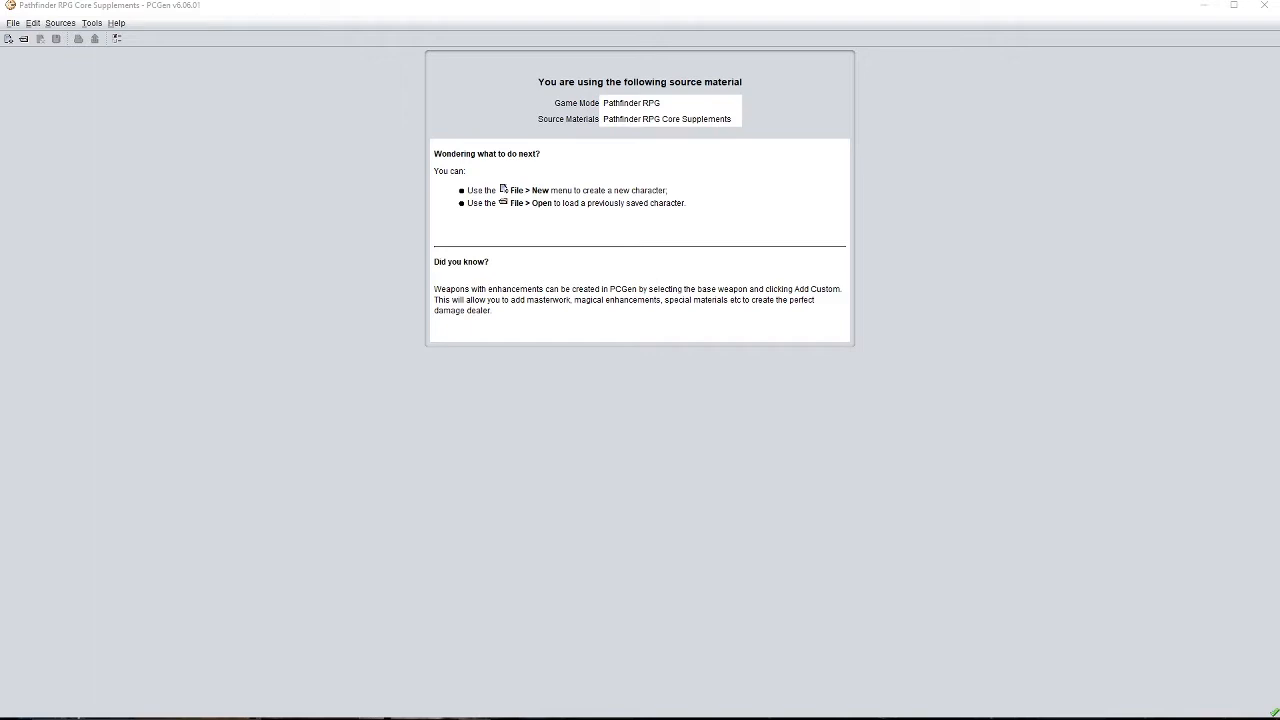
Review the basic and advanced source selections and load the predefined Pathfinder RPG Core Supplements source set.
left_click(334, 8)
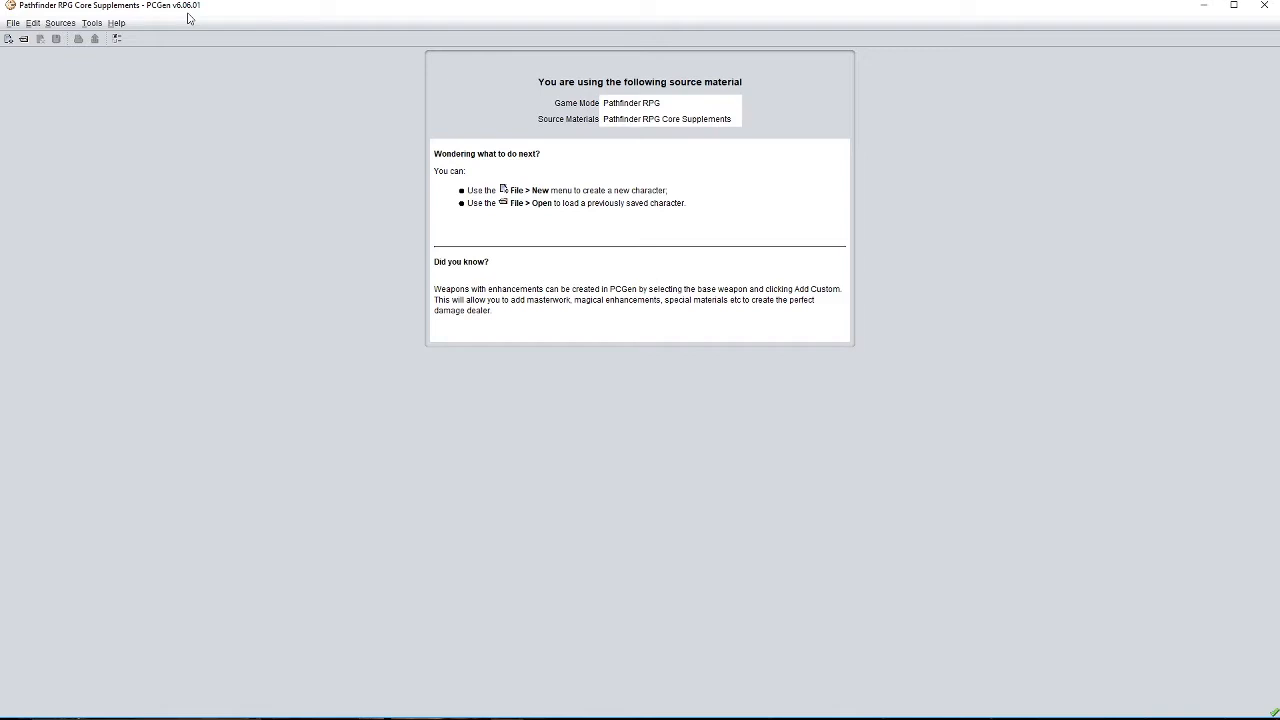
left_click(73, 27)
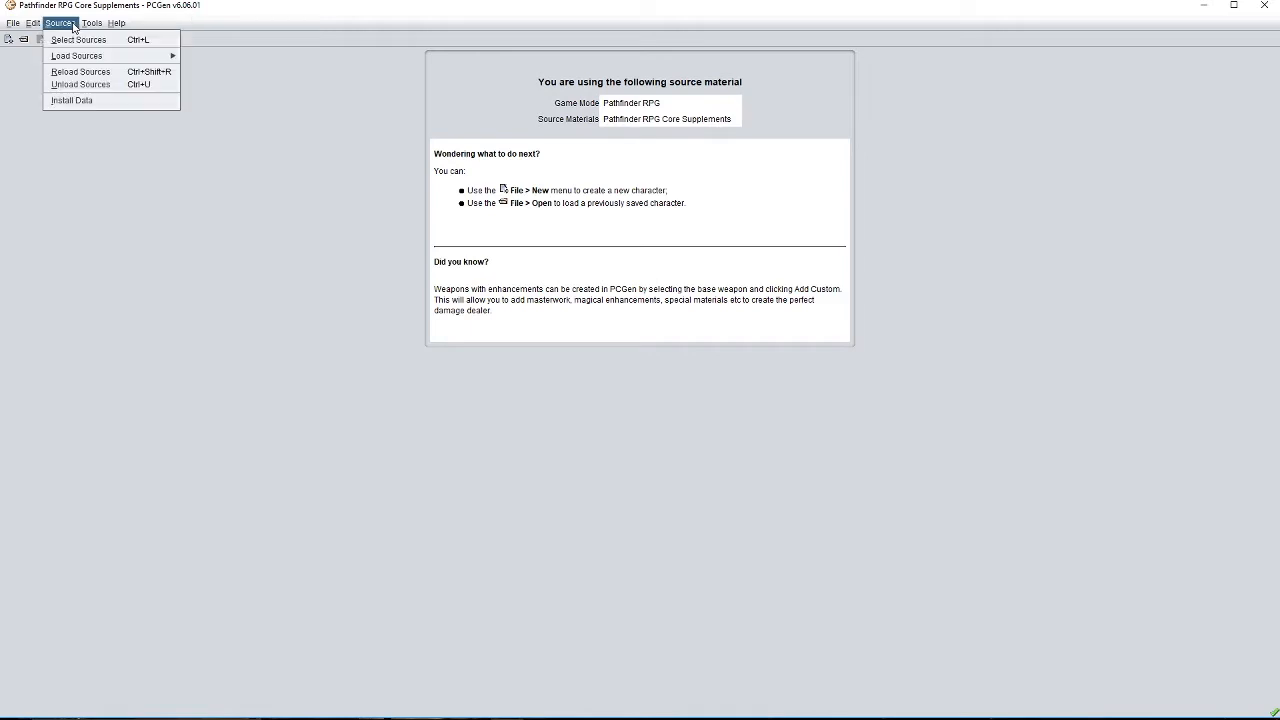
left_click(81, 41)
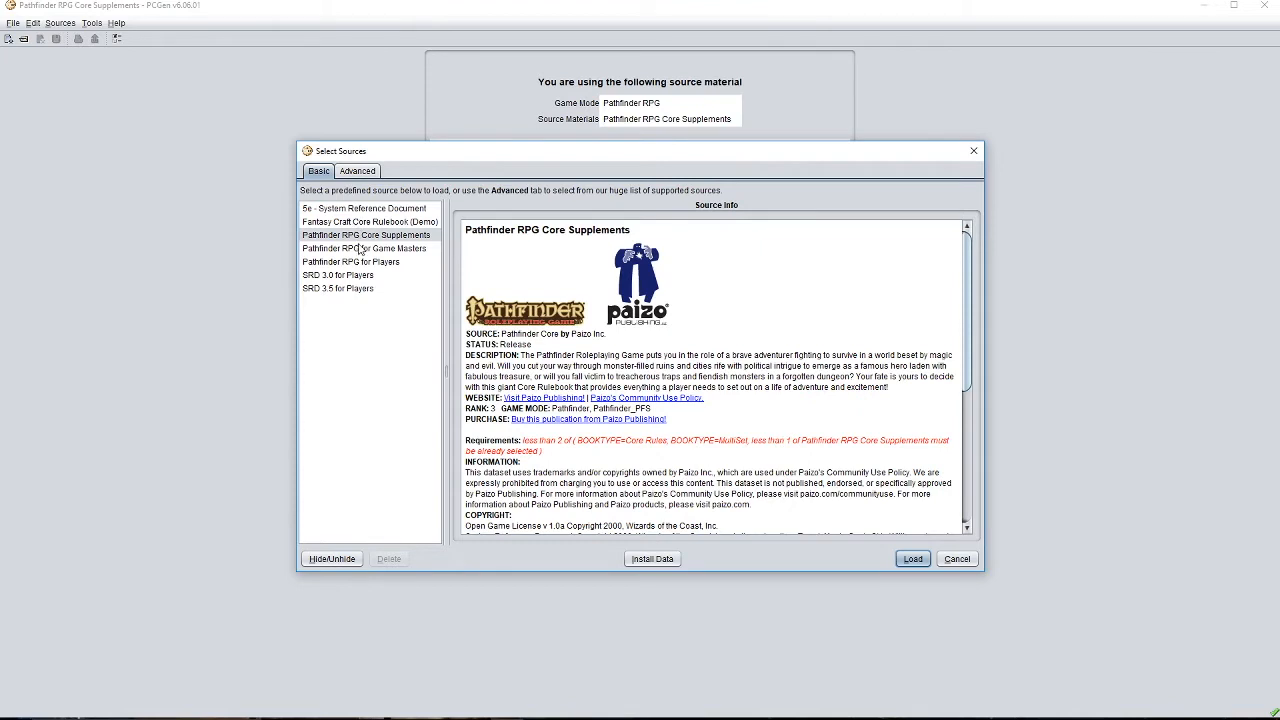
left_click(362, 172)
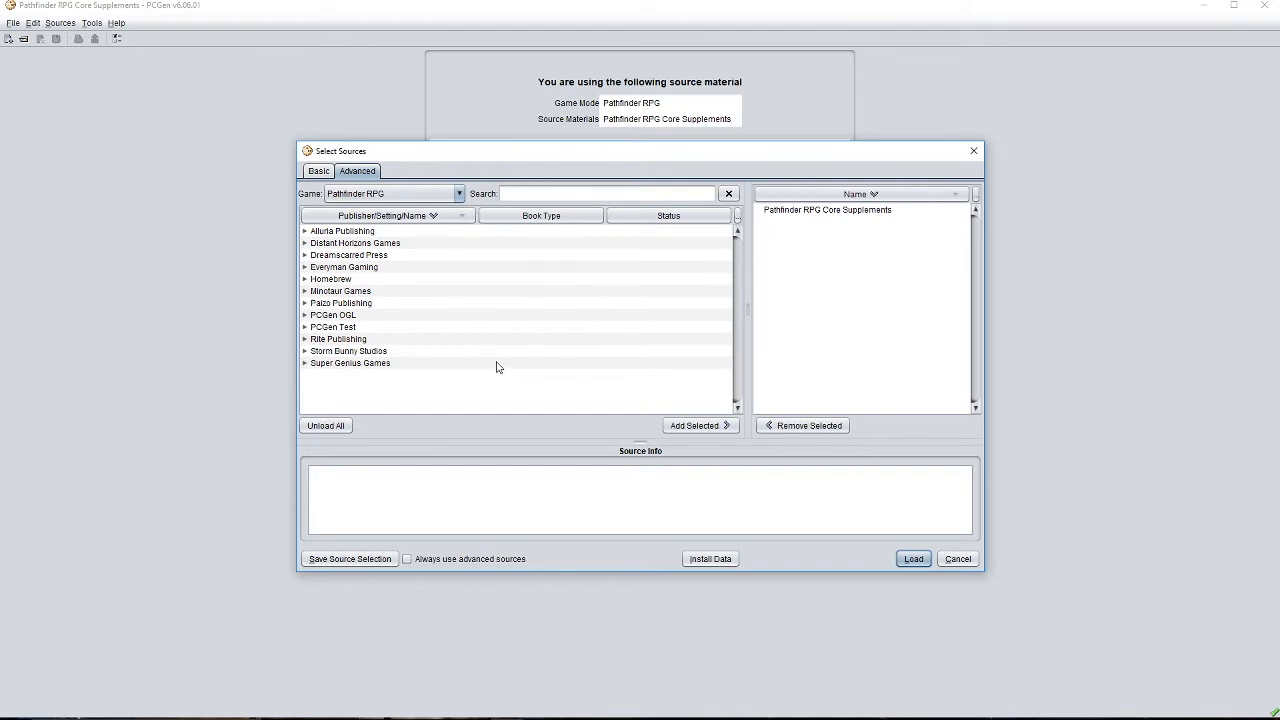
left_click(318, 172)
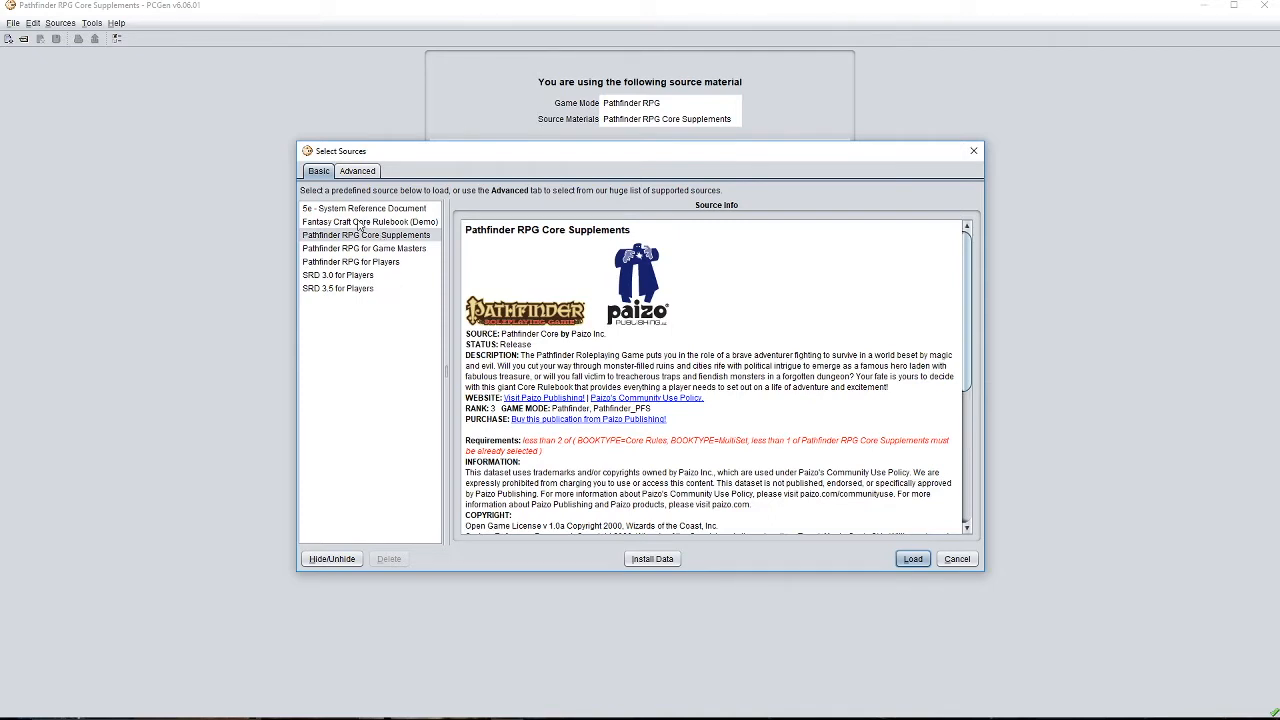
left_click(913, 558)
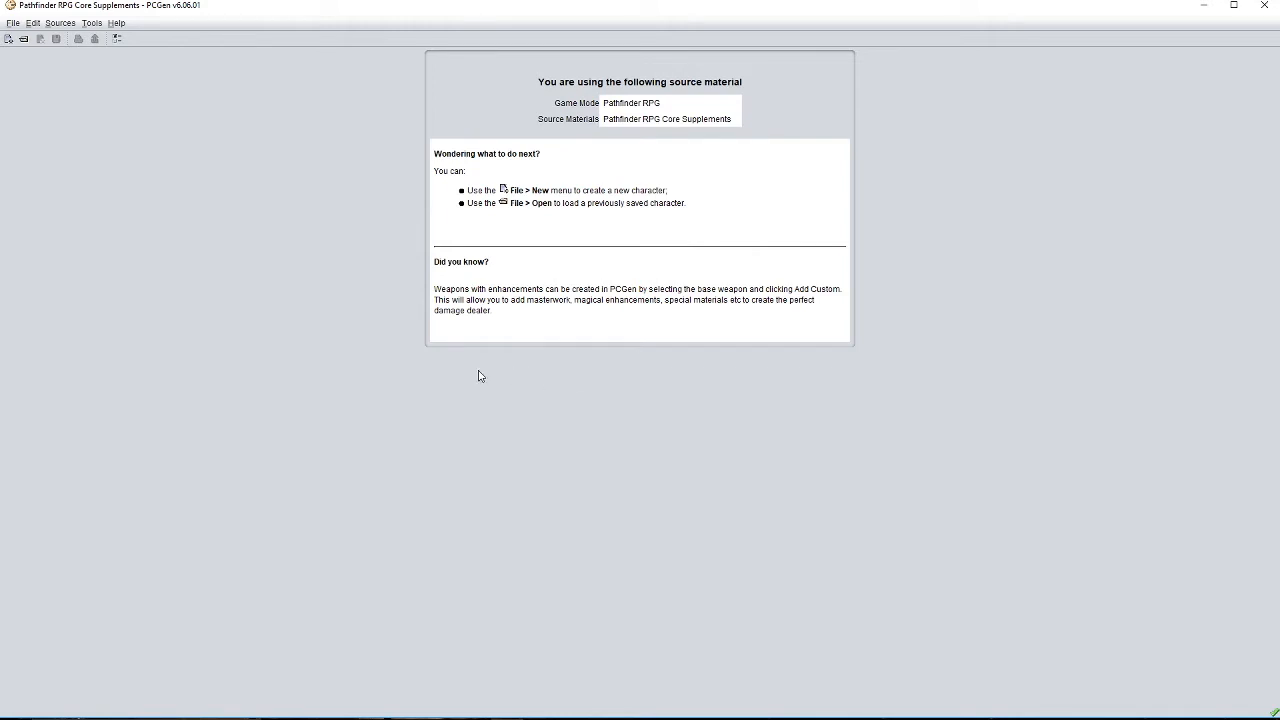
Create a new character and confirm ability score generation by Purchase Mode with Epic Fantasy (25).
left_click(8, 40)
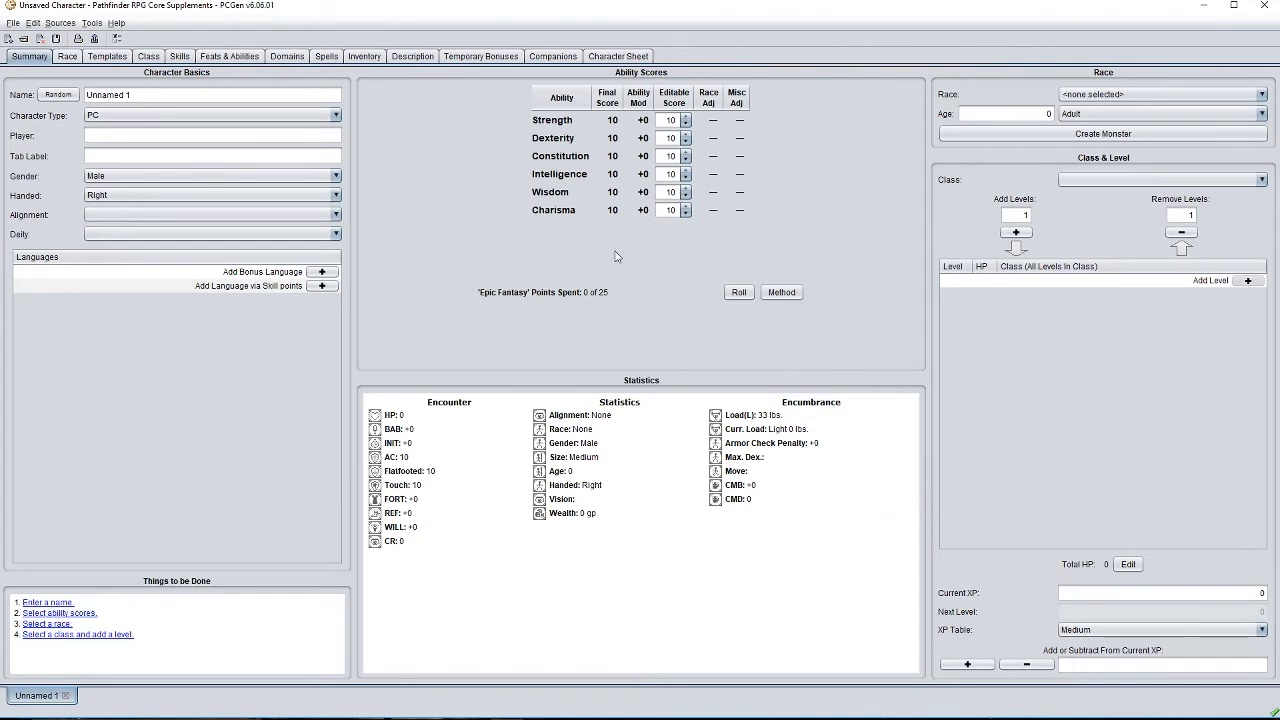
left_click(782, 293)
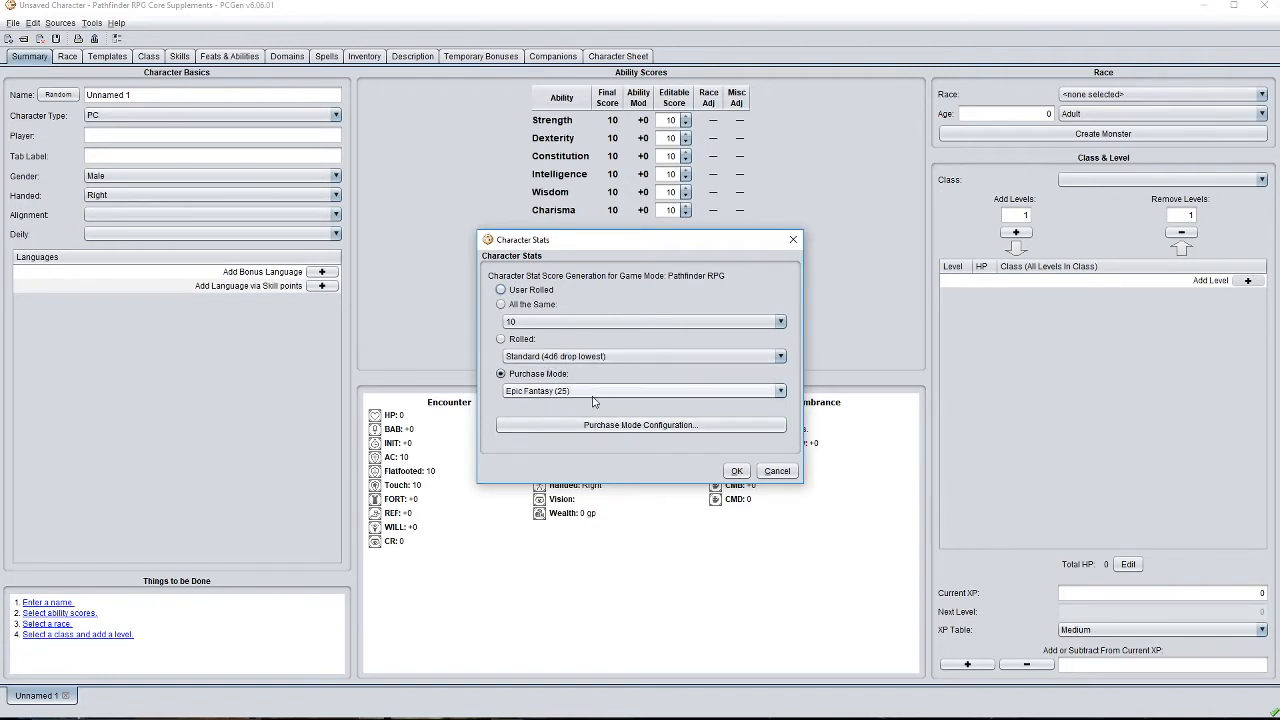
left_click(736, 470)
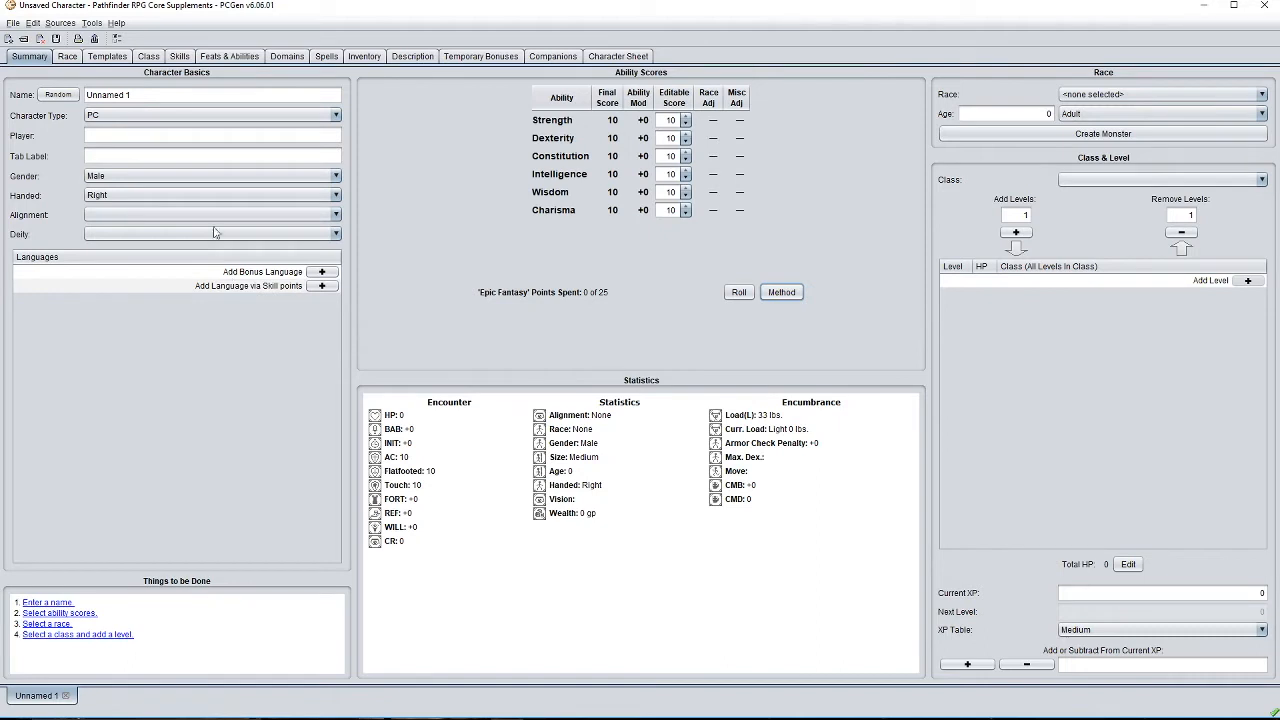
Name the character "Toot toot" and fill in the player's name.
left_click(183, 93)
triple_click(183, 93)
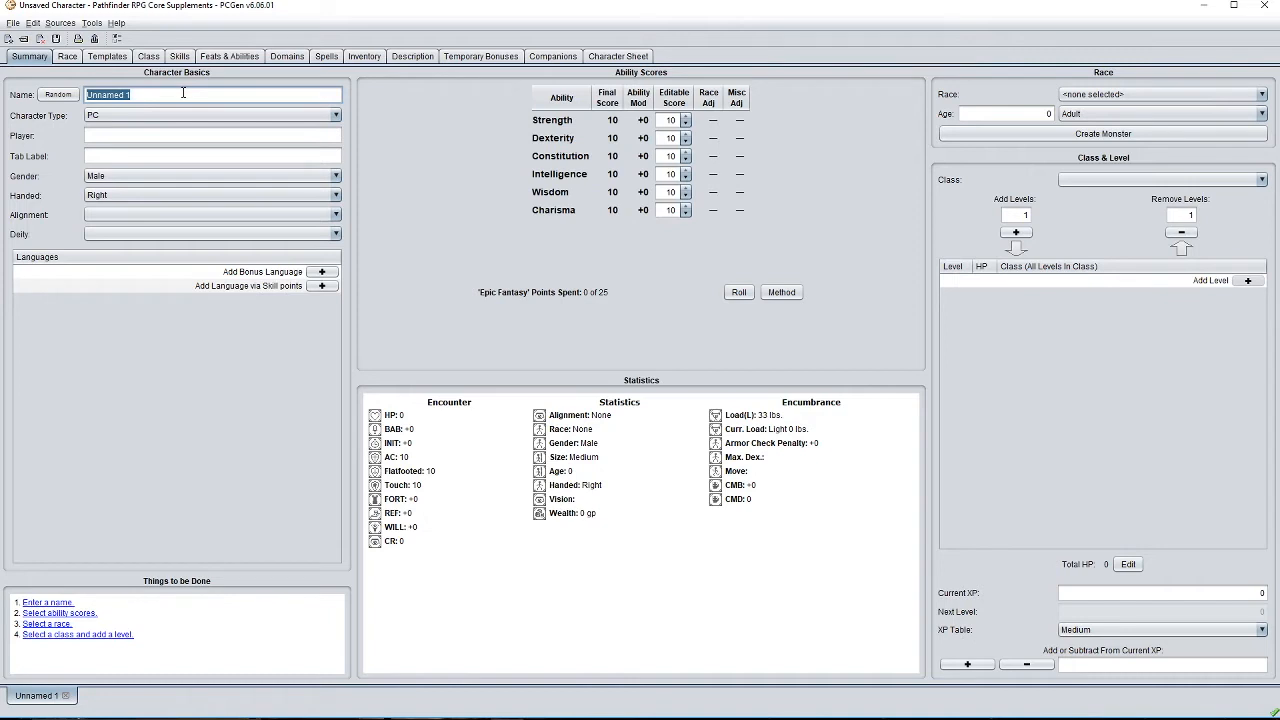
type("Toot")
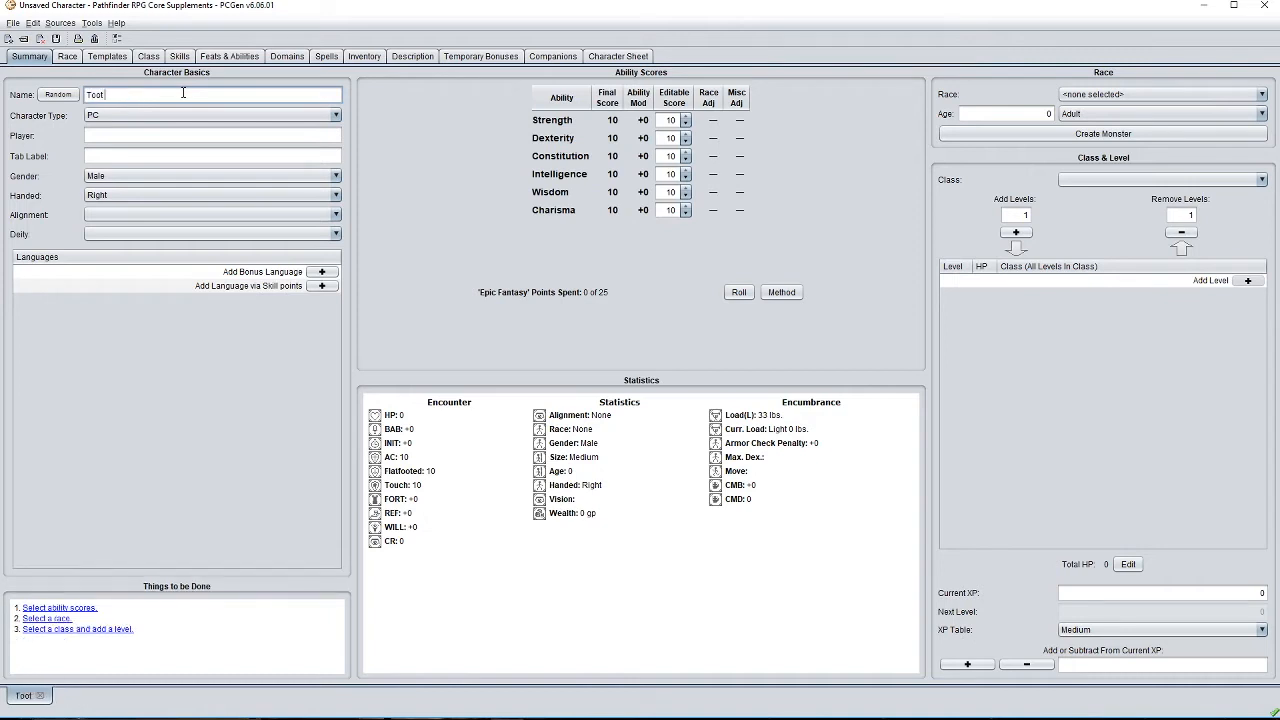
type(" toot")
left_click(260, 136)
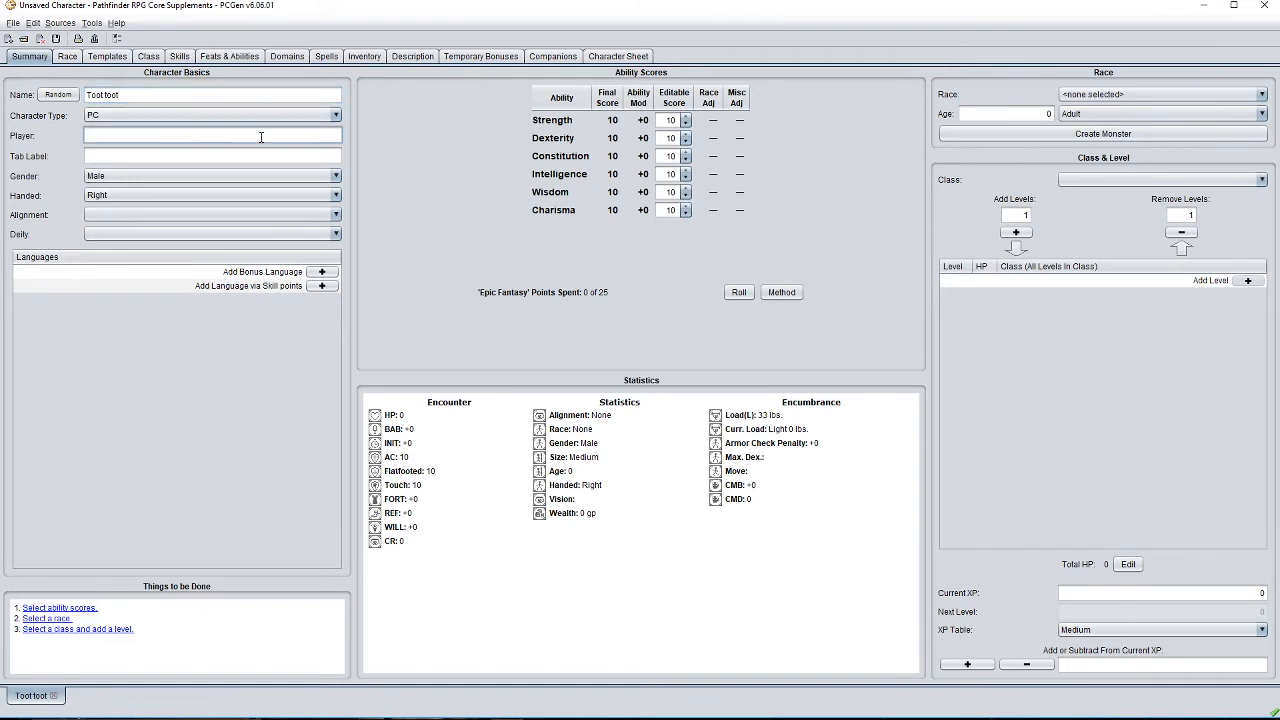
type("Caeycte")
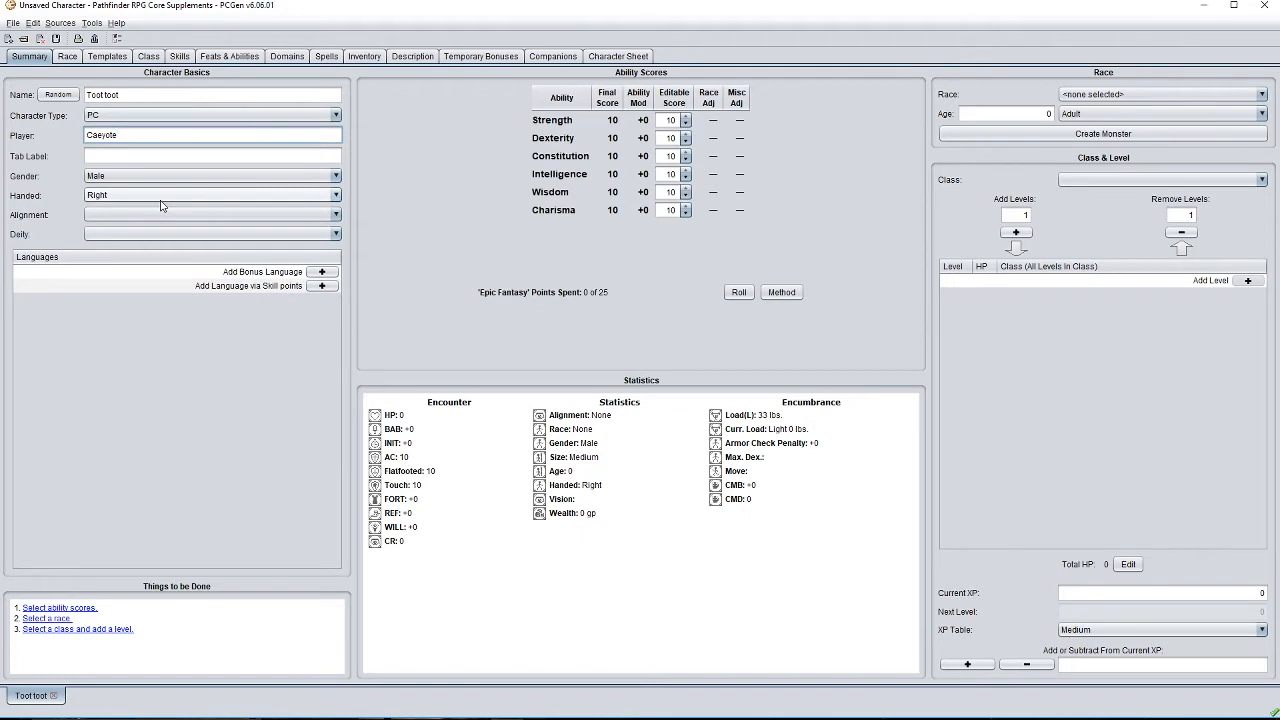
Set the character's alignment to Chaotic Good and the deity to Gorum.
left_click(336, 216)
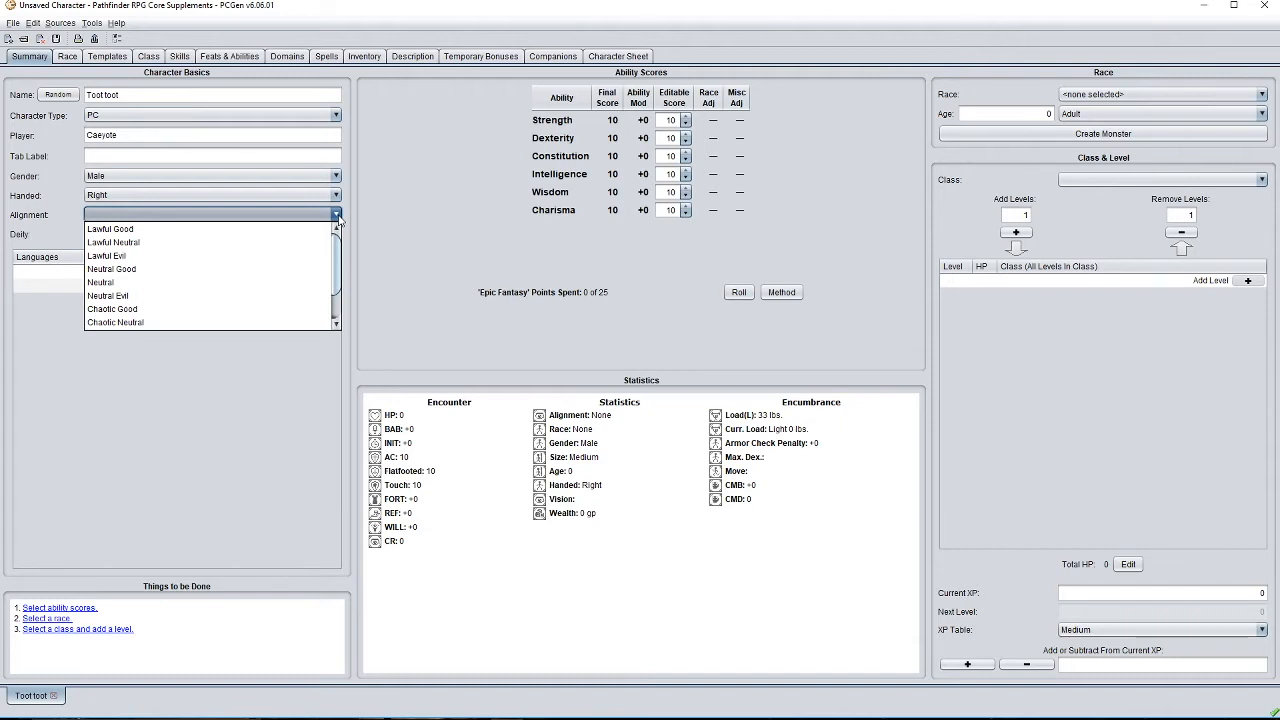
left_click(306, 313)
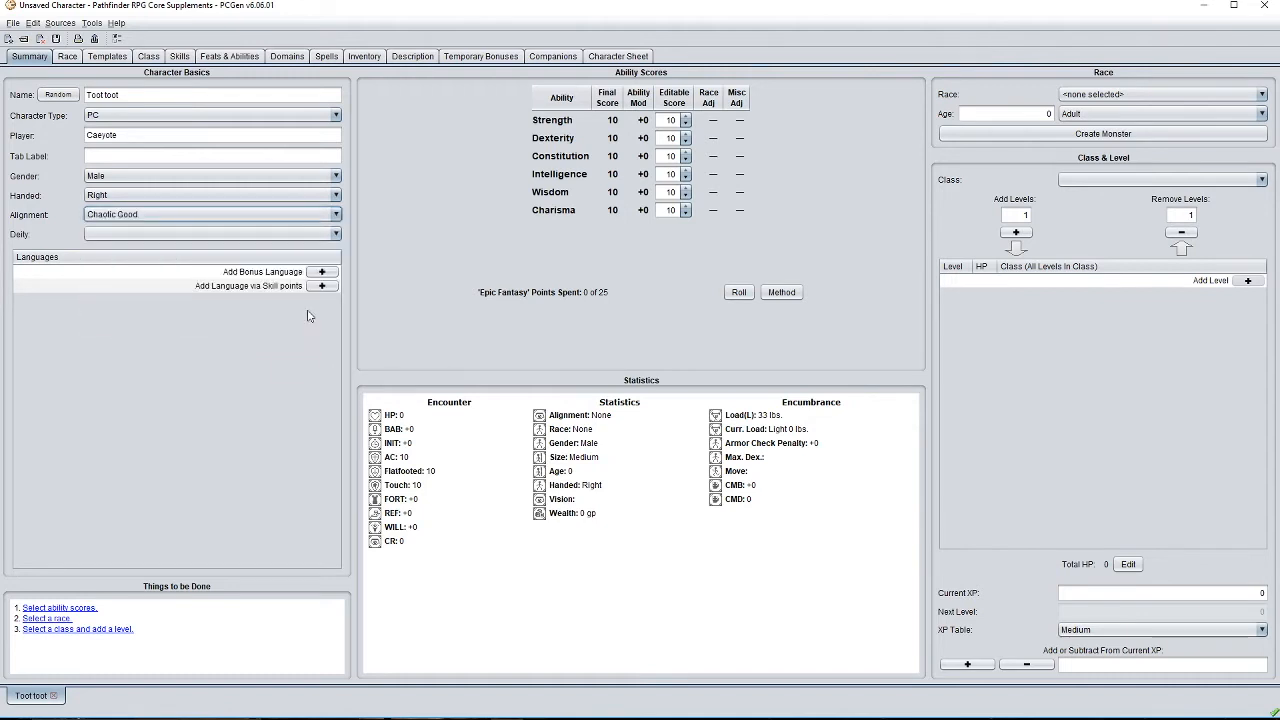
left_click(336, 235)
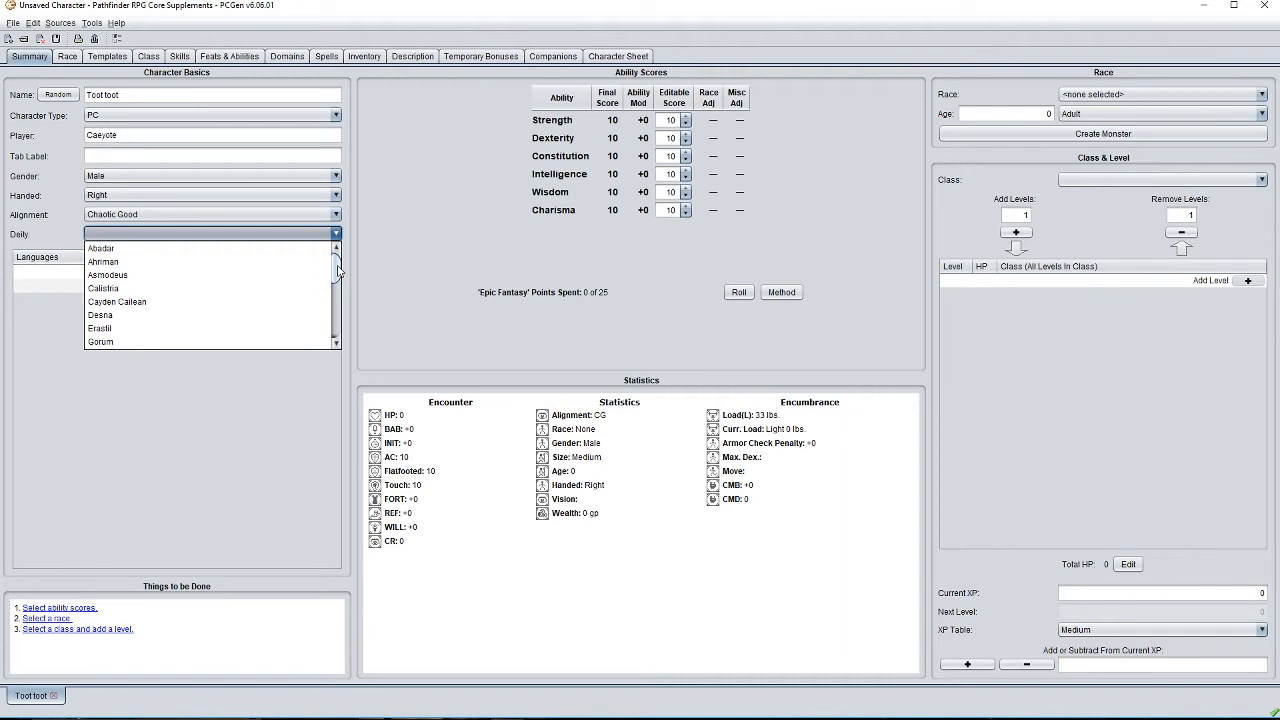
mouse_move(338, 268)
left_mouse_down()
mouse_move(344, 343)
mouse_move(348, 265)
left_mouse_up()
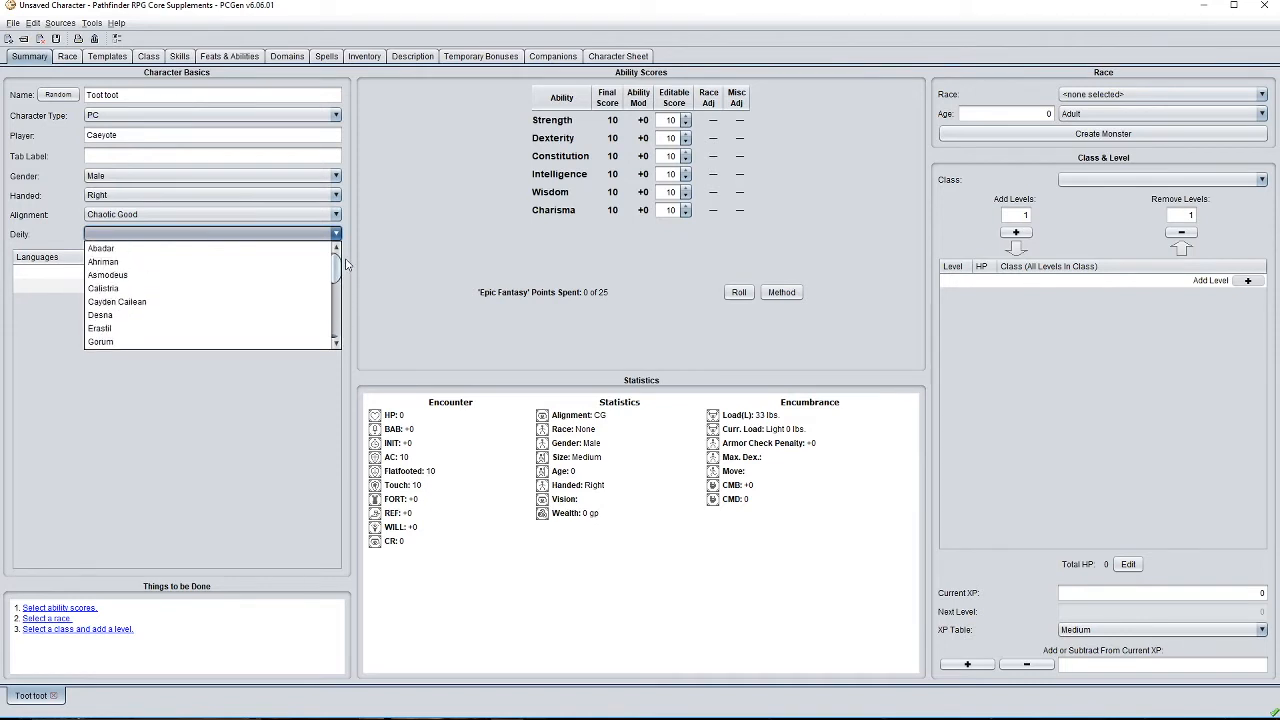
left_click(336, 342)
left_click(336, 342)
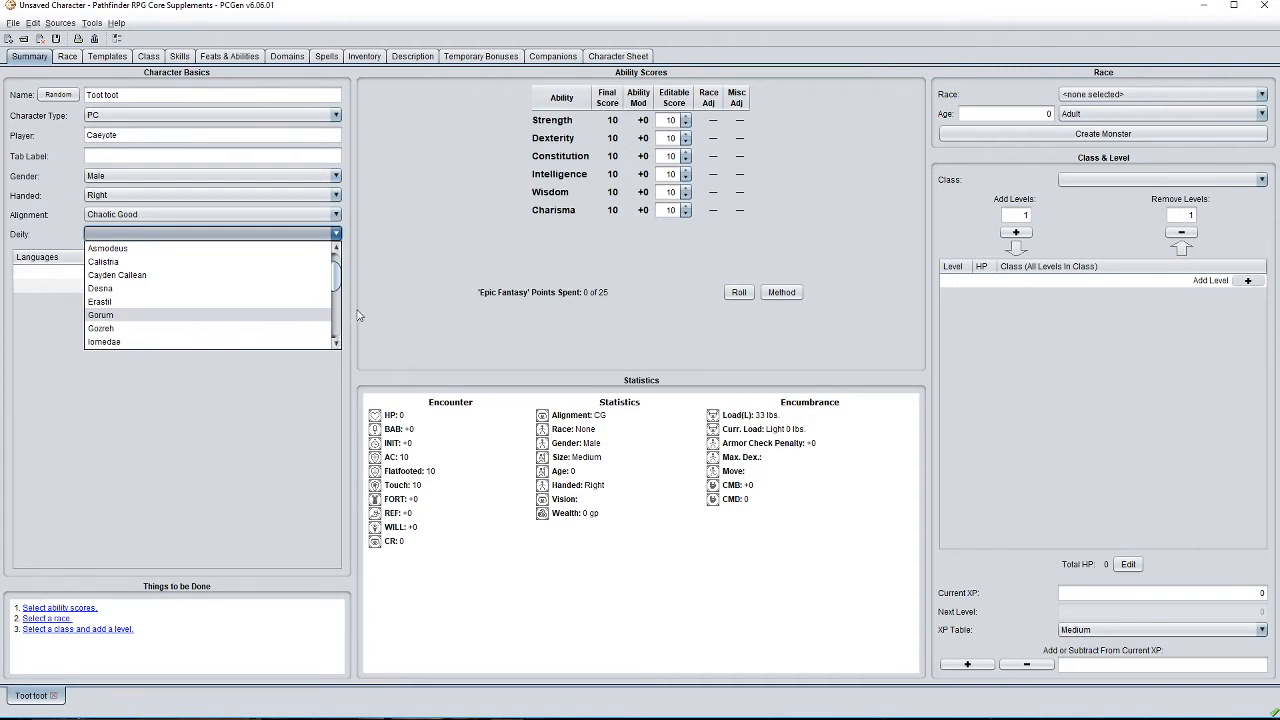
left_click(117, 317)
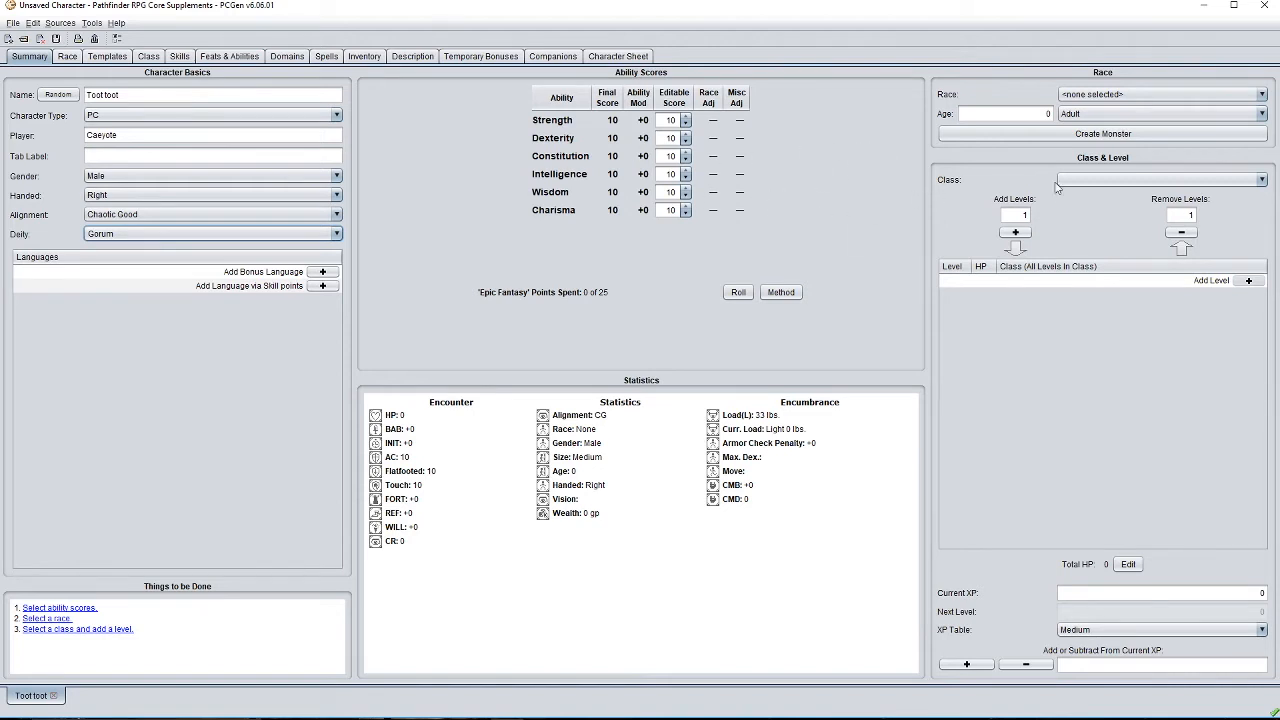
left_click(1137, 94)
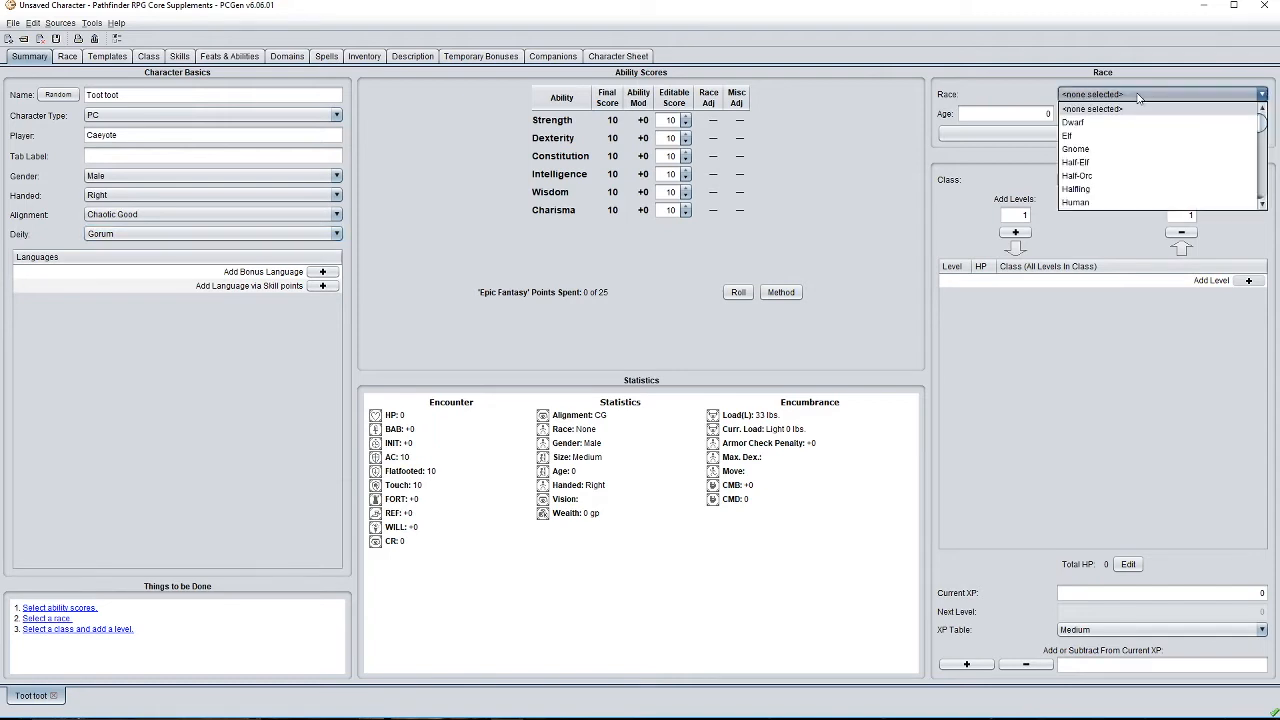
mouse_move(1263, 130)
left_mouse_down()
mouse_move(1262, 199)
mouse_move(1271, 122)
left_mouse_up()
scroll(1264, 127, "down", 5)
scroll(1264, 127, "up", 5)
left_click(1264, 93)
Search the full race list for "gathl" and select Gathlain as the character's race.
left_click(70, 58)
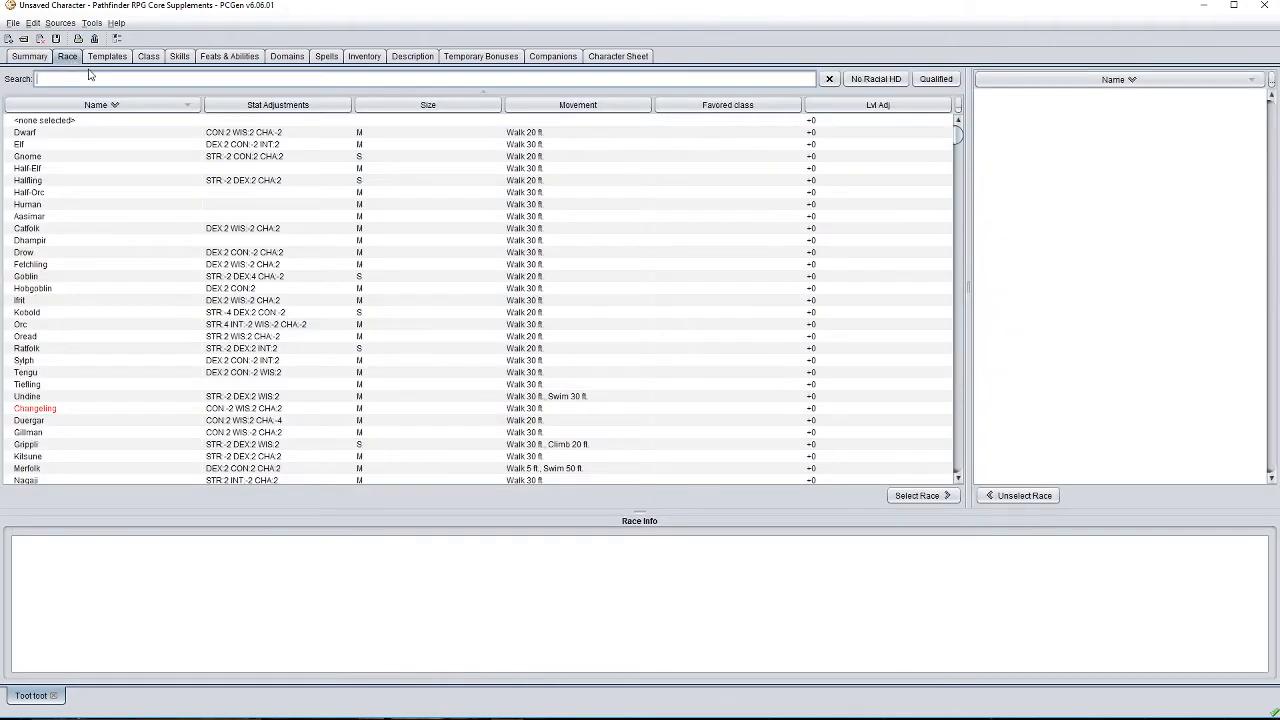
left_click(89, 76)
type("gathl")
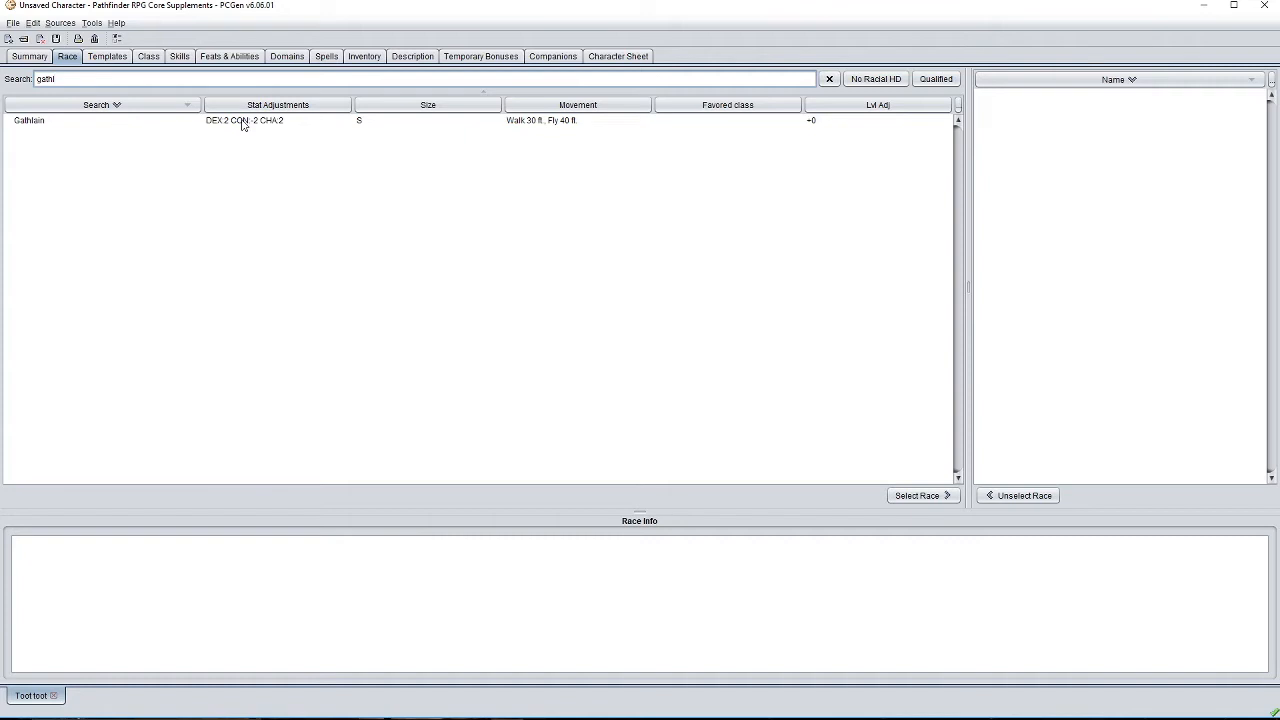
left_click(241, 122)
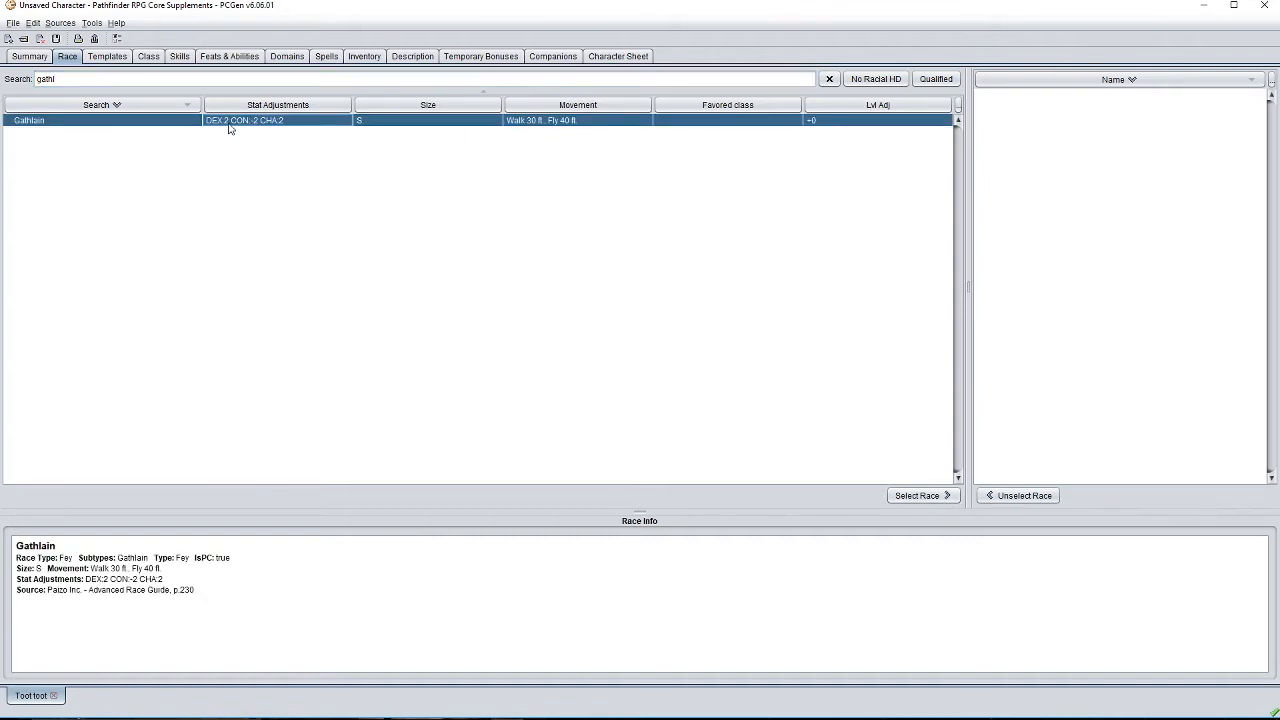
left_click(955, 497)
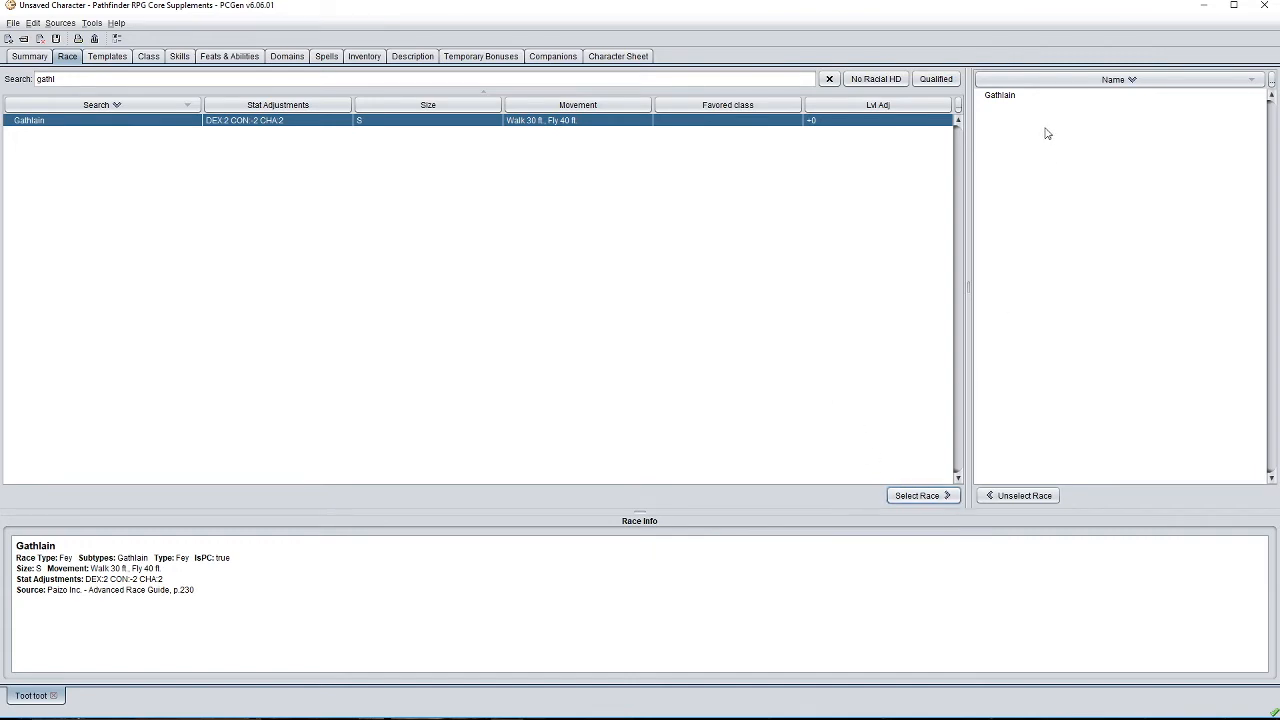
On the character summary, raise the editable Constitution score to 16 and the Strength score to 14.
left_click(46, 60)
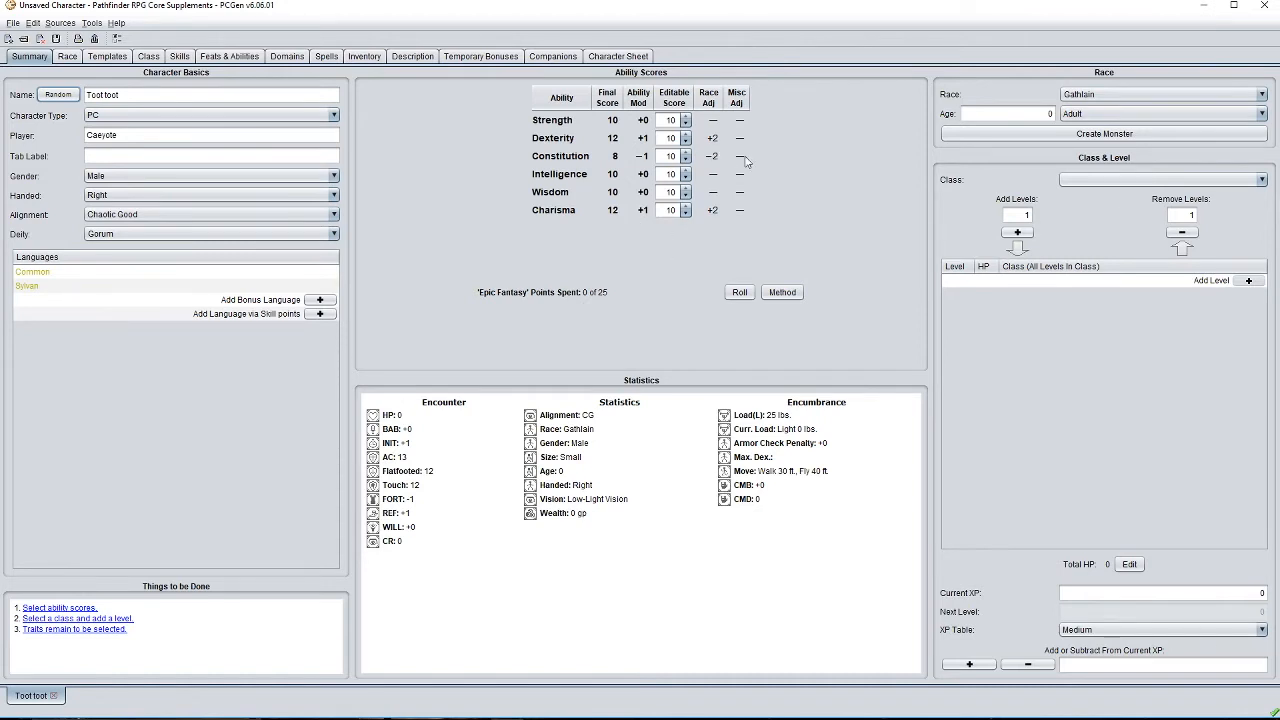
left_click(685, 152)
left_click(685, 152)
left_click(685, 152)
left_click(685, 152)
left_click(685, 152)
left_click(685, 152)
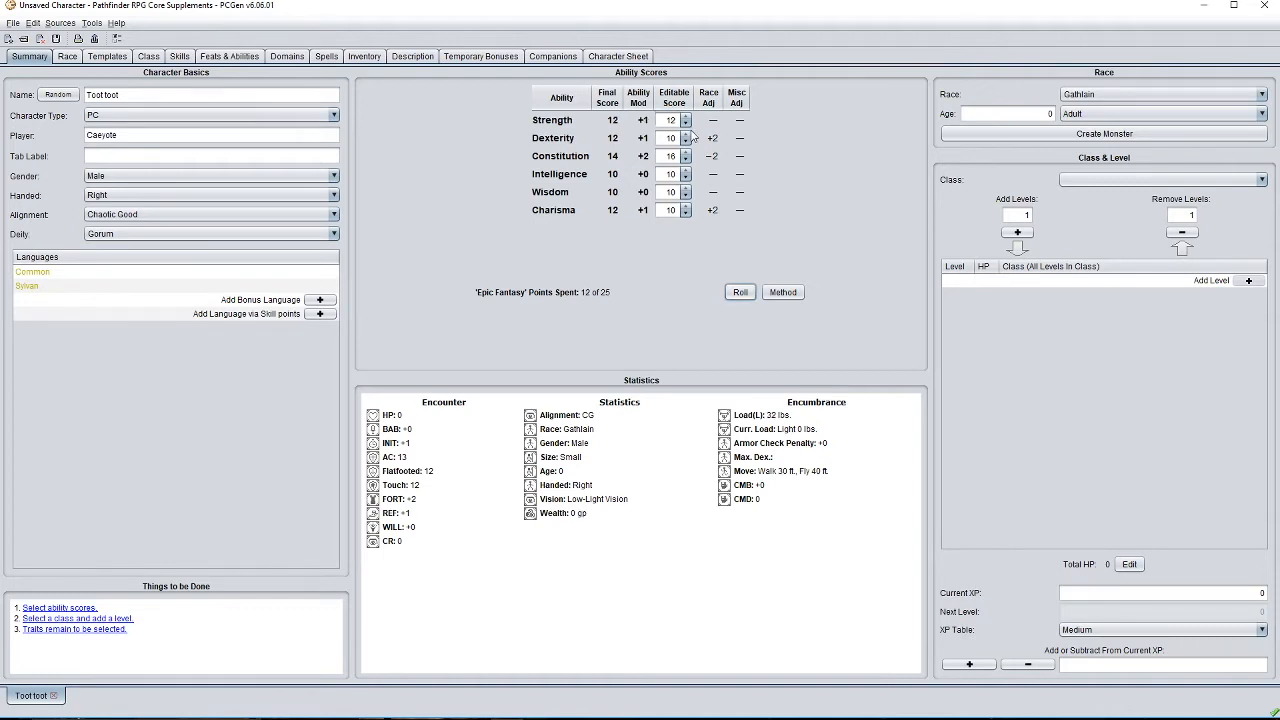
left_click(686, 117)
left_click(686, 117)
Raise the editable Dexterity score to 14 and the Intelligence score to 14.
left_click(686, 134)
left_click(686, 134)
left_click(686, 171)
left_click(686, 171)
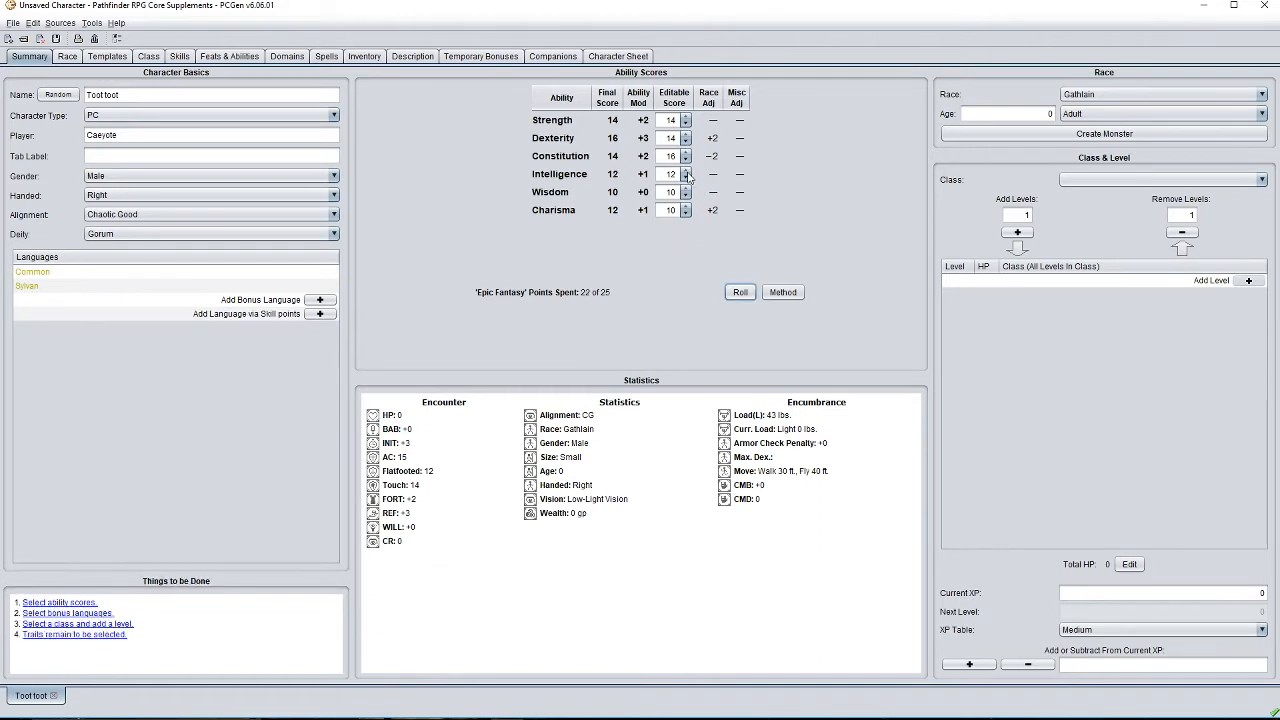
left_click(688, 173)
left_click(688, 173)
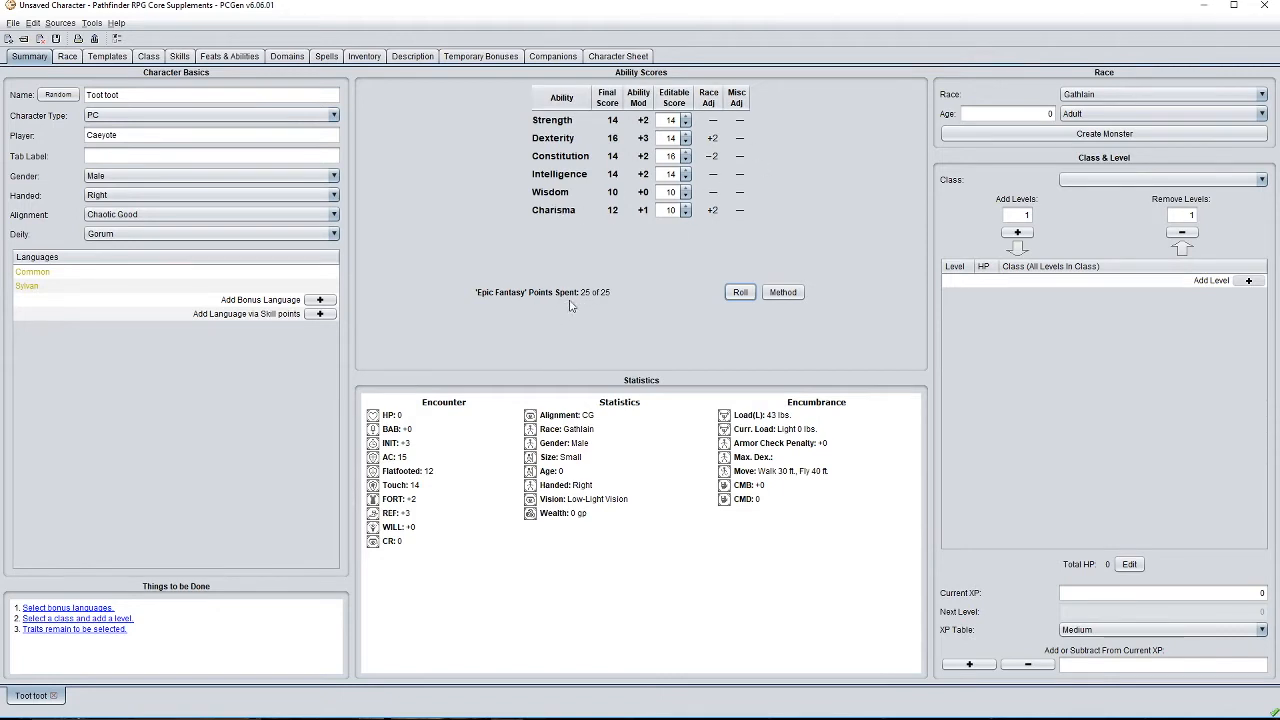
Try to lower the editable Wisdom score below 7 and set it back to 10.
left_click(685, 198)
left_click(685, 198)
left_click(685, 198)
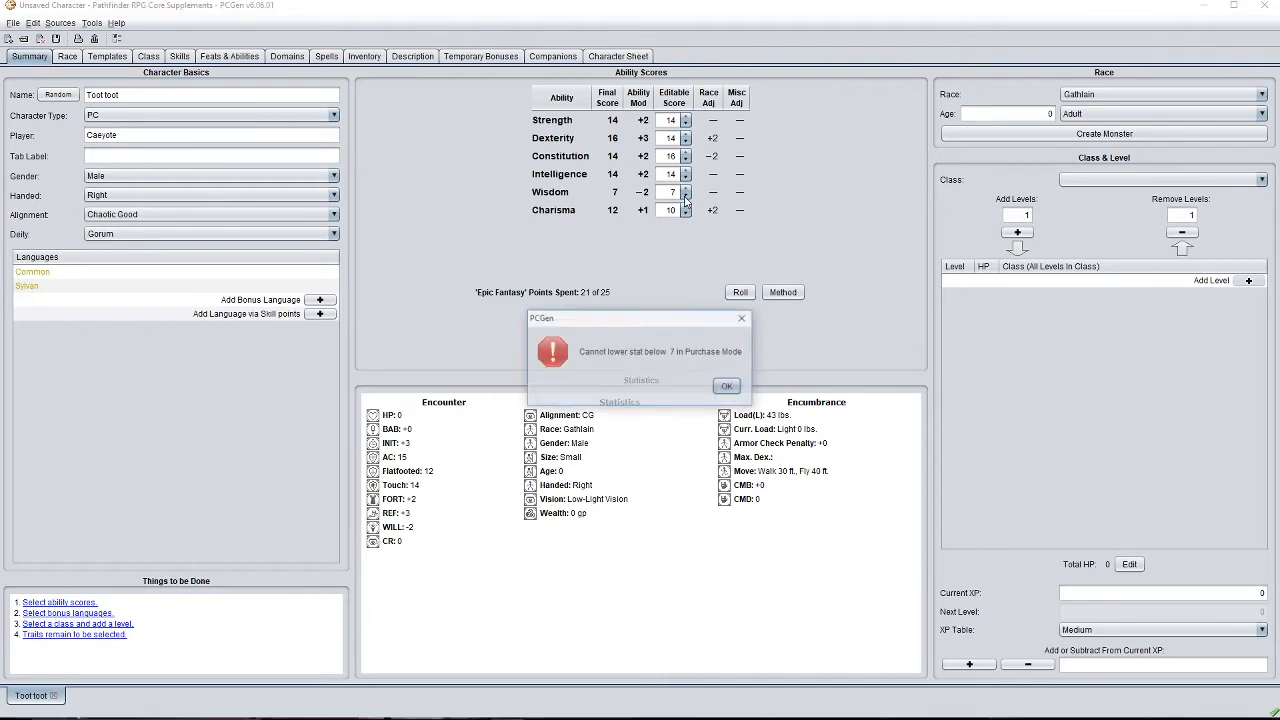
left_click(727, 378)
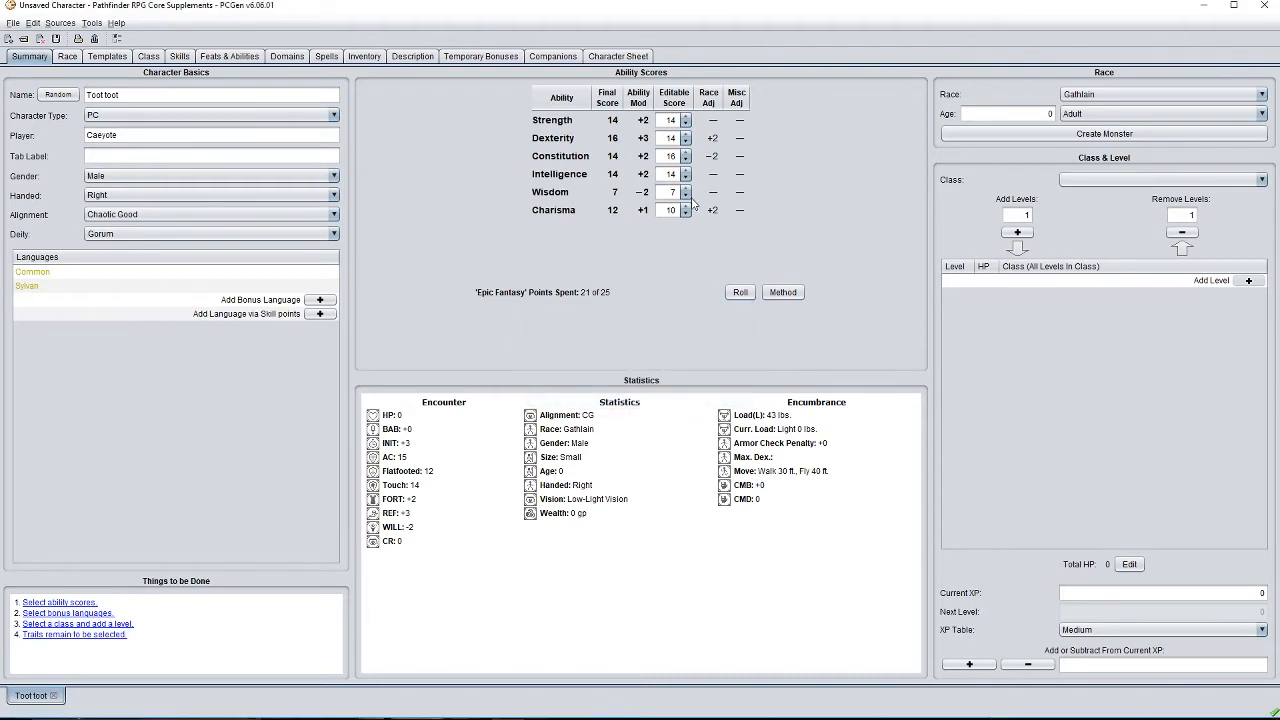
left_click(685, 188)
left_click(685, 188)
left_click(685, 188)
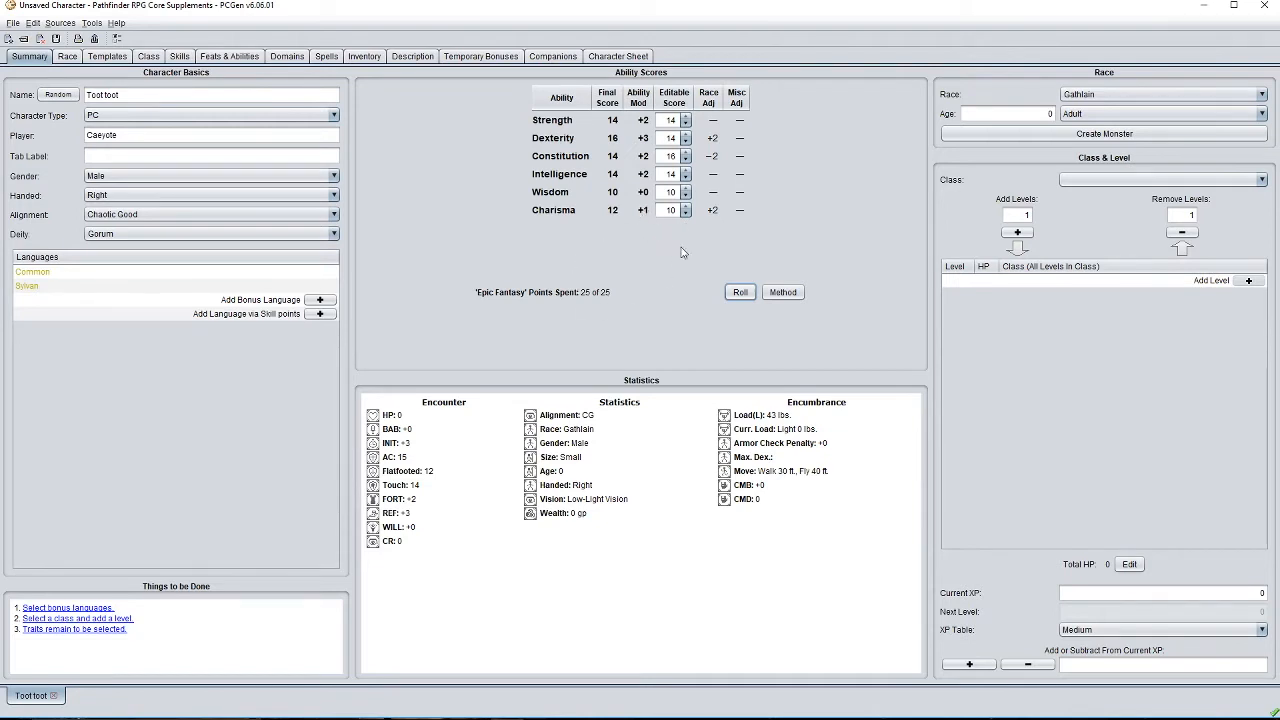
Lower the editable Intelligence score and raise it back to 14.
left_click(685, 178)
left_click(686, 179)
left_click(686, 179)
left_click(686, 171)
left_click(686, 171)
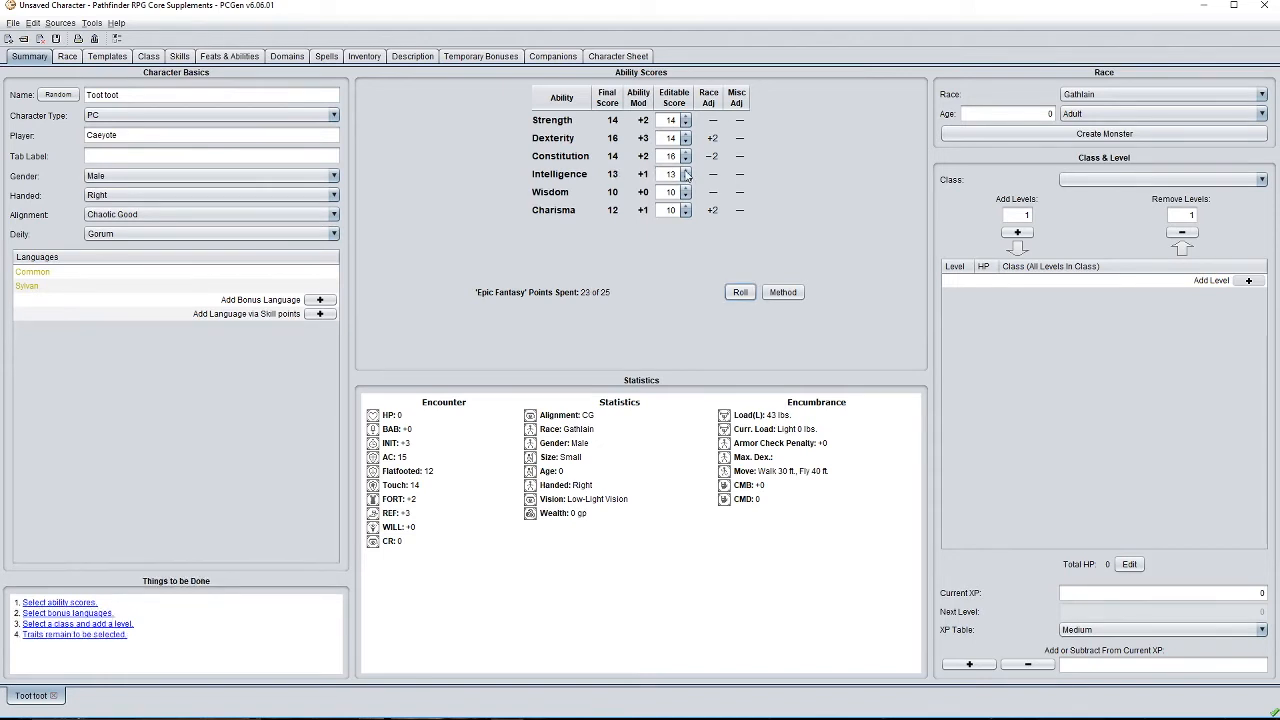
left_click(686, 171)
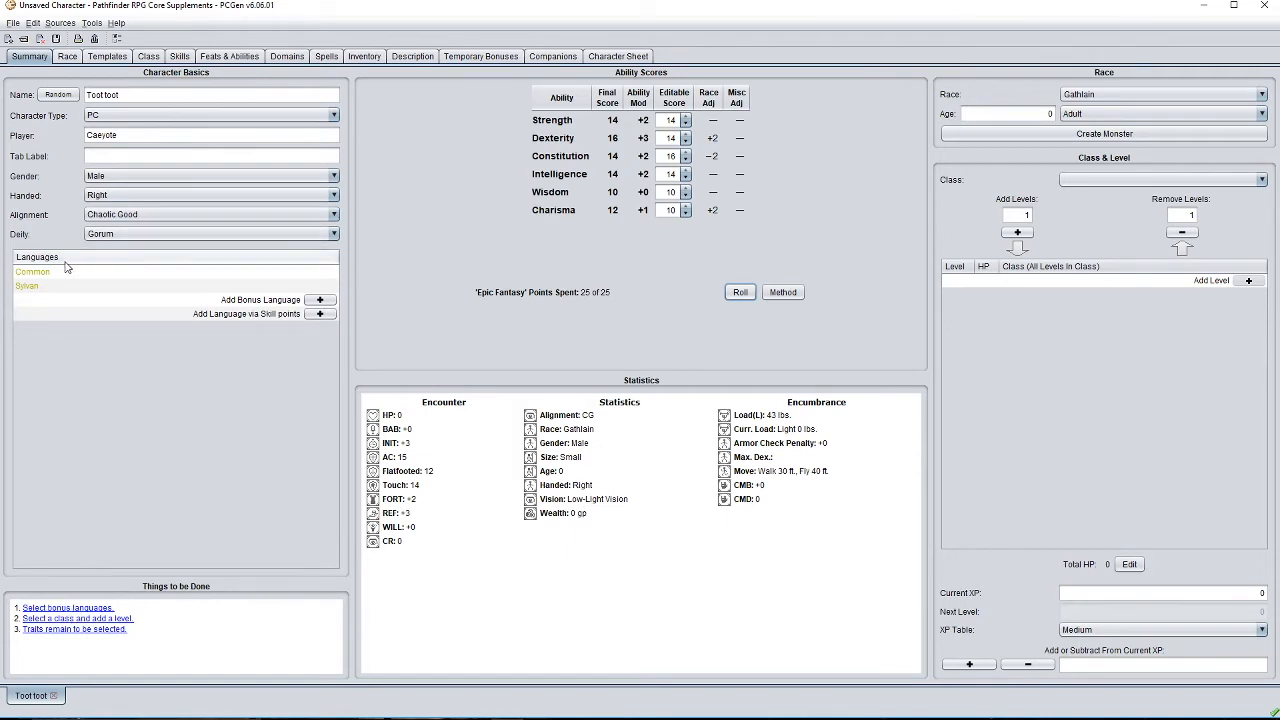
Check which bonus languages can be added to the character and close the selection without adding any.
left_click(322, 300)
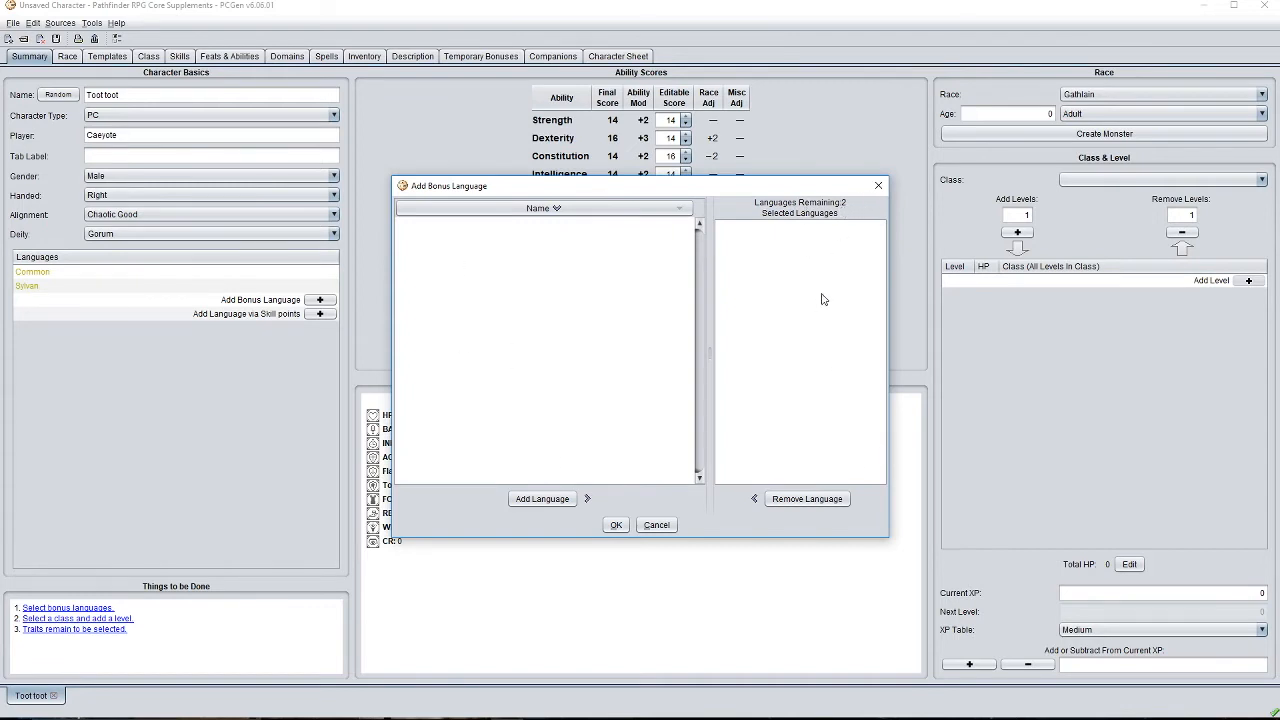
left_click(615, 525)
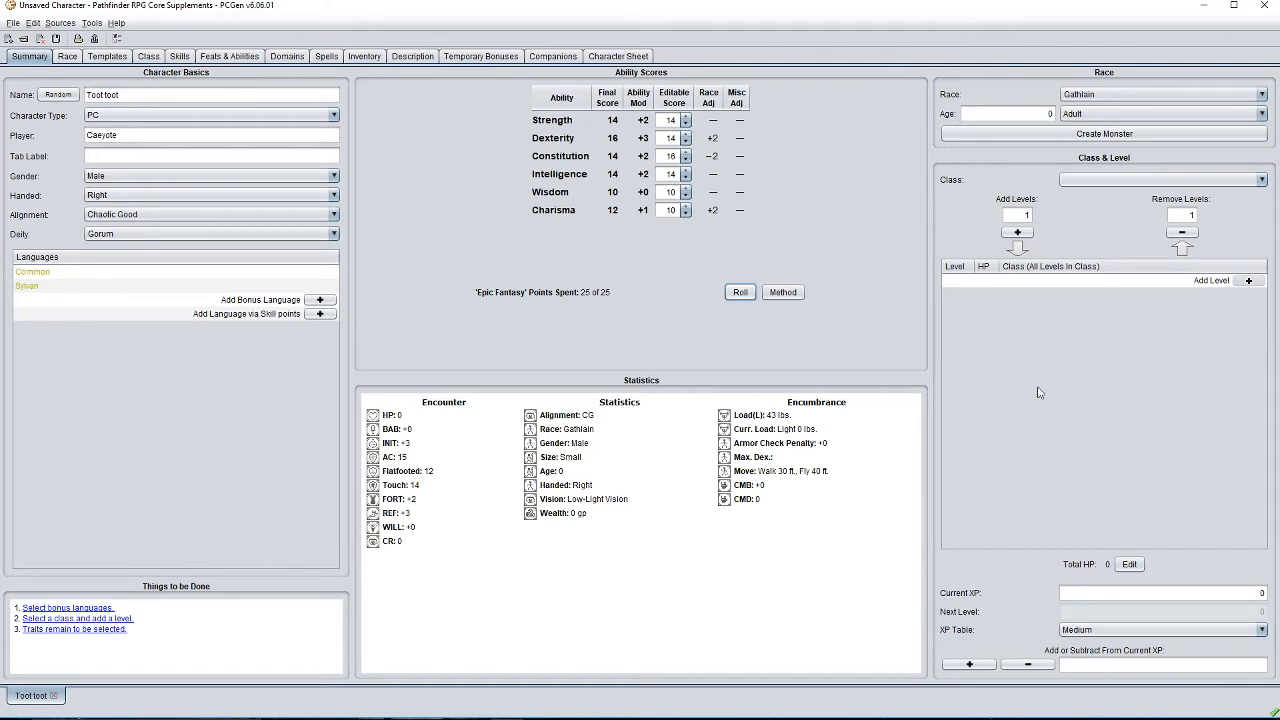
Open the outstanding trait selection and read the descriptions of the Child of the Temple and Corpse Cannibal (Urgathoa) traits.
left_click(115, 632)
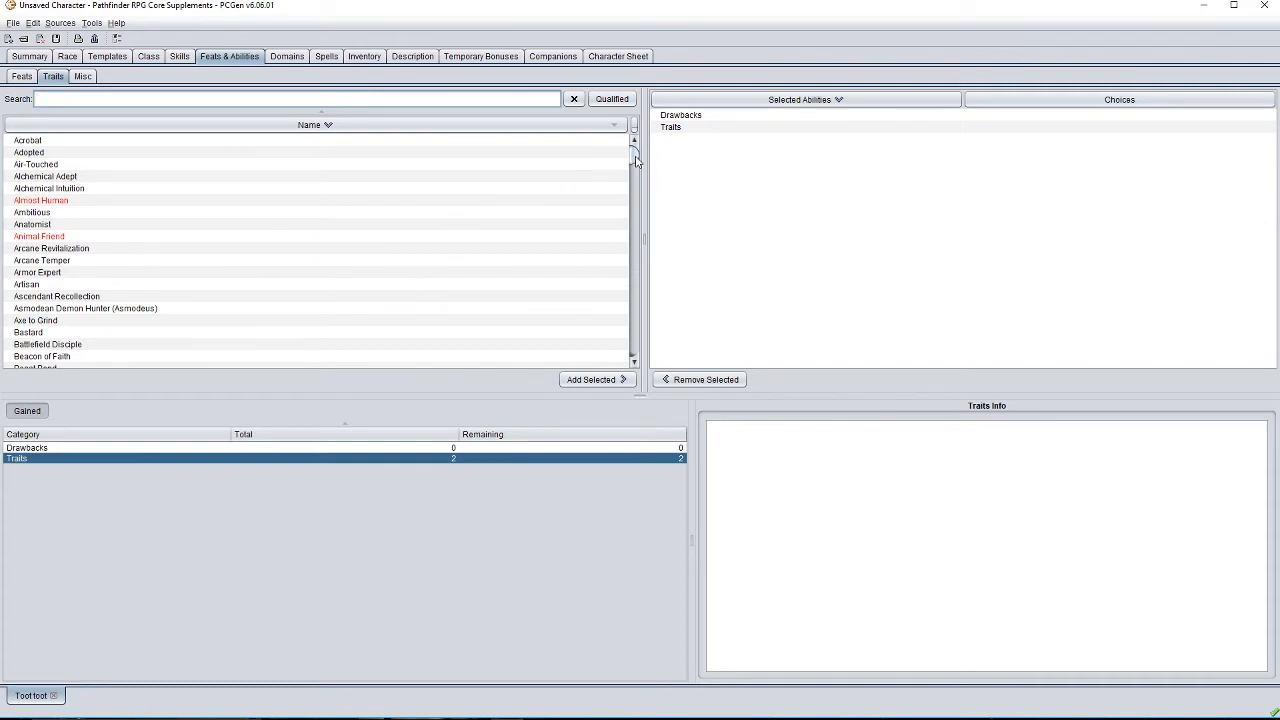
mouse_move(636, 162)
left_mouse_down()
mouse_move(633, 366)
mouse_move(636, 162)
left_mouse_up()
left_click_drag(633, 167, 633, 192)
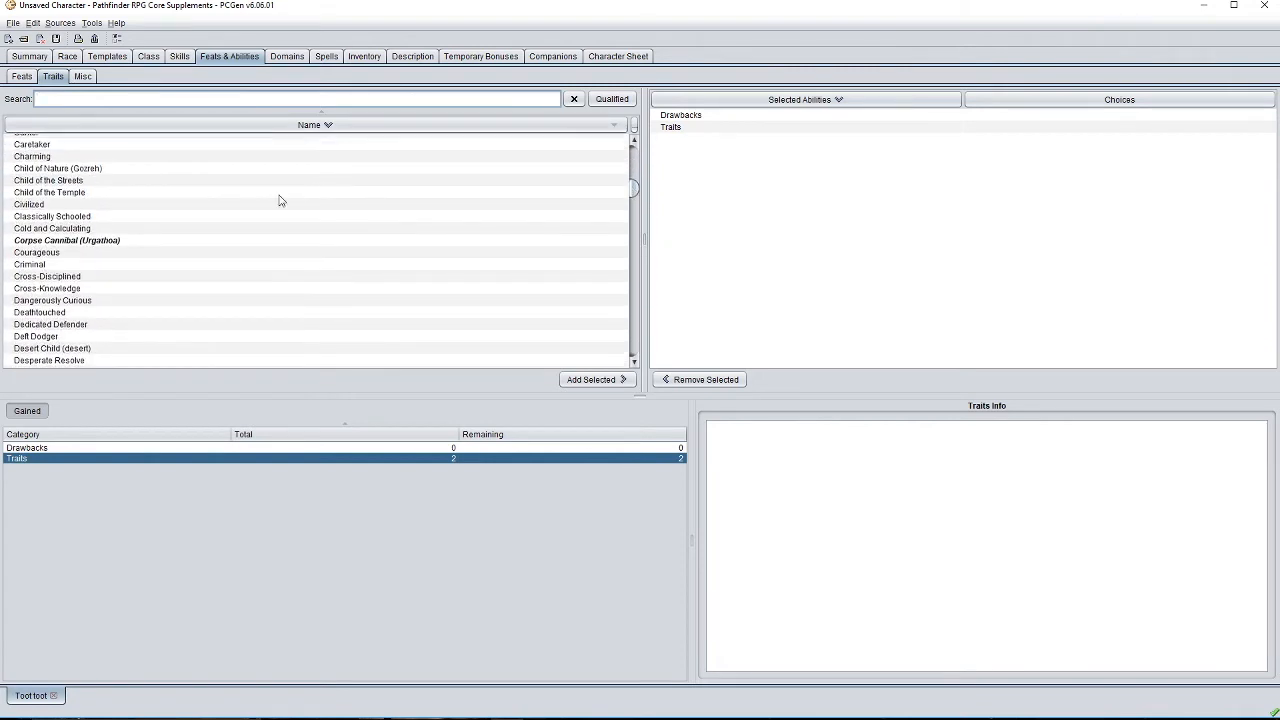
left_click(207, 195)
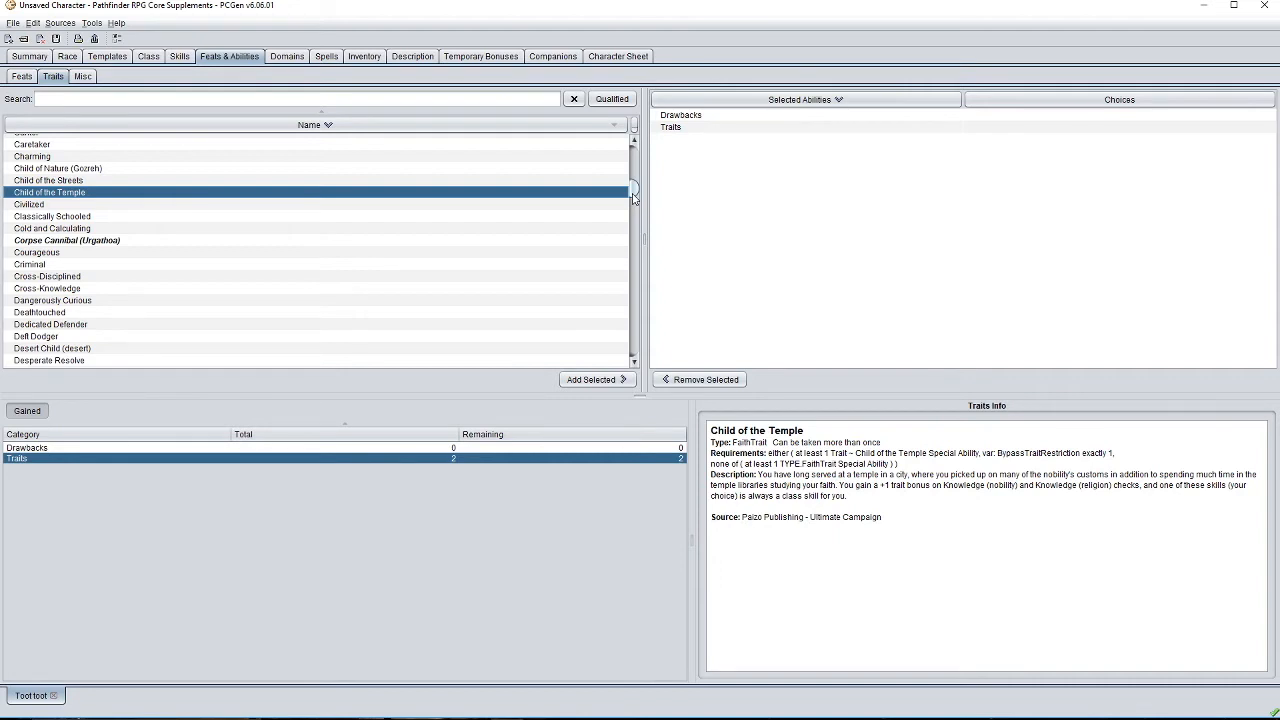
left_click(230, 242)
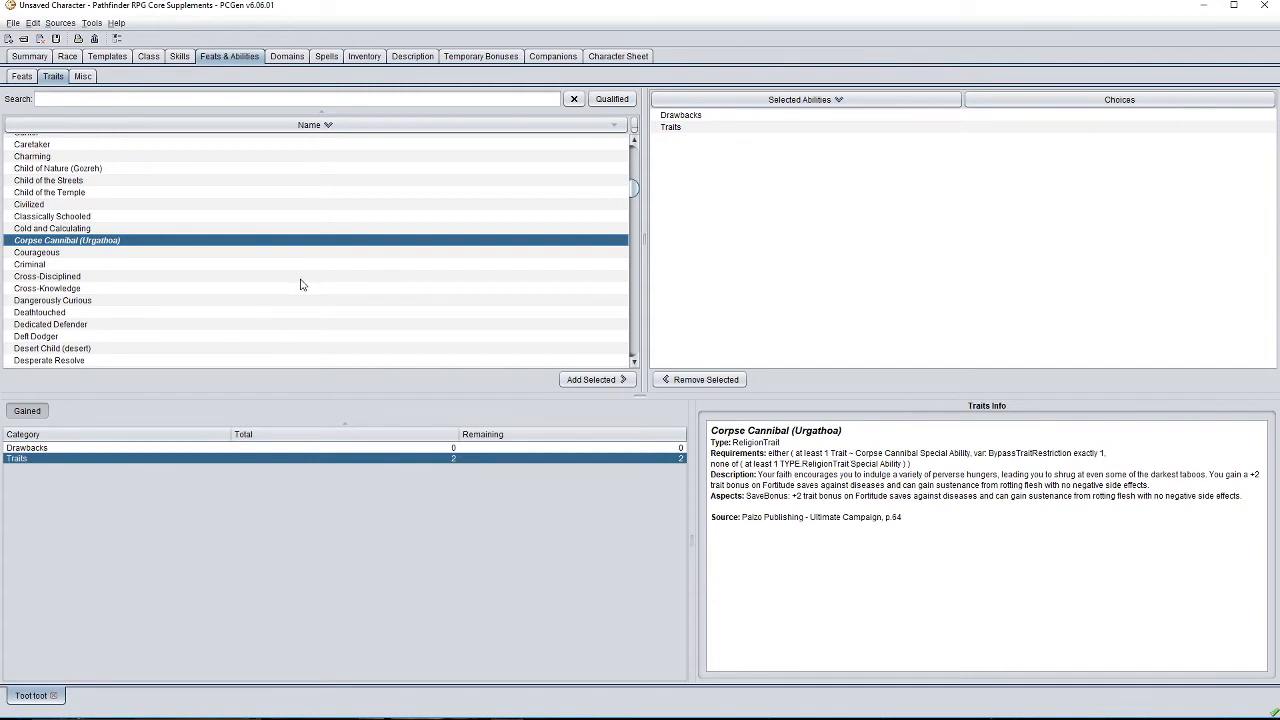
scroll(143, 279, "up", 7)
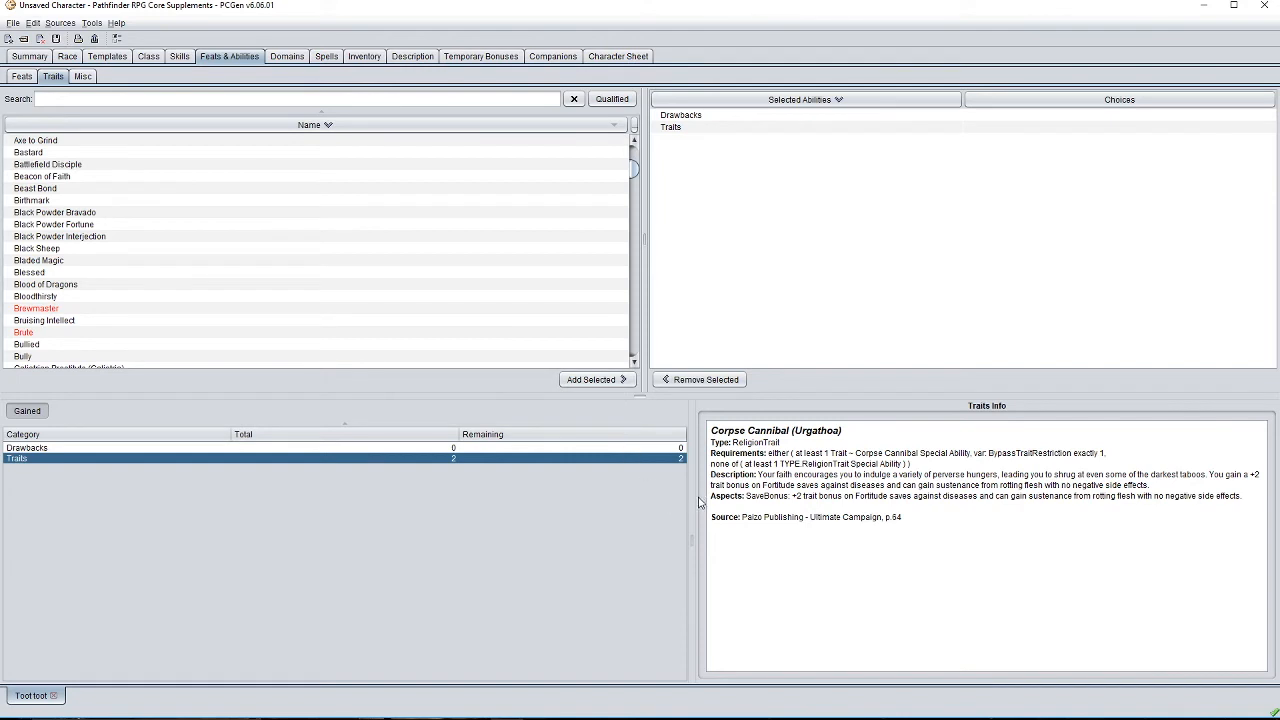
Add the Armor Expert and Bastard traits to the character.
left_click_drag(634, 180, 637, 162)
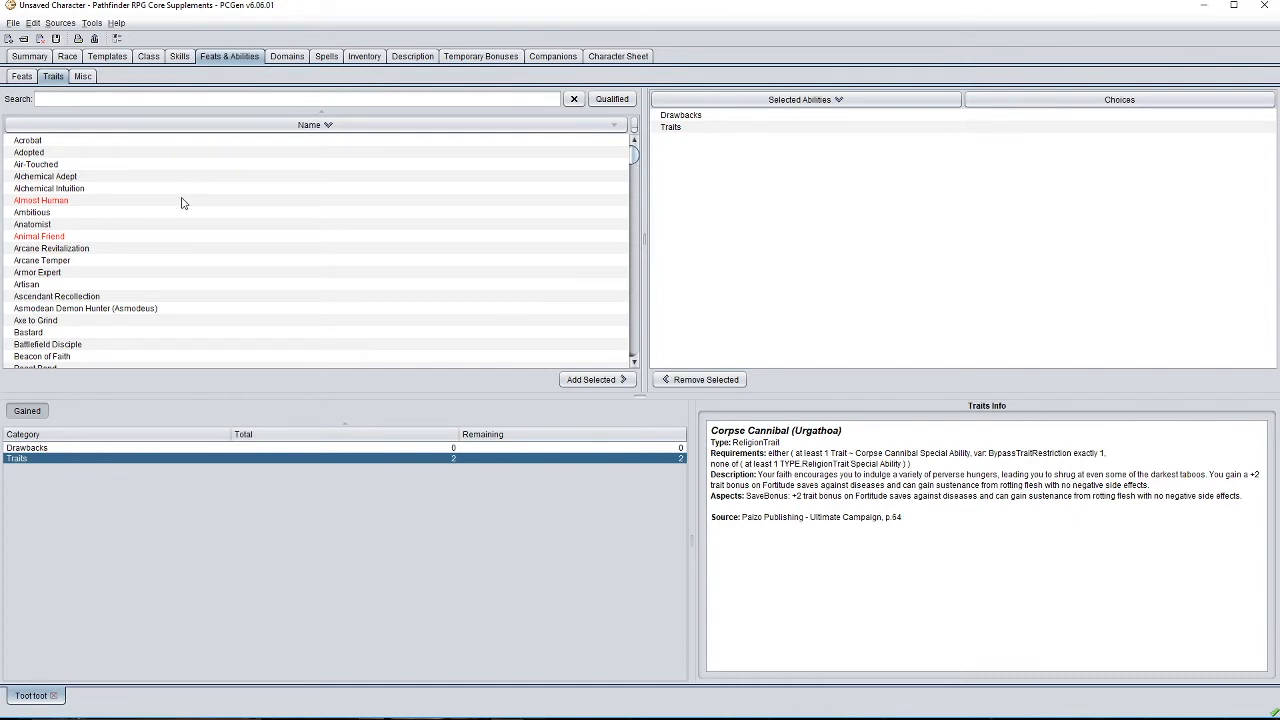
left_click(104, 272)
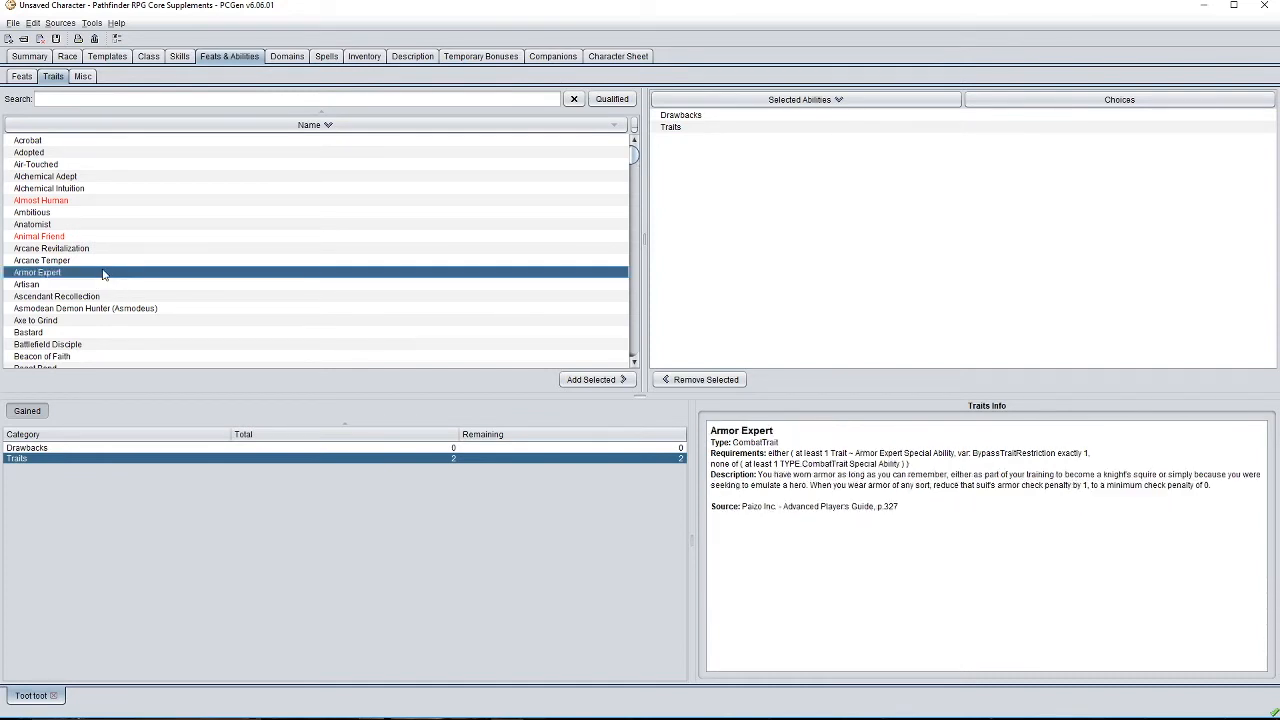
left_click(597, 380)
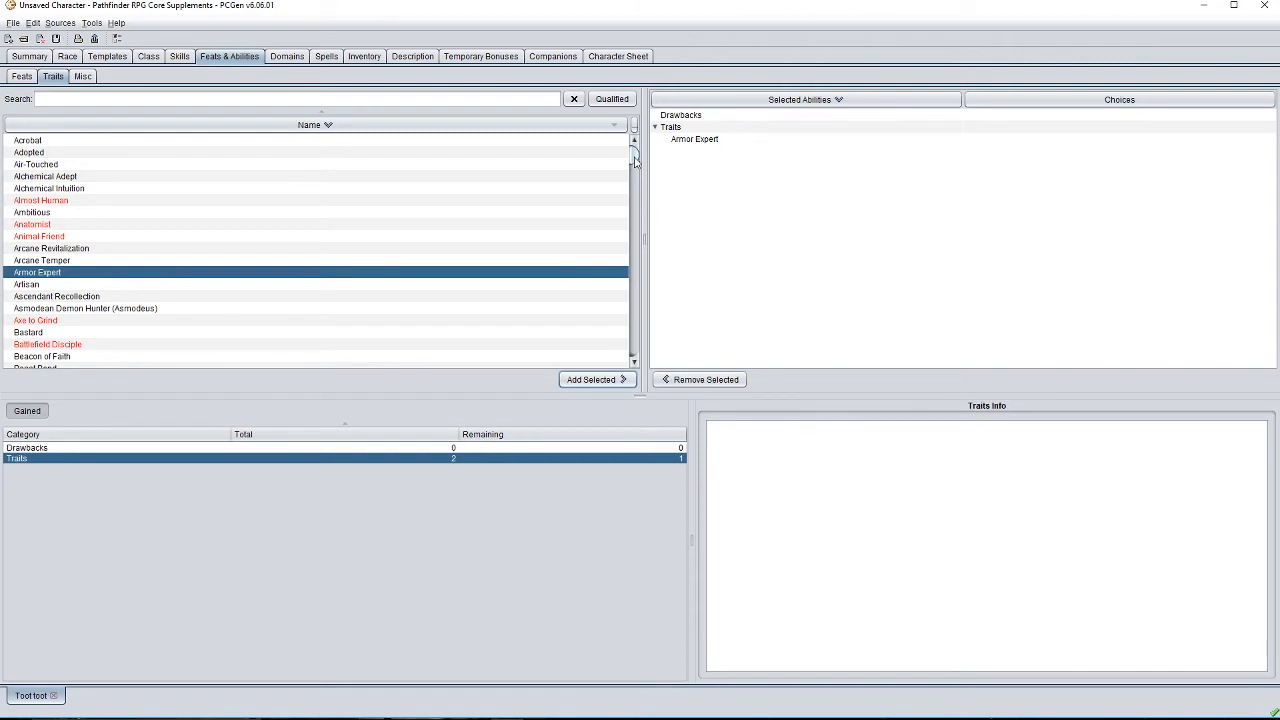
left_click_drag(634, 162, 634, 168)
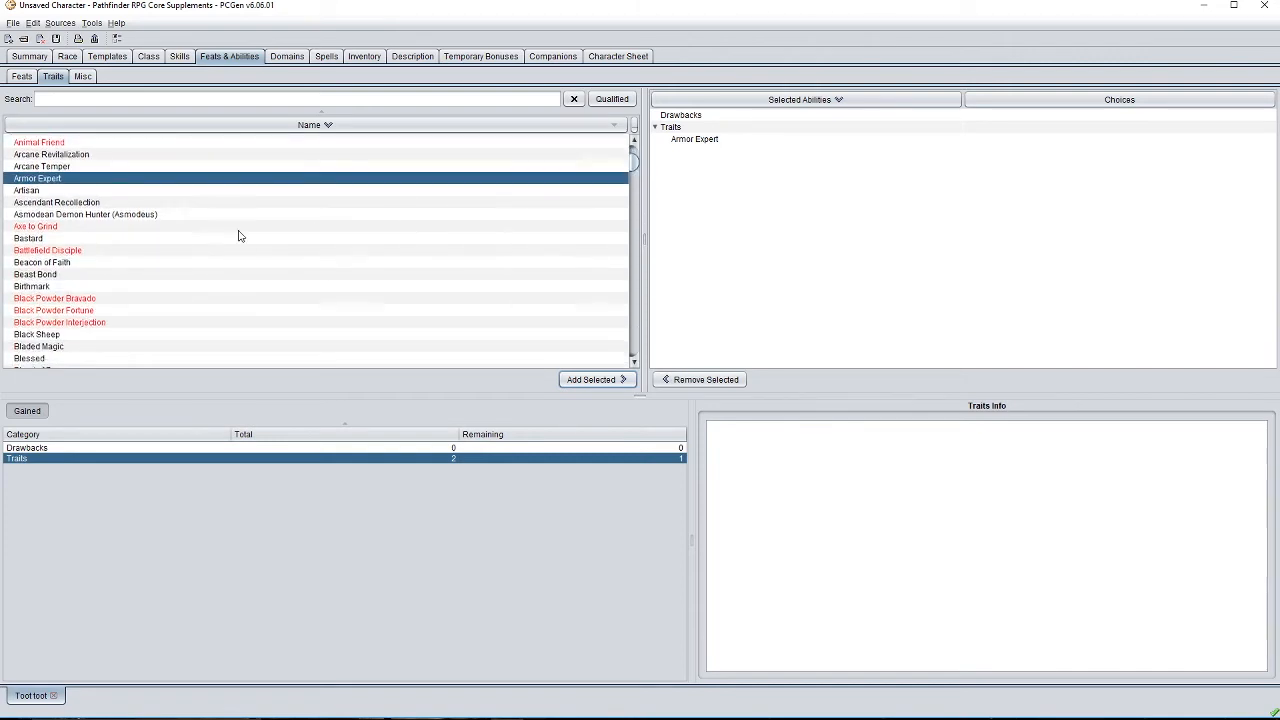
left_click(99, 240)
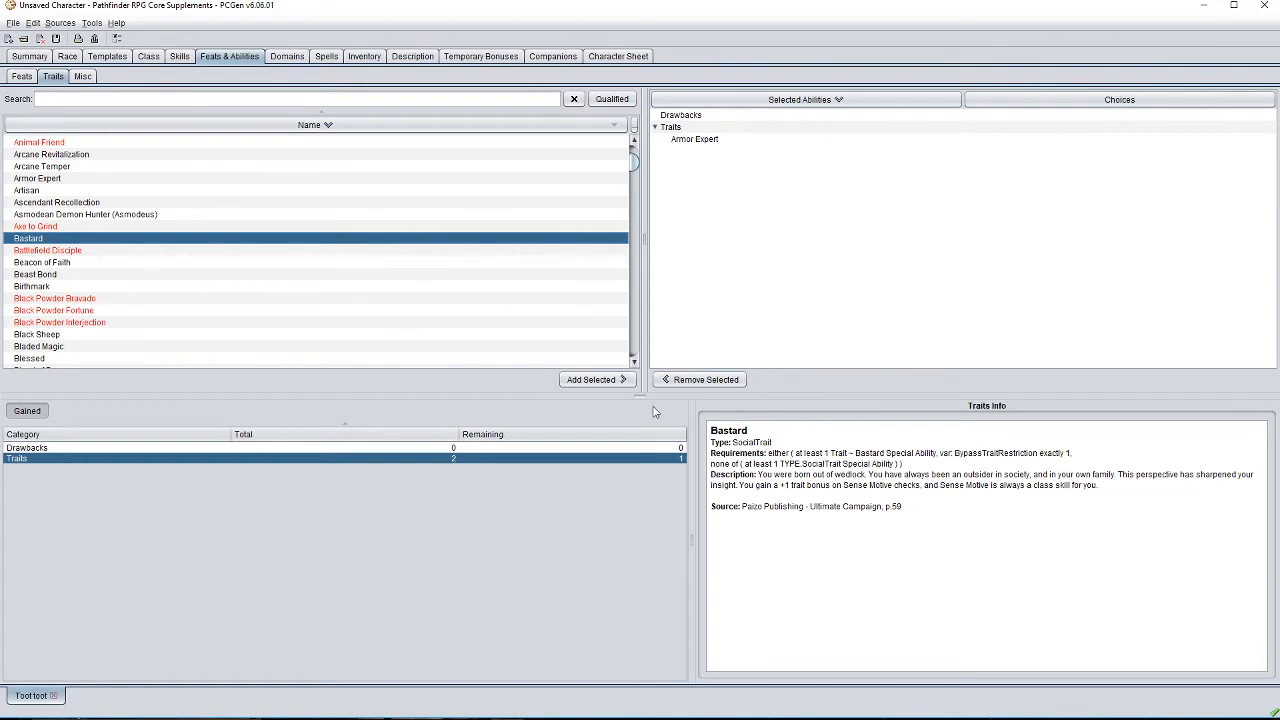
left_click(617, 381)
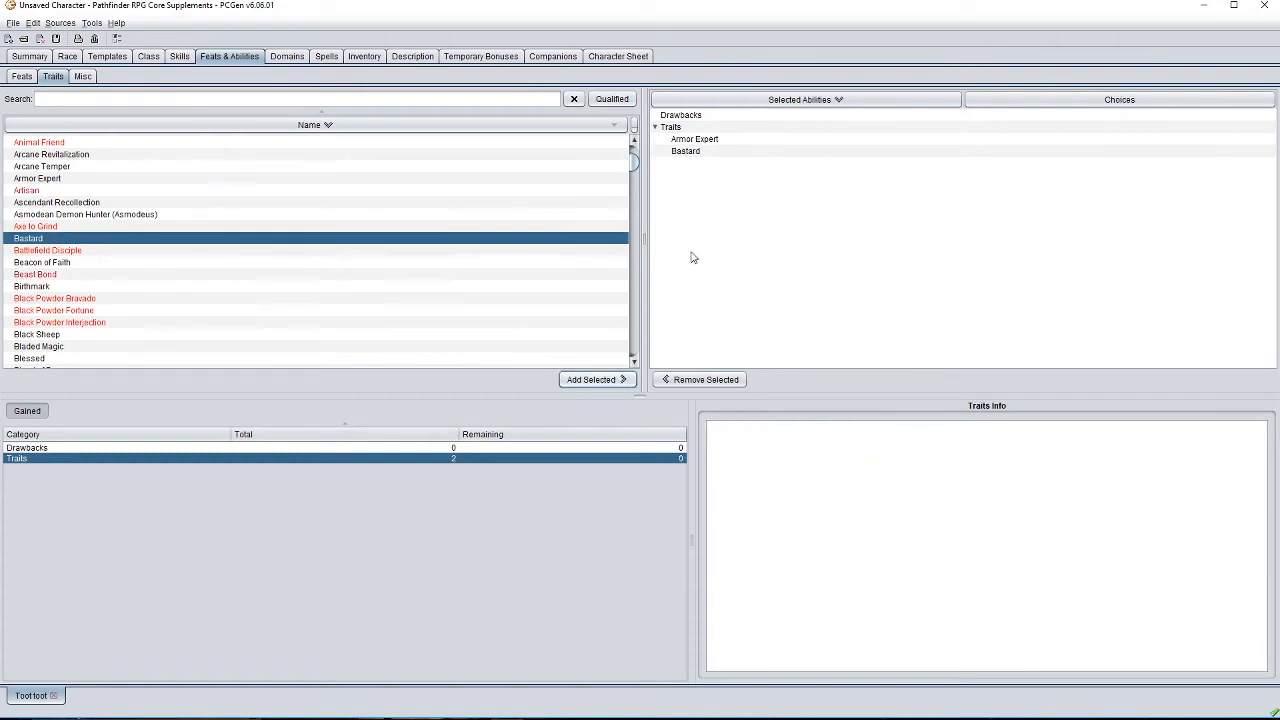
Examine the classes available to the character and read the requirements of the Antipaladin class.
left_click(36, 58)
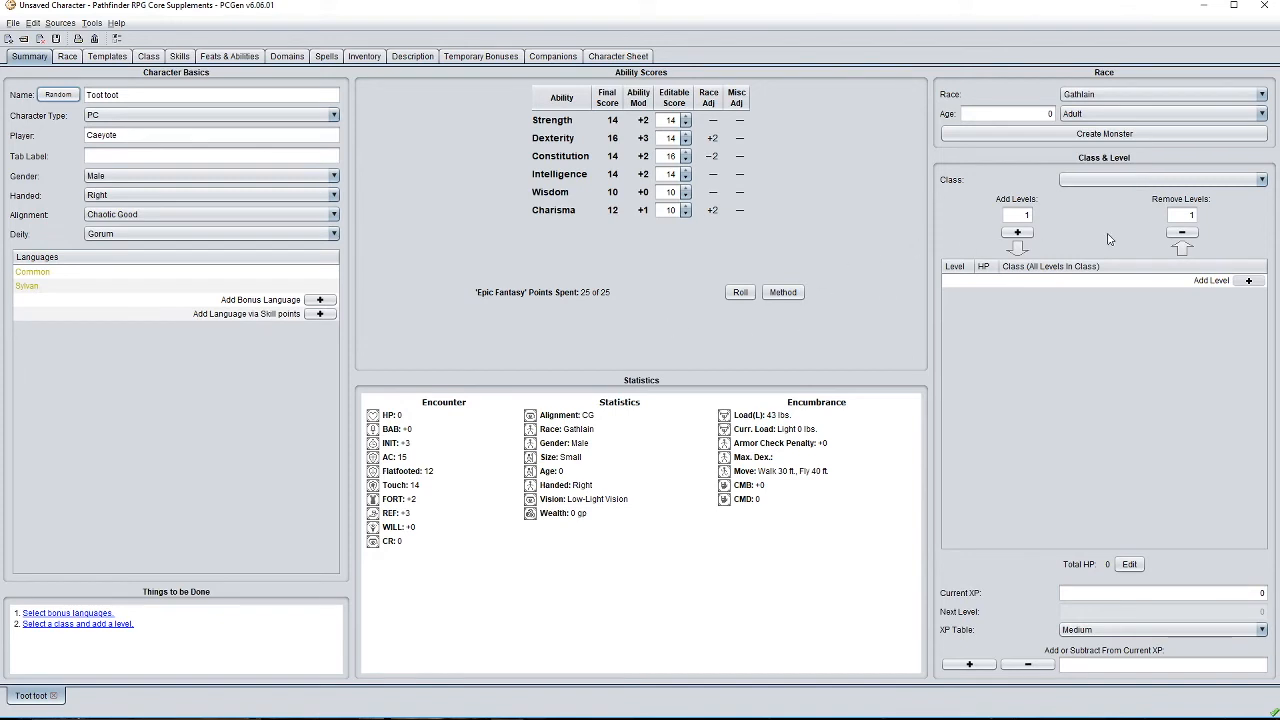
left_click(1234, 184)
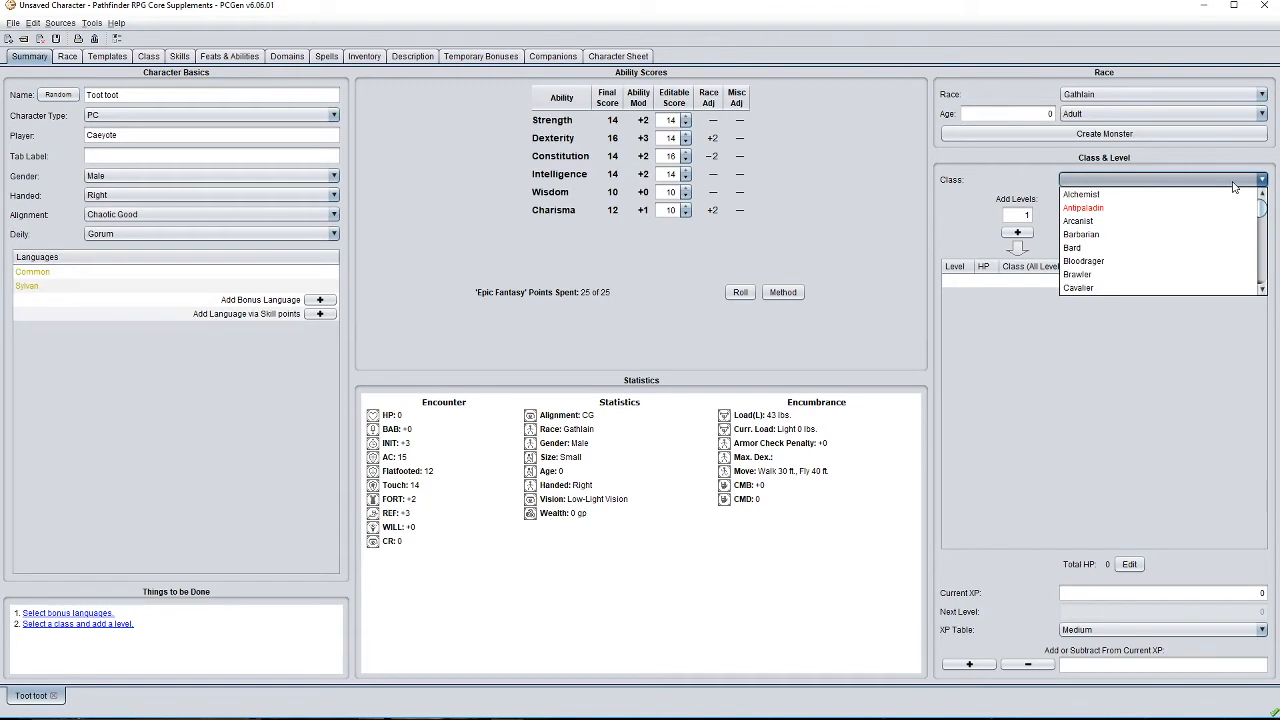
left_click(1234, 184)
left_click(148, 57)
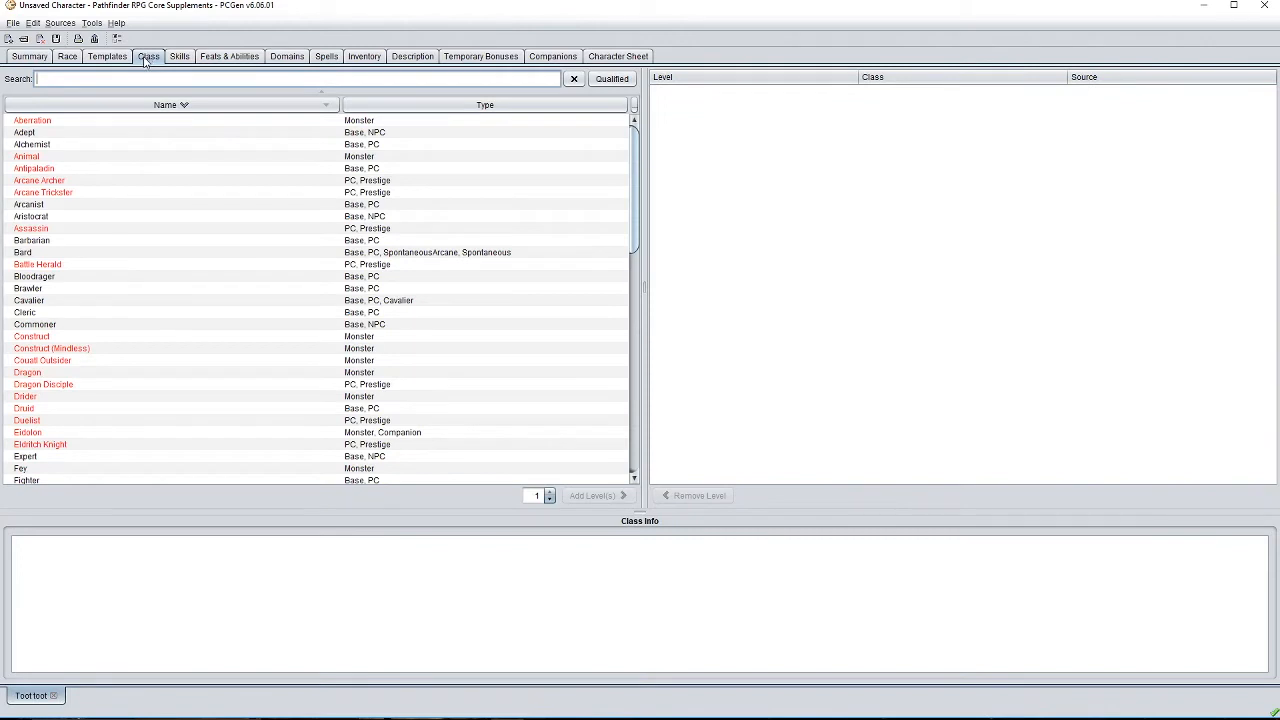
left_click(30, 56)
left_click(1184, 181)
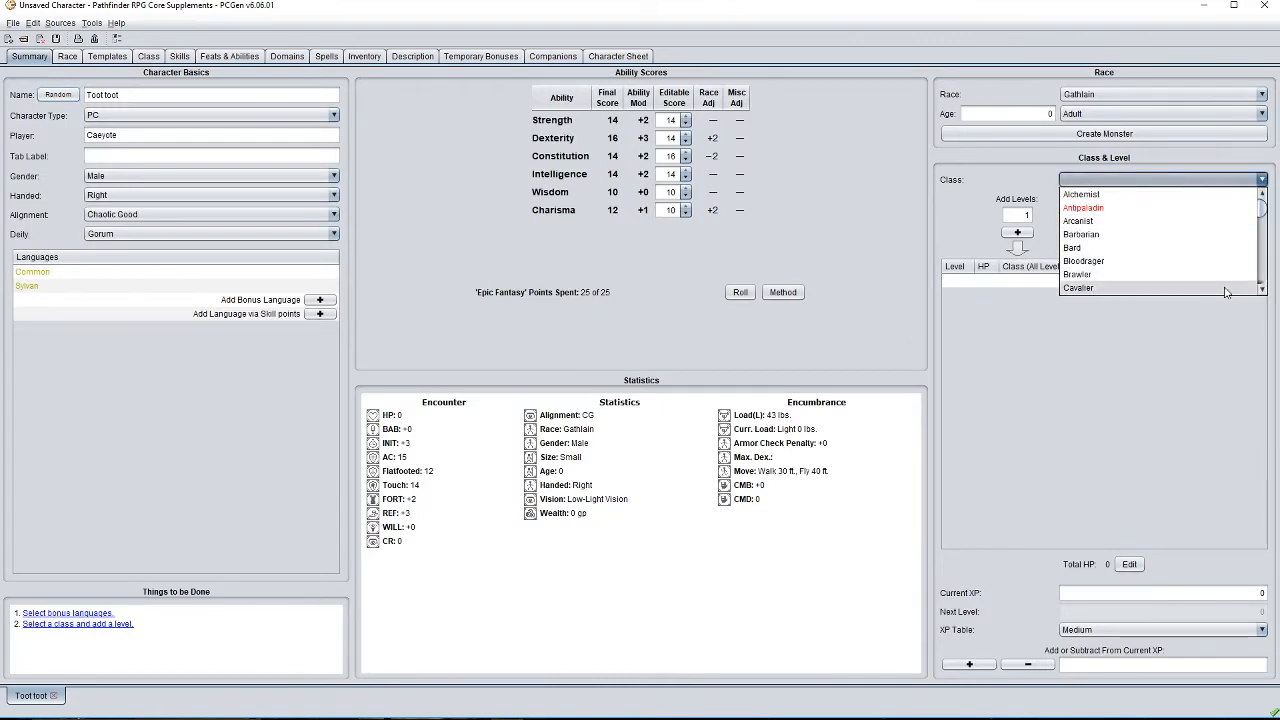
mouse_move(1262, 210)
left_mouse_down()
mouse_move(1261, 232)
mouse_move(1261, 210)
left_mouse_up()
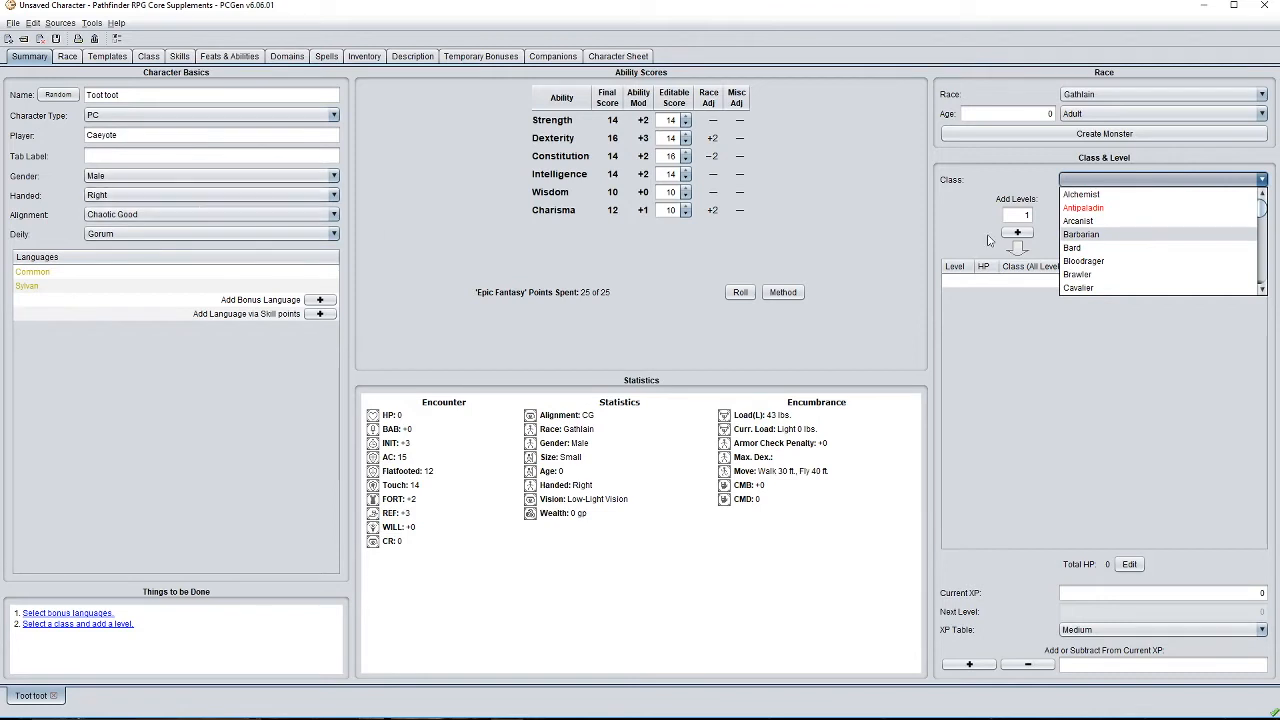
left_click(1130, 182)
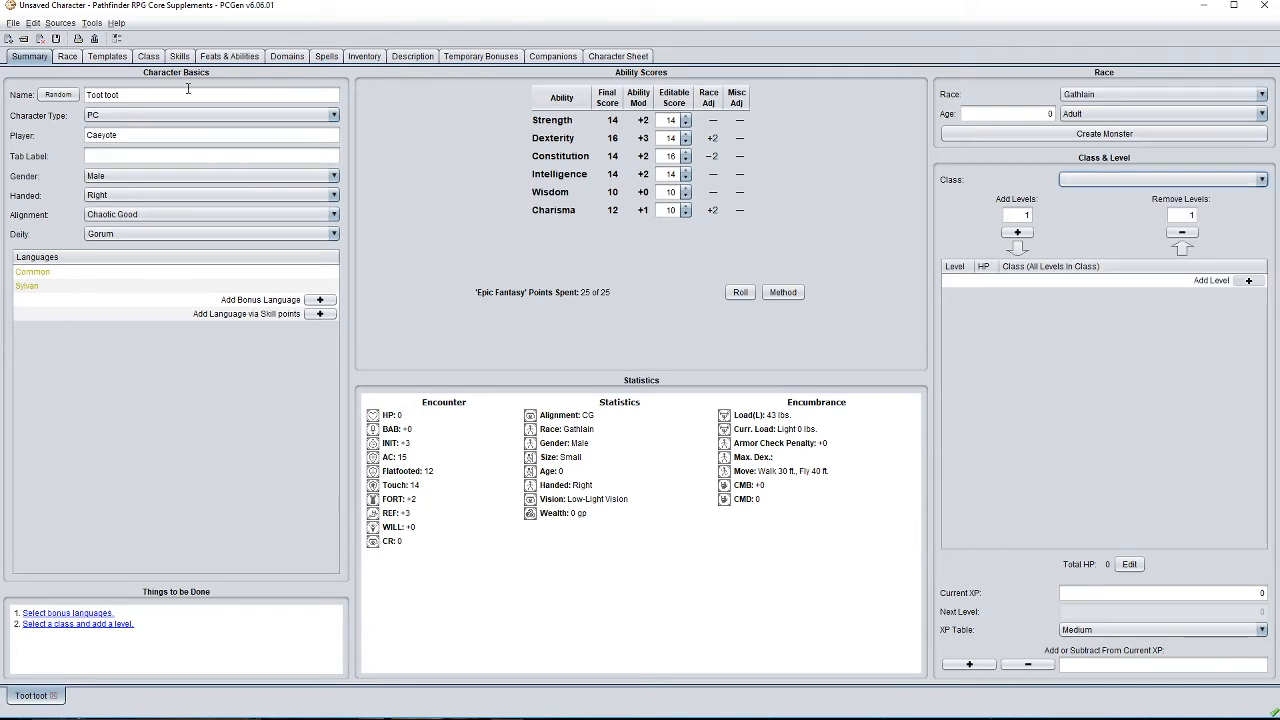
left_click(150, 56)
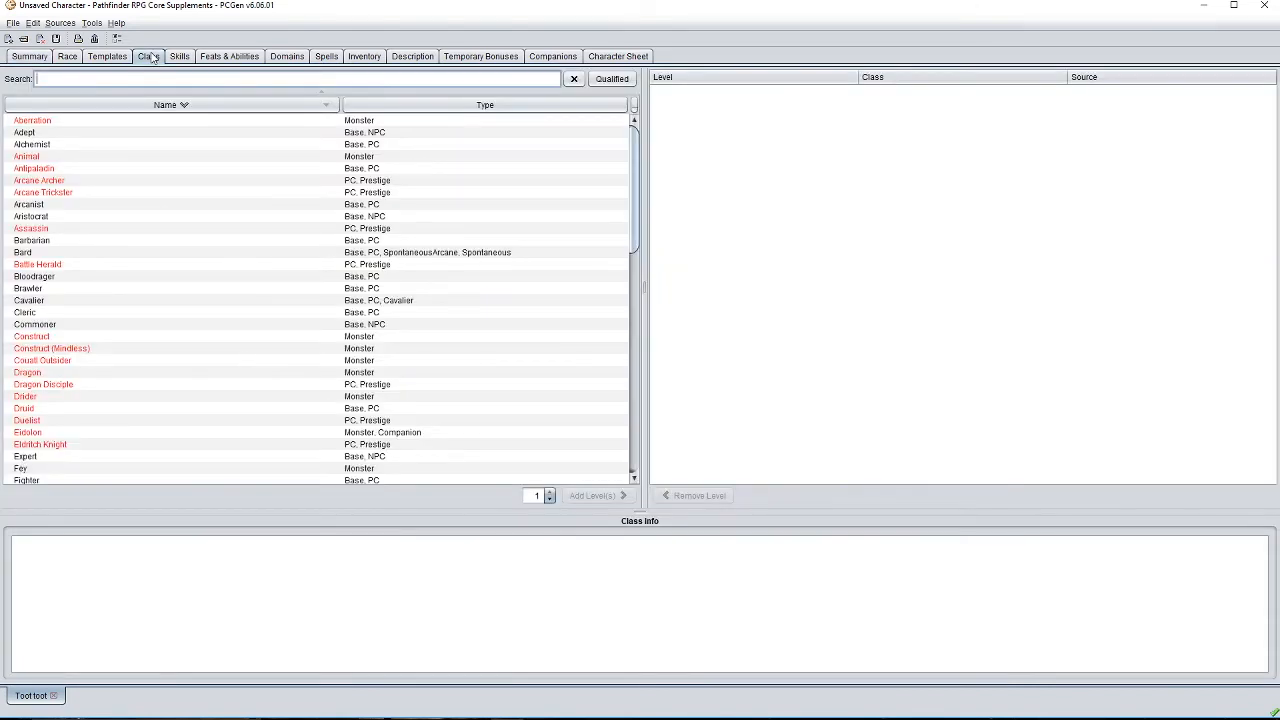
left_click(97, 171)
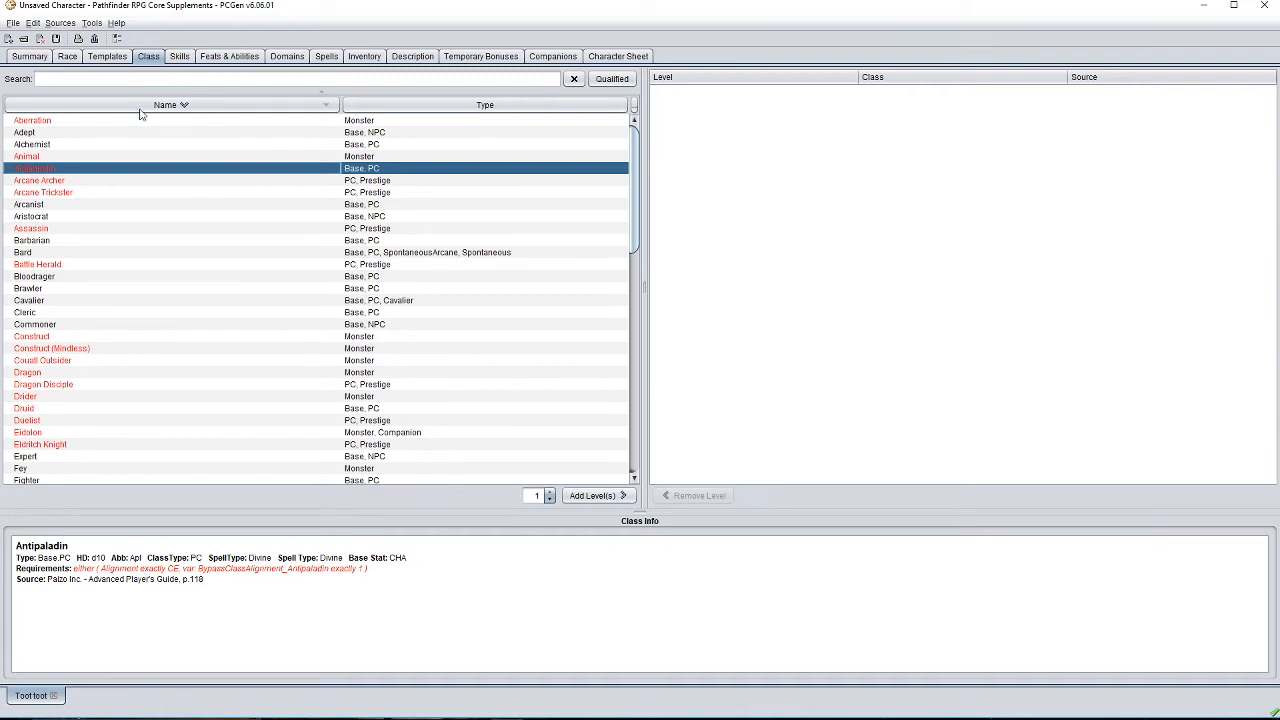
Choose Barbarian as the class and add one level, accepting the current ability scores.
left_click(38, 58)
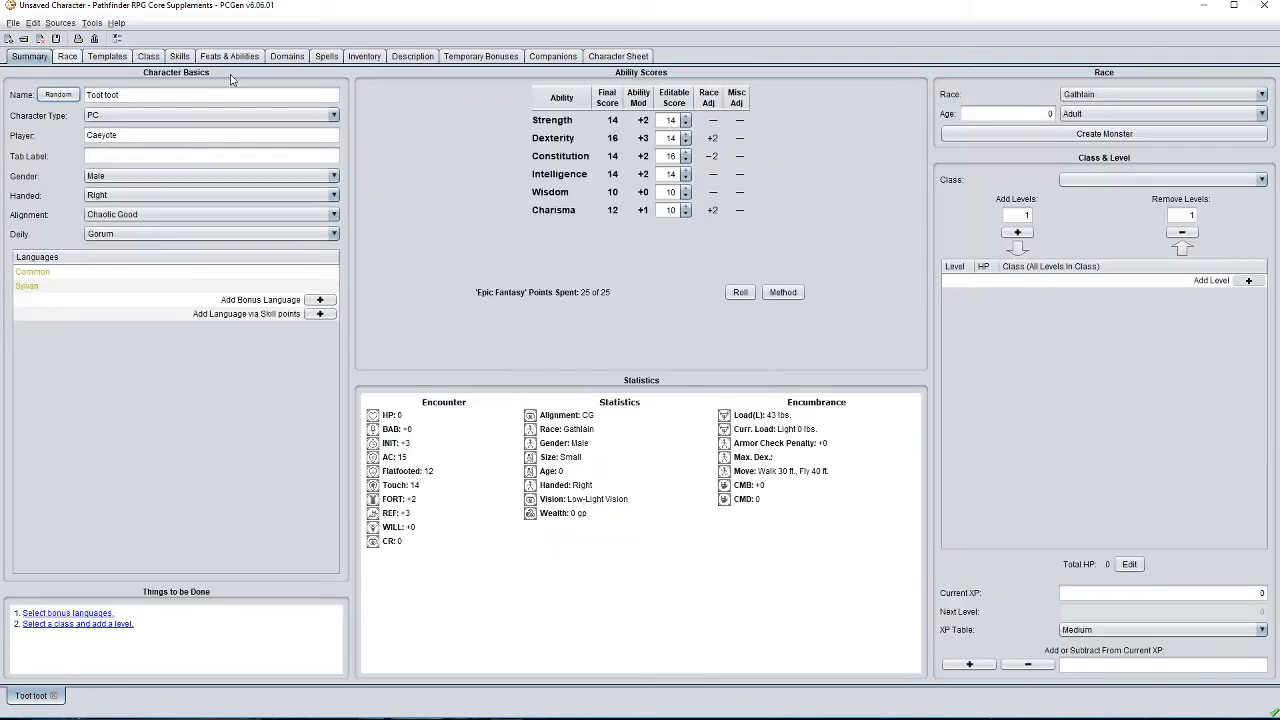
left_click(1140, 180)
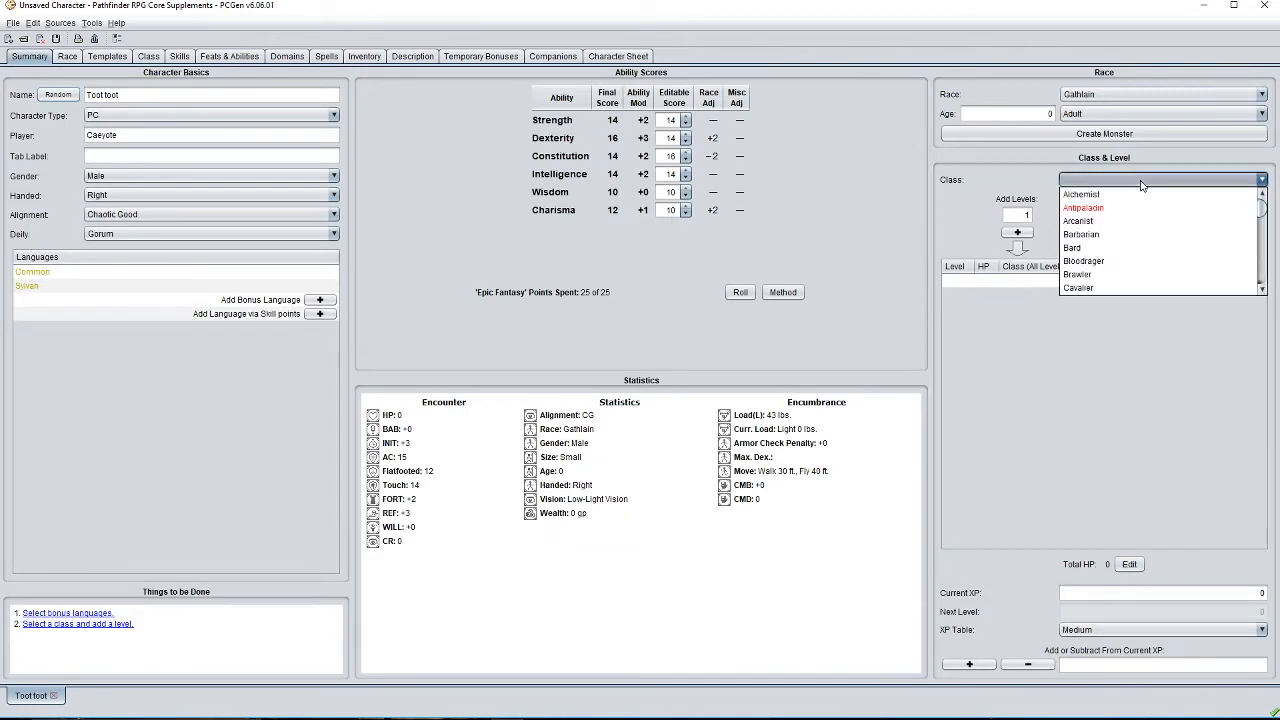
left_click(1082, 234)
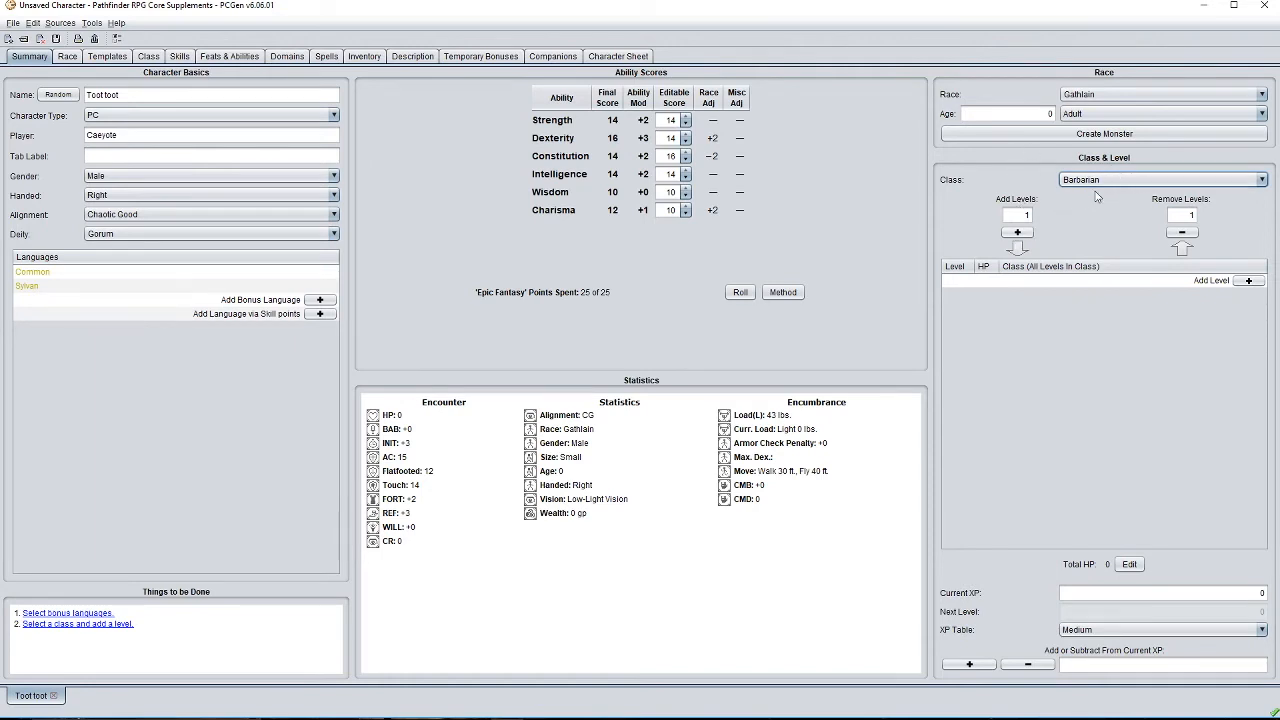
left_click(1018, 233)
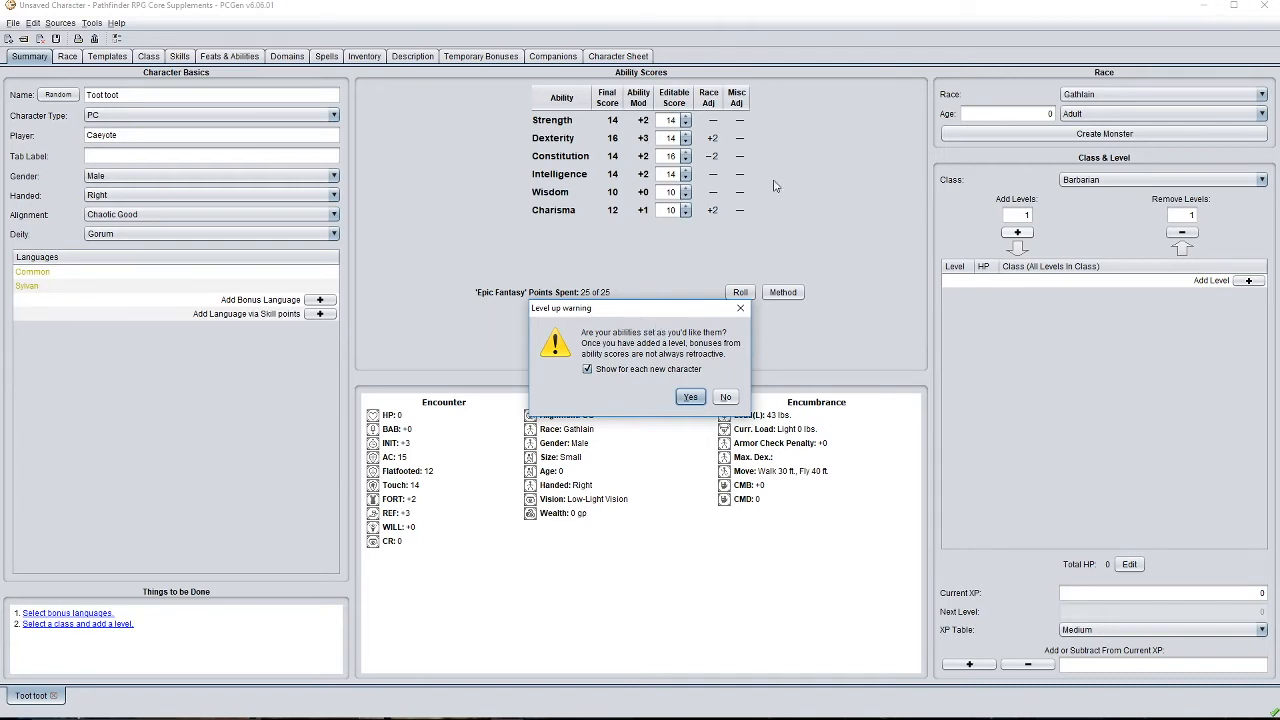
left_click(690, 398)
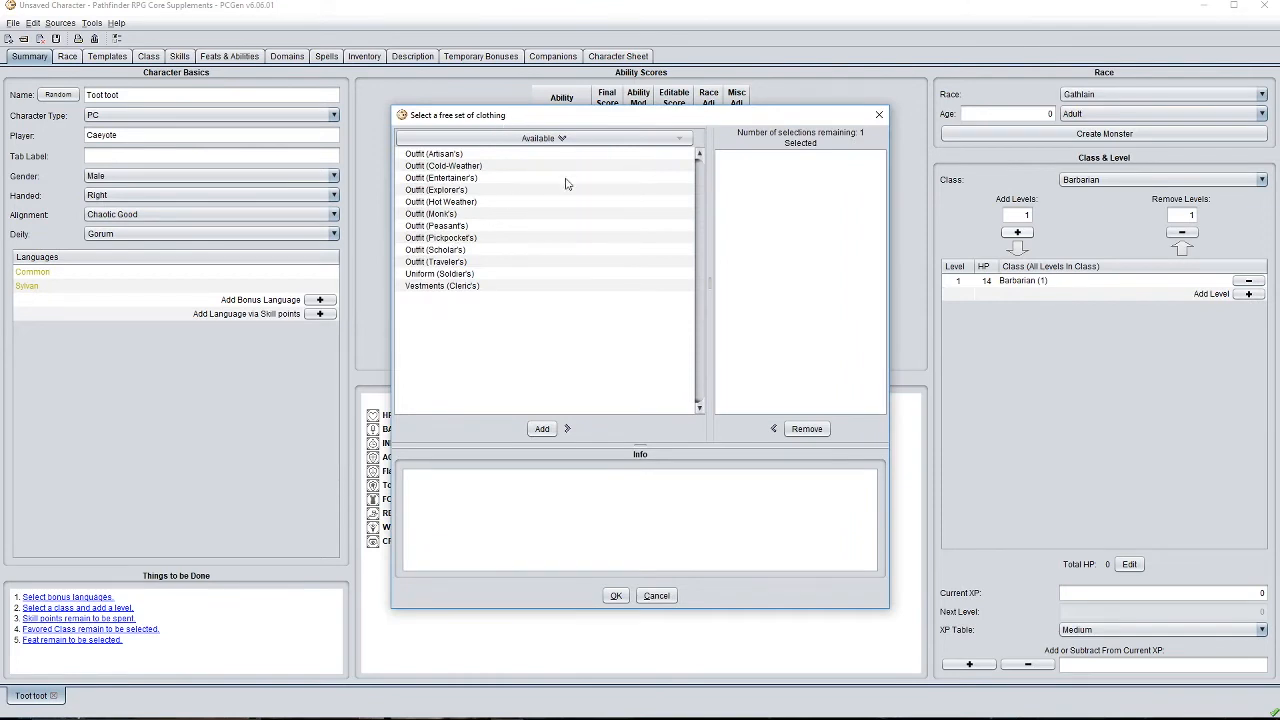
Select Outfit (Explorer's) as the free set of clothing and accept the hit points for the Barbarian level.
left_click(481, 193)
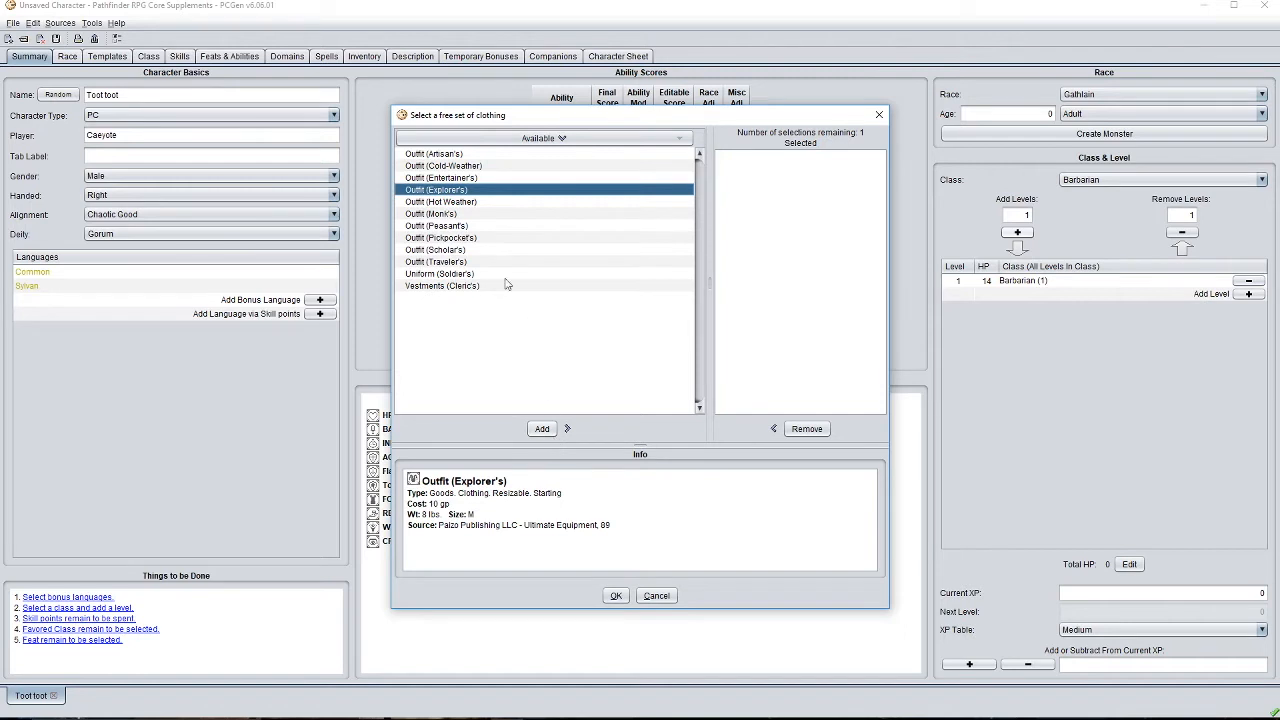
left_click(506, 168)
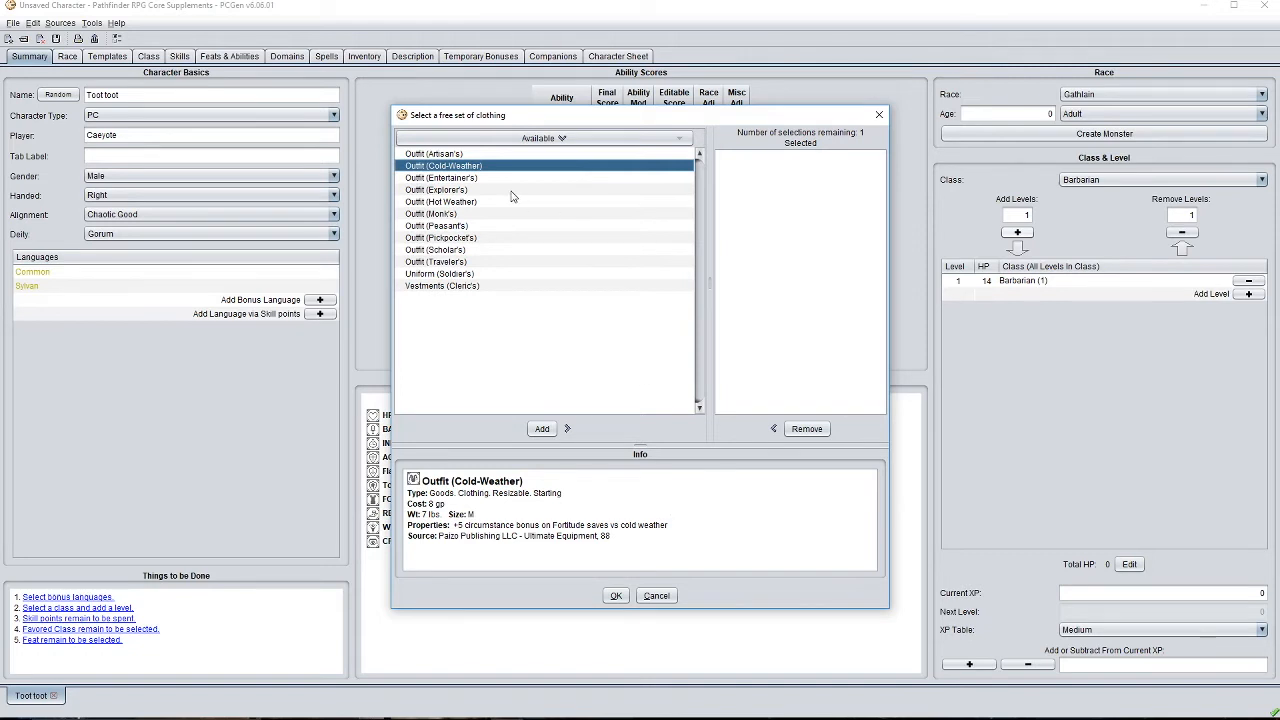
left_click(478, 191)
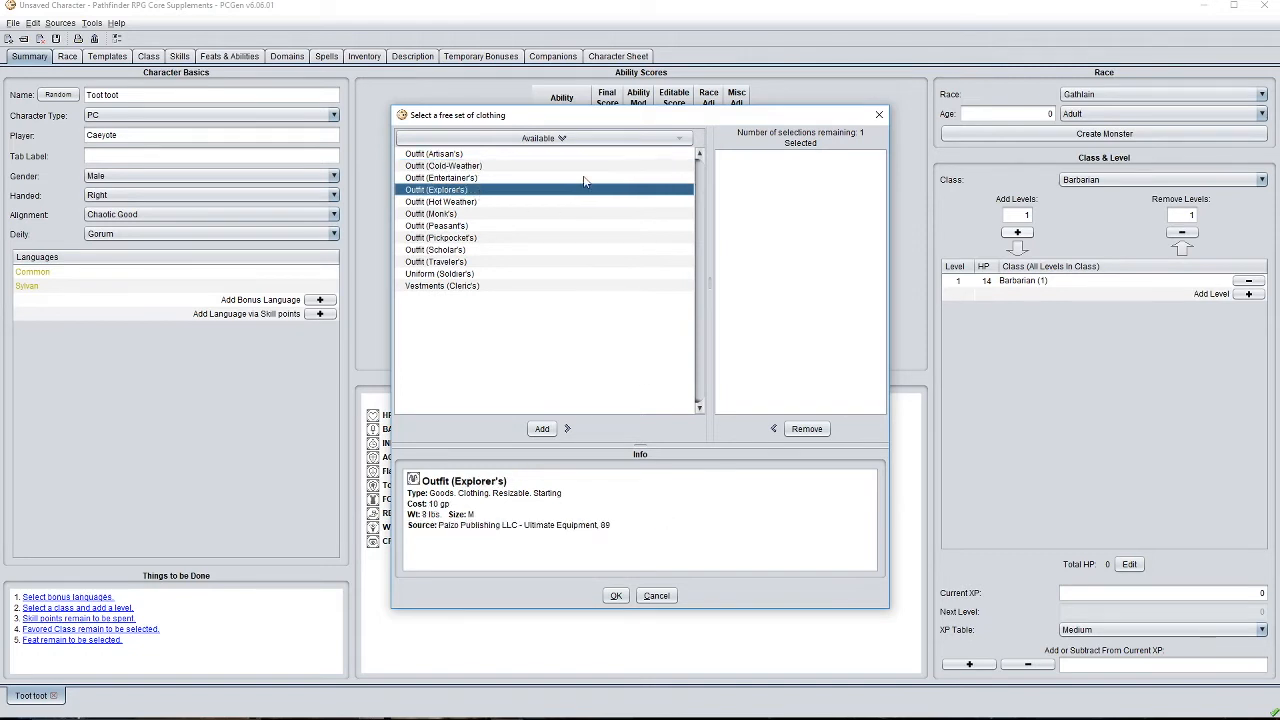
left_click(541, 430)
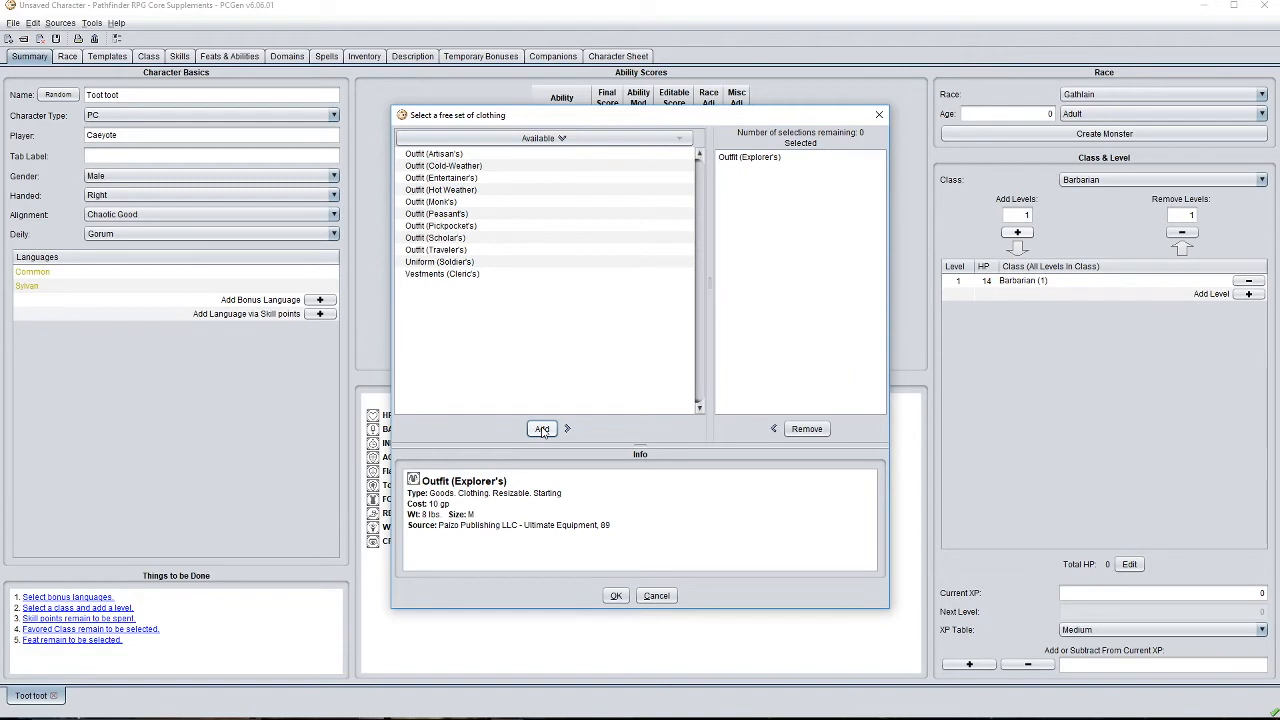
left_click(616, 596)
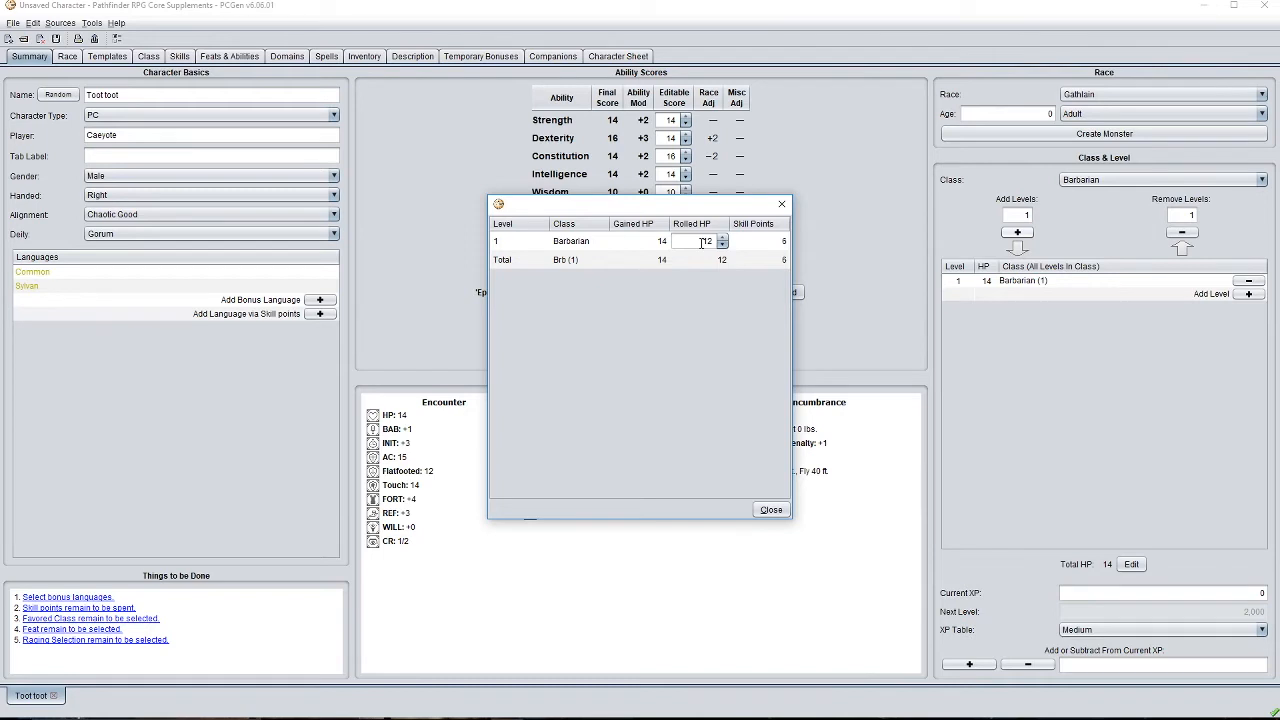
left_click(771, 510)
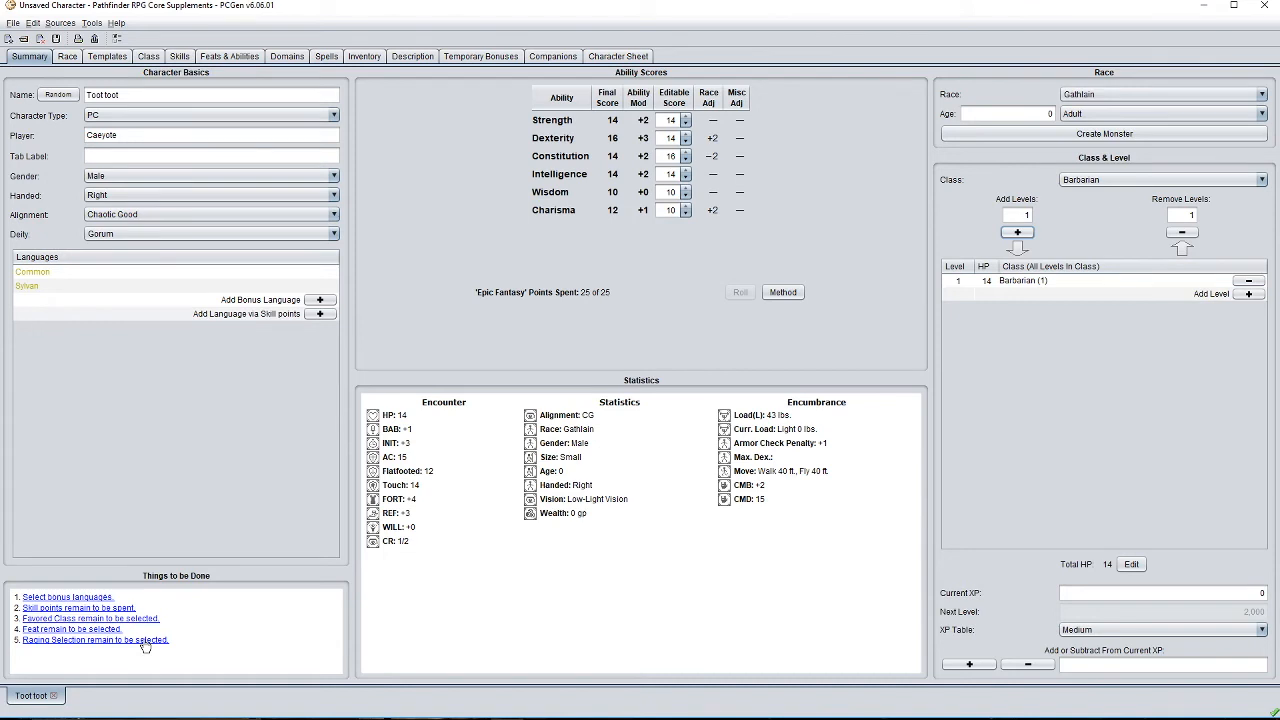
Open the outstanding raging selection and add Standard Rage to the character.
left_click(71, 645)
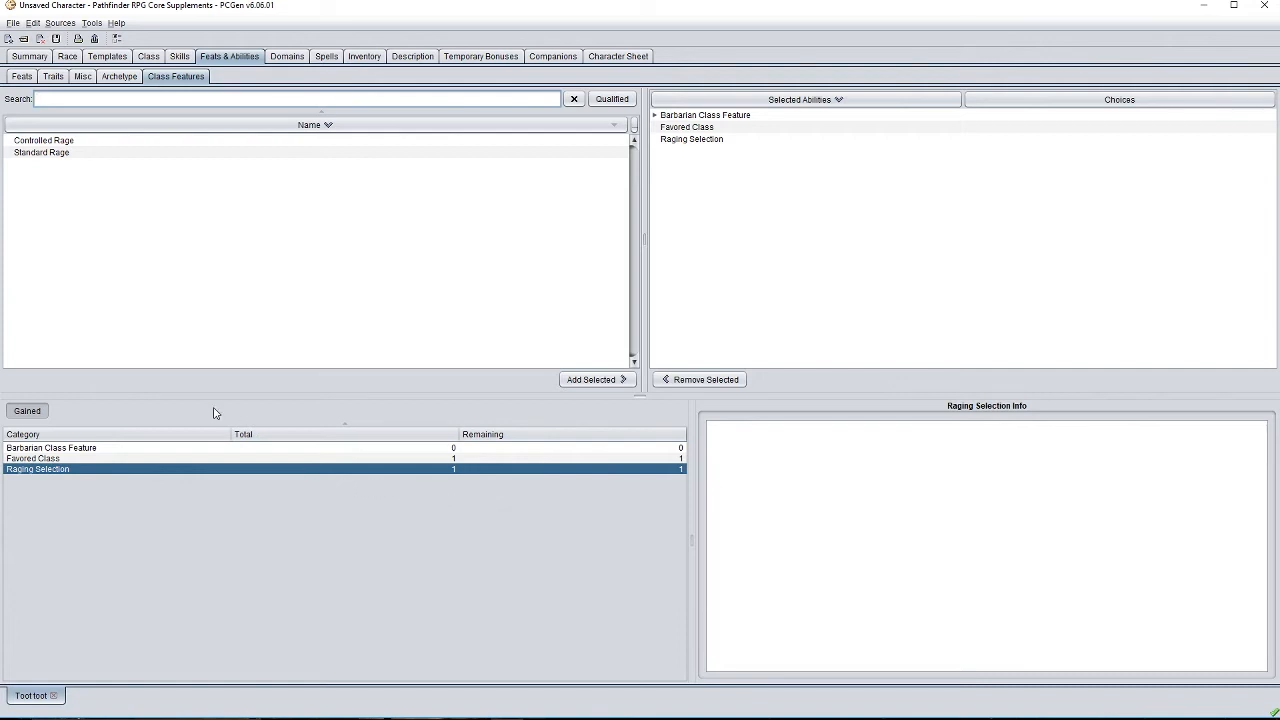
left_click(80, 156)
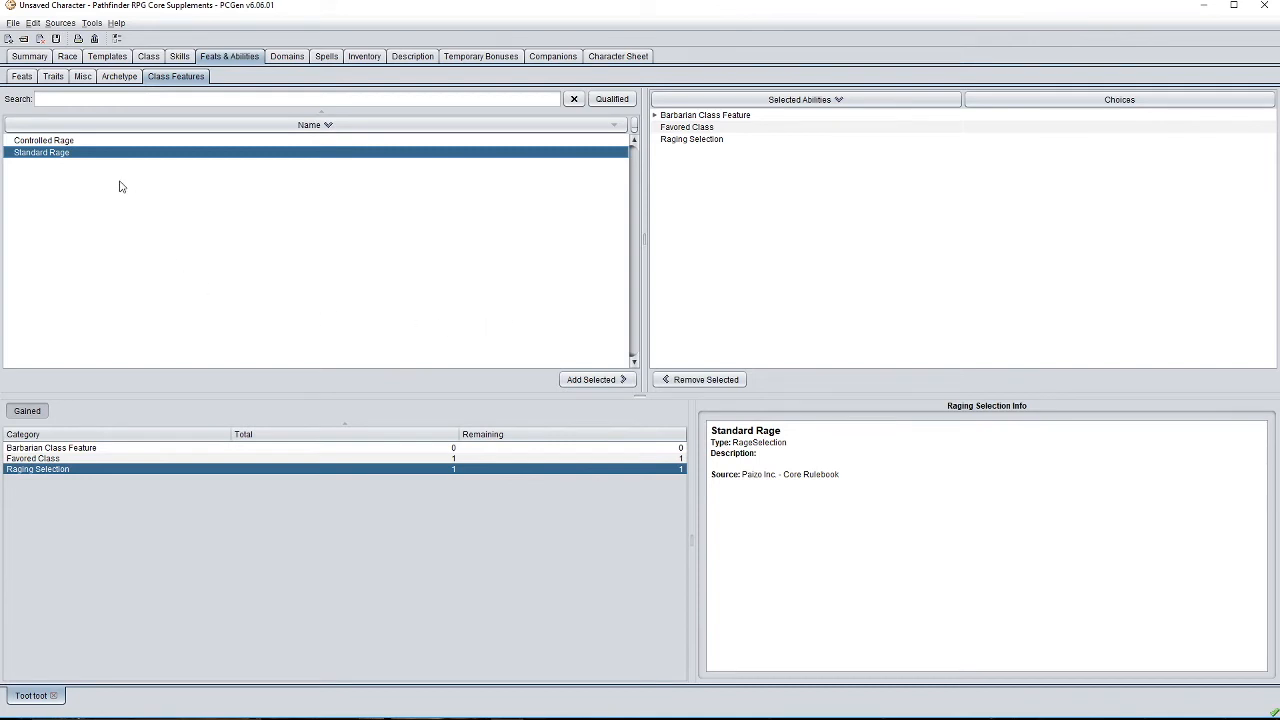
left_click(610, 383)
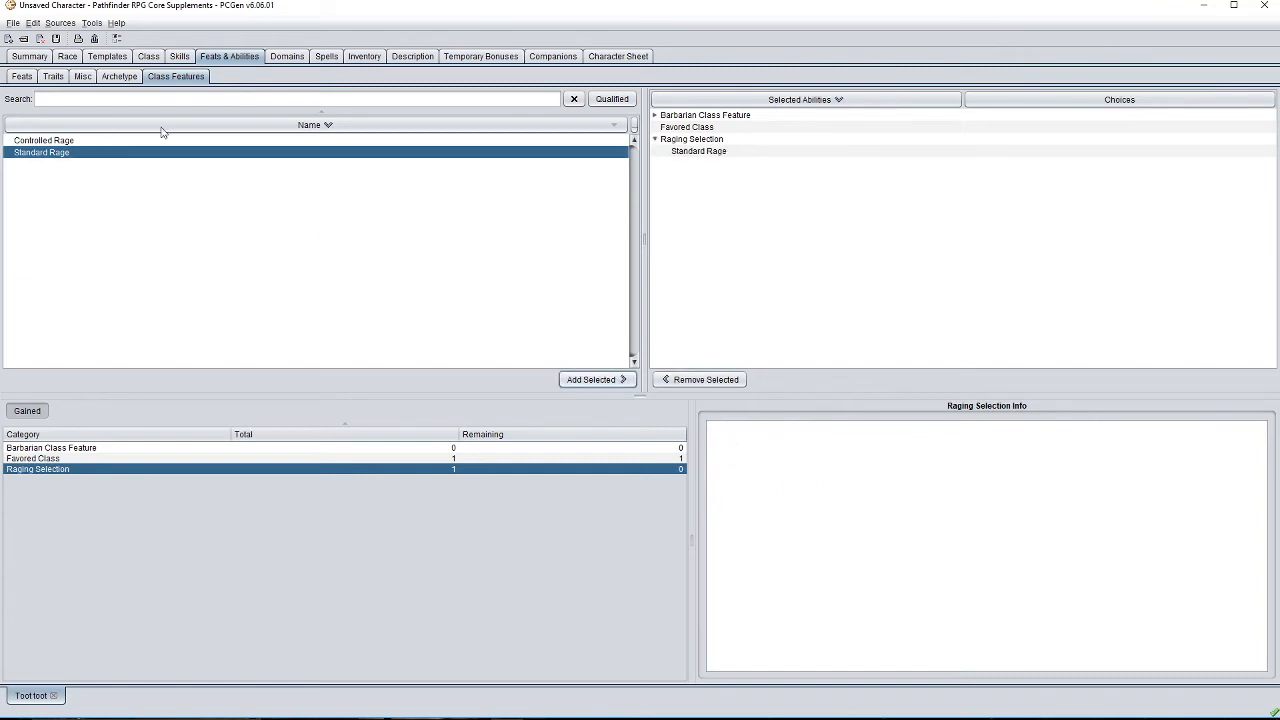
Add the Titan Mauler archetype to the Barbarian character.
left_click(29, 56)
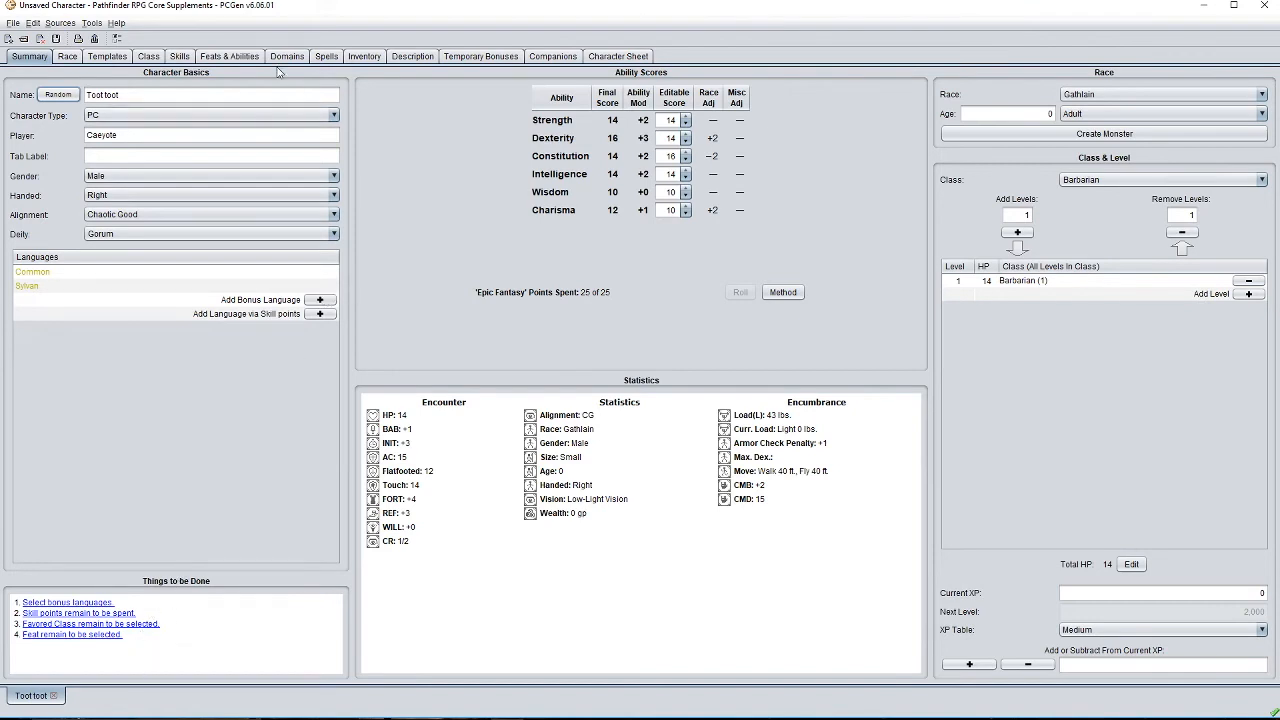
left_click(230, 56)
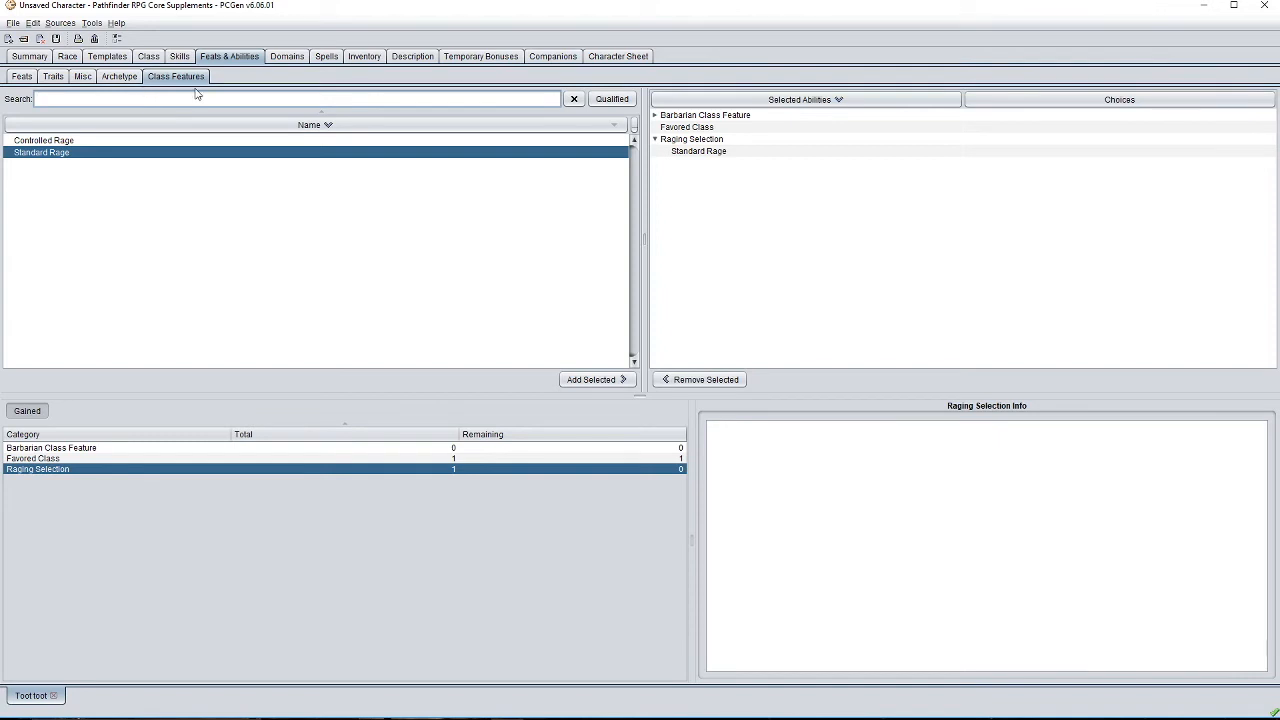
left_click(120, 77)
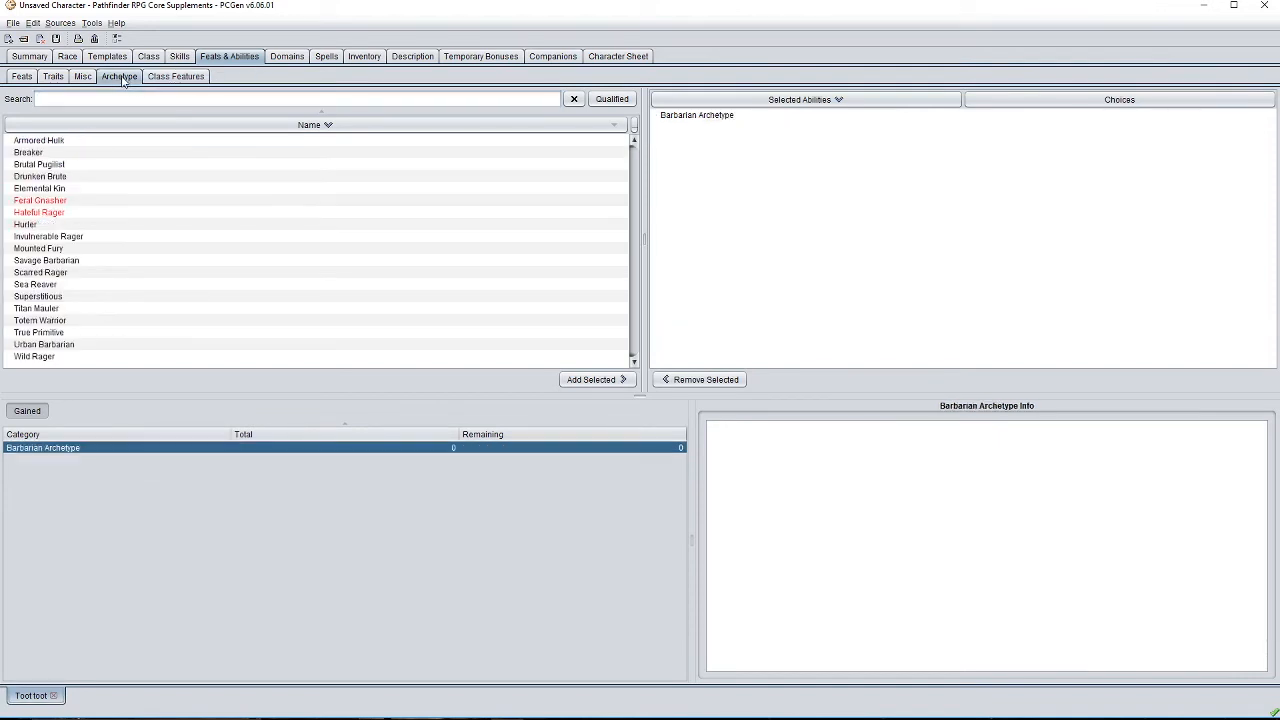
left_click(83, 311)
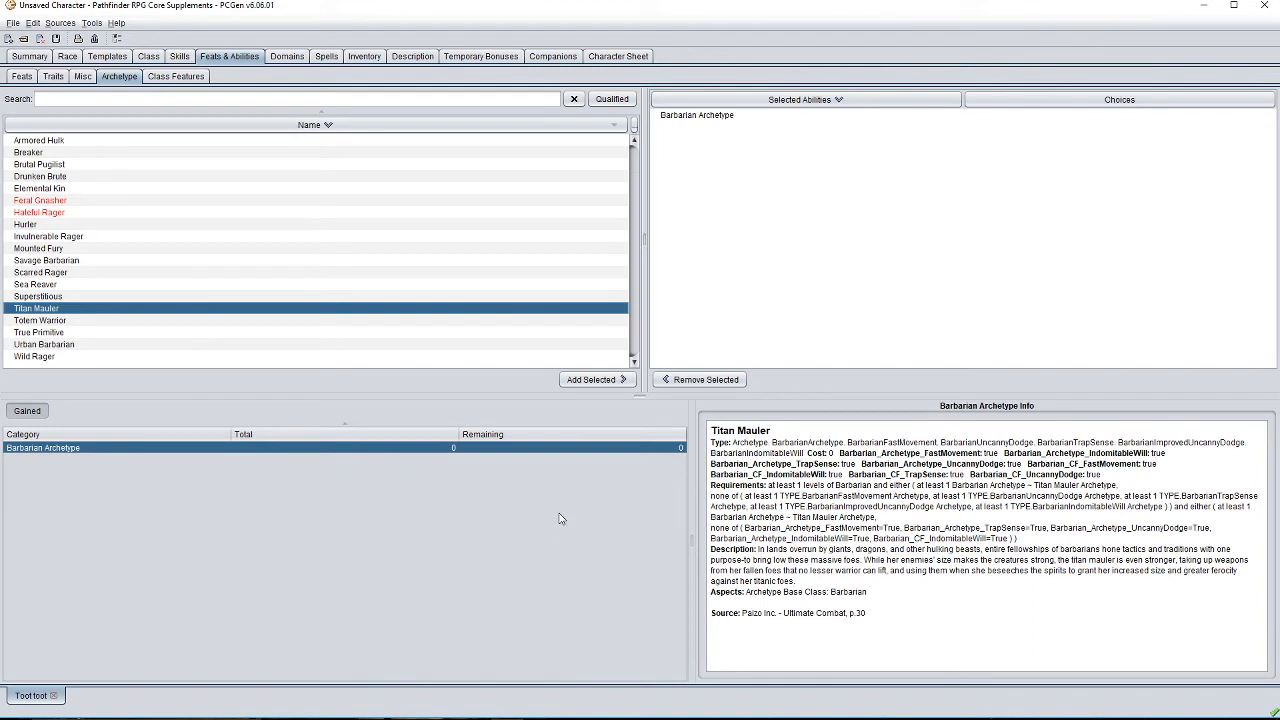
left_click(590, 380)
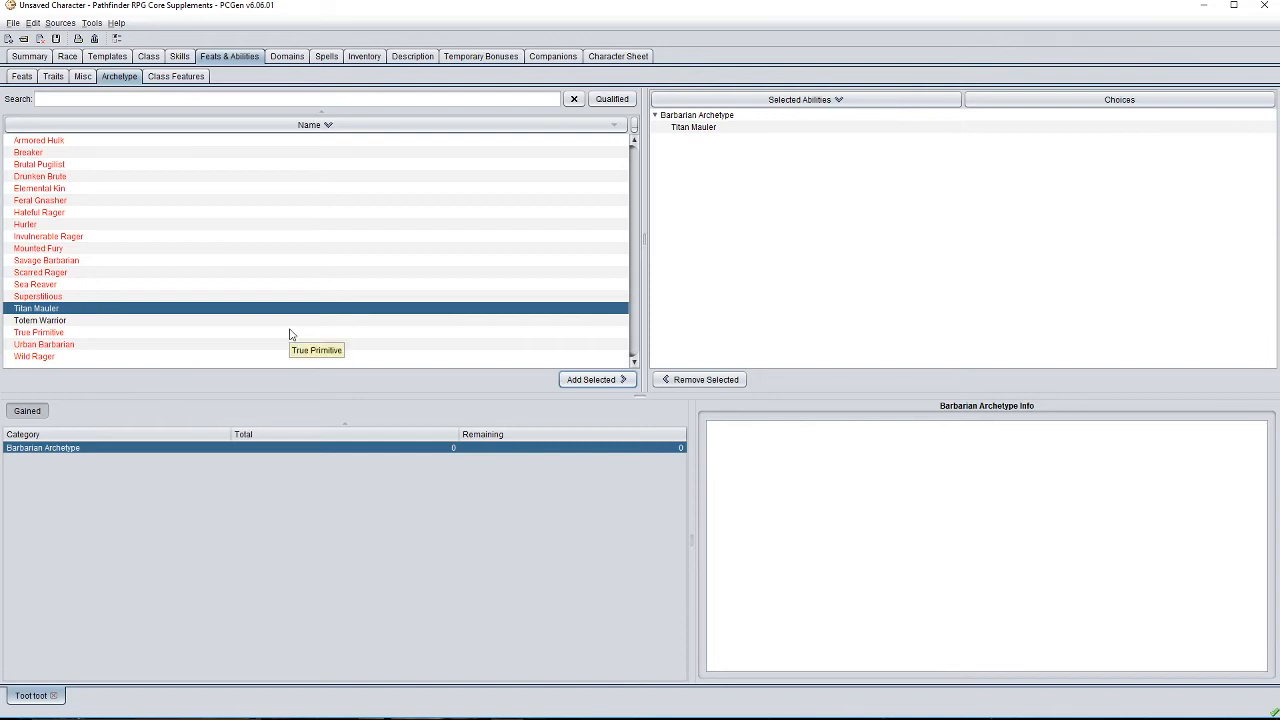
Open the outstanding skill points and put one rank each in Fly, Intimidate and Survival.
left_click(30, 57)
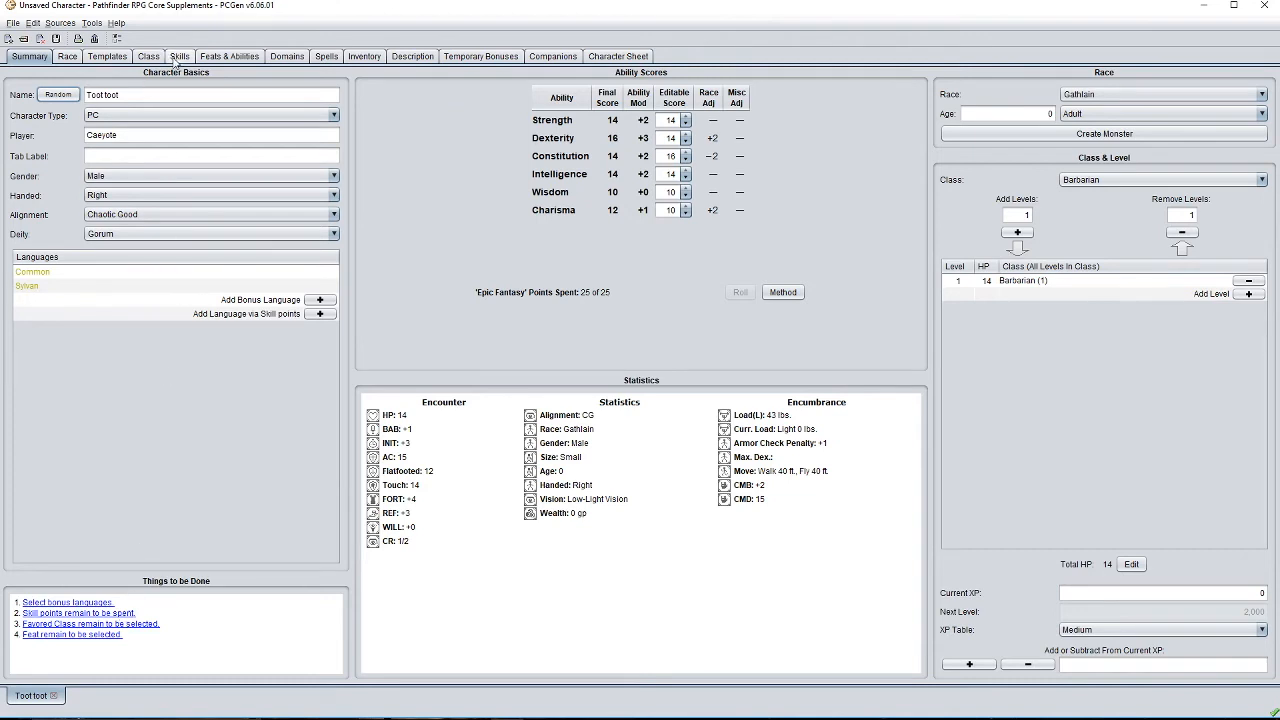
left_click(127, 614)
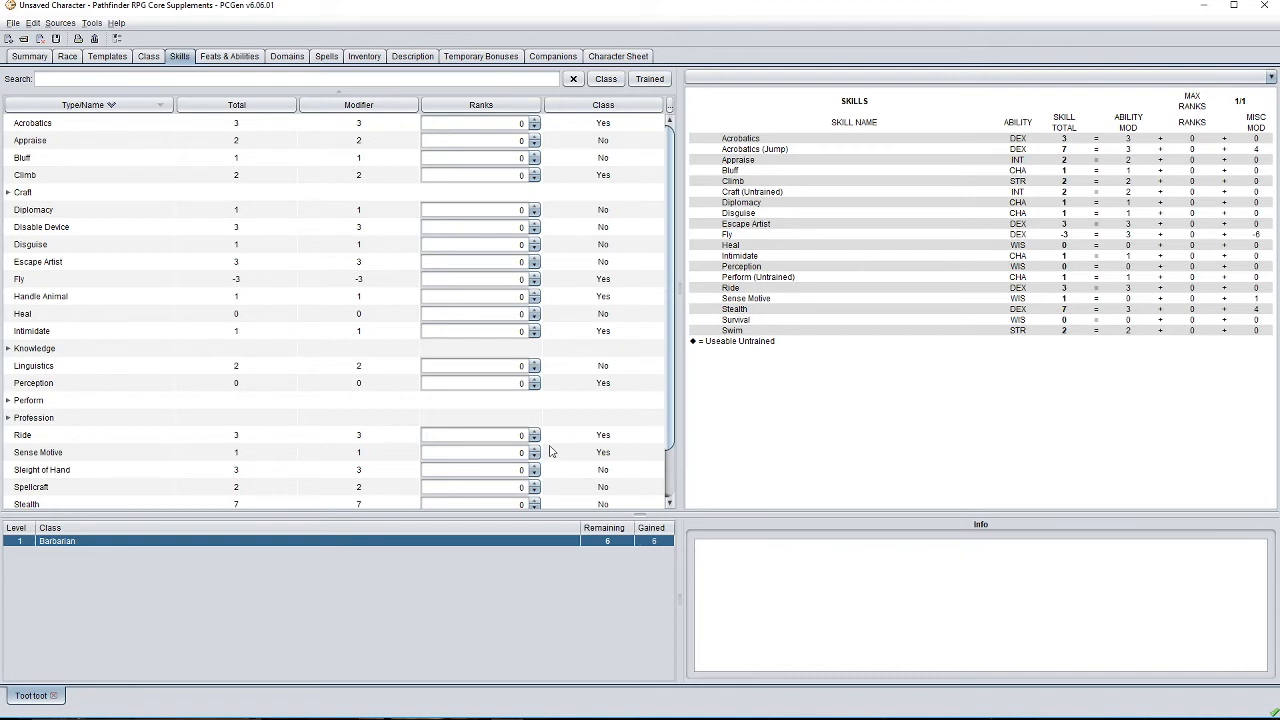
left_click(535, 278)
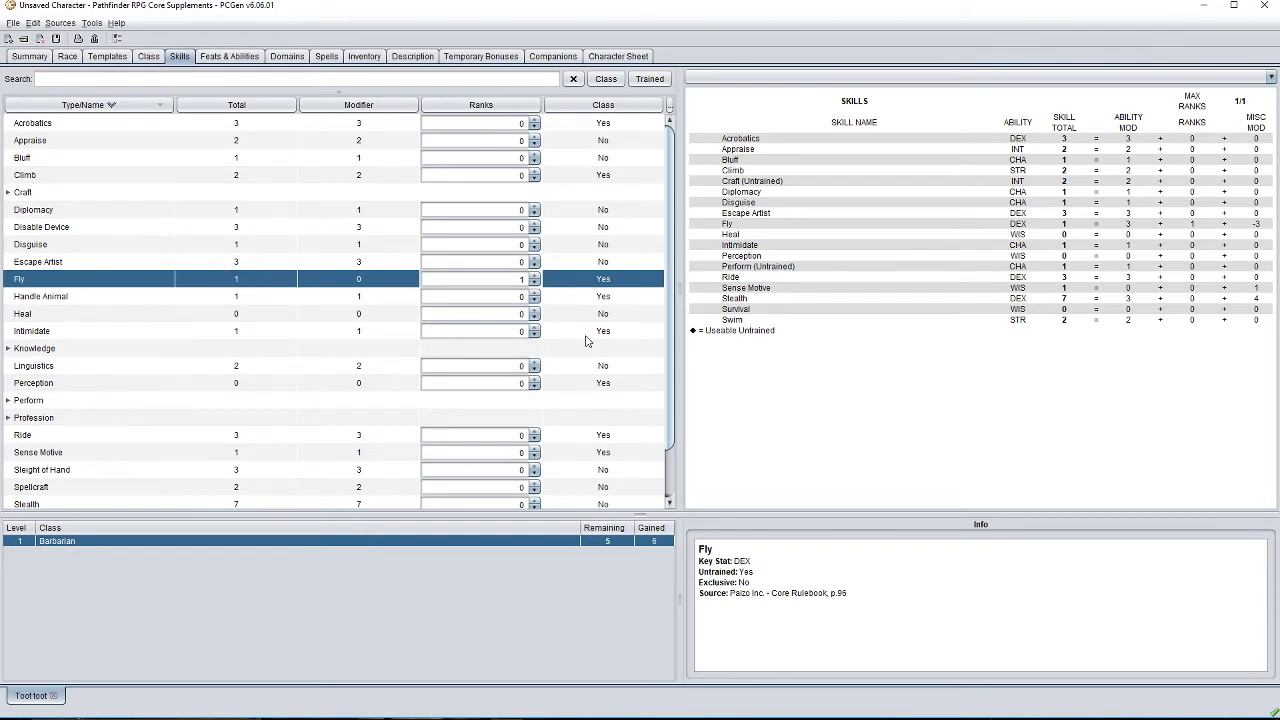
left_click(534, 327)
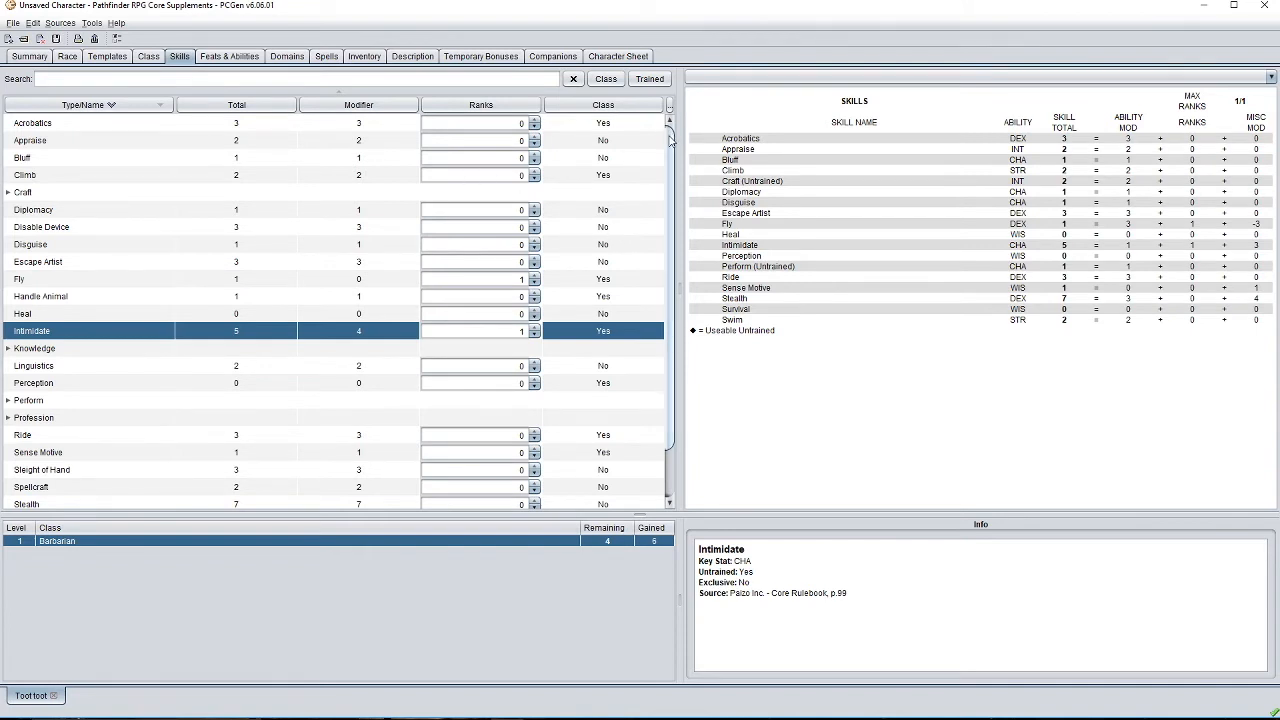
left_click_drag(672, 140, 675, 210)
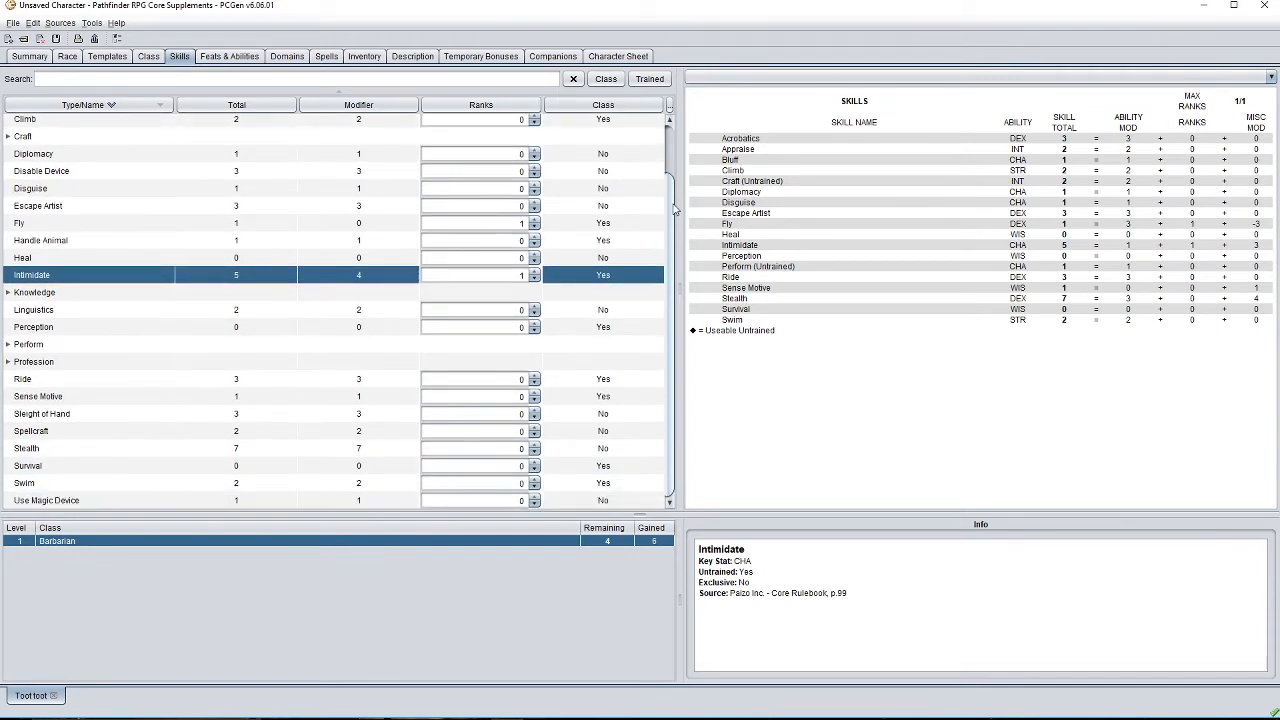
left_click(535, 462)
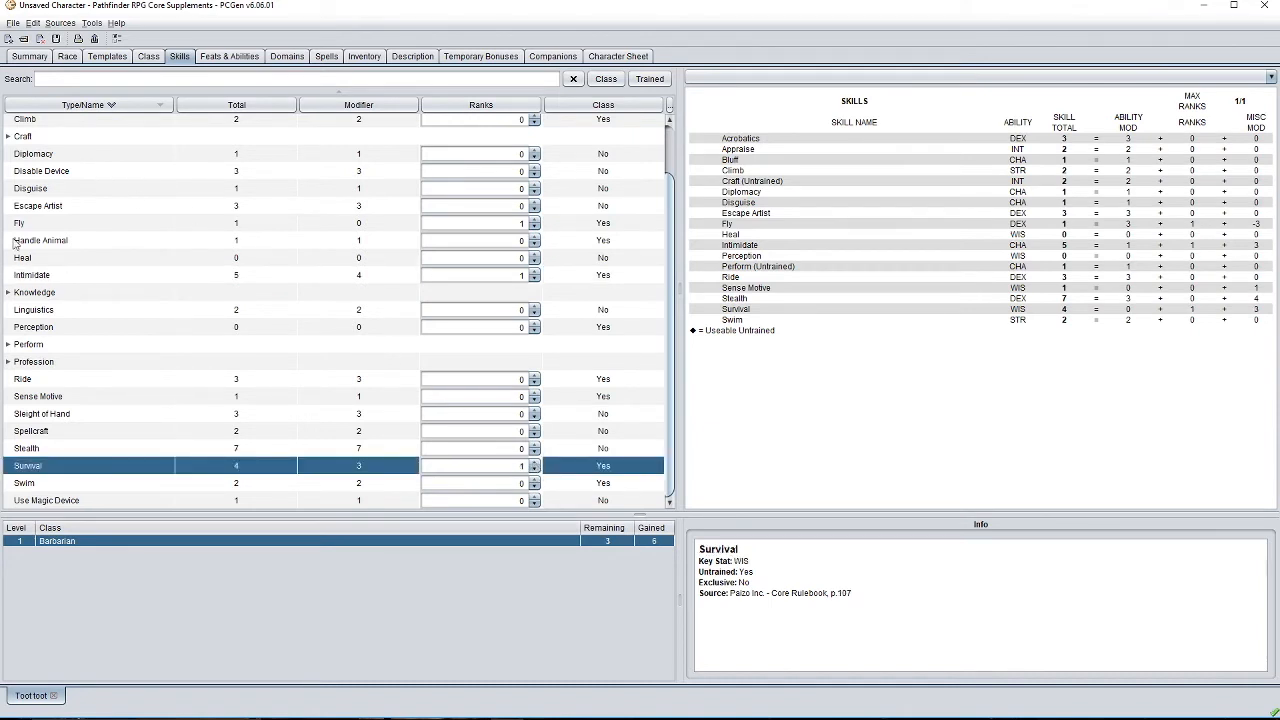
Put one skill rank each in Knowledge (Nature), Perception and Sense Motive.
left_click(9, 295)
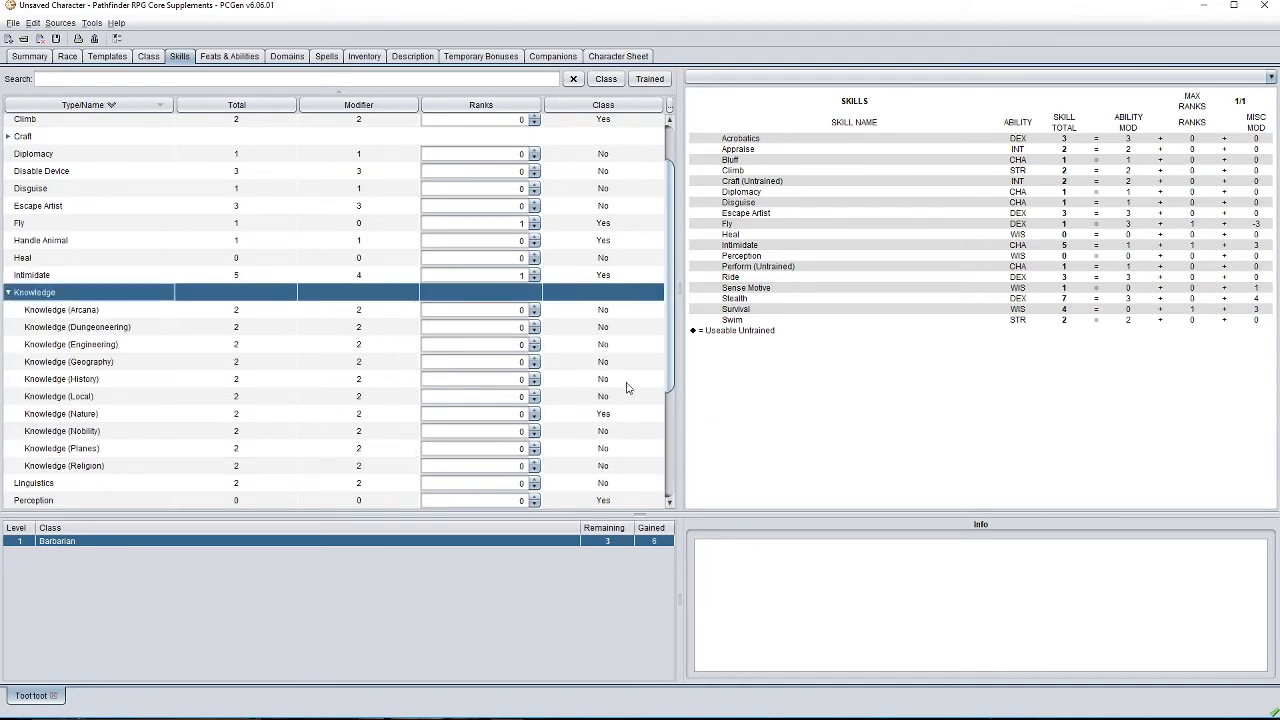
left_click(535, 418)
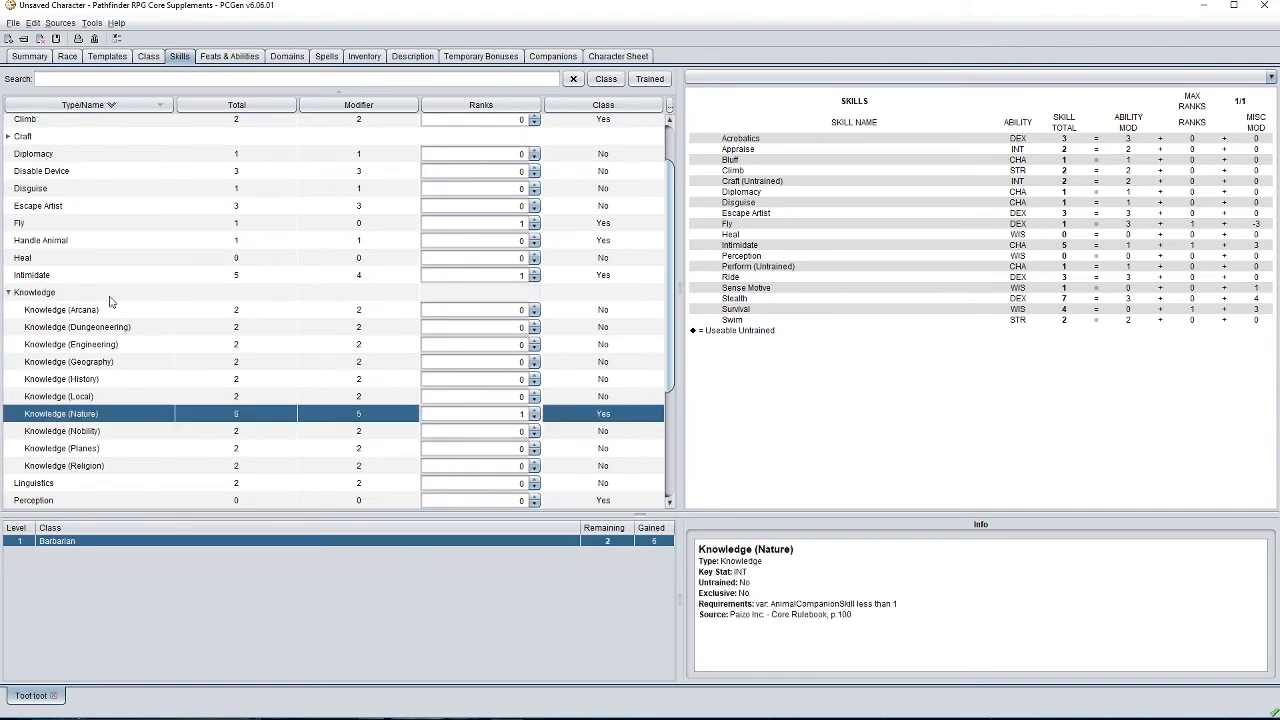
left_click(8, 294)
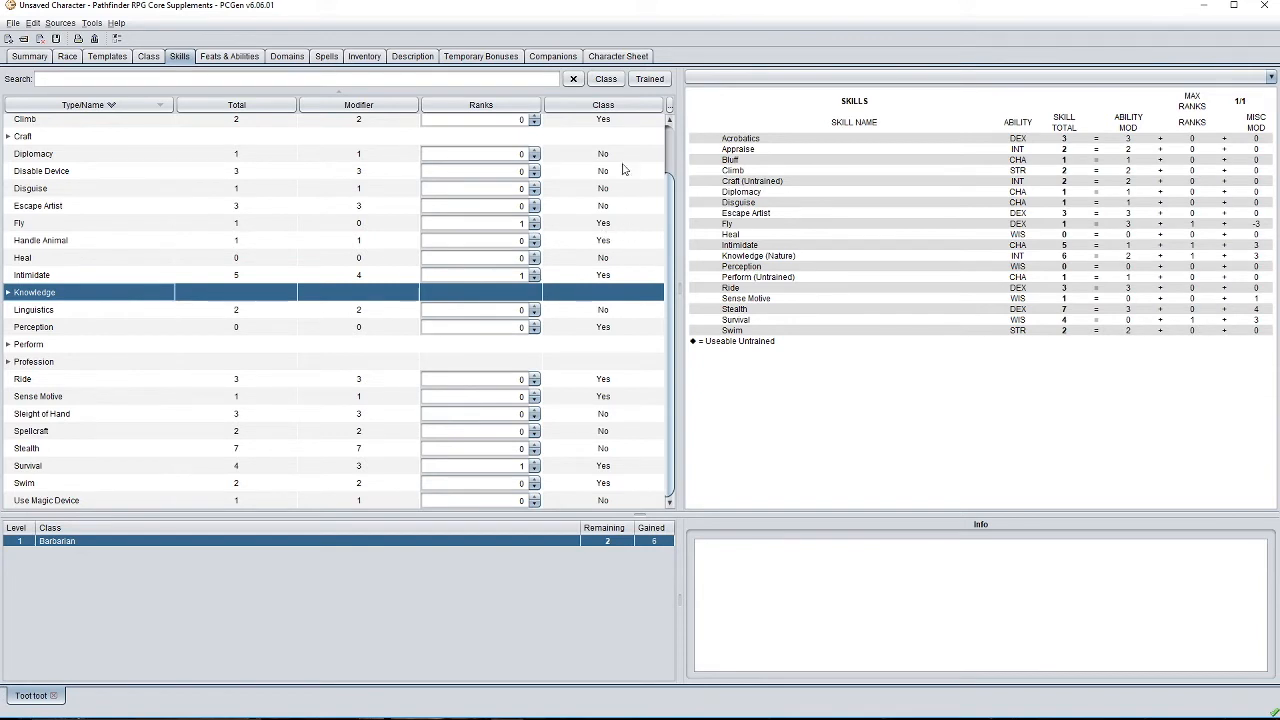
left_click_drag(673, 239, 676, 193)
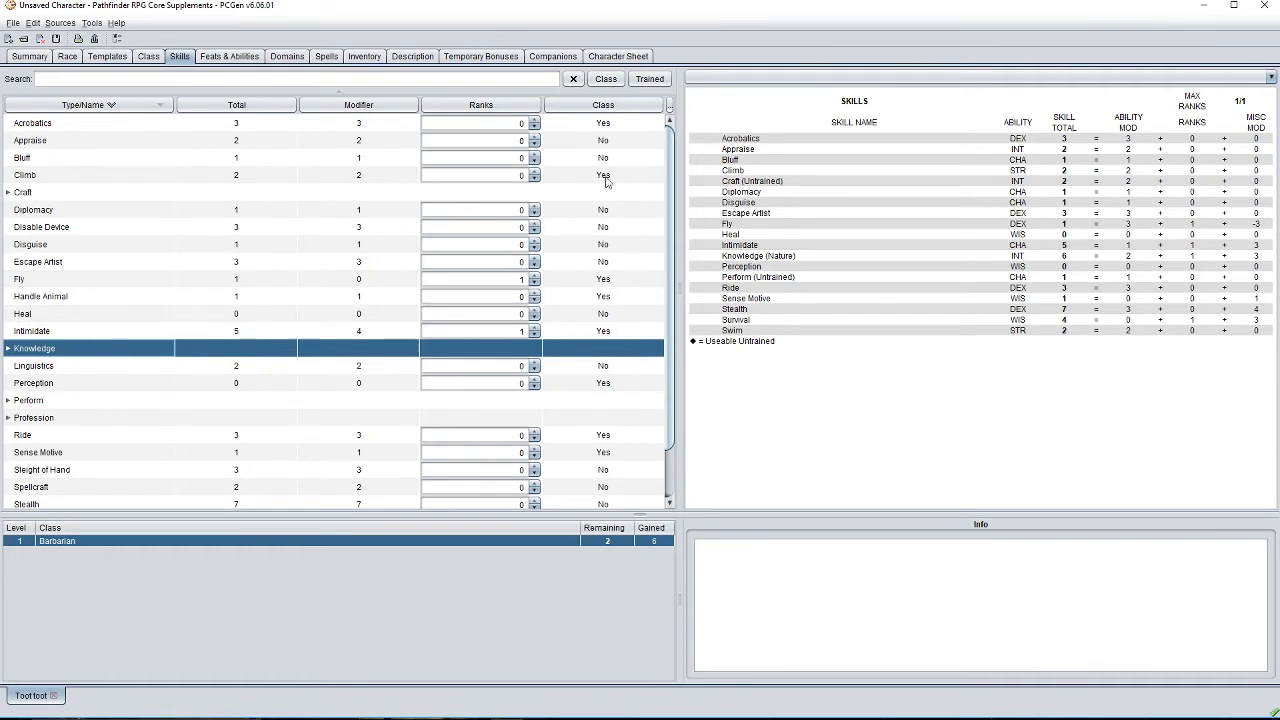
scroll(667, 195, "down", 1)
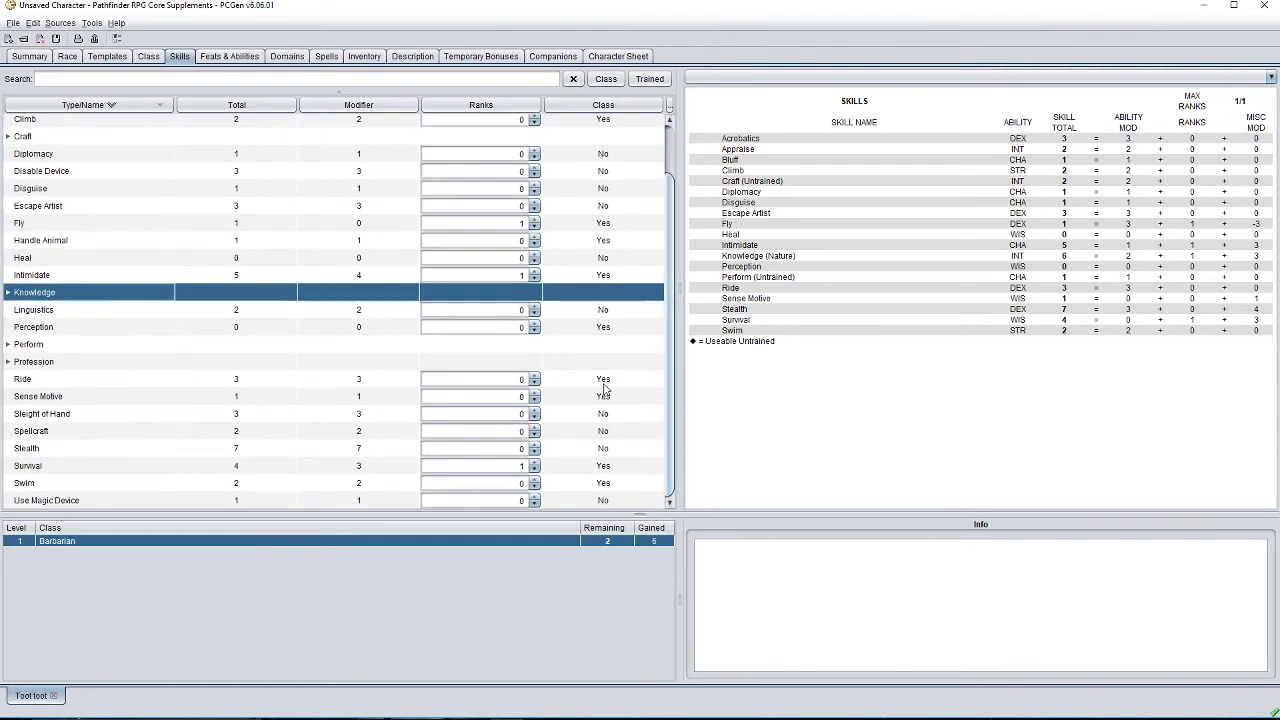
left_click(534, 323)
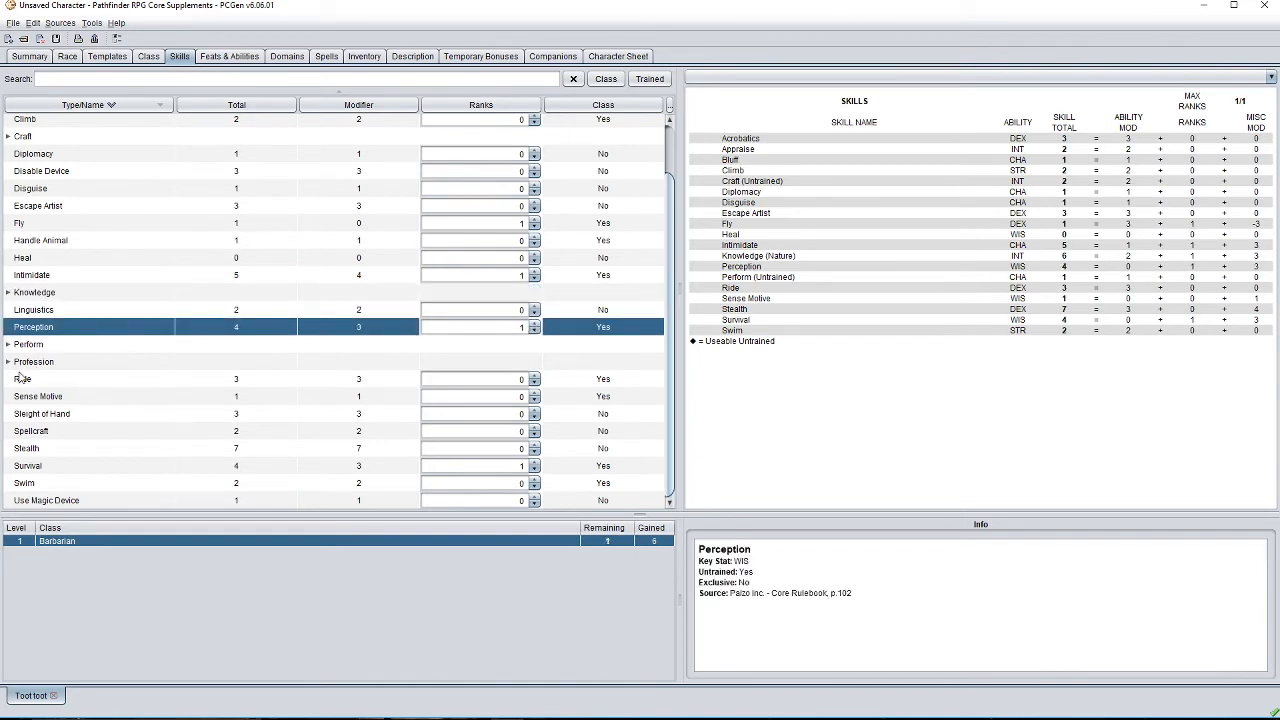
left_click(8, 293)
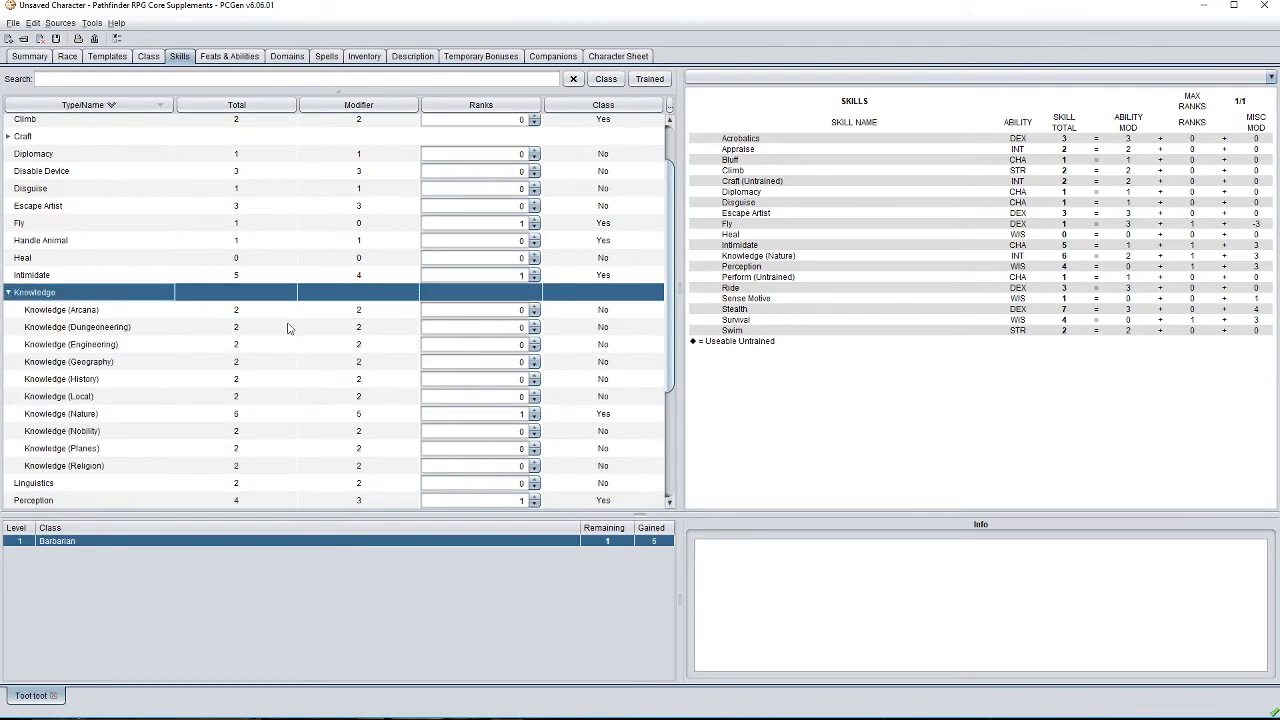
left_click(8, 293)
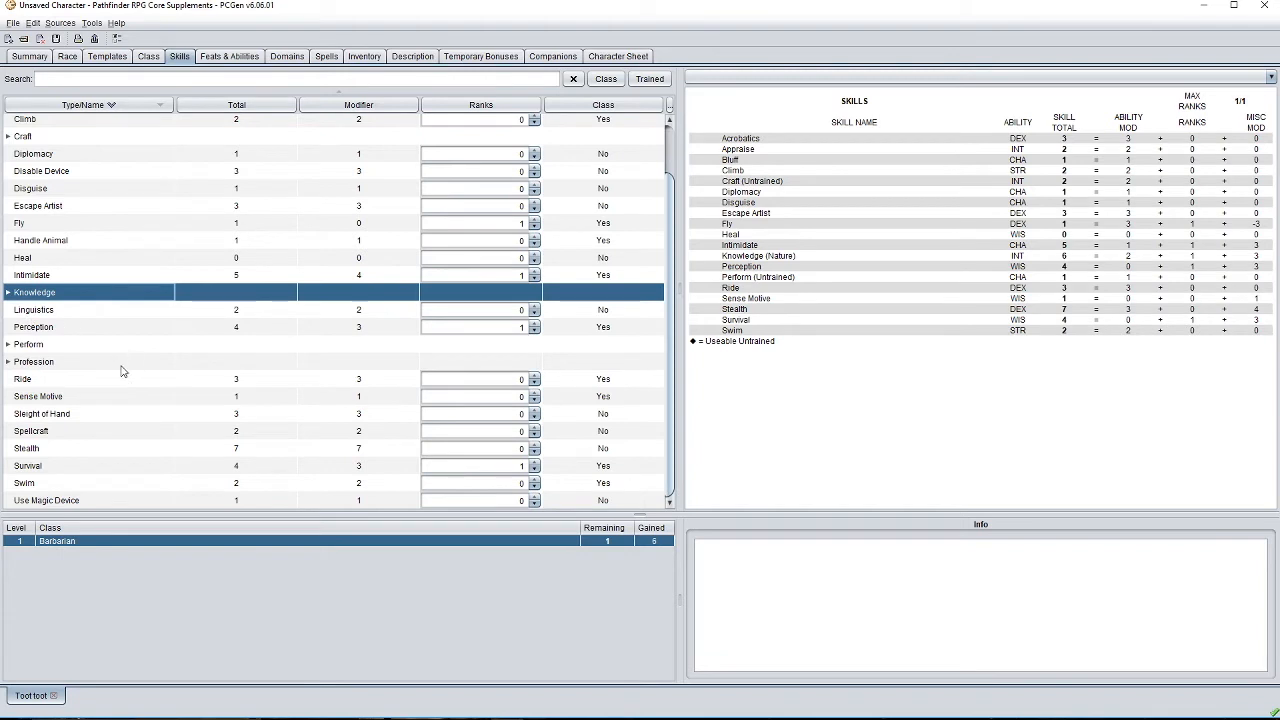
left_click(534, 394)
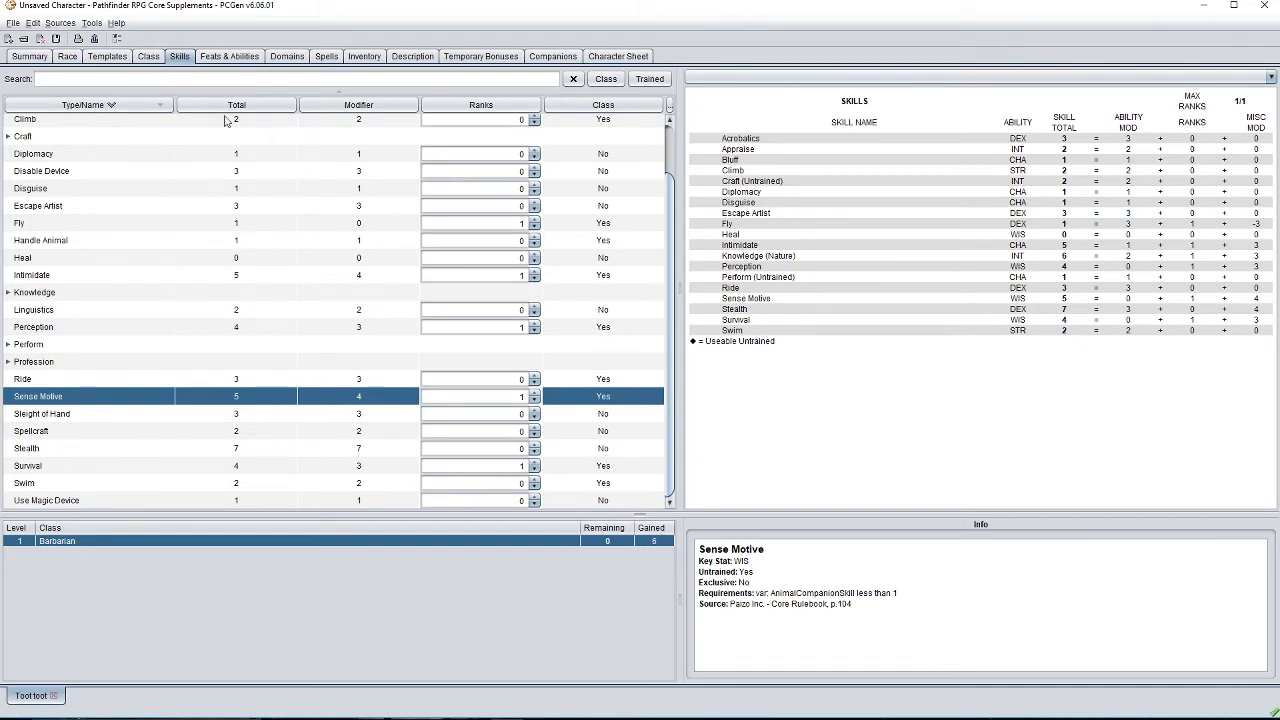
Open the outstanding favored class selection and add Barbarian as the favored class.
left_click(29, 57)
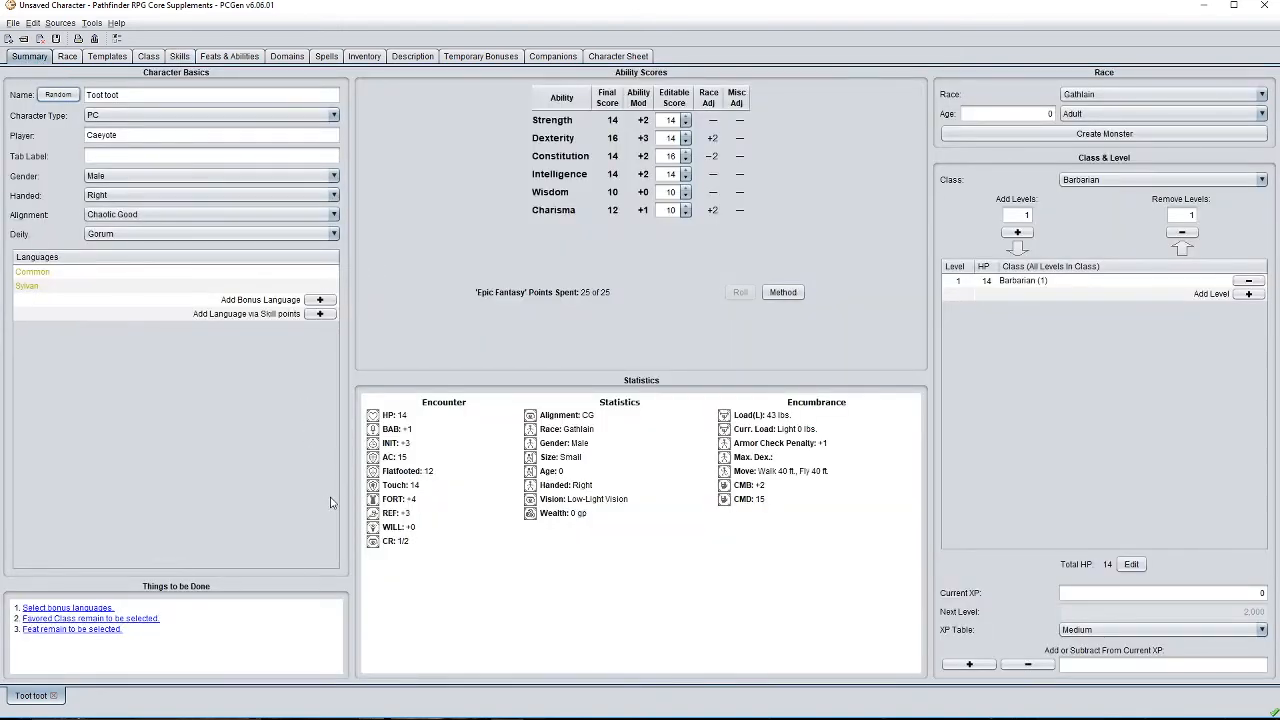
left_click(130, 619)
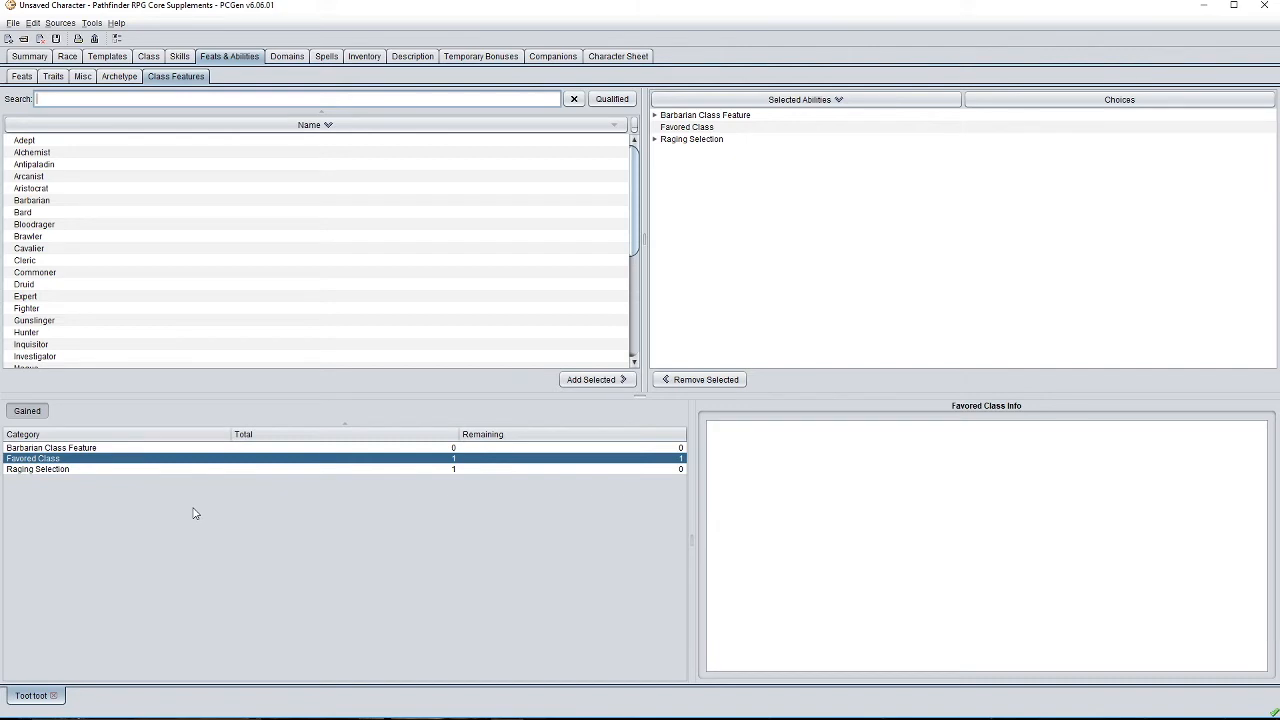
left_click(175, 203)
left_click(617, 380)
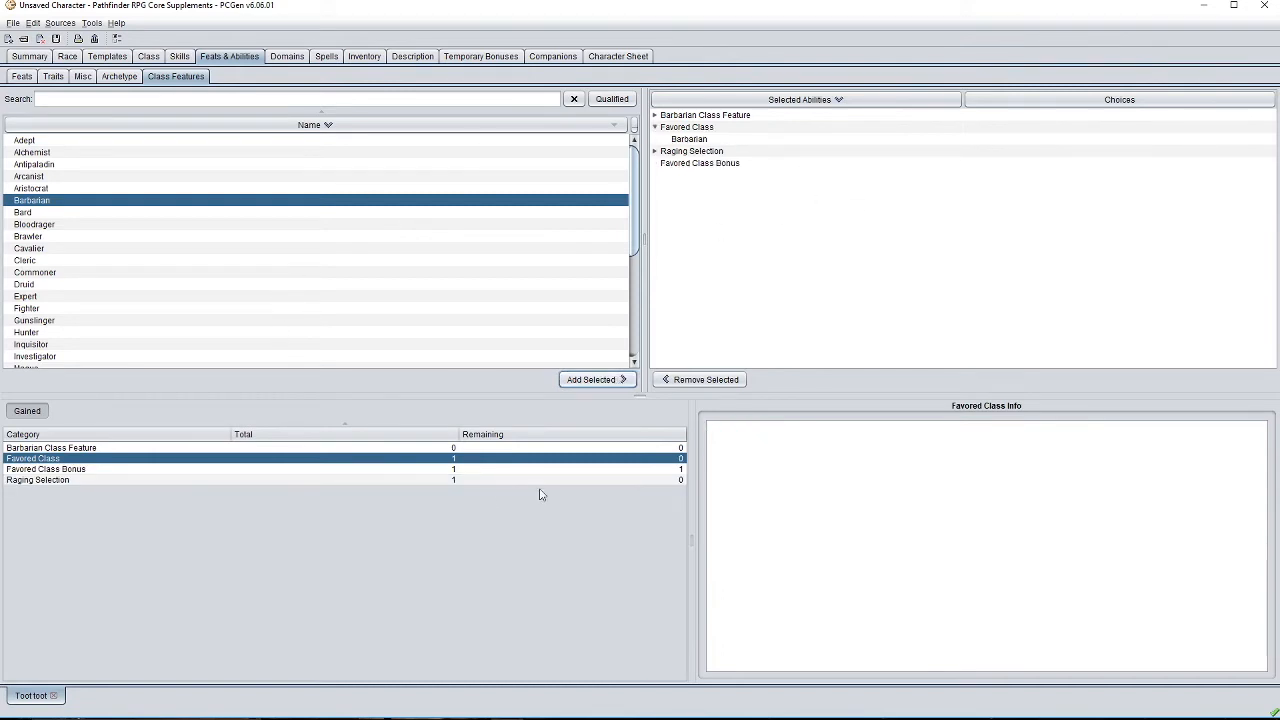
Limit the favored class bonuses to those the character qualifies for and add Bonus Hit Point.
left_click(96, 470)
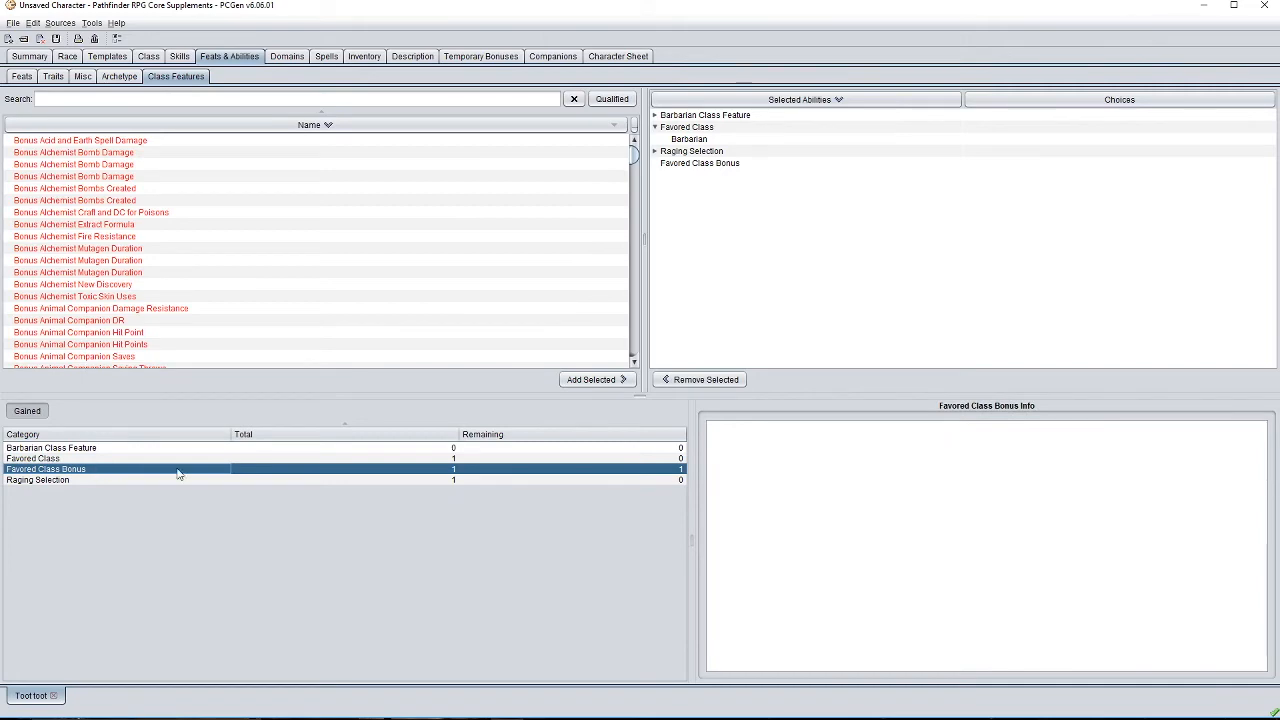
scroll(634, 170, "down", 1)
mouse_move(634, 170)
left_mouse_down()
mouse_move(632, 381)
mouse_move(623, 148)
left_mouse_up()
left_click(612, 99)
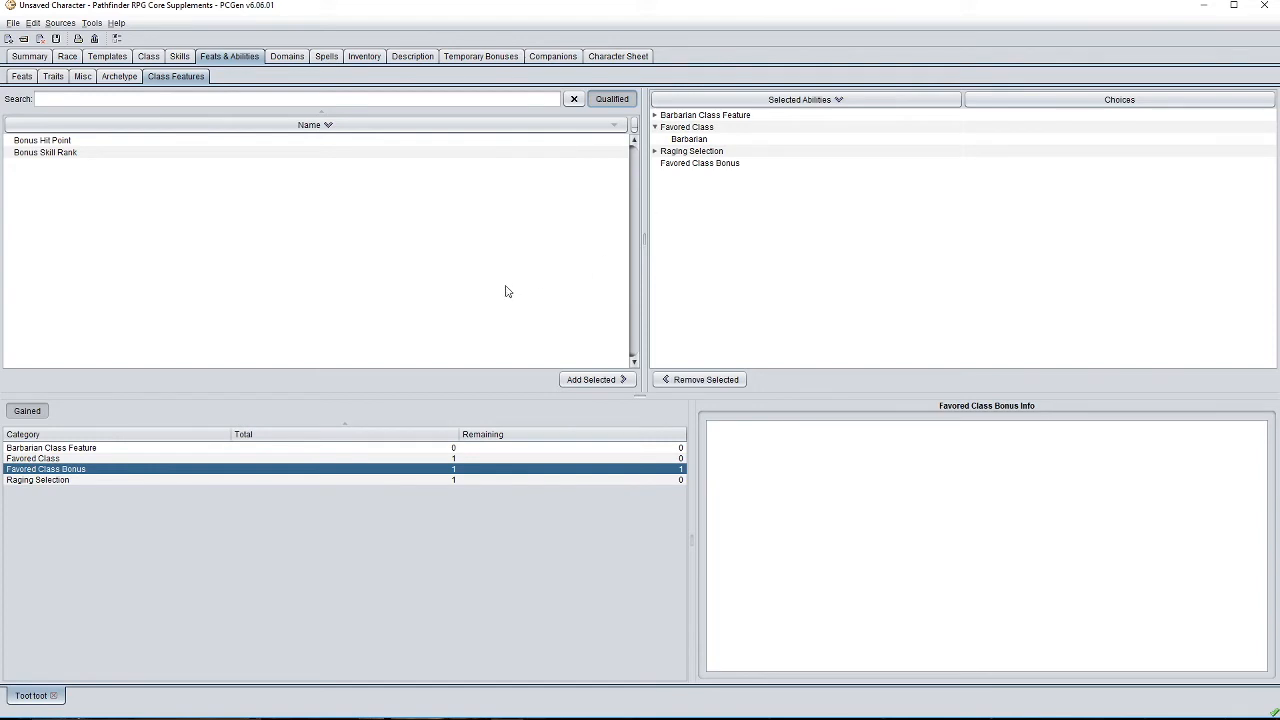
left_click(97, 145)
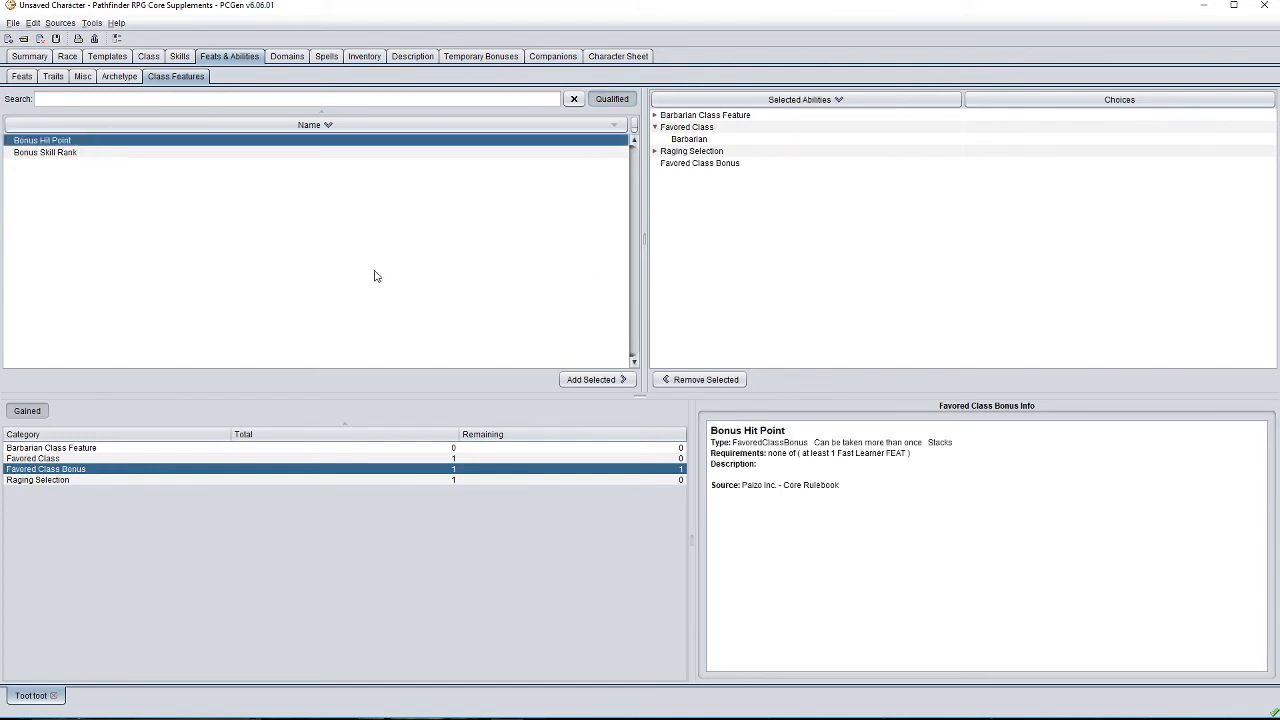
left_click(612, 381)
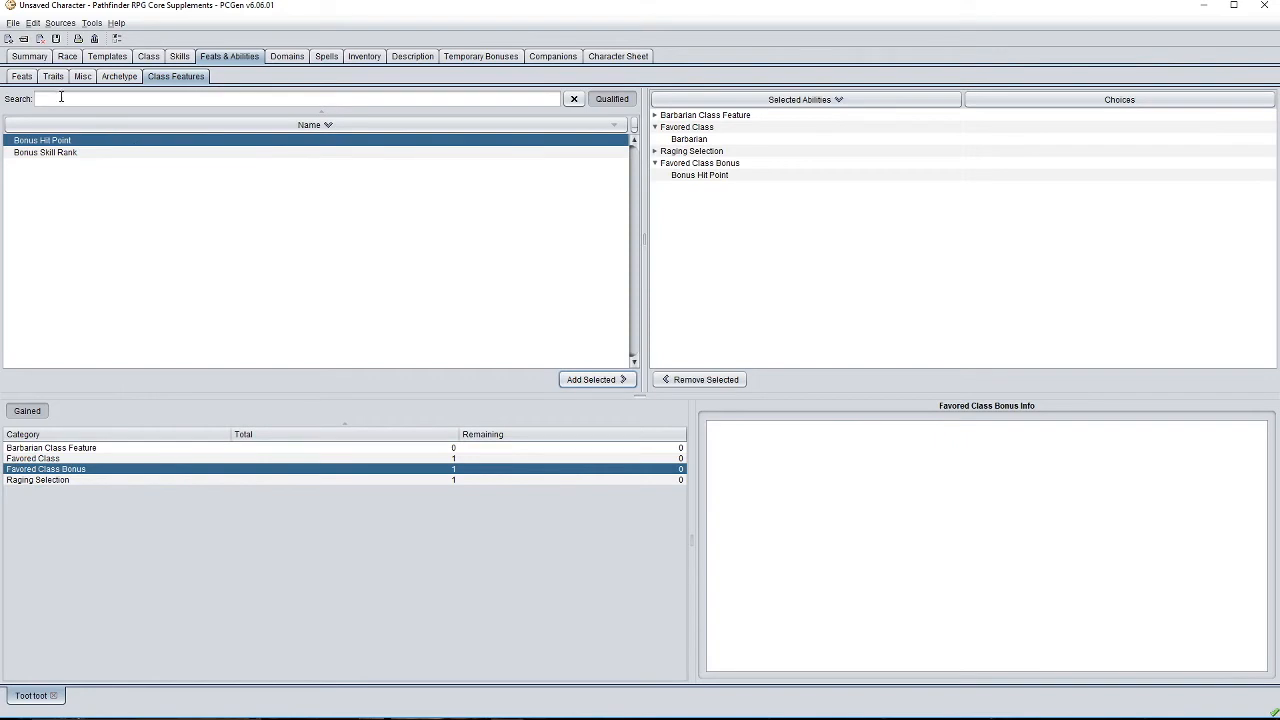
Open the outstanding feat selection, list unqualified feats as well, and read the requirements of Ability Focus.
left_click(30, 56)
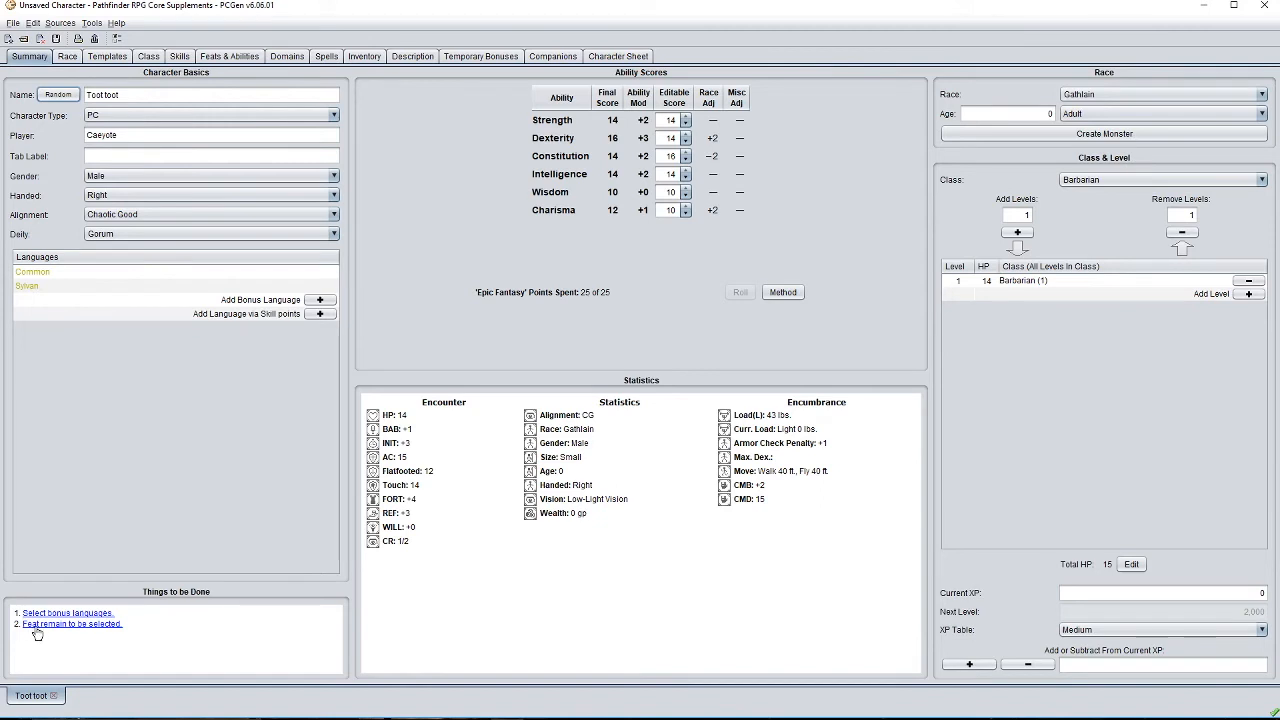
left_click(68, 626)
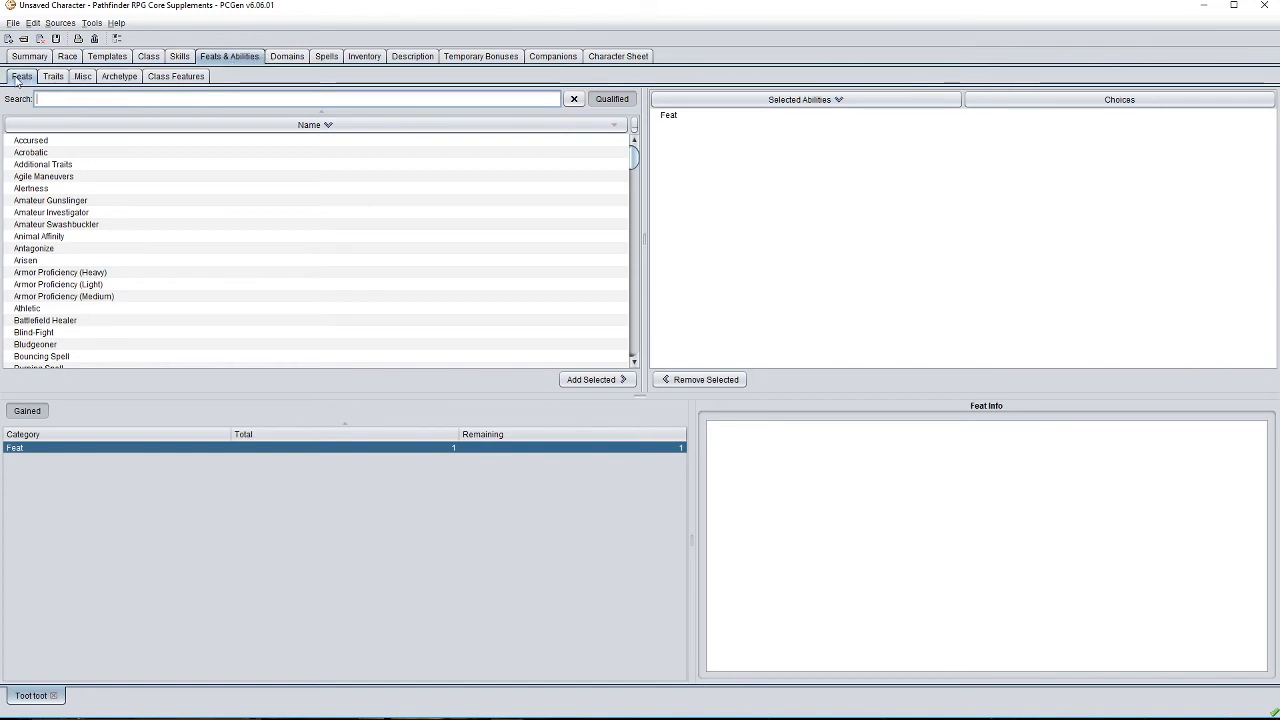
left_click(612, 100)
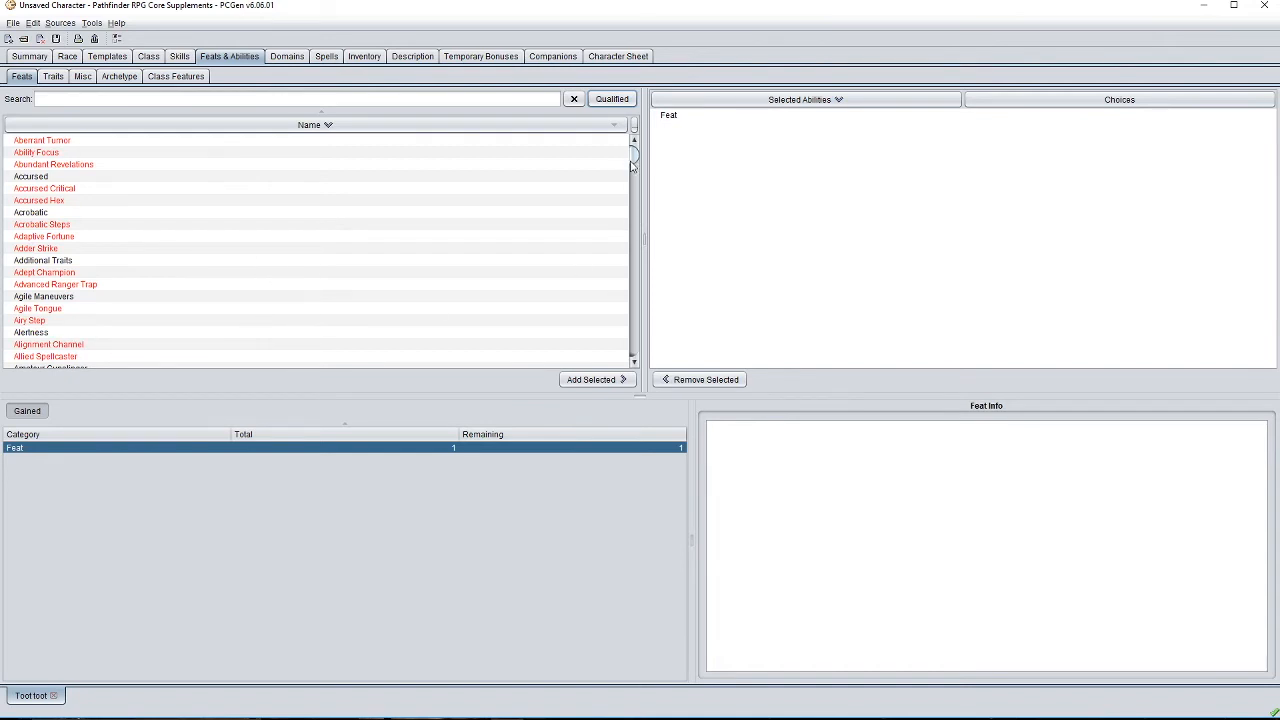
left_click_drag(634, 165, 638, 158)
left_click(89, 153)
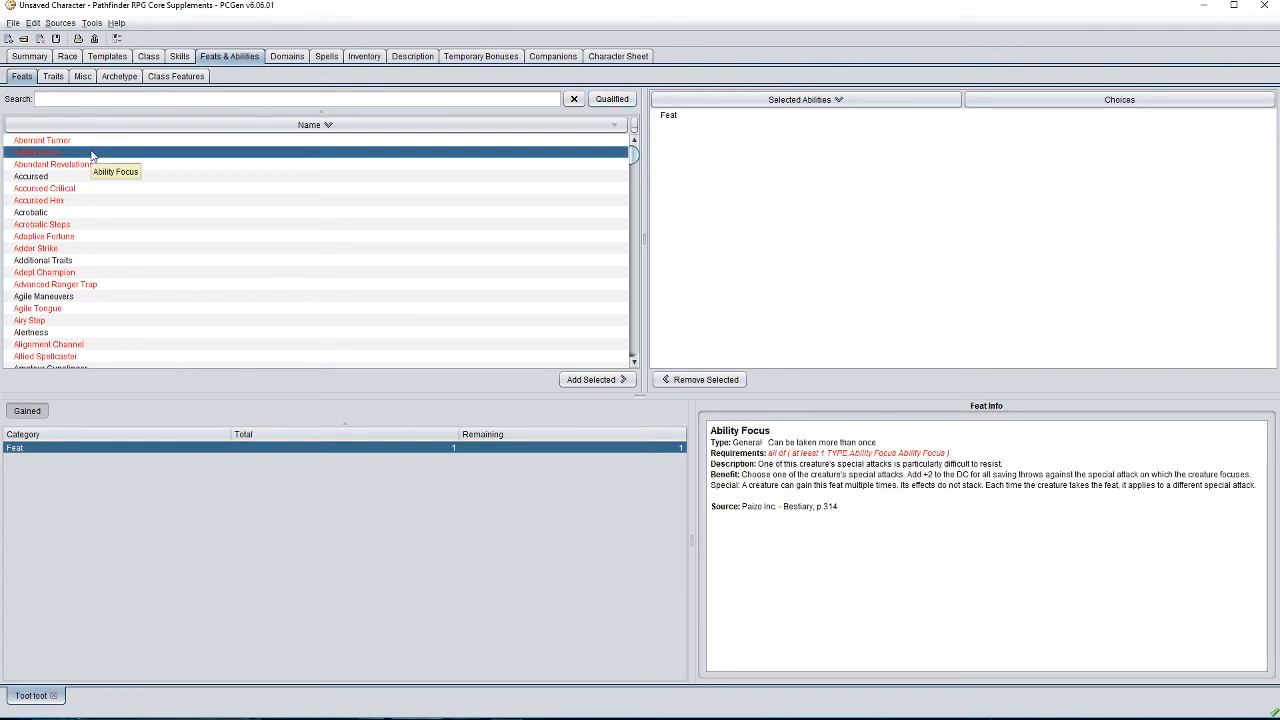
Browse further down the feat list and read the requirements of Barroom Brawler.
left_click(634, 360)
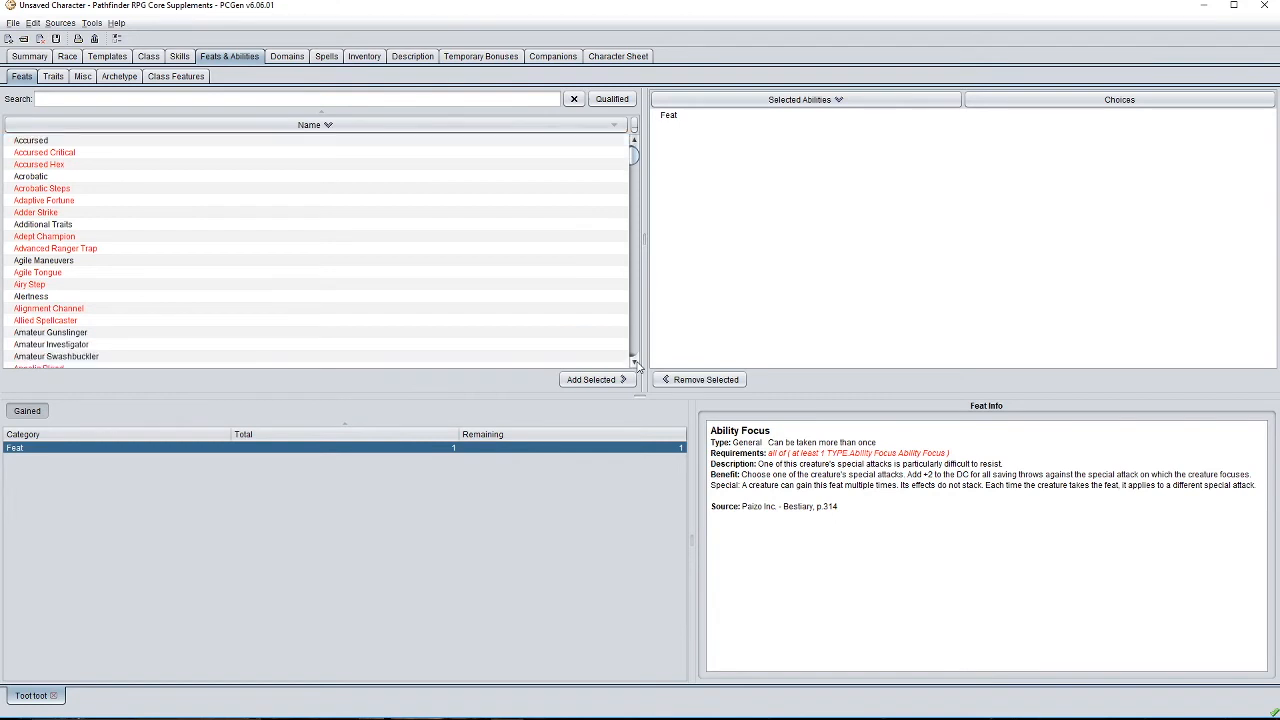
left_click(635, 362)
left_click(635, 362)
left_click(635, 362)
left_click(635, 362)
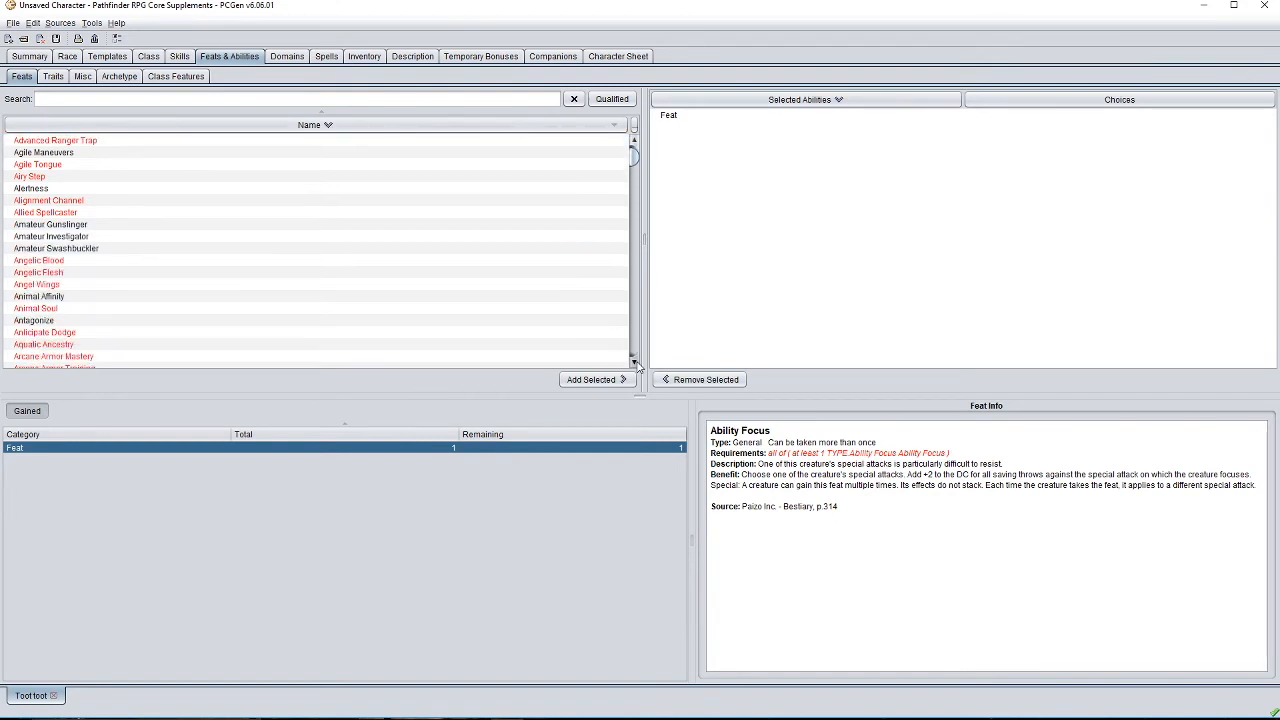
left_click(634, 361)
left_click(634, 361)
left_click(634, 361)
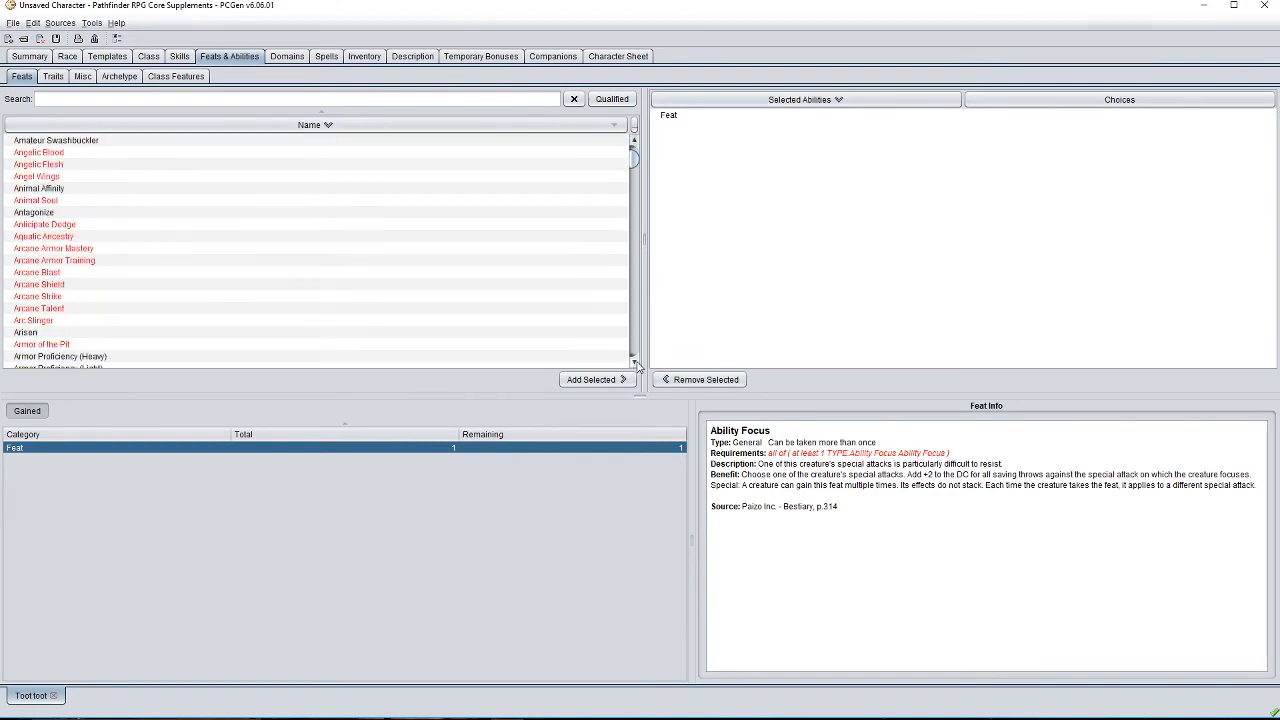
left_click(634, 361)
left_click(634, 361)
left_click(634, 361)
left_click(634, 361)
left_click(634, 361)
left_click(634, 361)
left_click(634, 361)
left_click(634, 361)
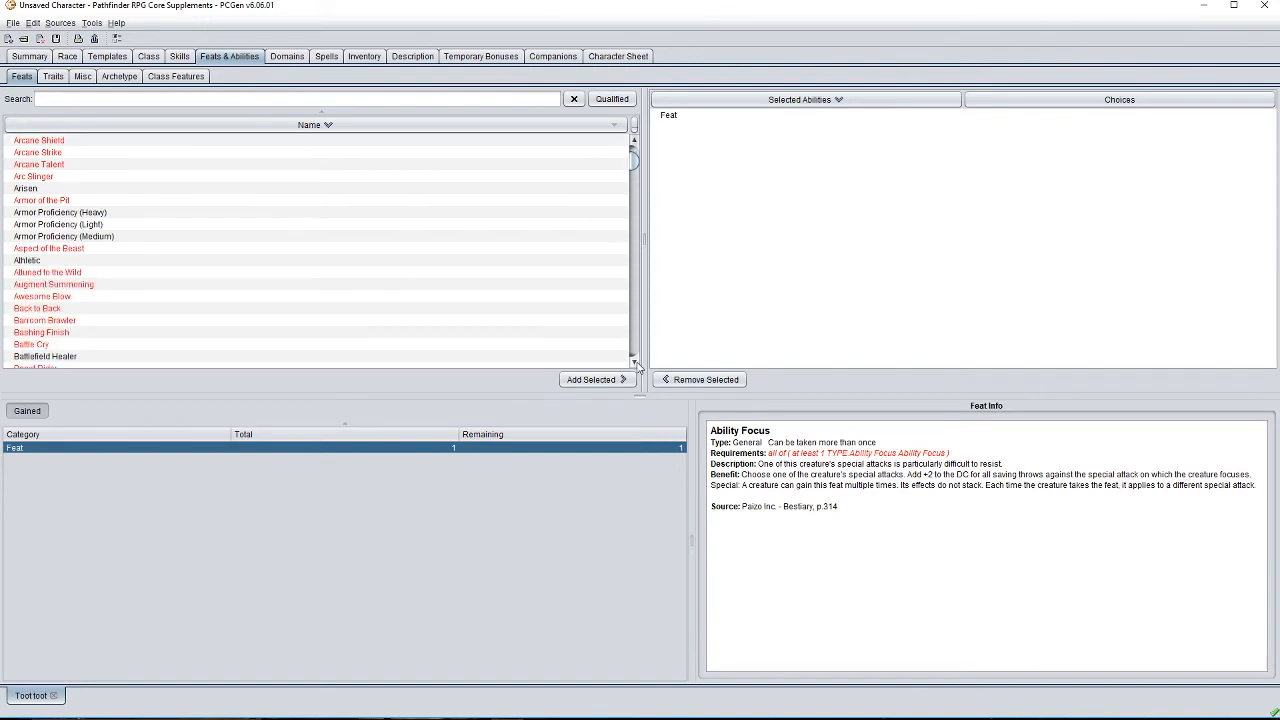
left_click(87, 321)
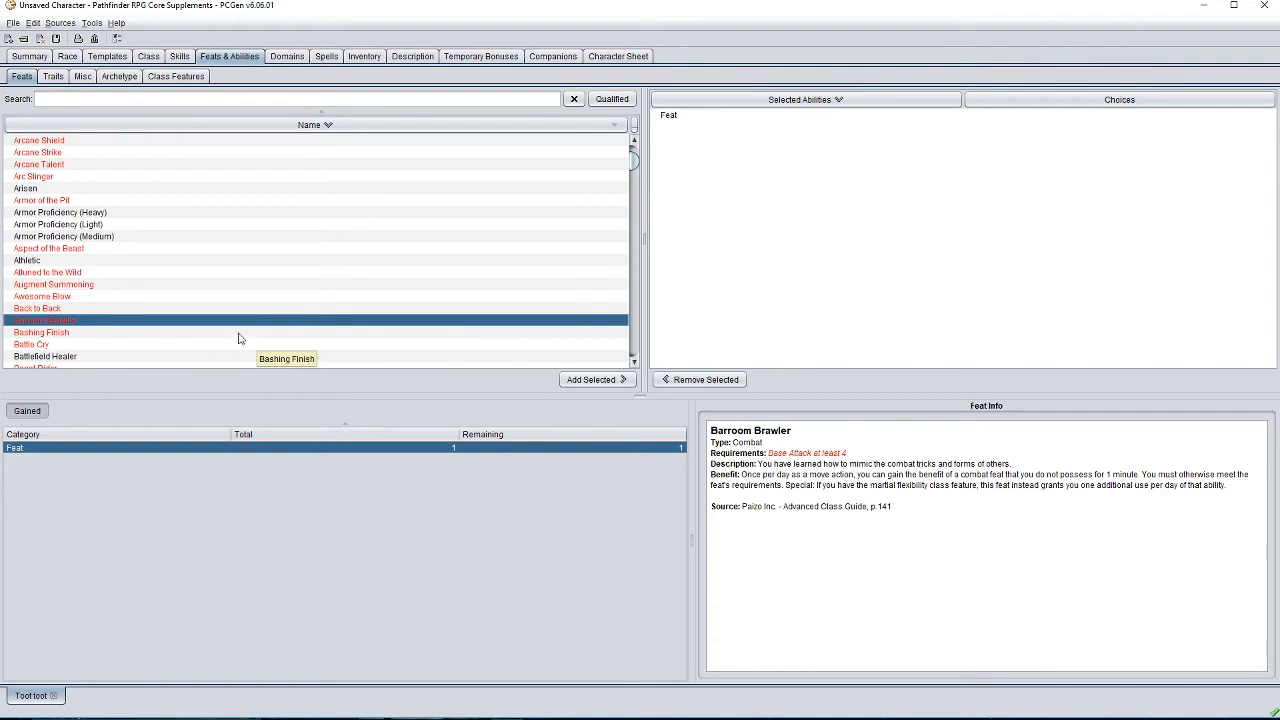
Look up the requirements and description of the Befuddling Strike feat.
left_click(633, 362)
left_click(633, 362)
left_click(633, 362)
left_click(633, 362)
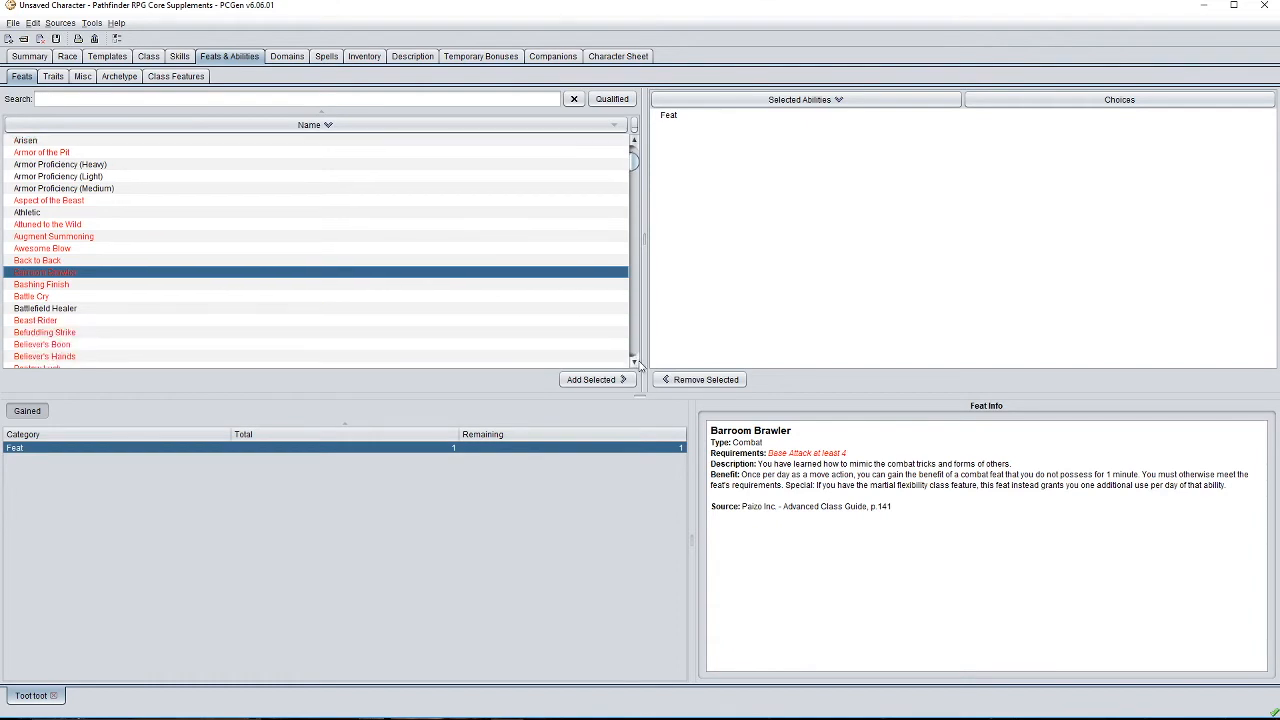
left_click(360, 334)
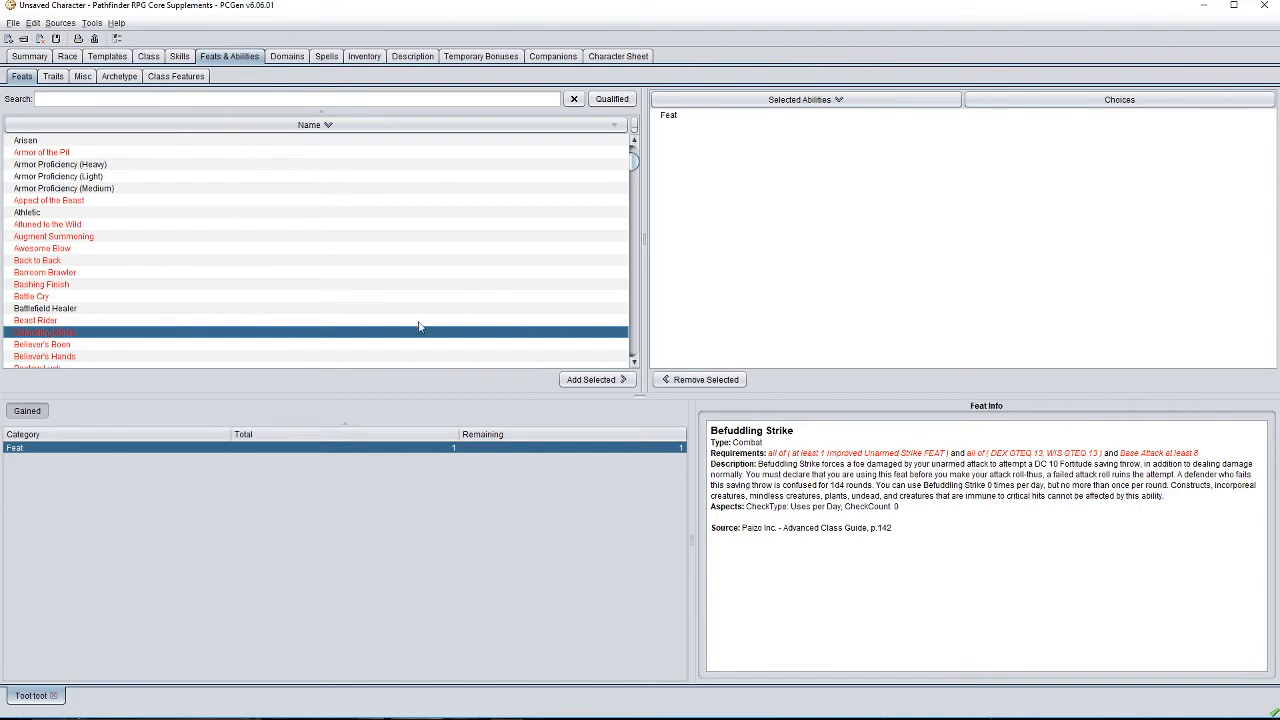
Limit the feat list to those the character qualifies for and add Power Attack.
left_click(612, 99)
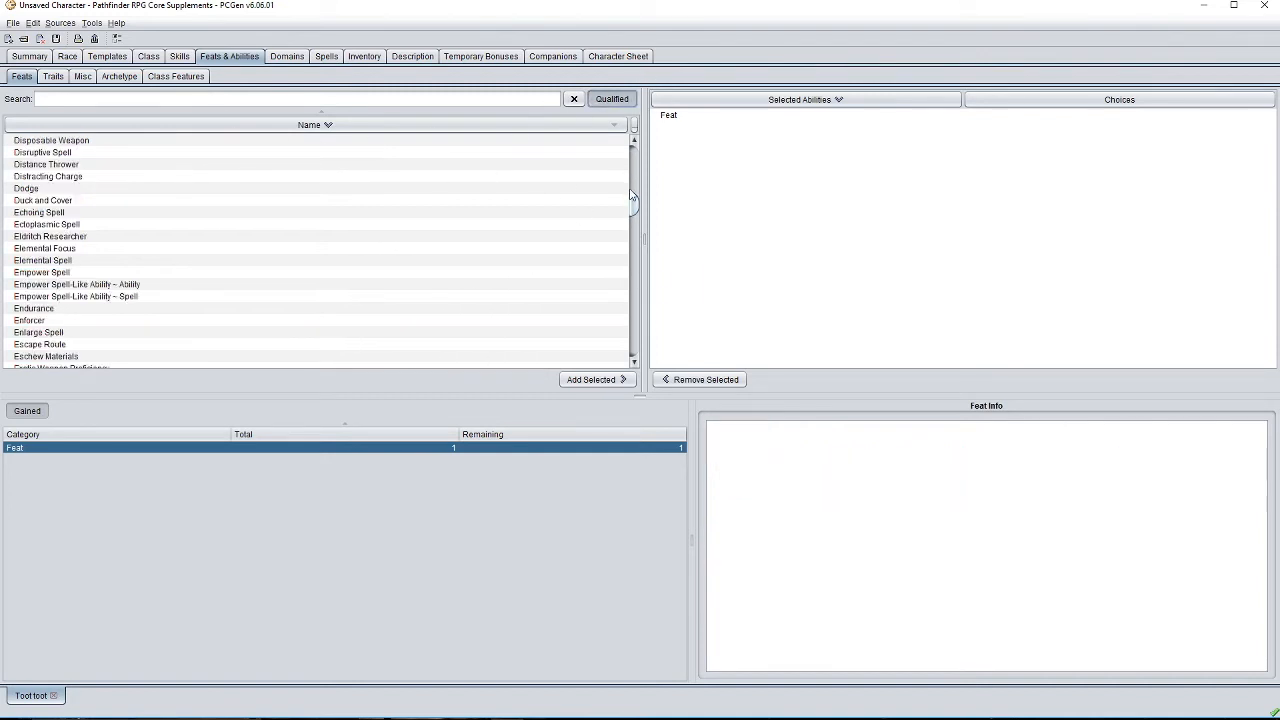
left_click_drag(640, 208, 641, 275)
left_click(127, 314)
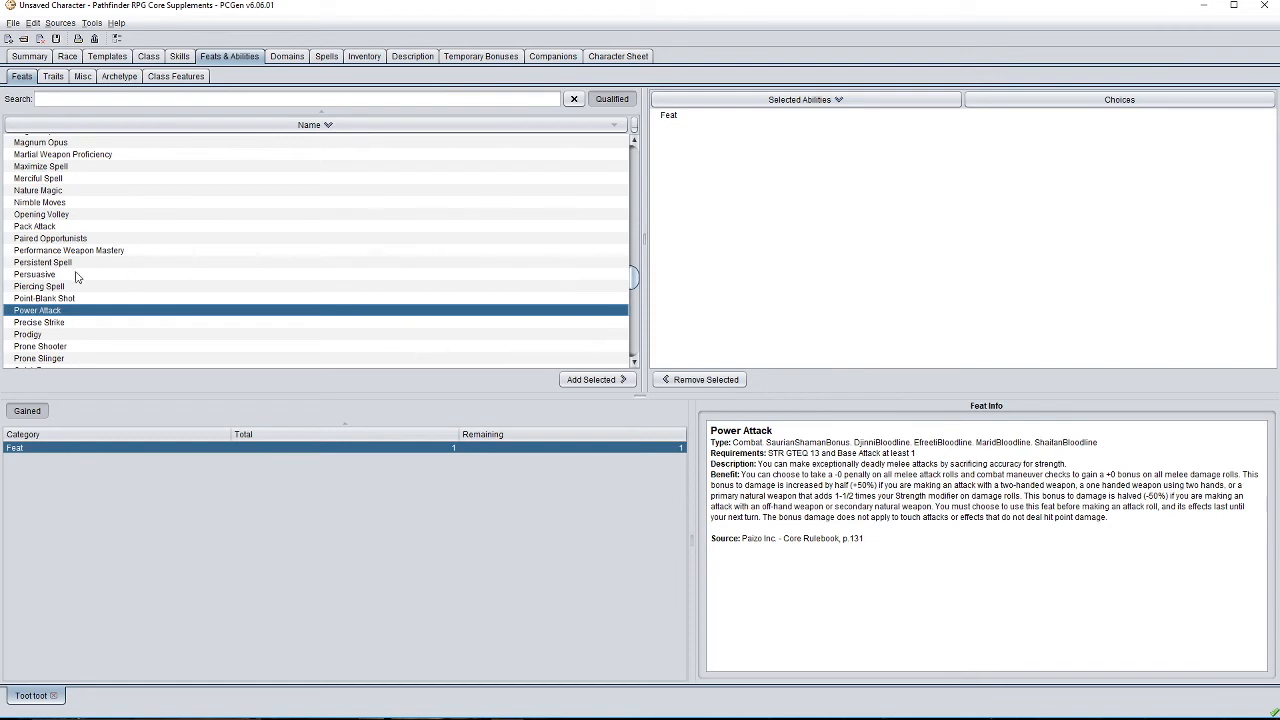
left_click(590, 380)
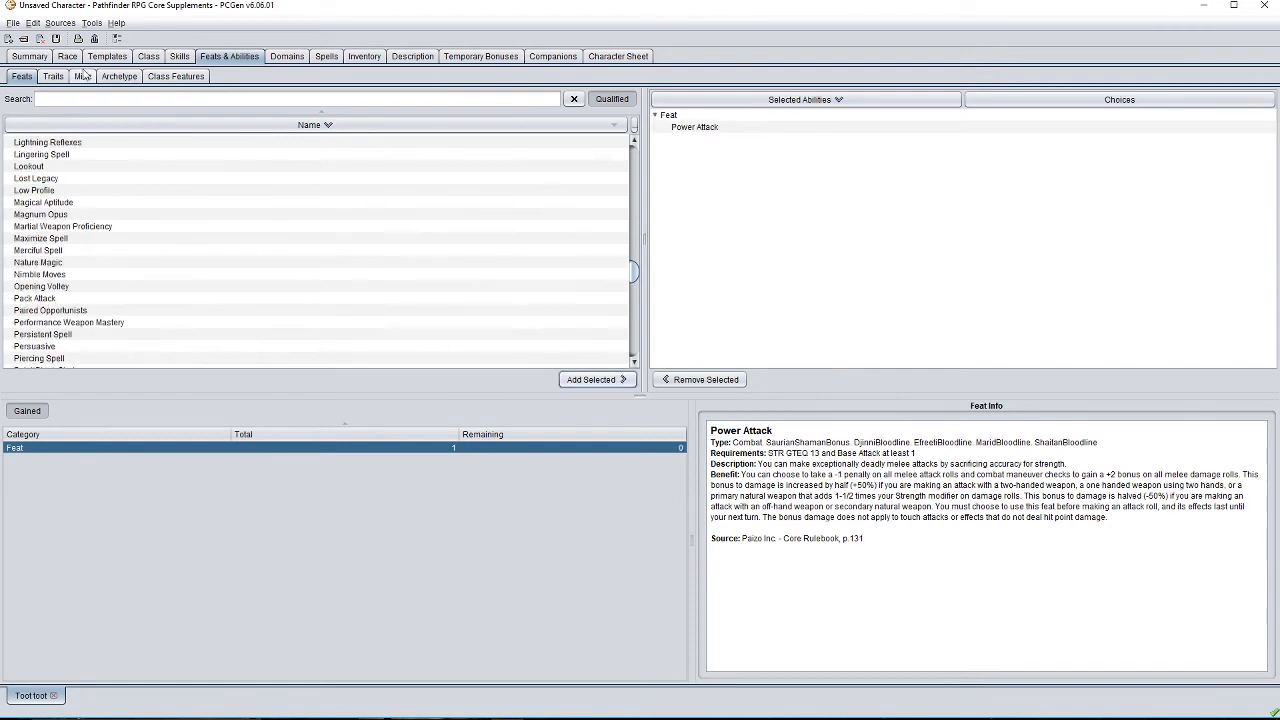
In the inventory's purchase settings, set the buy/sell rate to Character build - Buy 100 Sell 100 and add 80 gp to the funds.
left_click(35, 57)
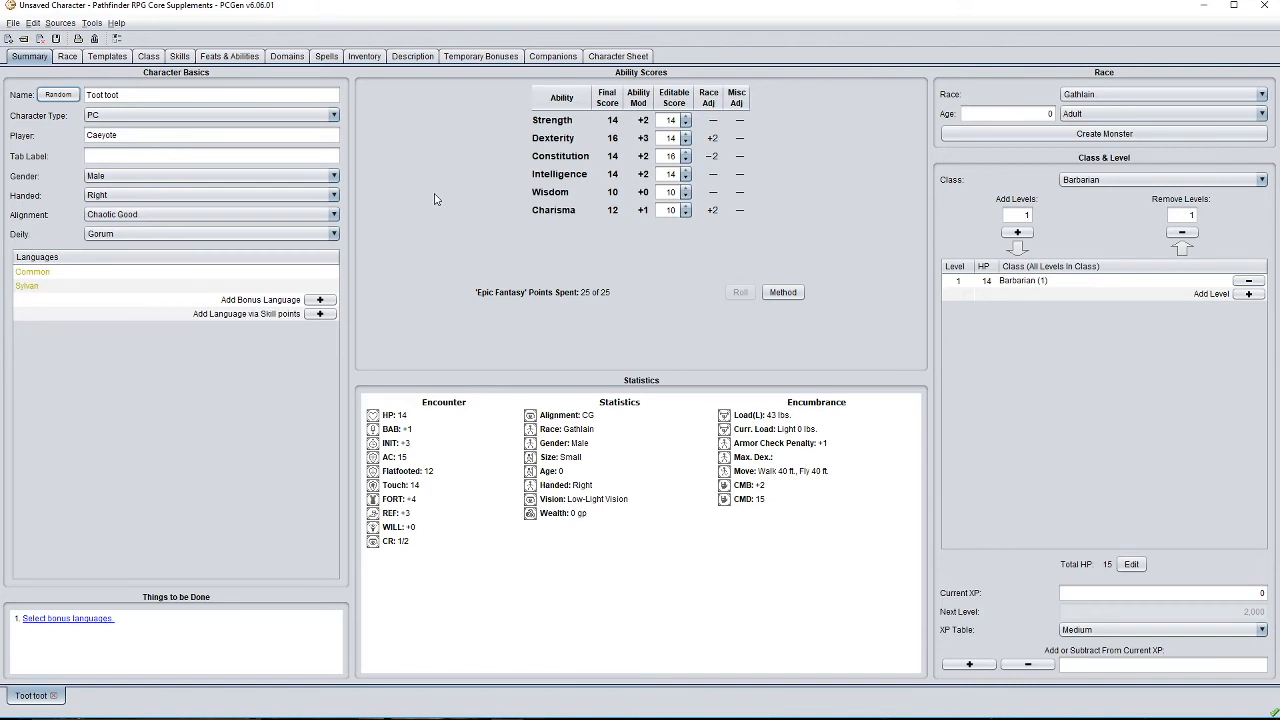
left_click(364, 56)
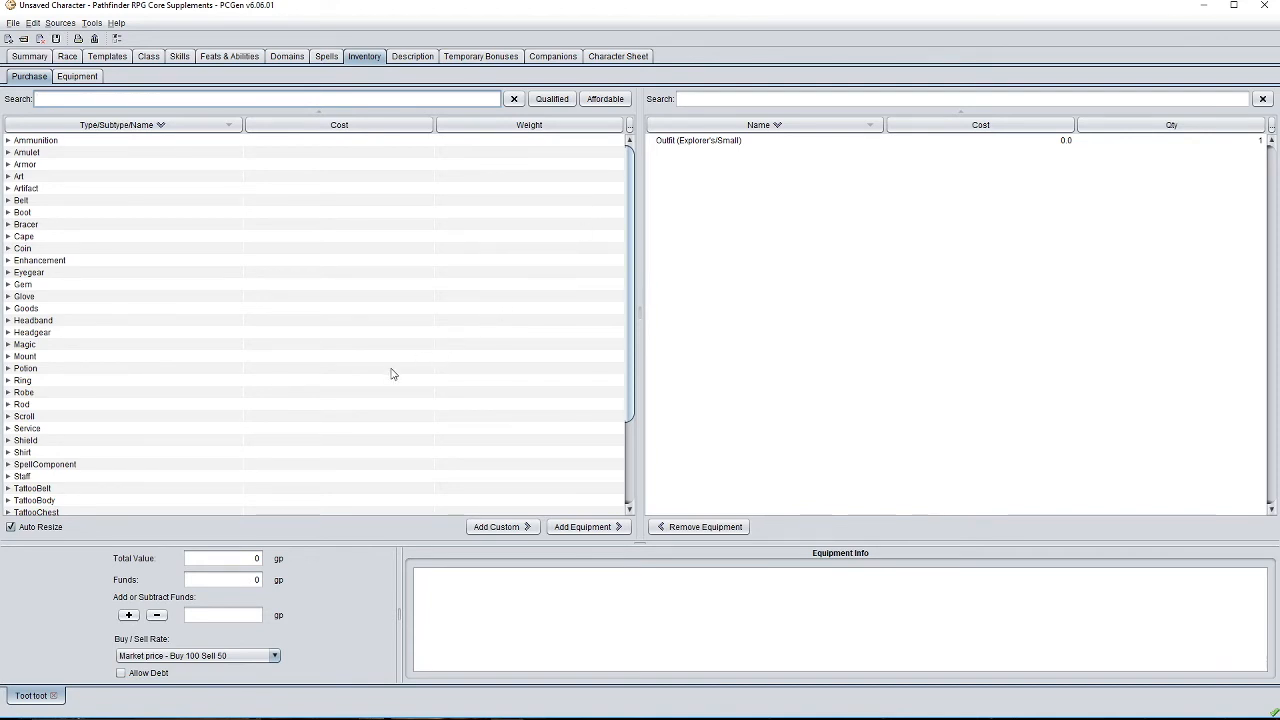
left_click(275, 656)
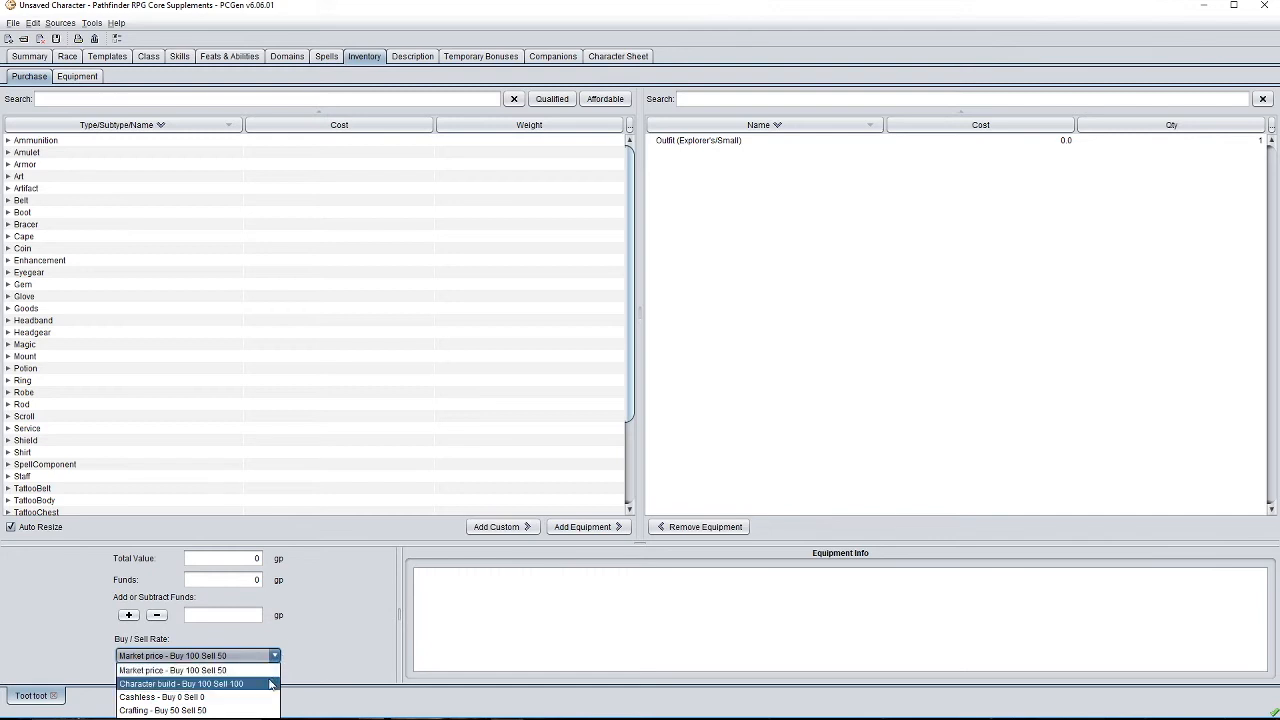
left_click(268, 684)
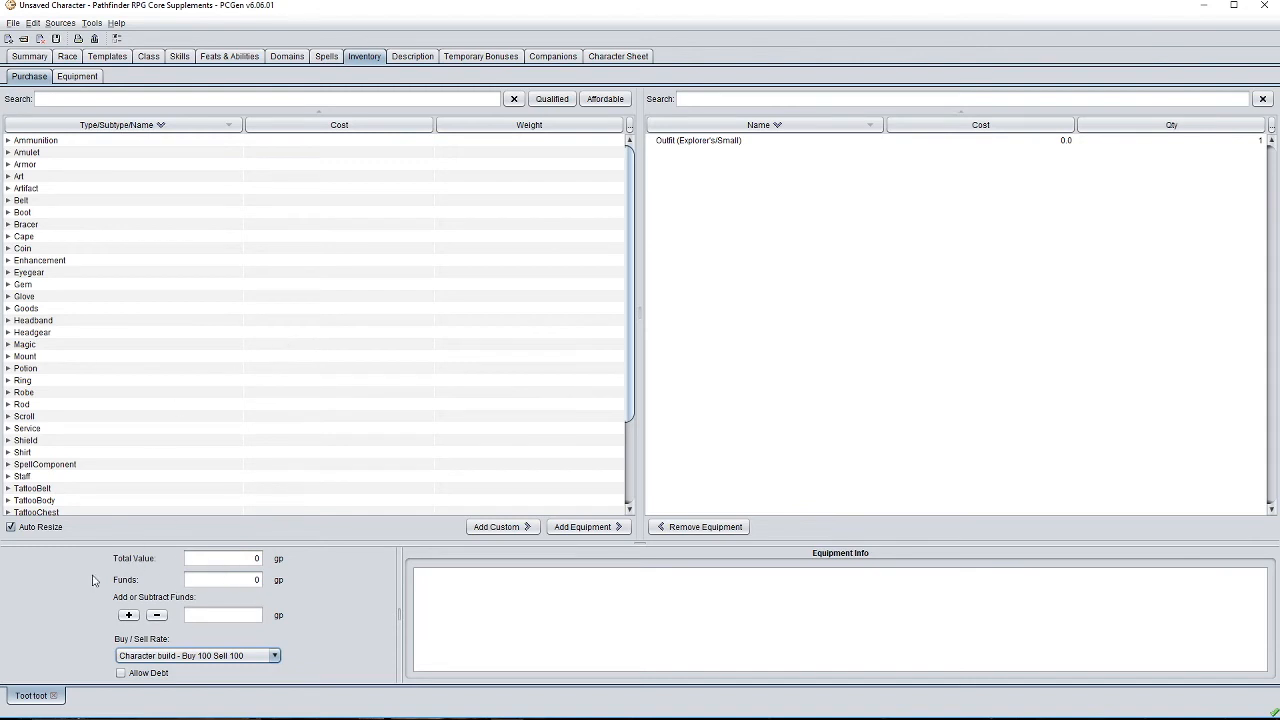
left_click(250, 618)
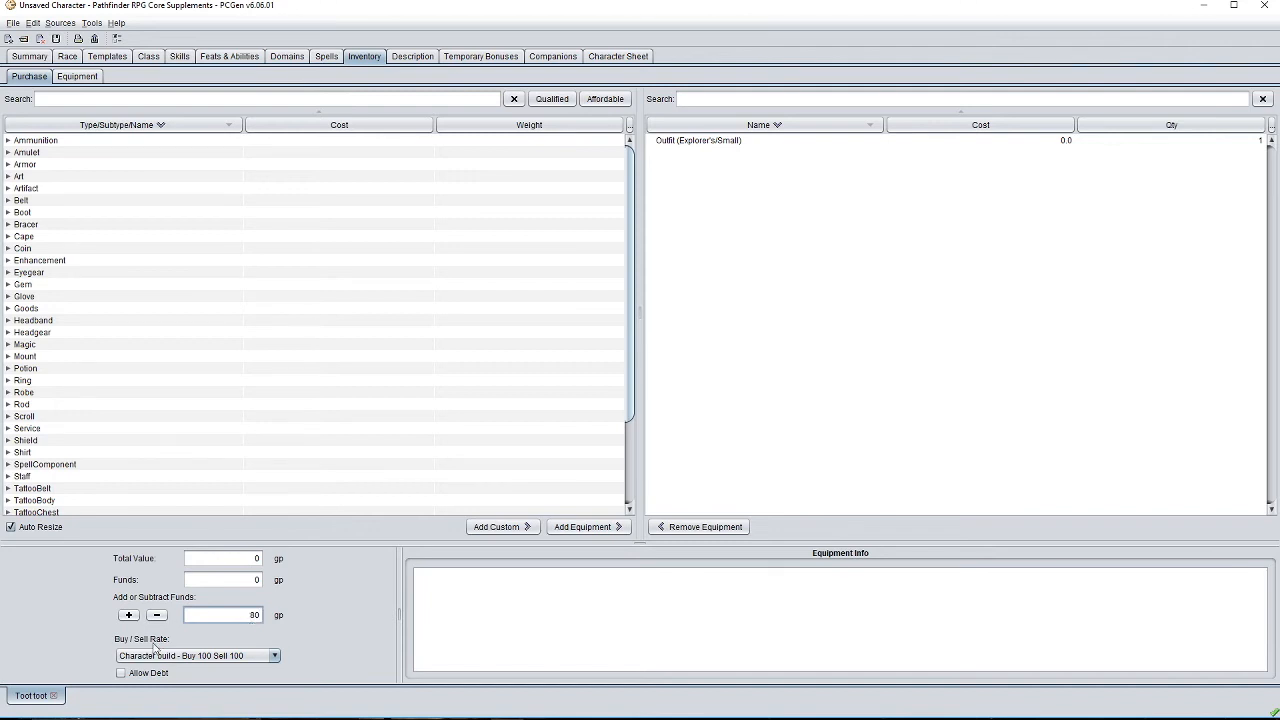
left_click(129, 615)
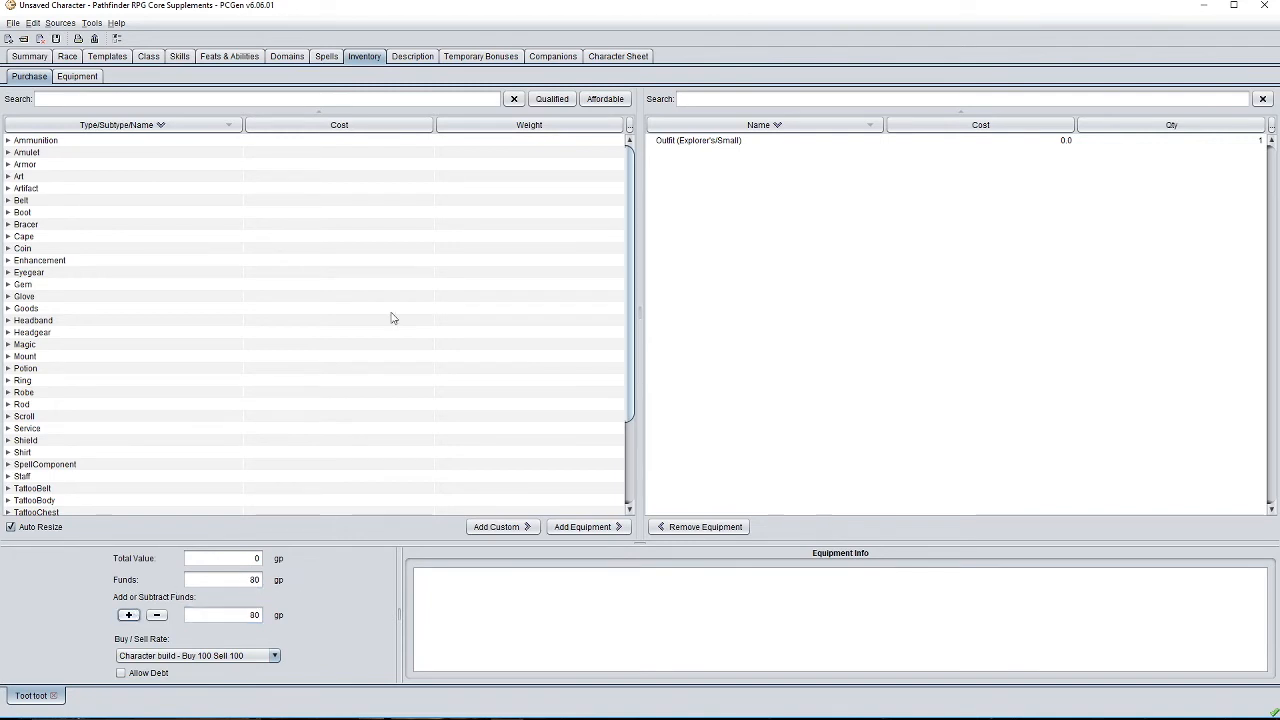
Search the purchasable equipment for leather and buy Studded Leather.
left_click(393, 102)
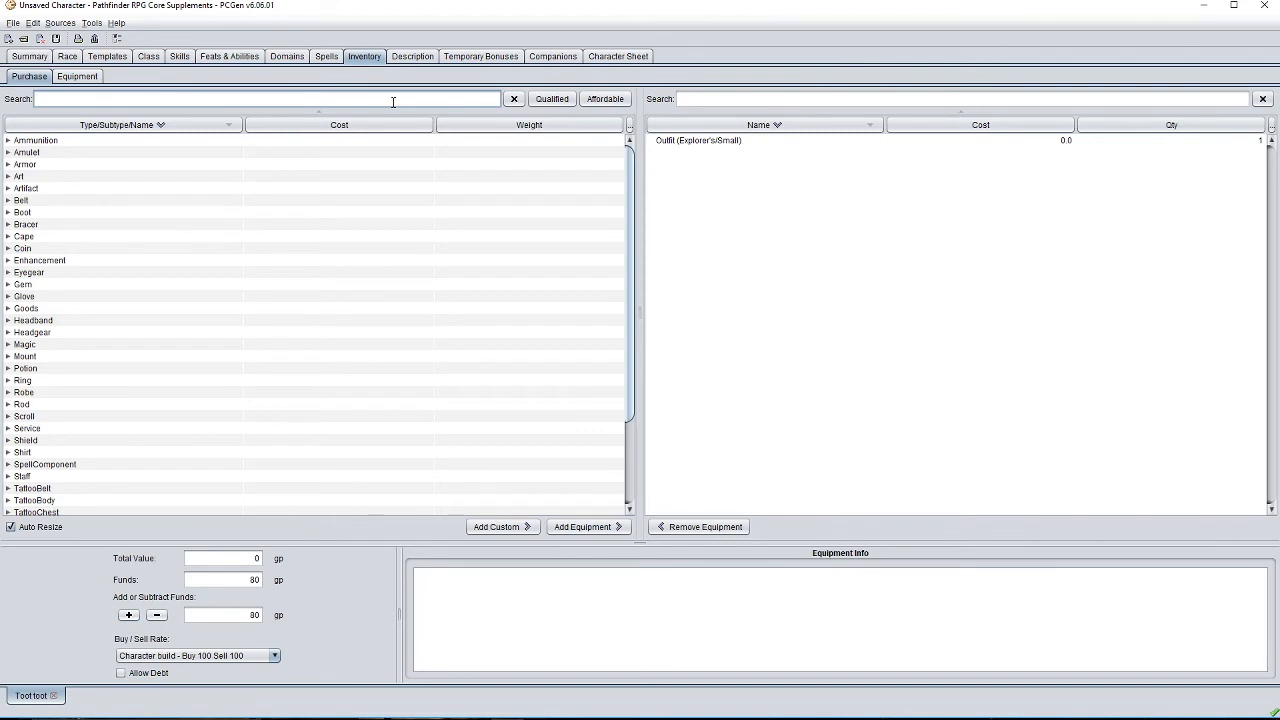
type("leather")
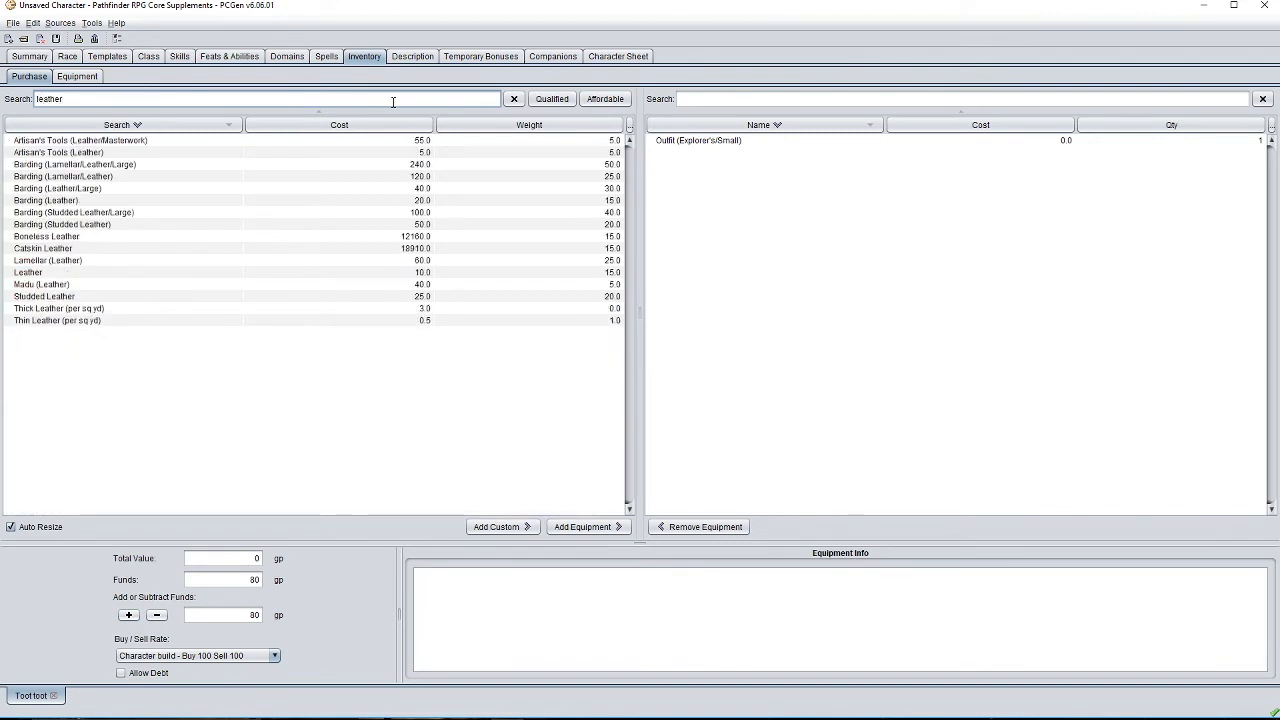
left_click(66, 275)
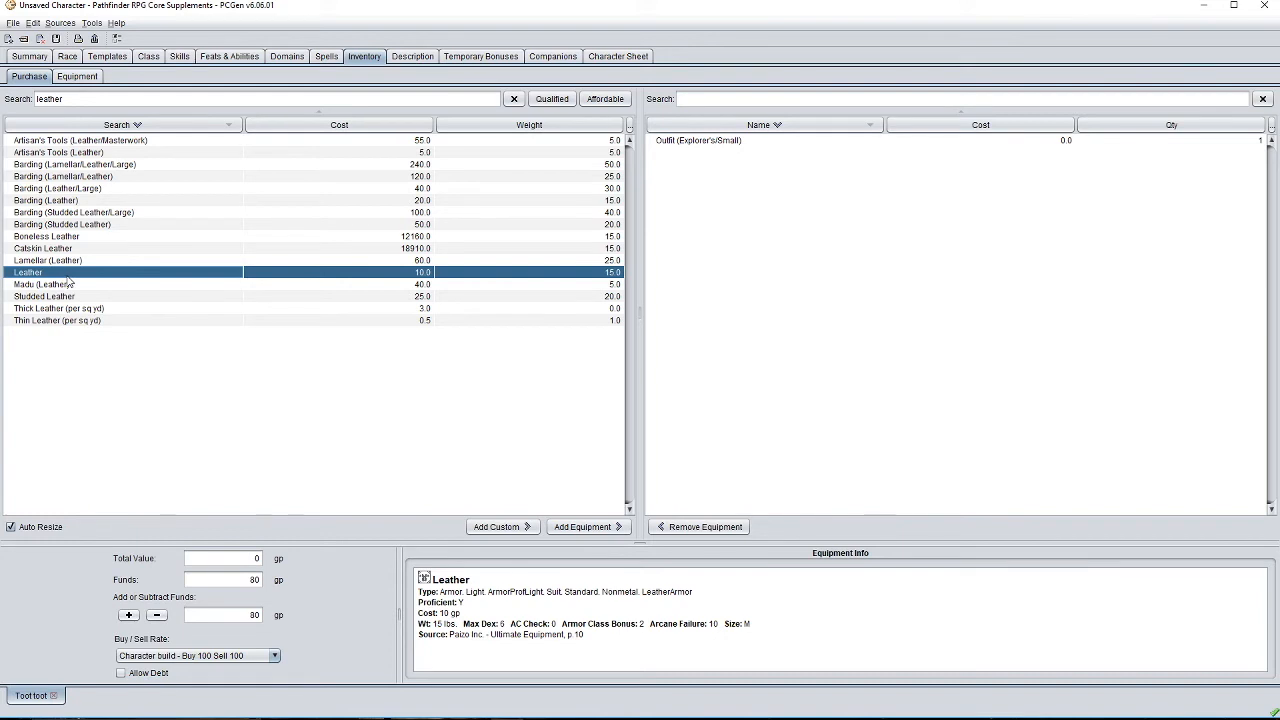
left_click(90, 298)
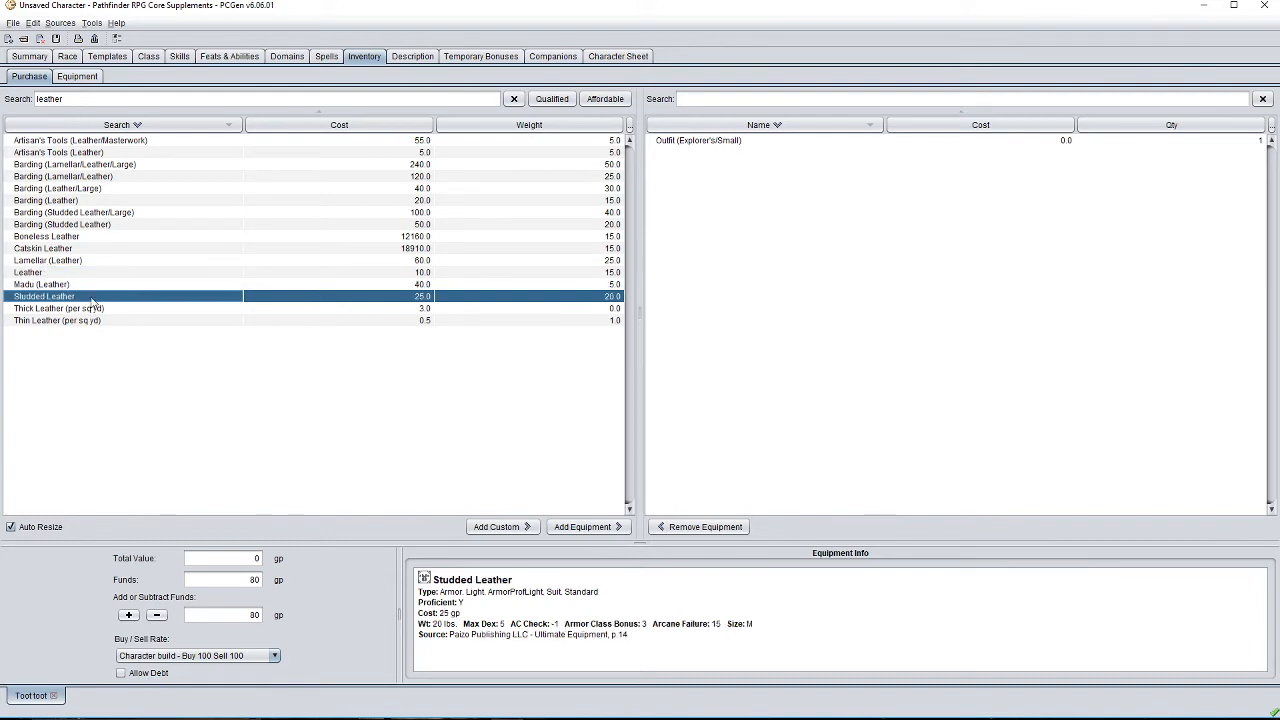
left_click(574, 530)
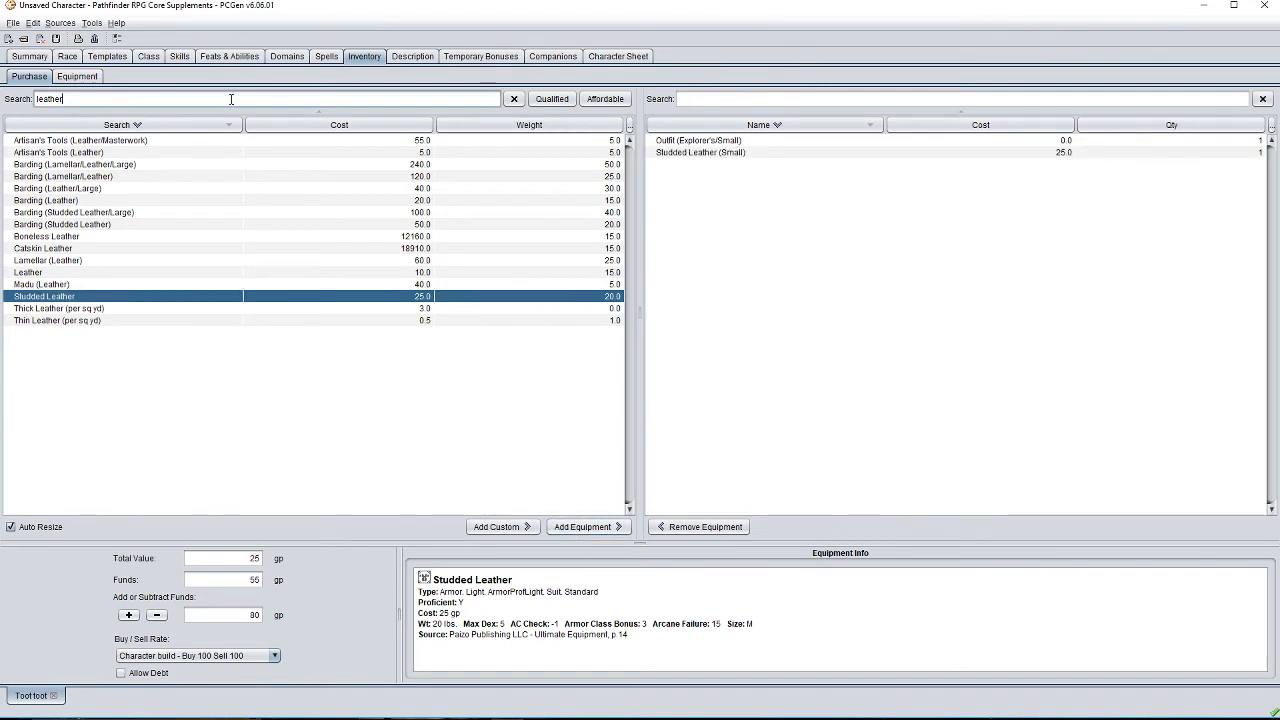
Search the purchasable equipment for longsword instead and select the standard Longsword.
left_click(514, 99)
left_click(404, 101)
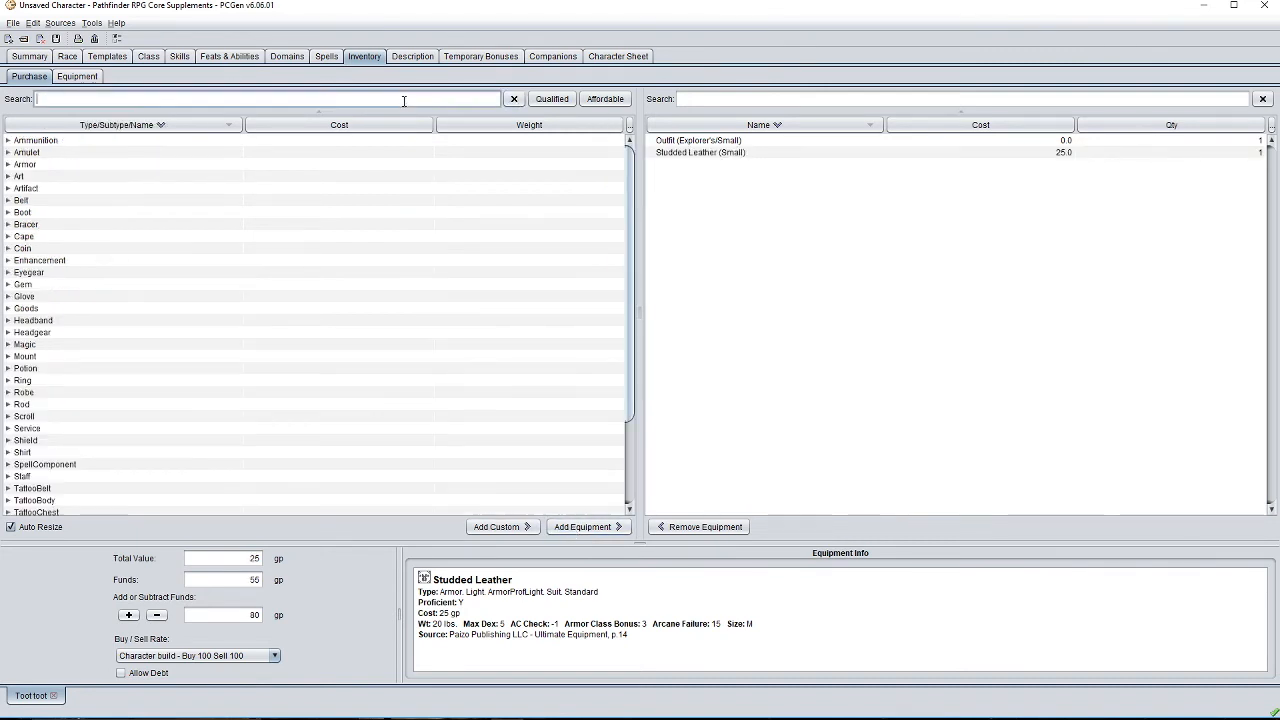
type("longs")
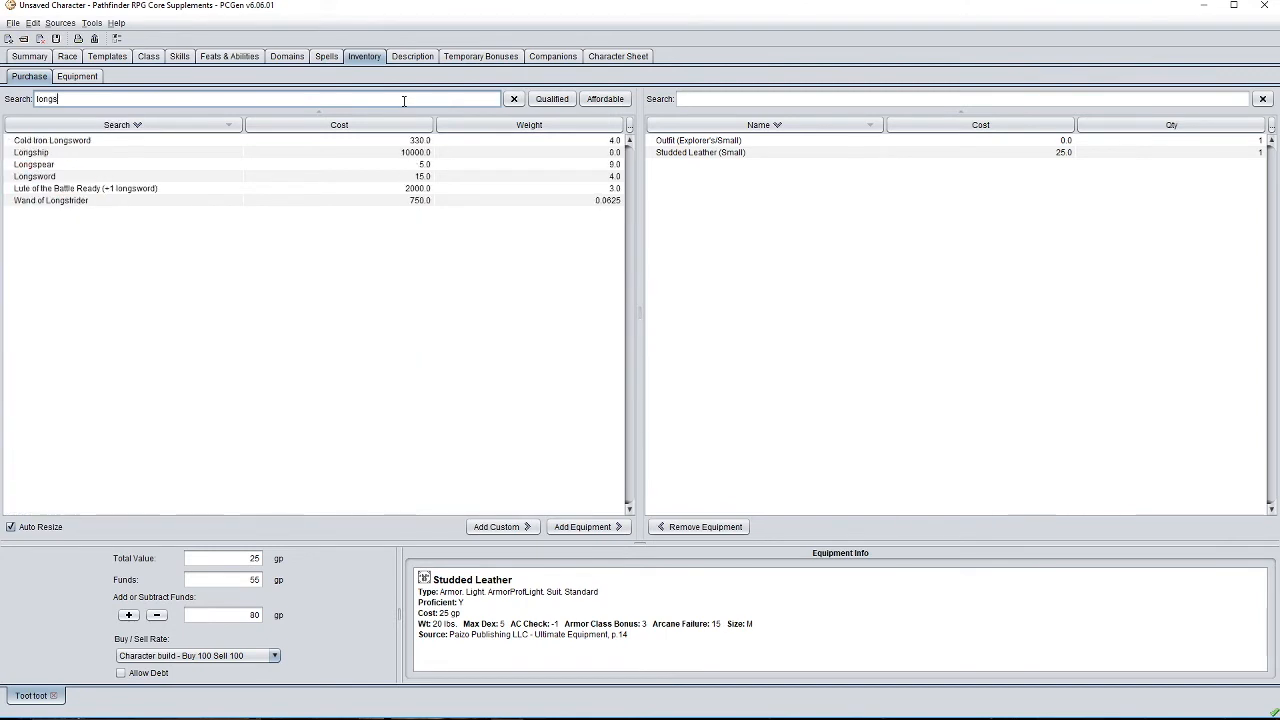
type("word")
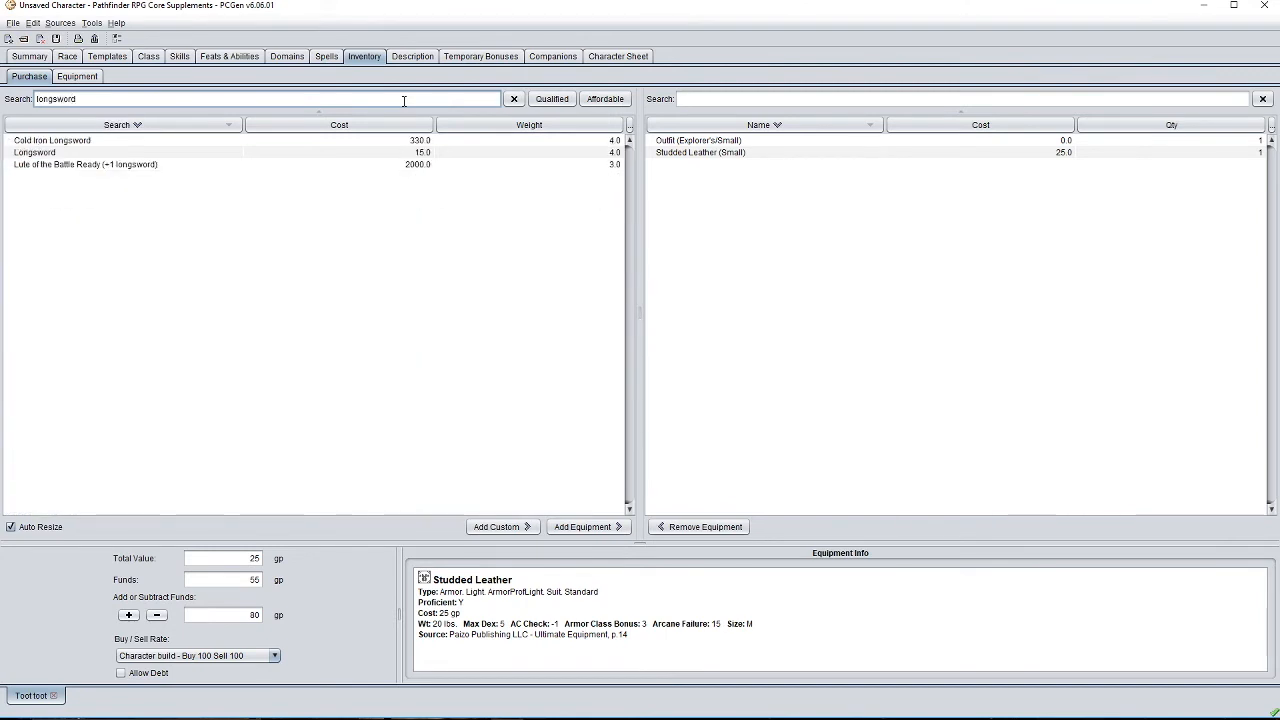
left_click(400, 153)
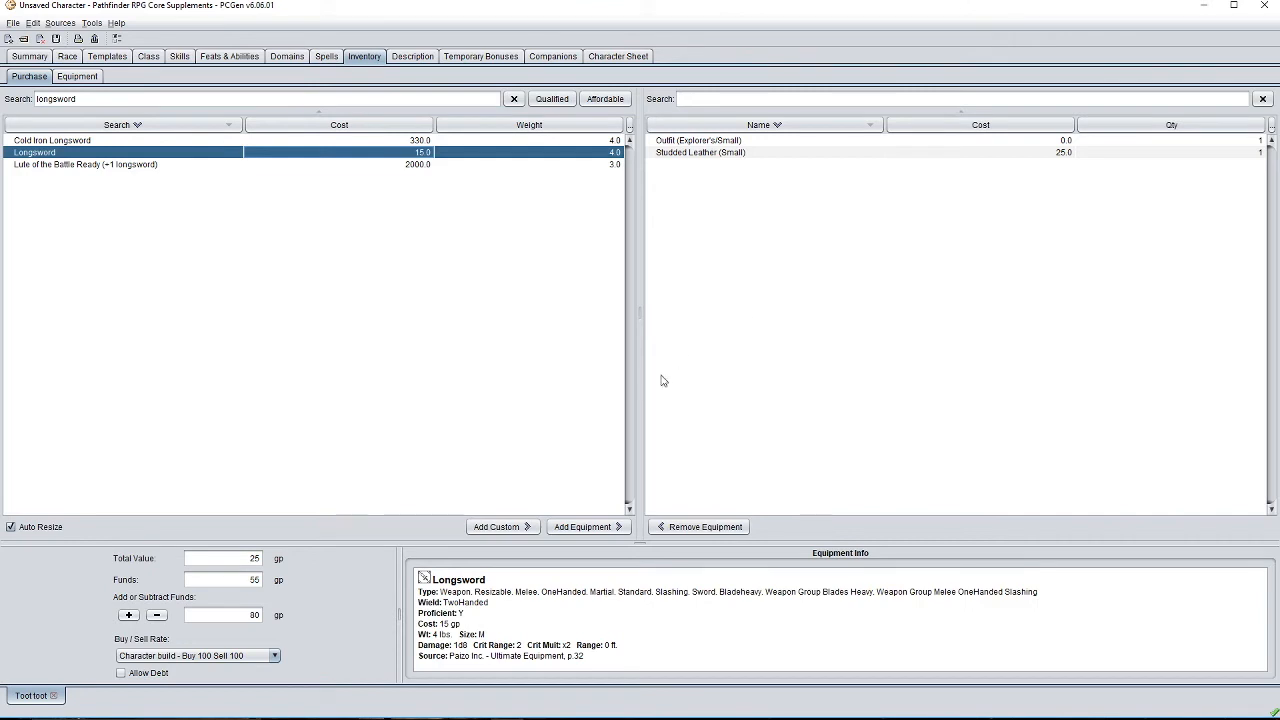
Try to buy a customized small Longsword with the Masterwork modifier, and inspect the custom item in the purchase list.
left_click(492, 527)
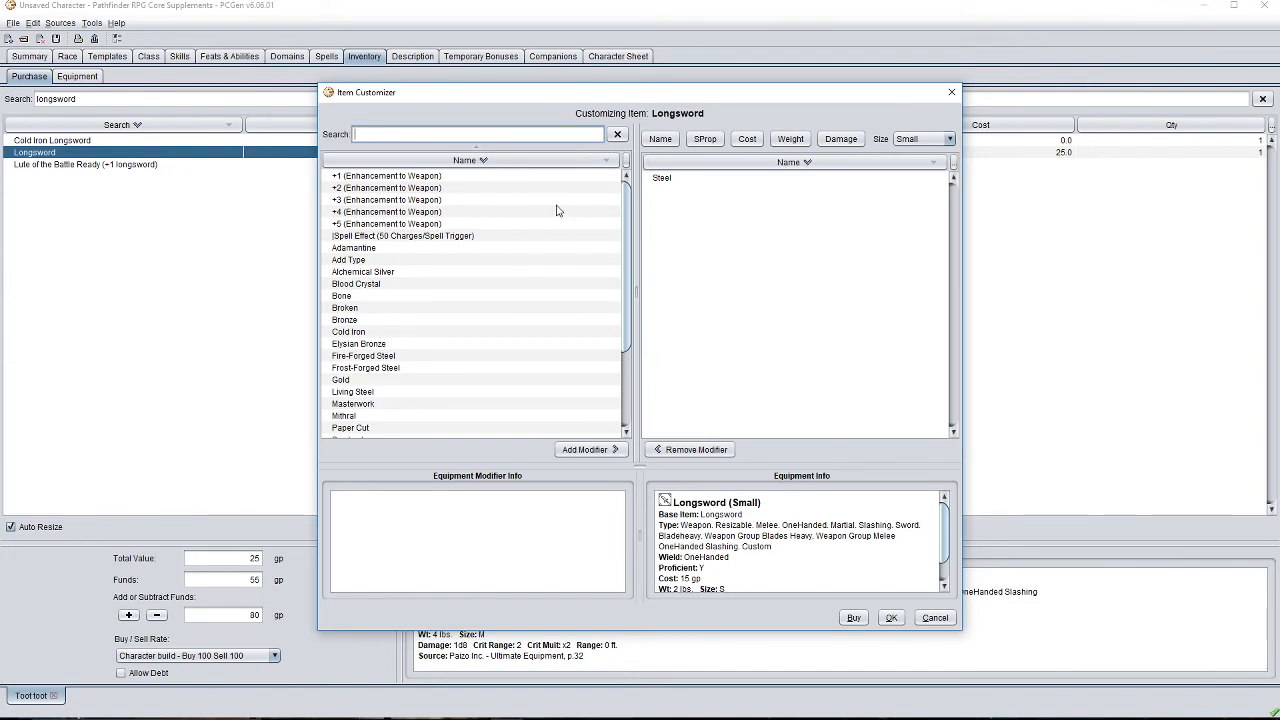
left_click(410, 177)
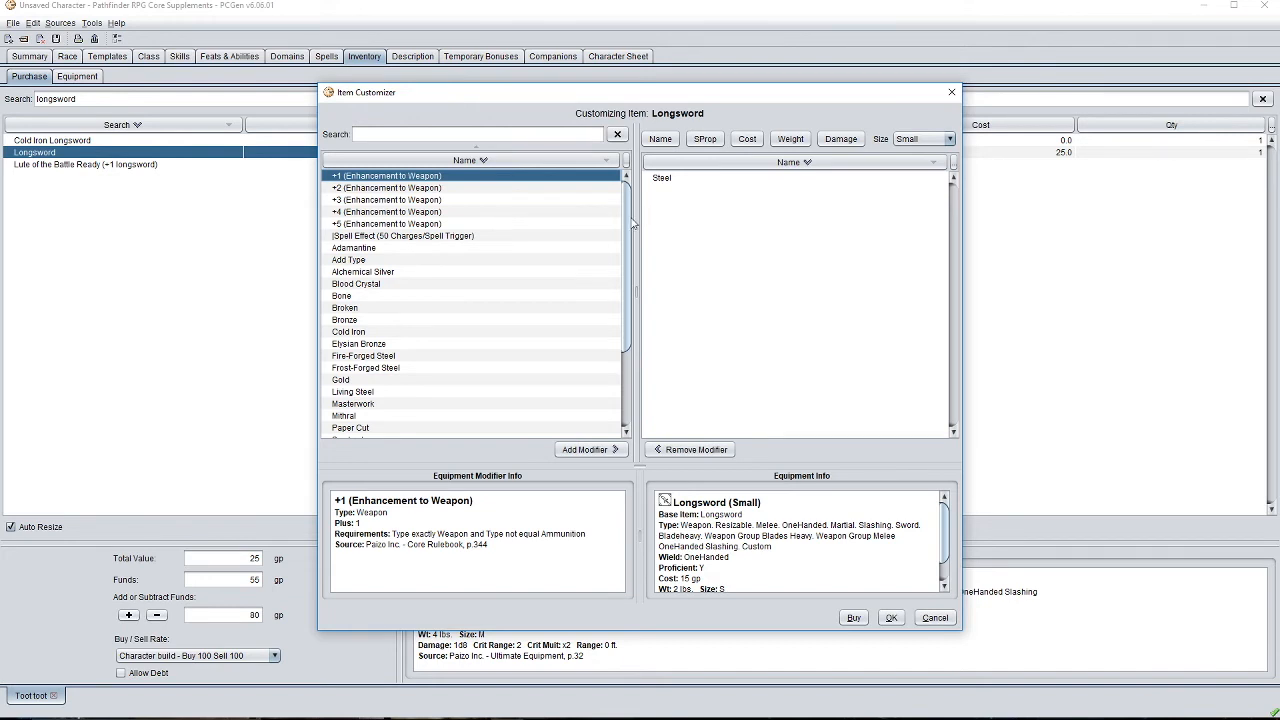
left_click(440, 404)
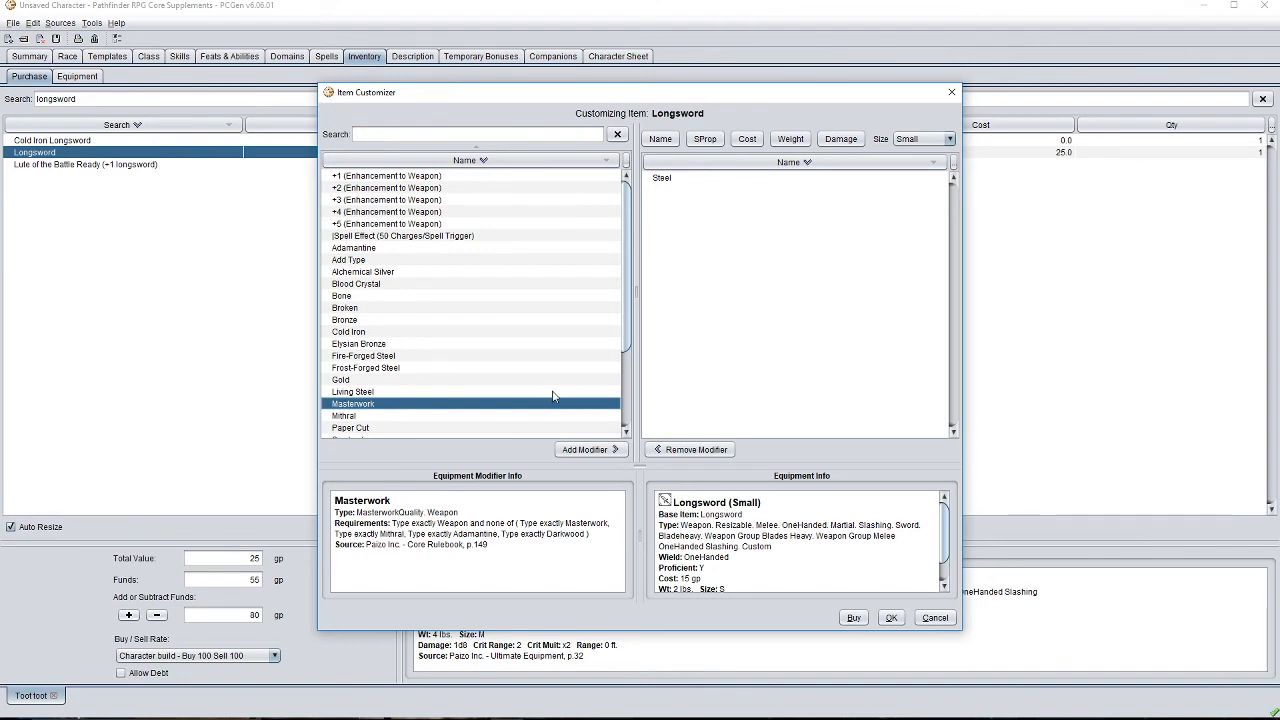
left_click(582, 452)
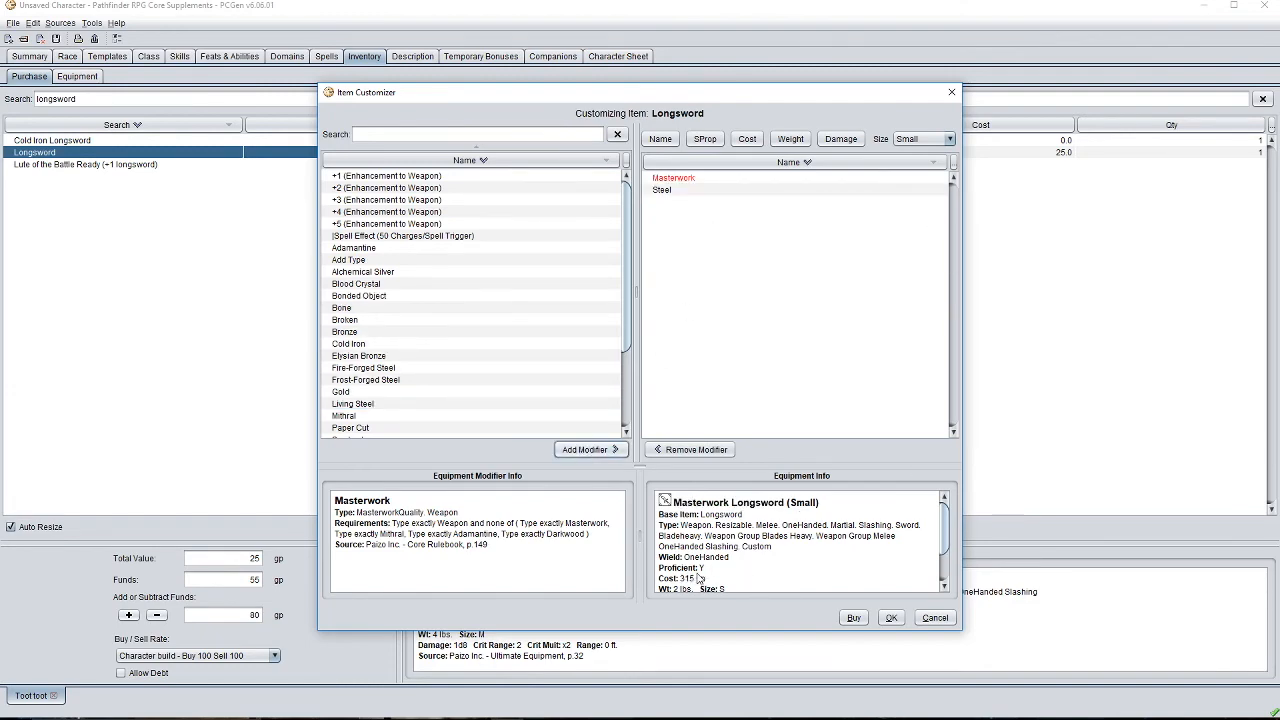
left_click(853, 617)
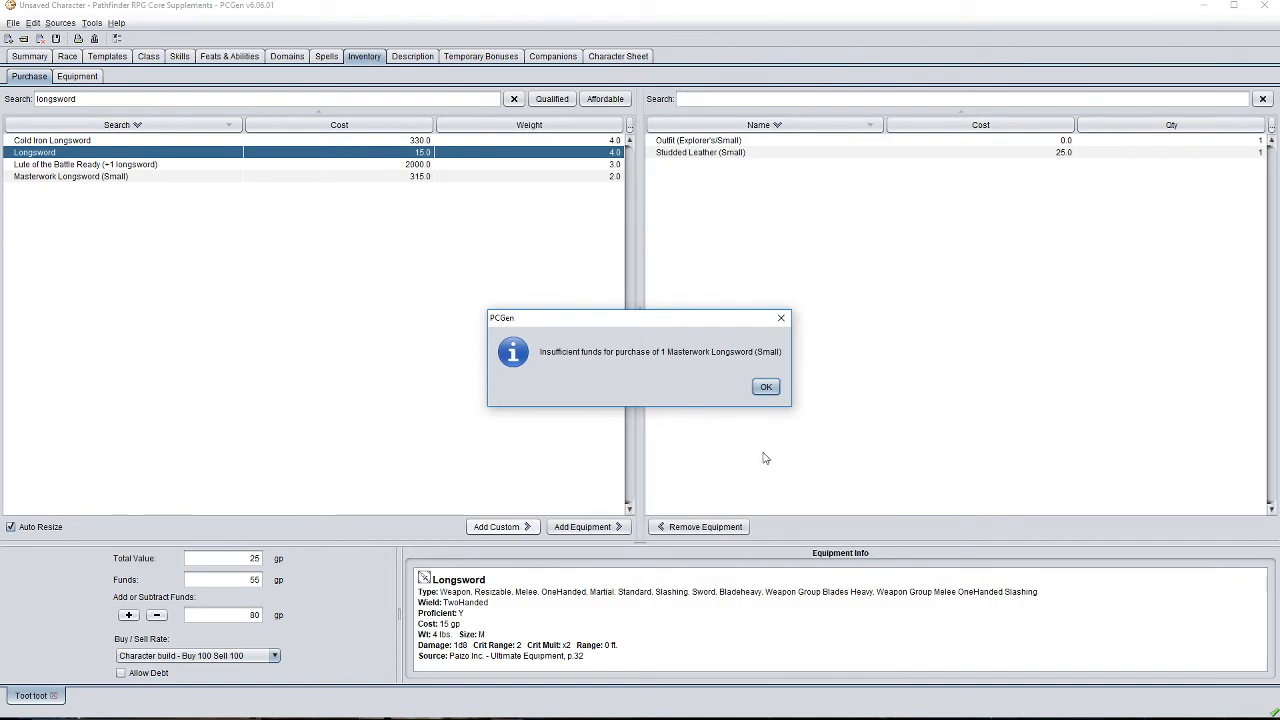
left_click(766, 387)
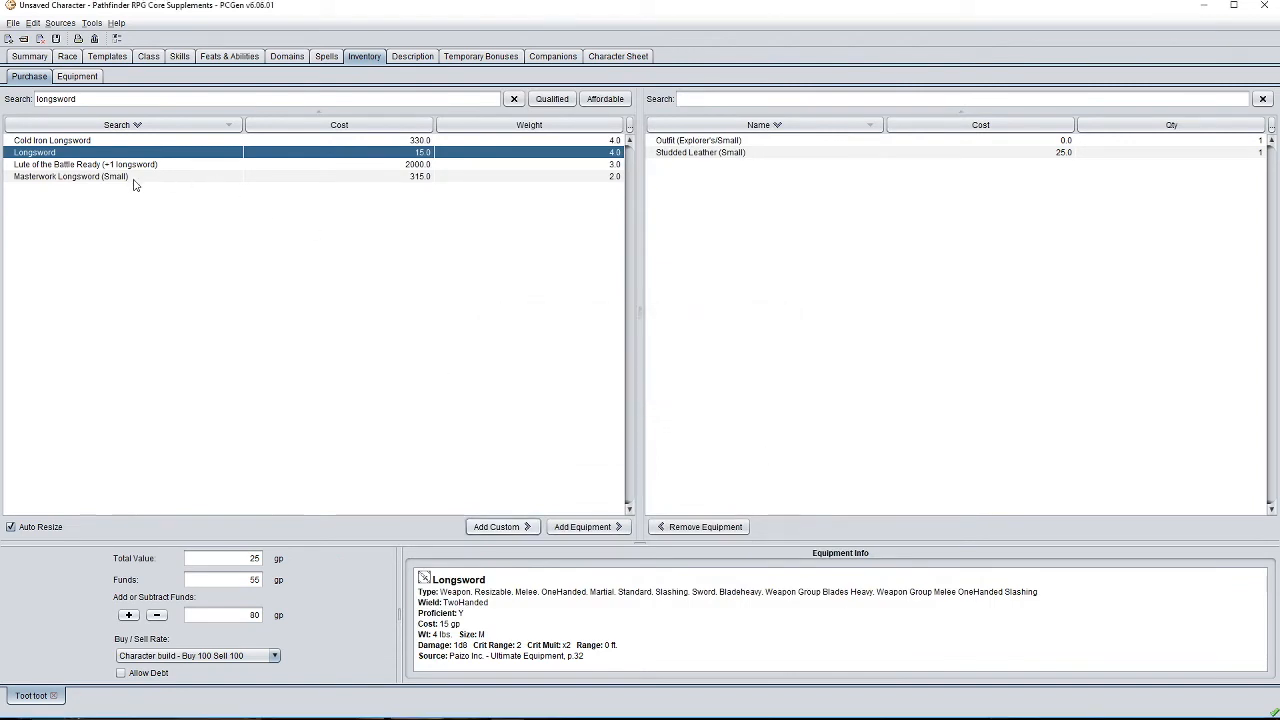
left_click(135, 180)
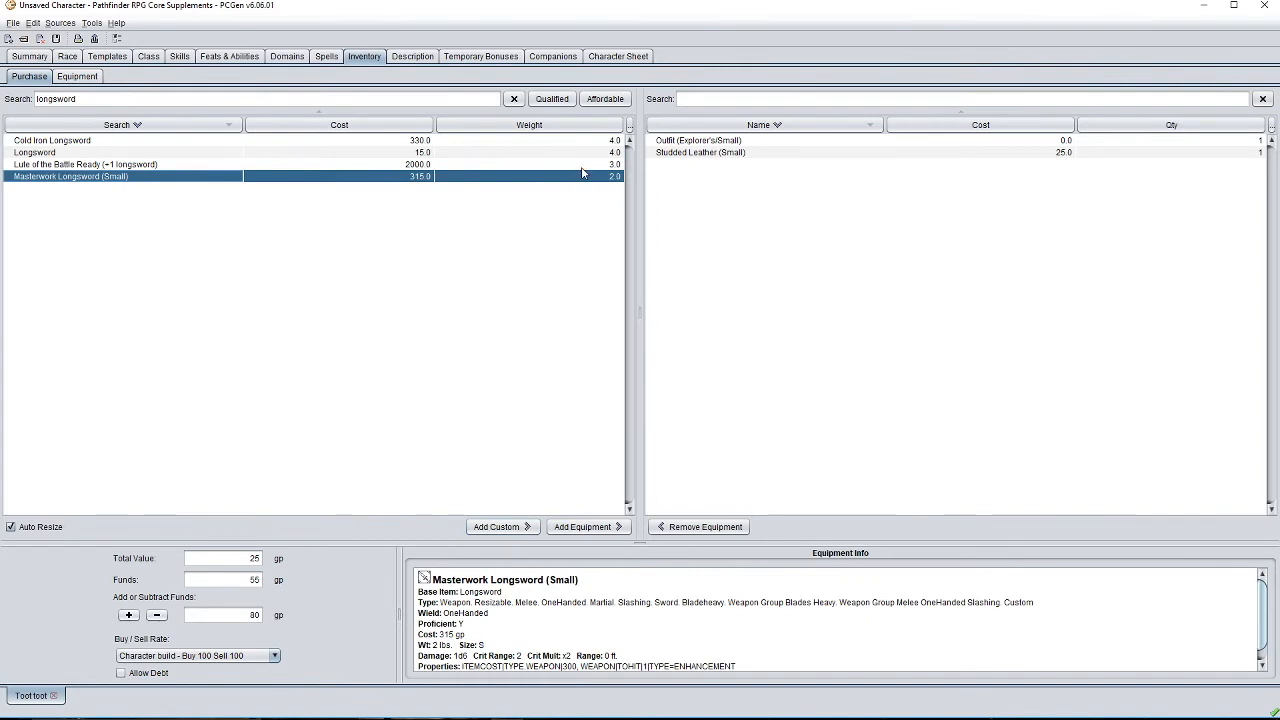
Buy the standard Longsword and open the equipment view for equipping owned items.
left_click(469, 153)
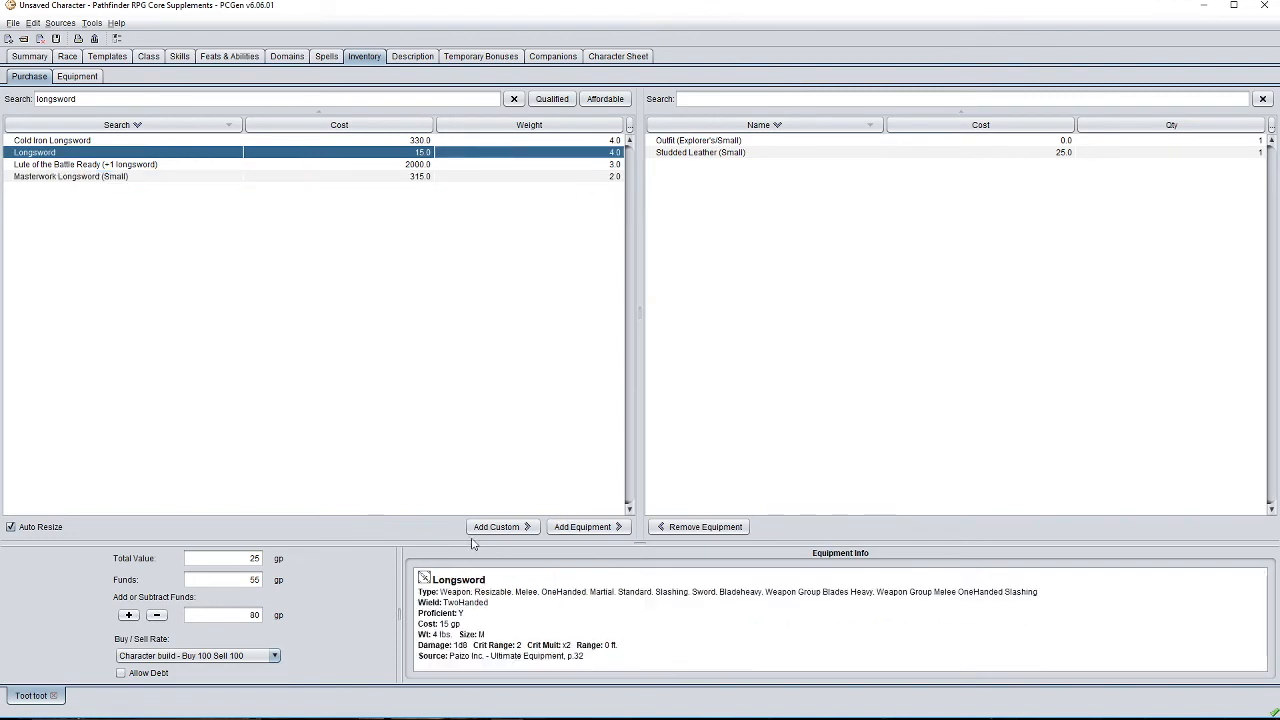
left_click(598, 528)
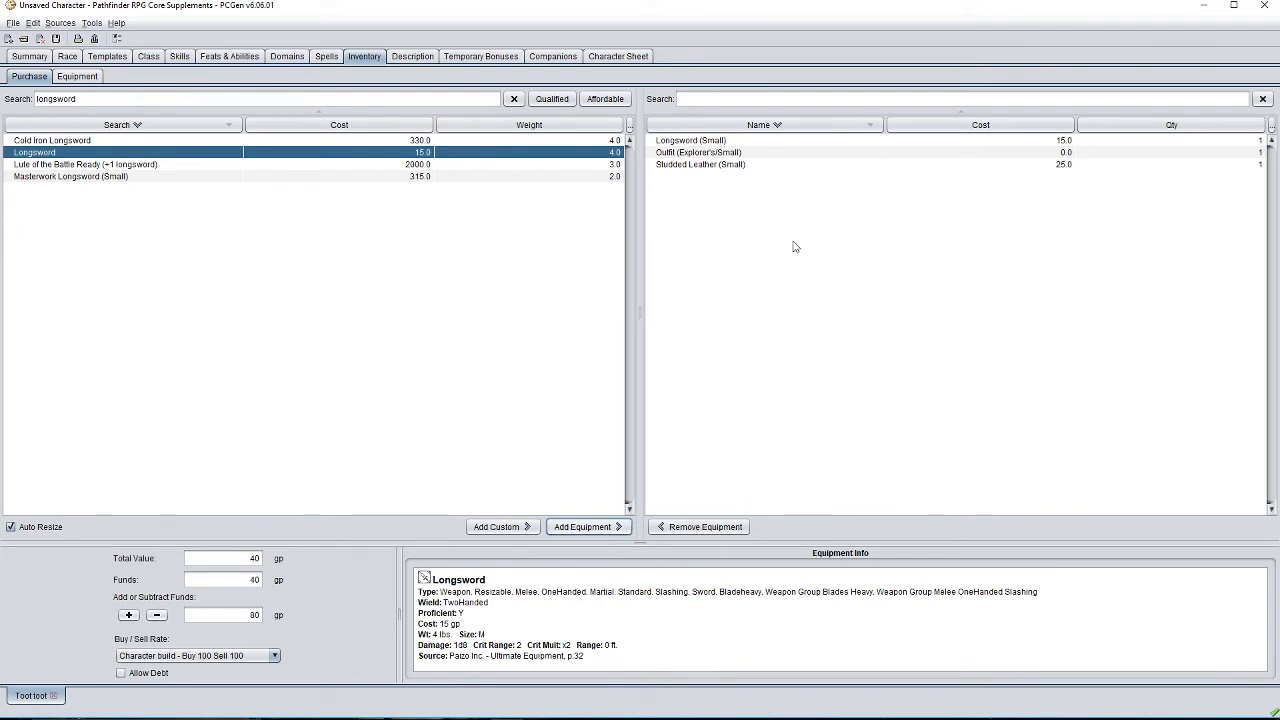
left_click(78, 77)
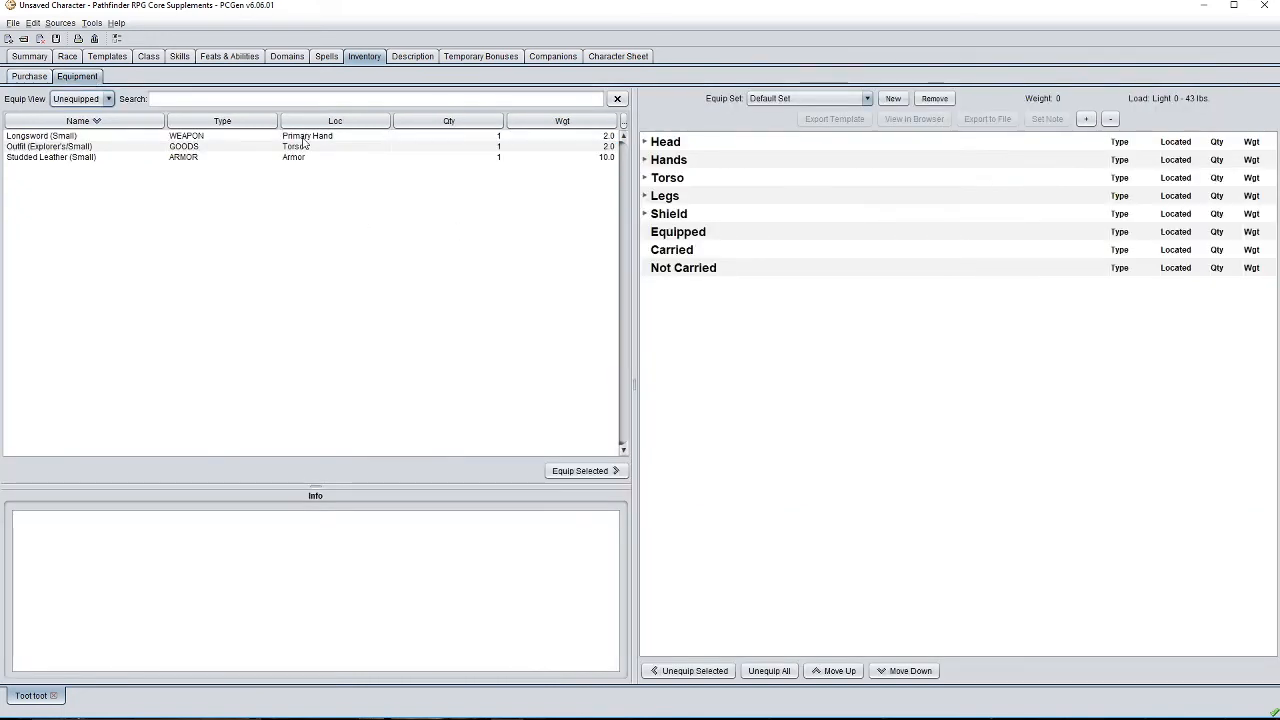
Equip the small Longsword with its container set to Both Hands.
left_click(123, 137)
left_click(590, 471)
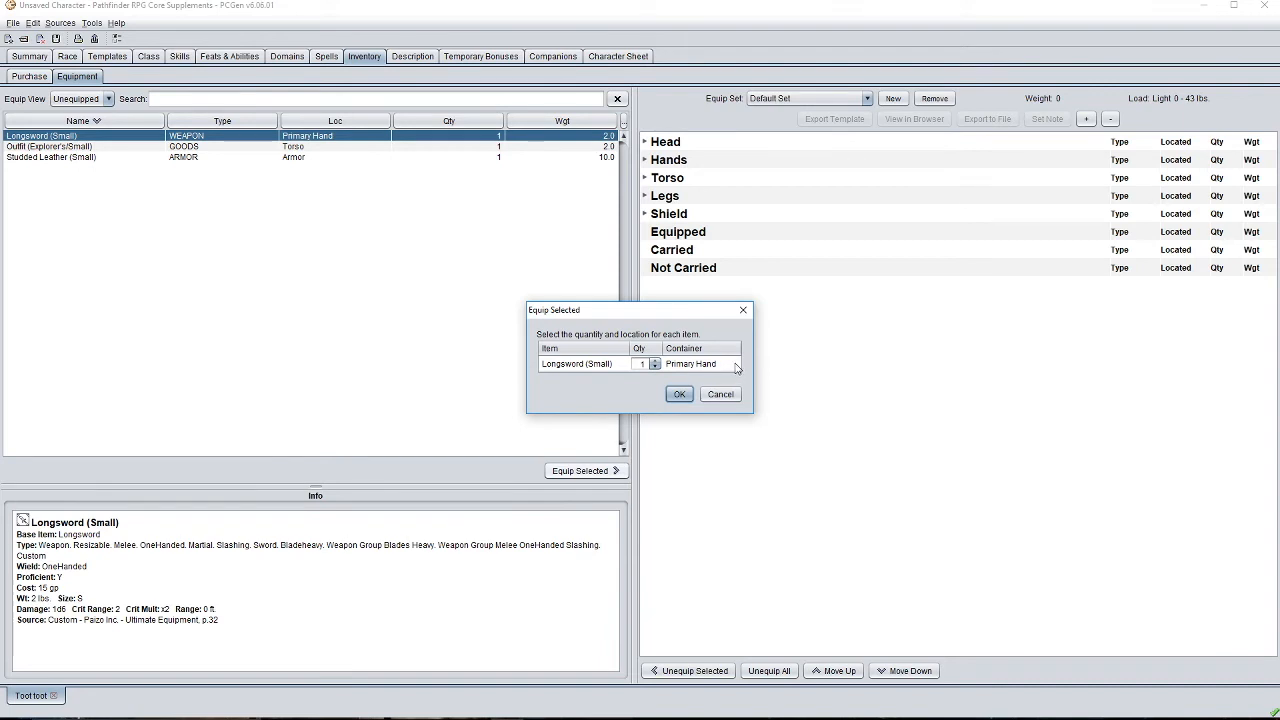
left_click(735, 368)
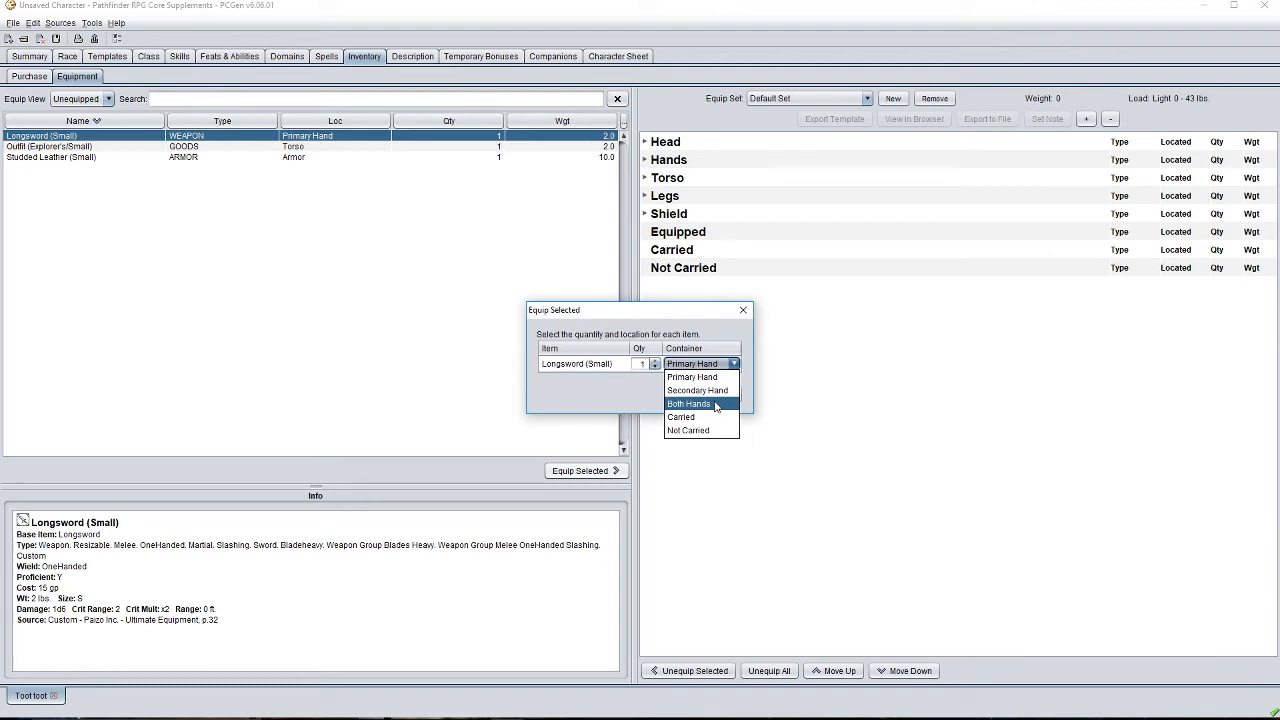
left_click(716, 405)
left_click(672, 399)
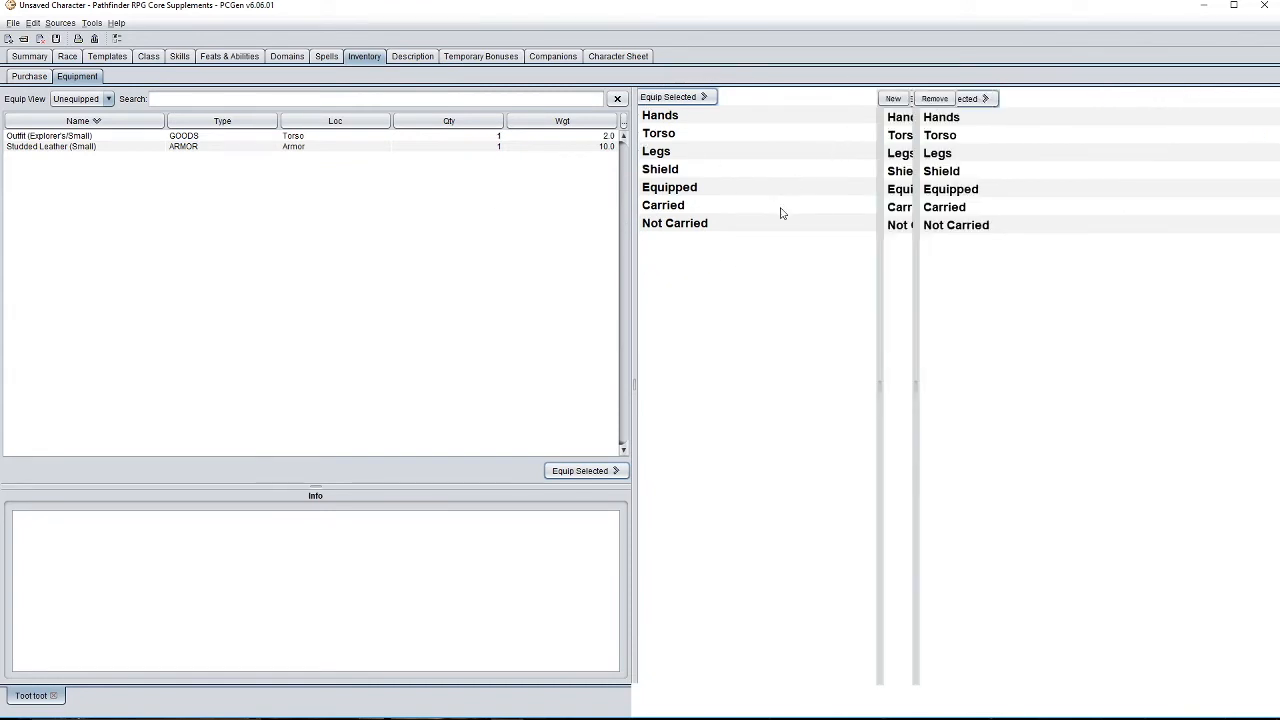
Save the character as Toot toot.pcg in the characters folder and close the program.
left_click(56, 39)
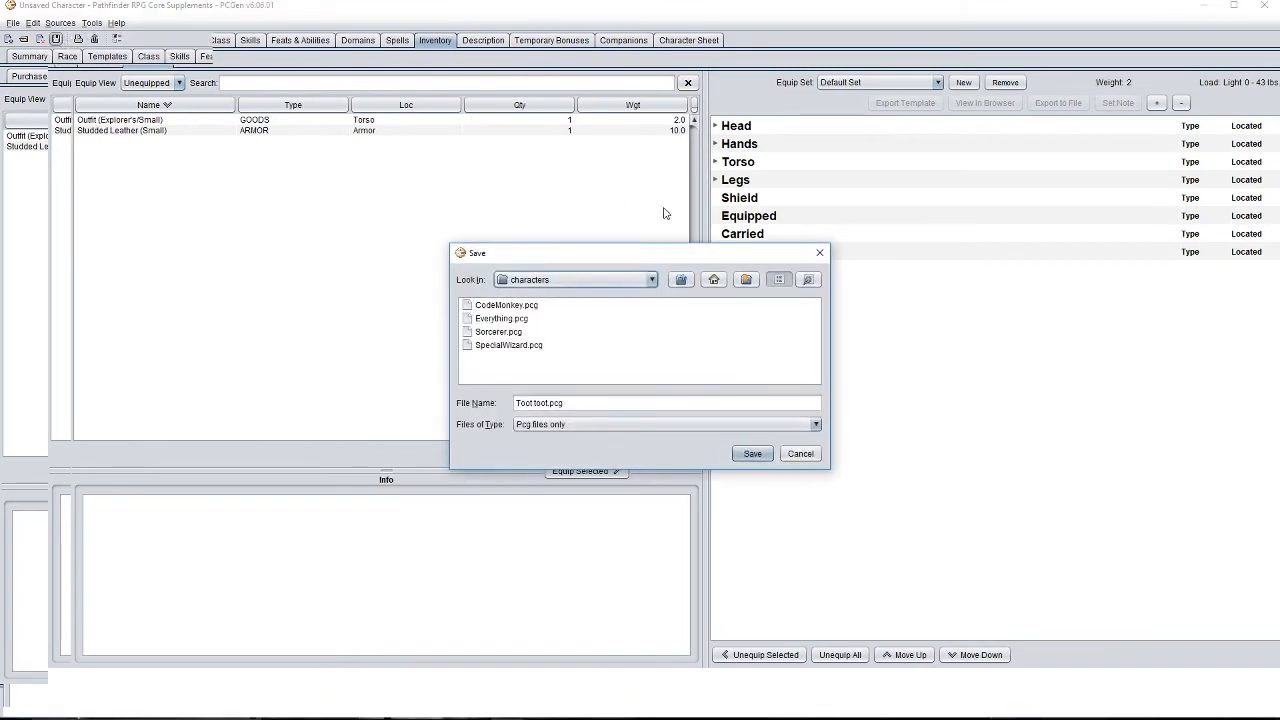
left_click(651, 279)
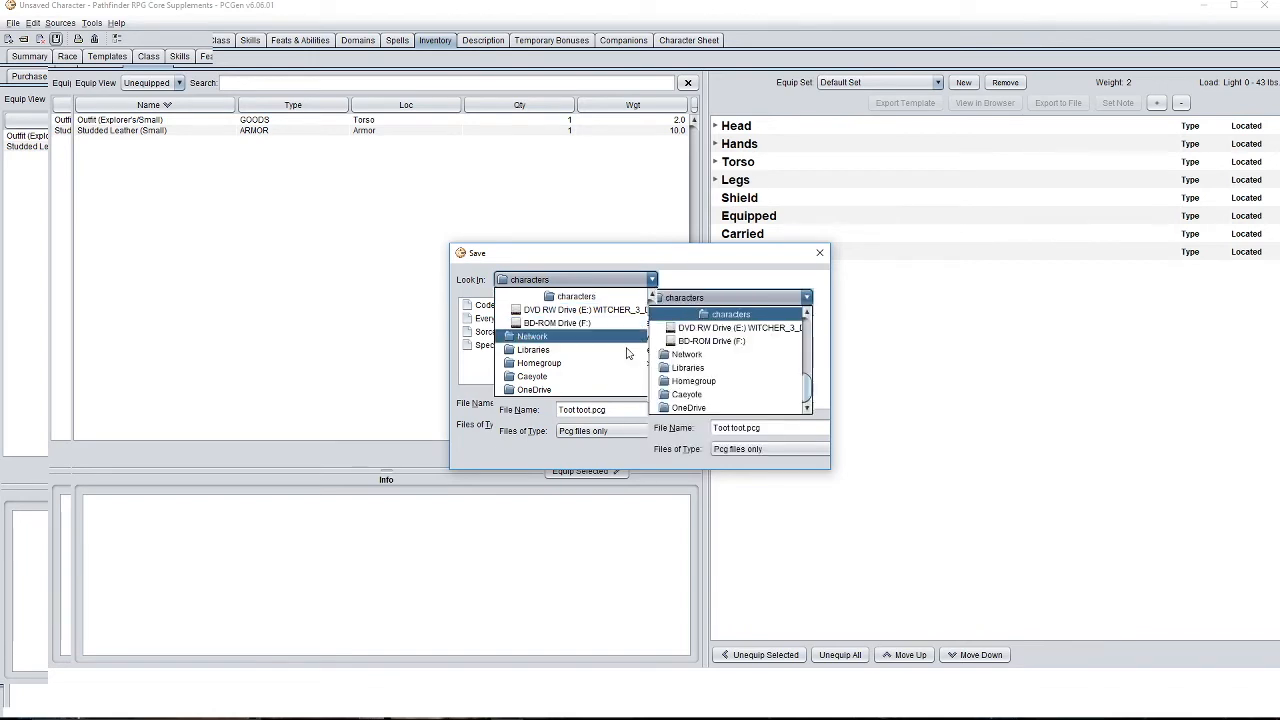
left_click(634, 281)
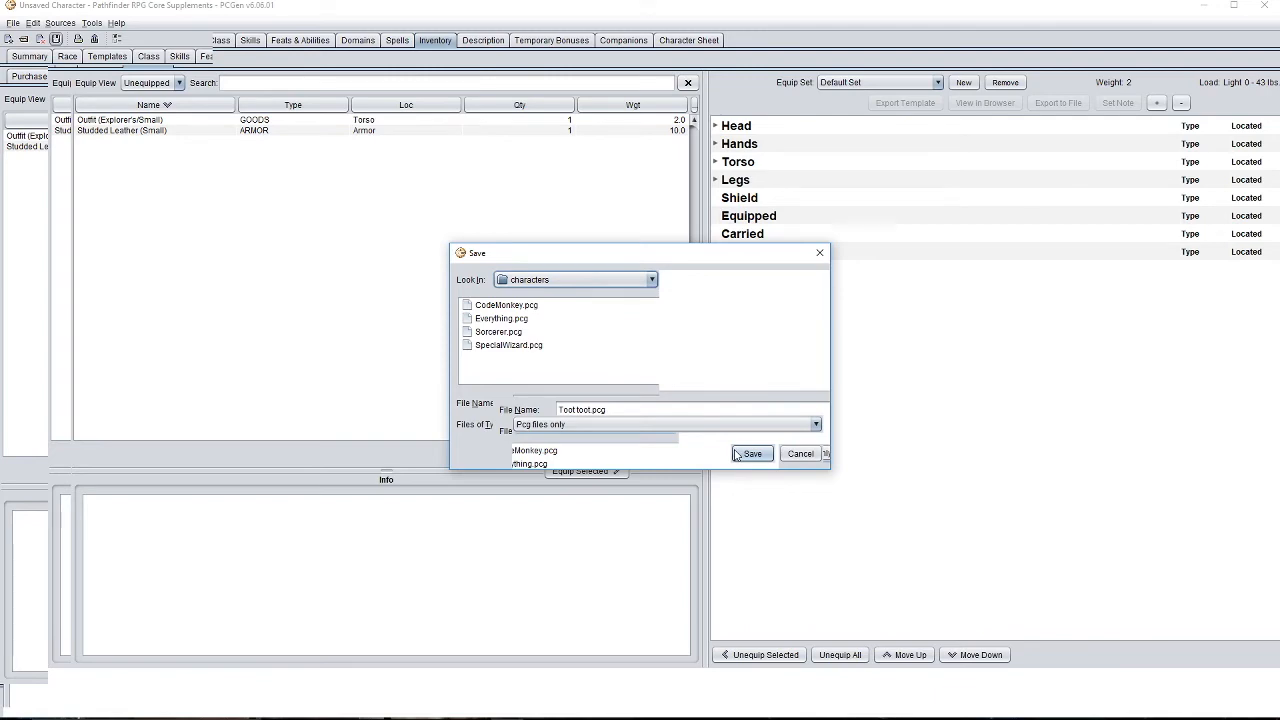
left_click(743, 453)
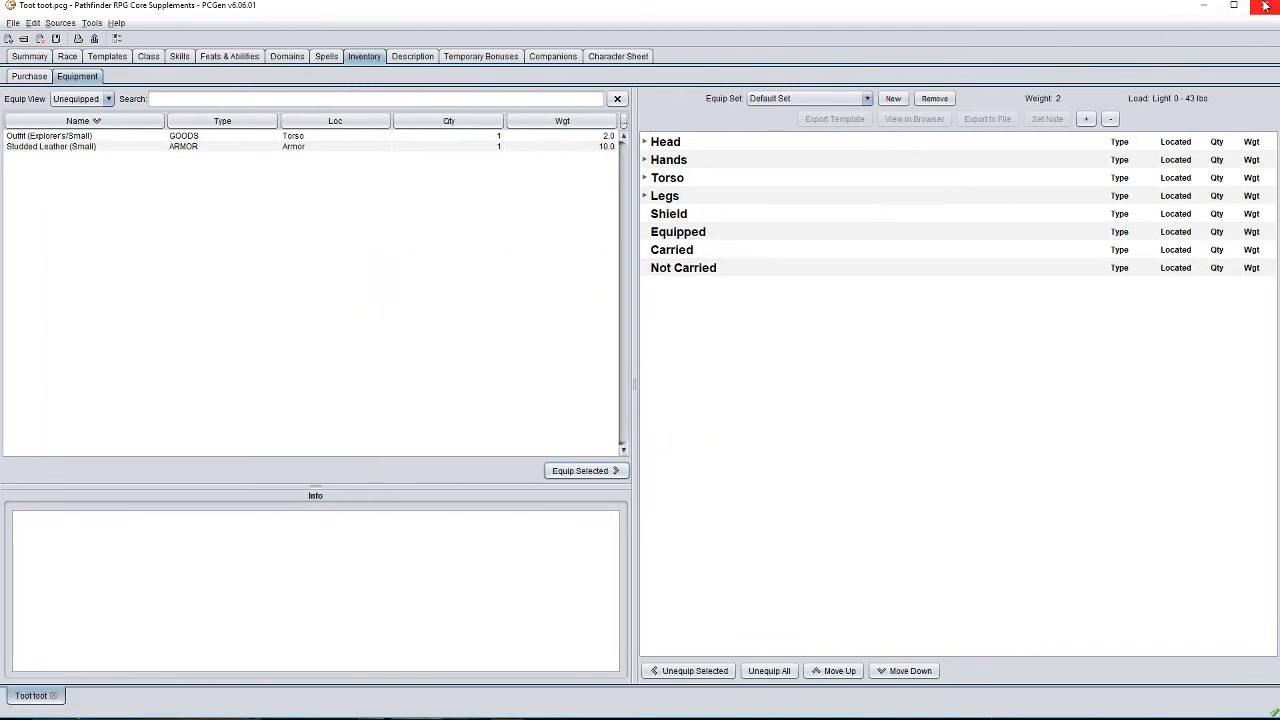
left_click(1265, 7)
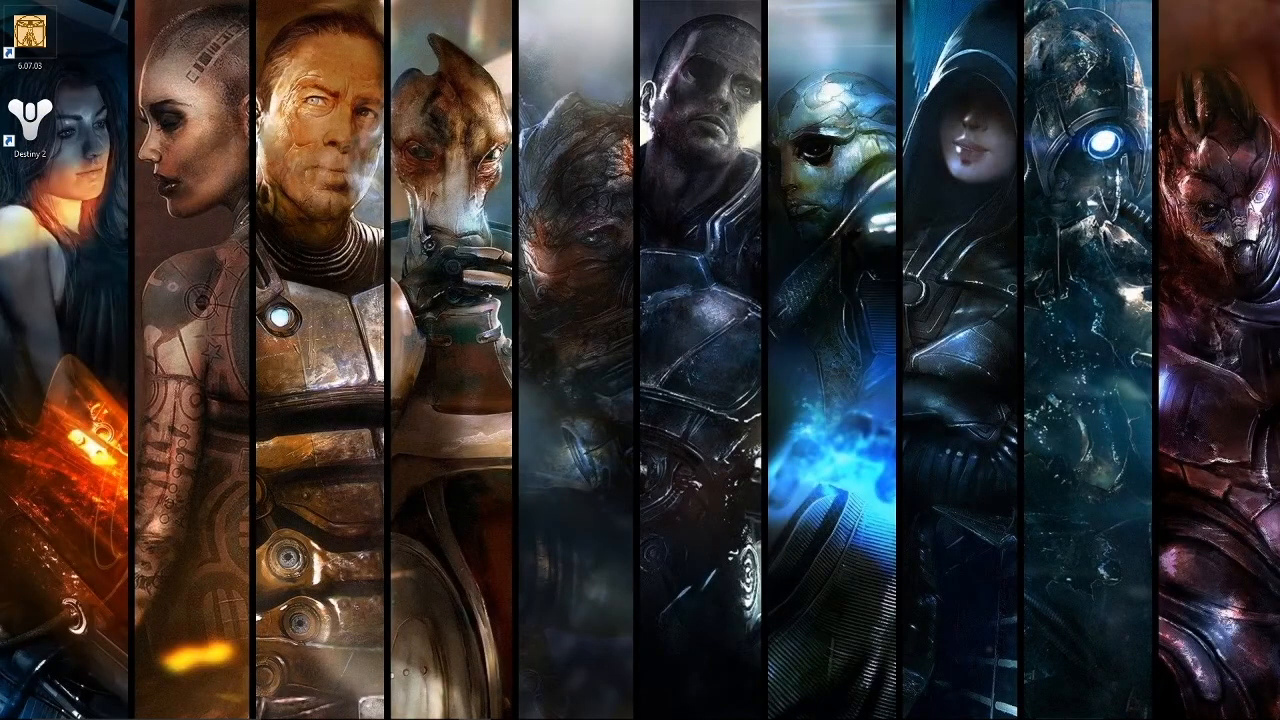
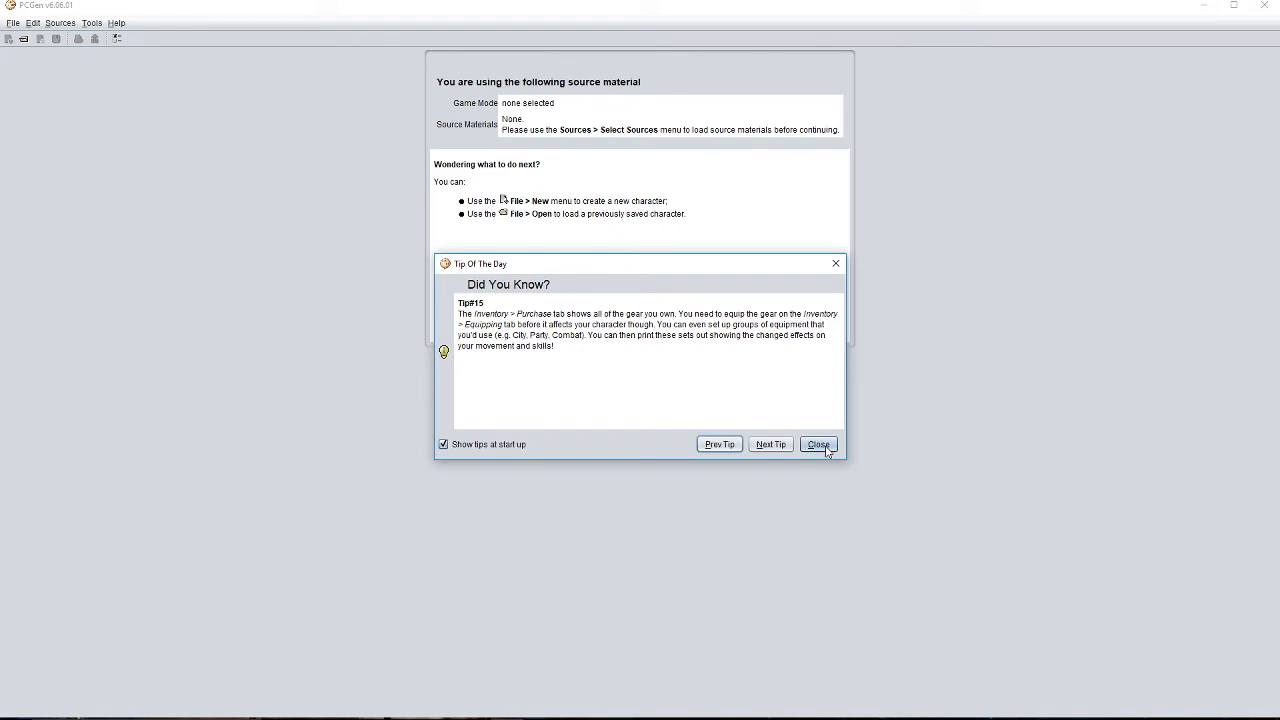
Load the Pathfinder RPG Core Supplements sources after the restart and open the saved character Toot toot.pcg.
left_click(818, 445)
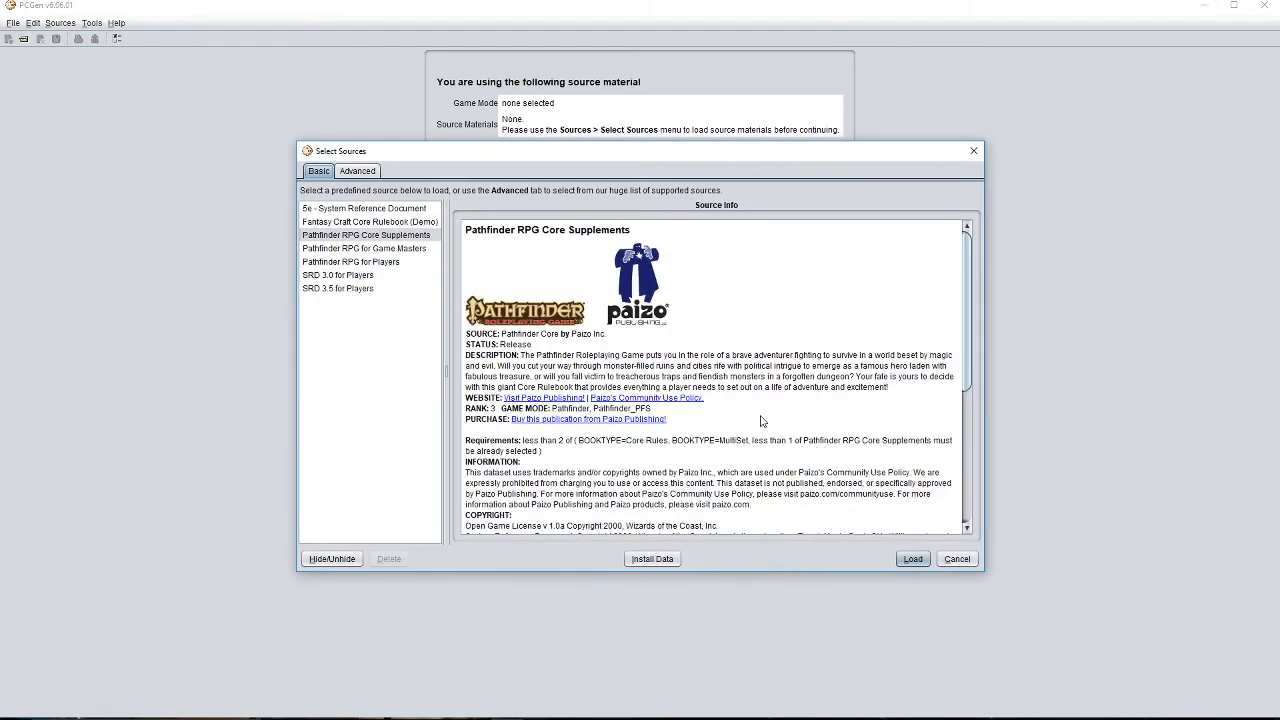
left_click(918, 561)
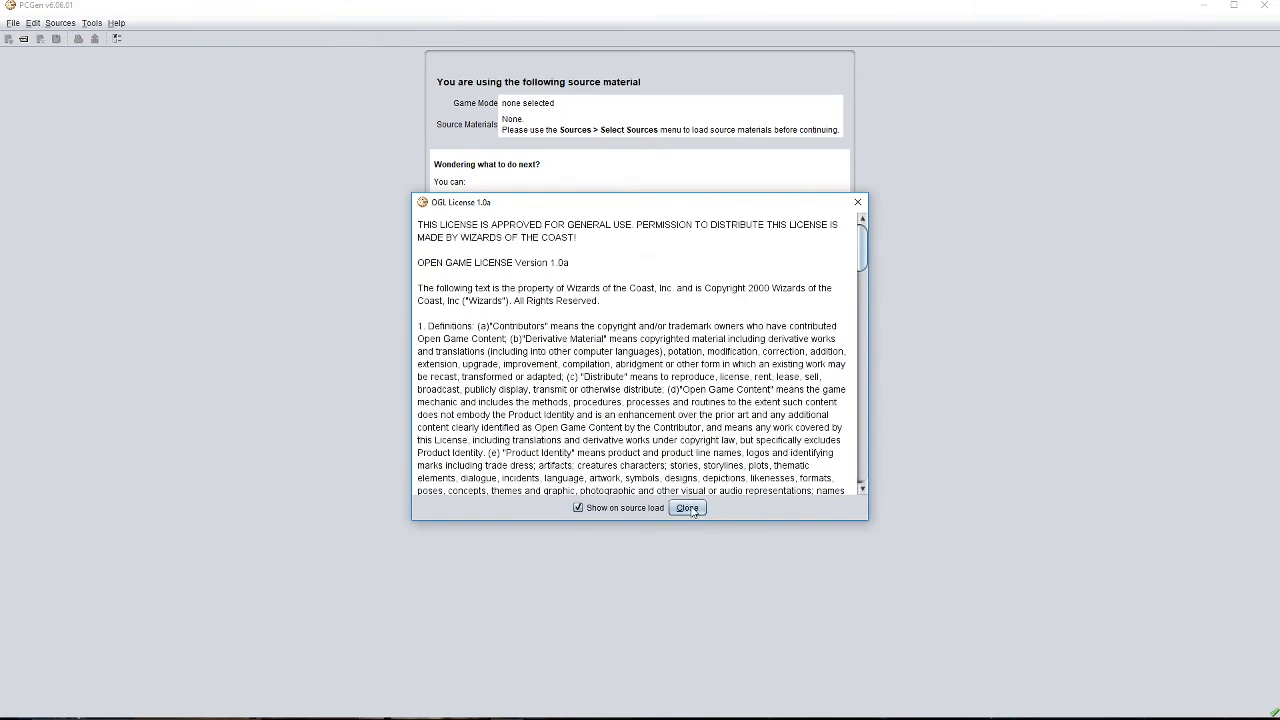
left_click(688, 508)
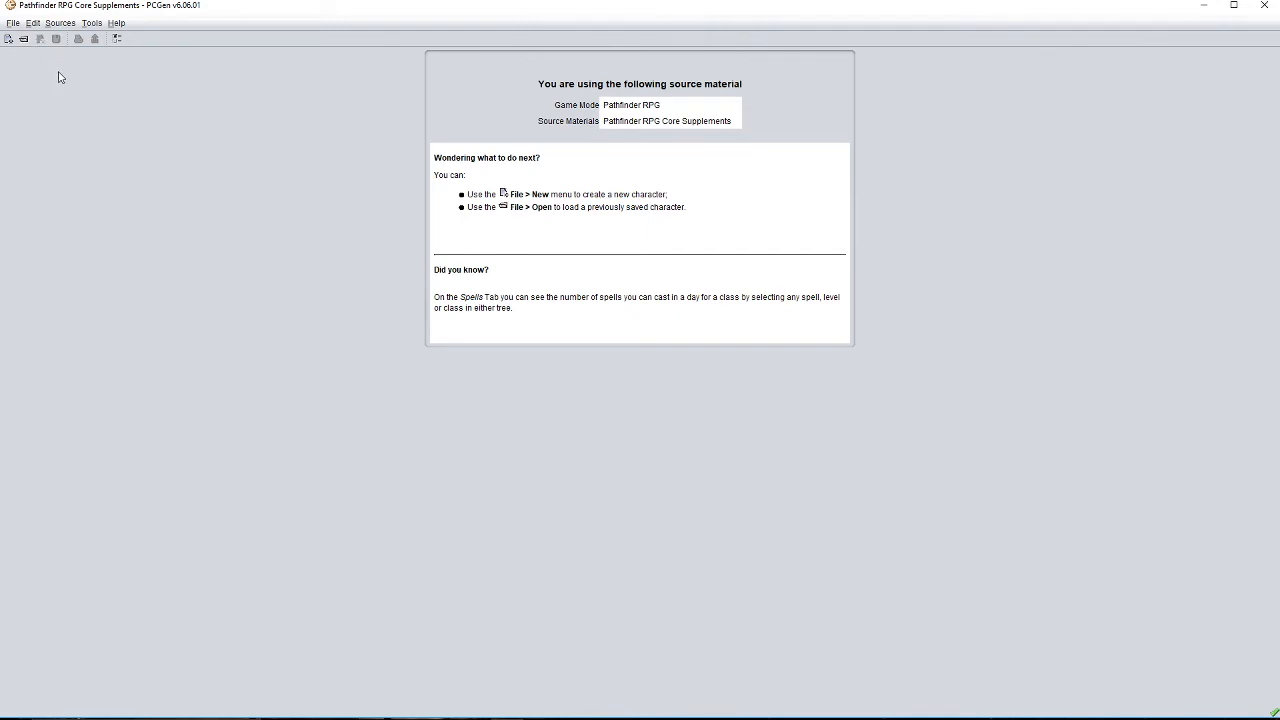
left_click(24, 39)
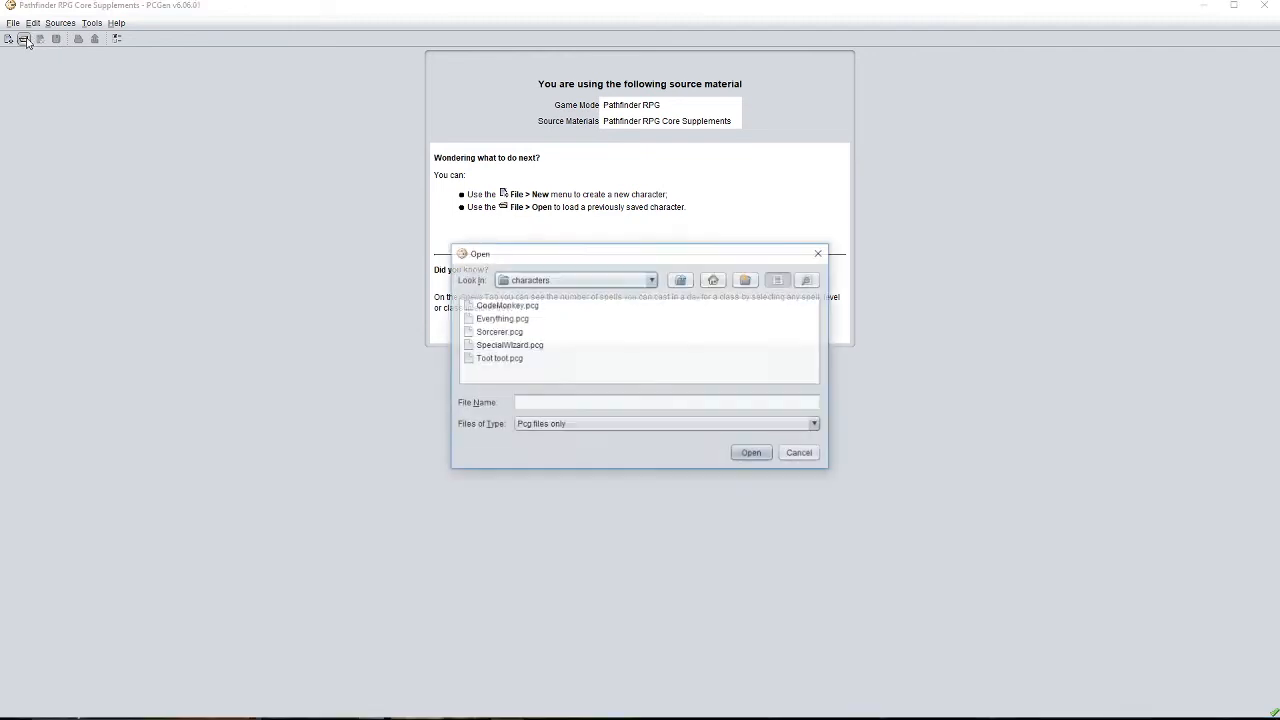
double_click(505, 358)
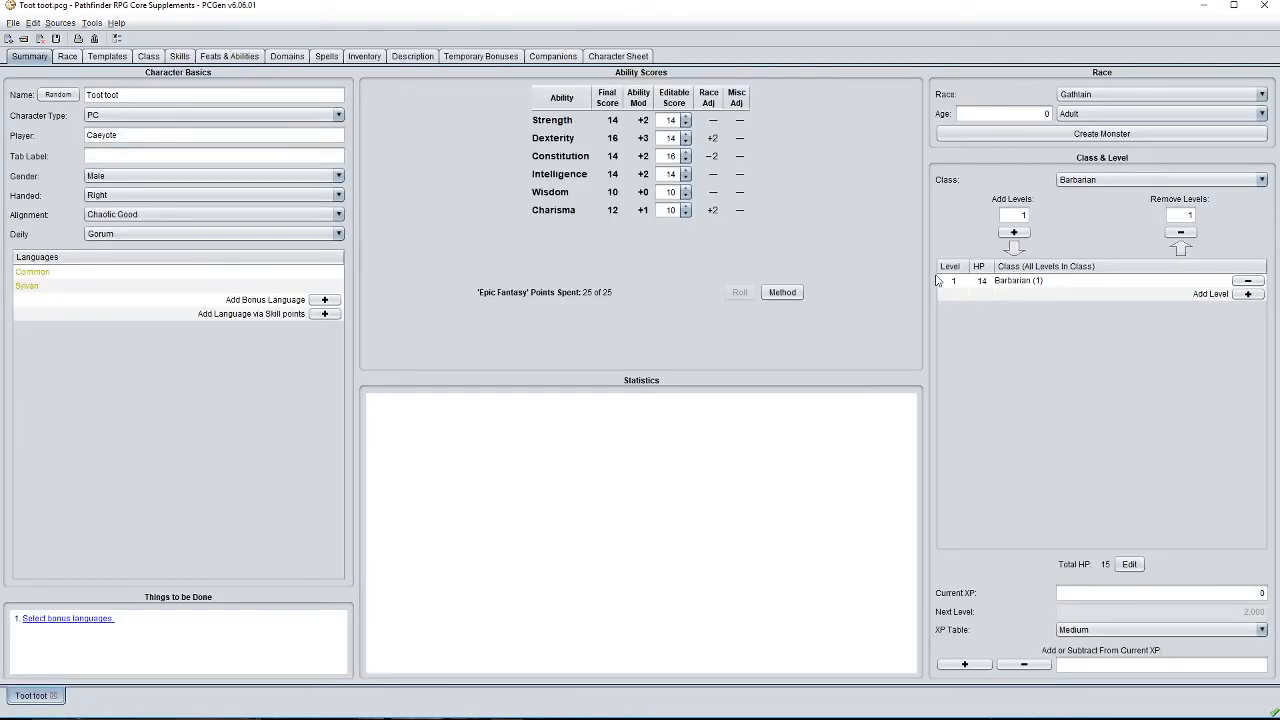
Equip the small Studded Leather as armor and the small Explorer's Outfit on the torso.
left_click(366, 57)
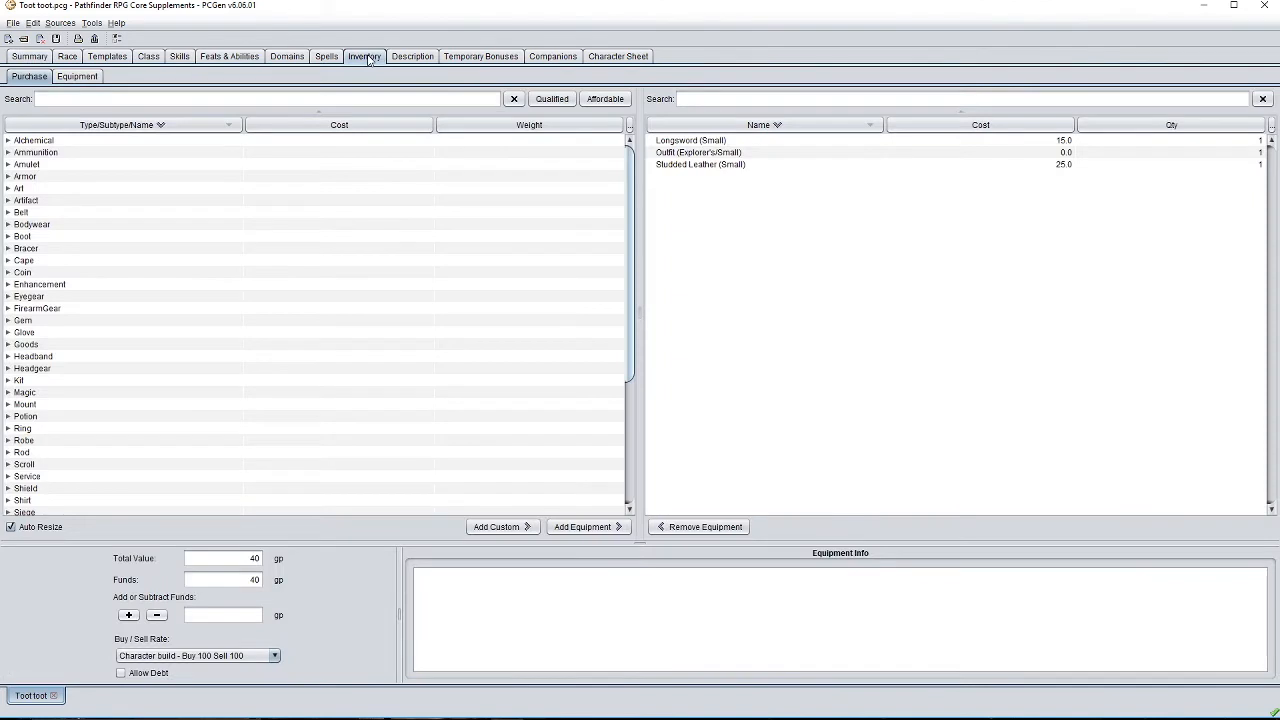
left_click(74, 77)
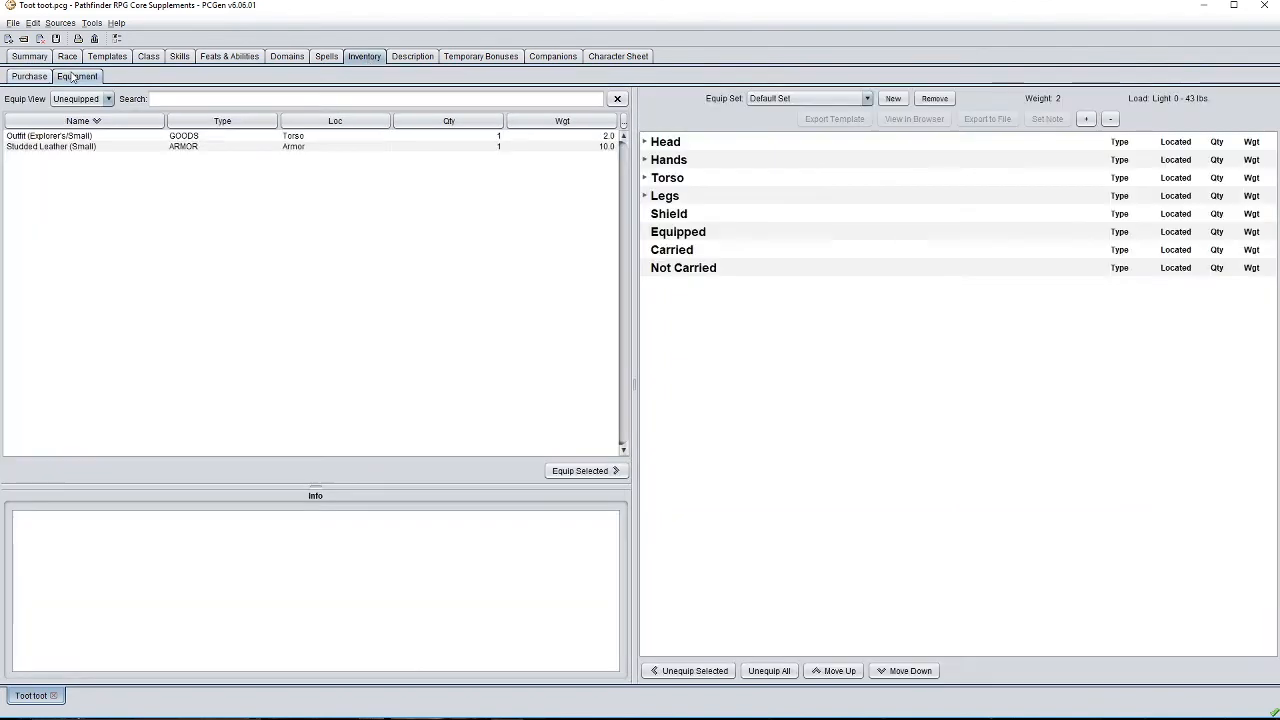
left_click(138, 147)
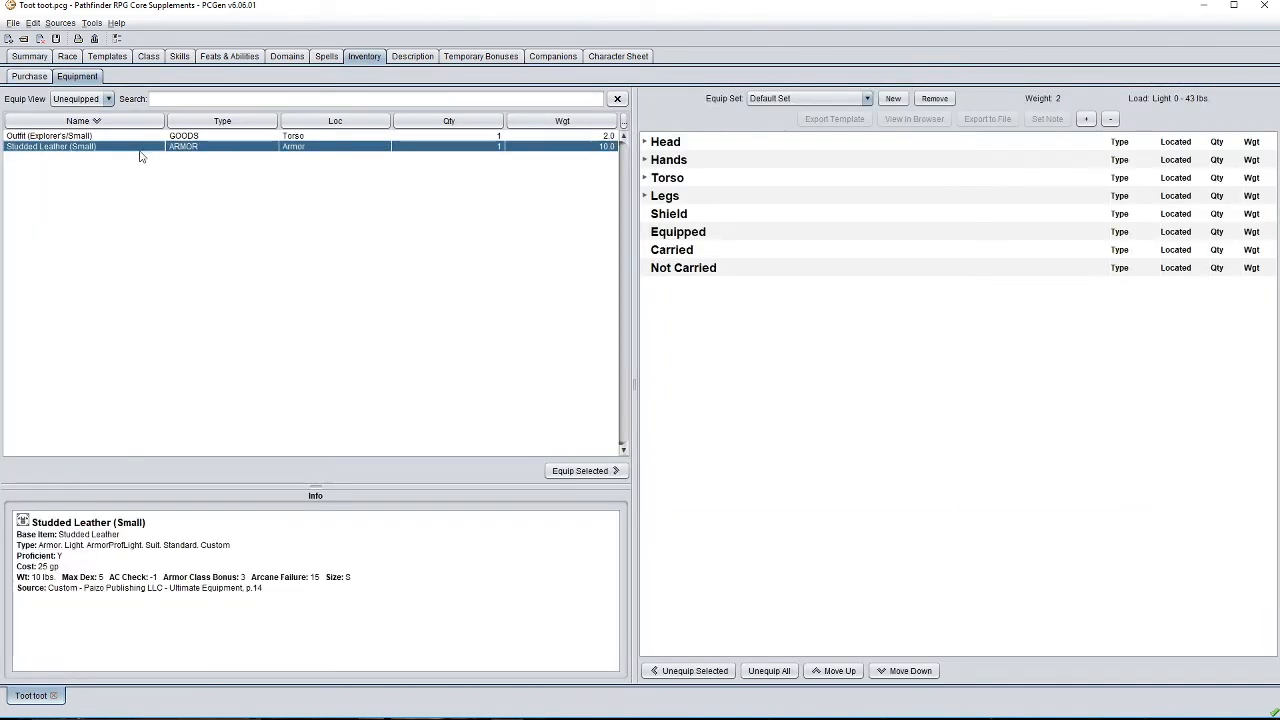
left_click(595, 471)
left_click(679, 394)
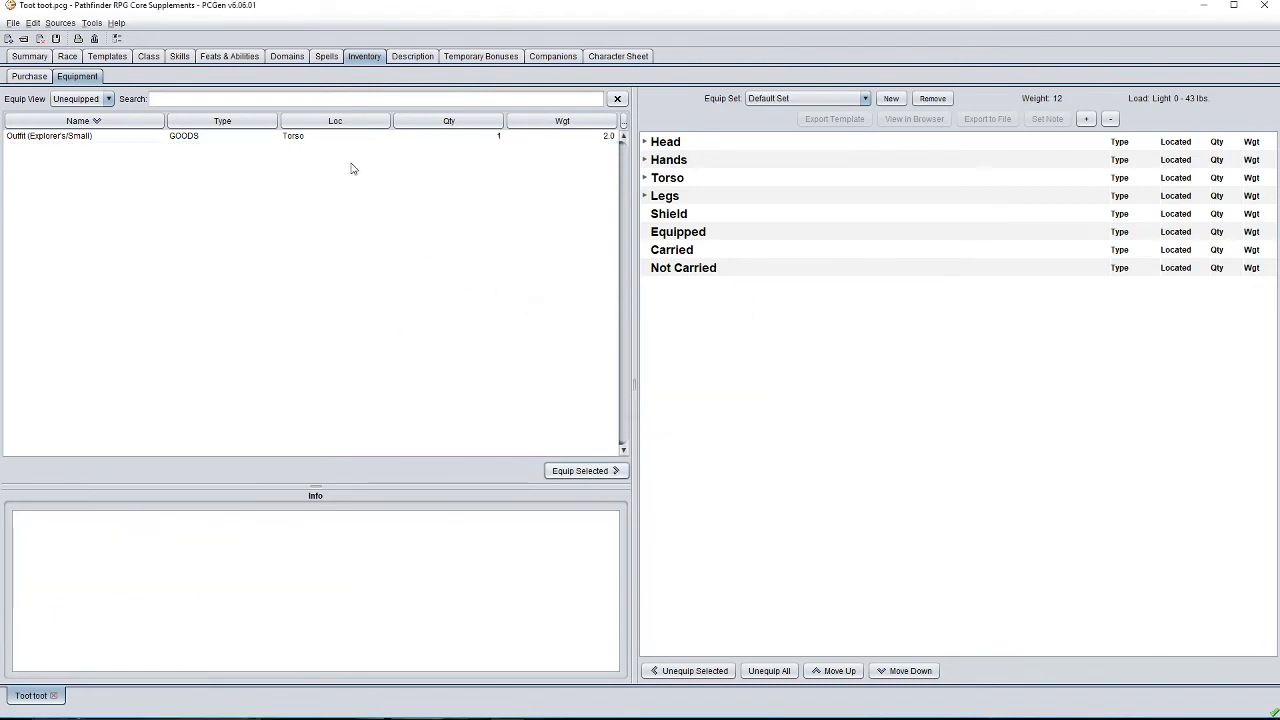
left_click(126, 140)
left_click(585, 471)
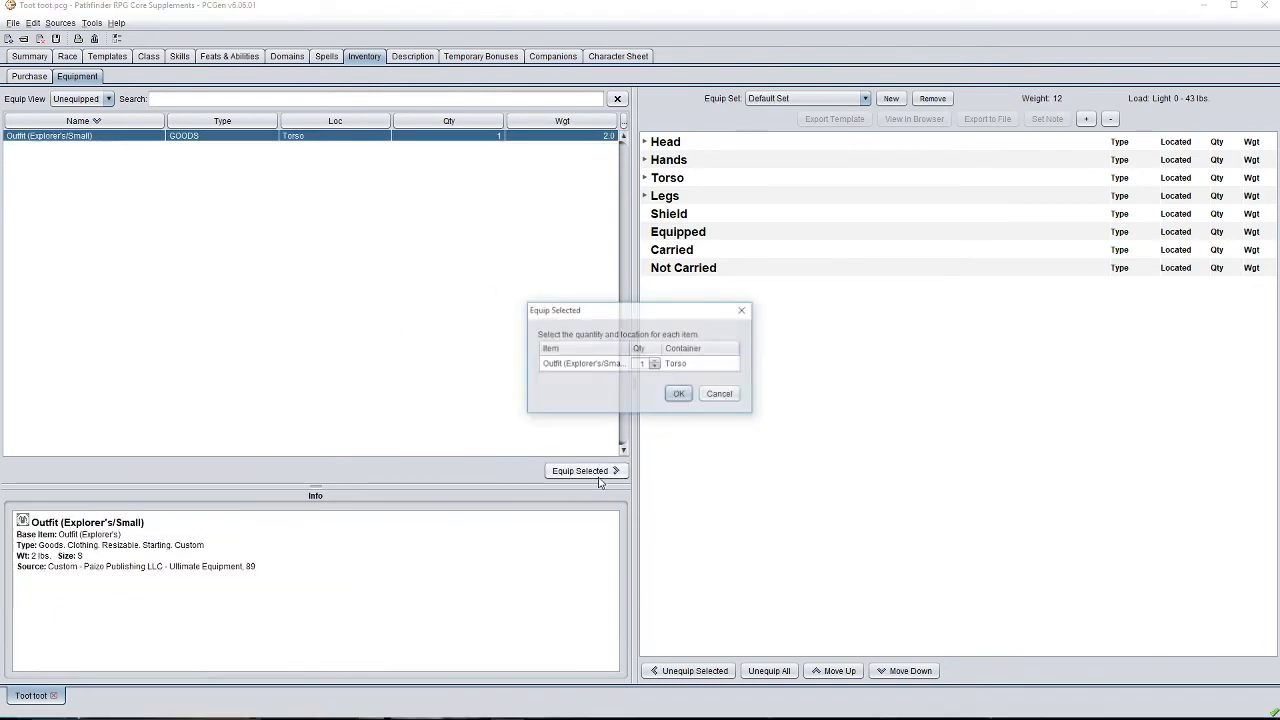
left_click(680, 394)
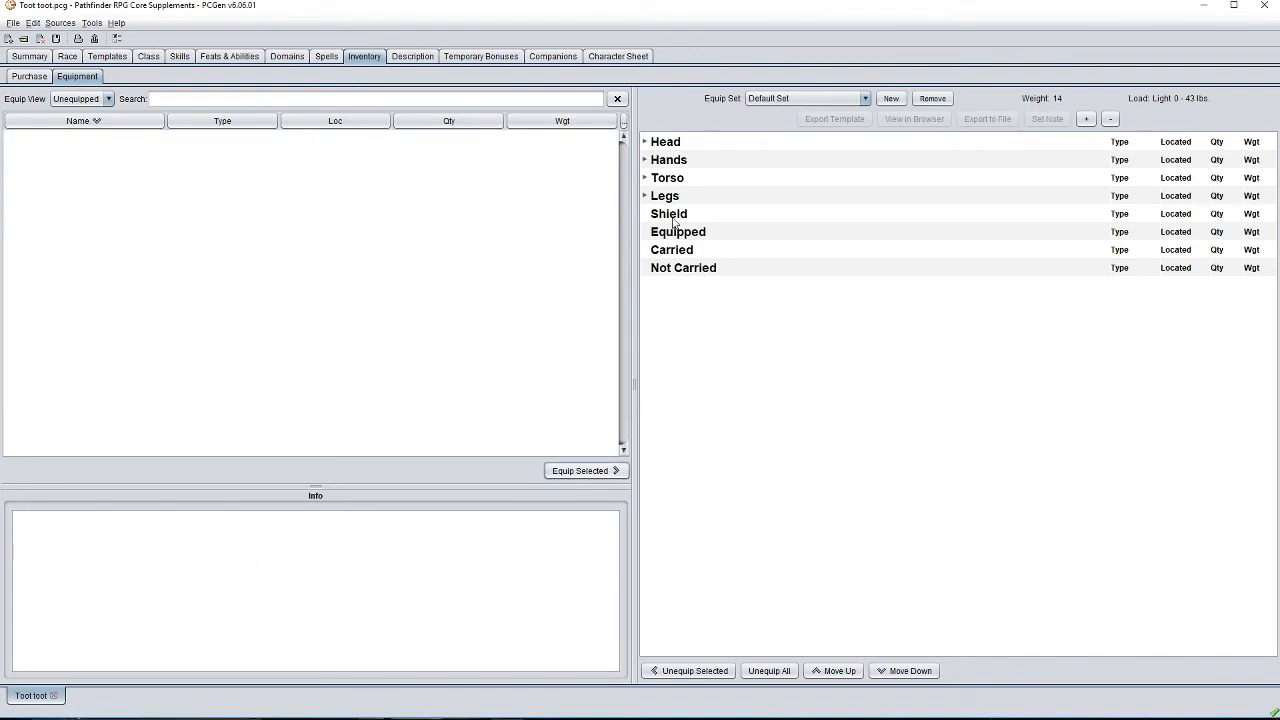
Expand the Head, Hands, Torso and Legs slots of the Default Set to check where the gear is equipped.
left_click(652, 145)
left_click(645, 142)
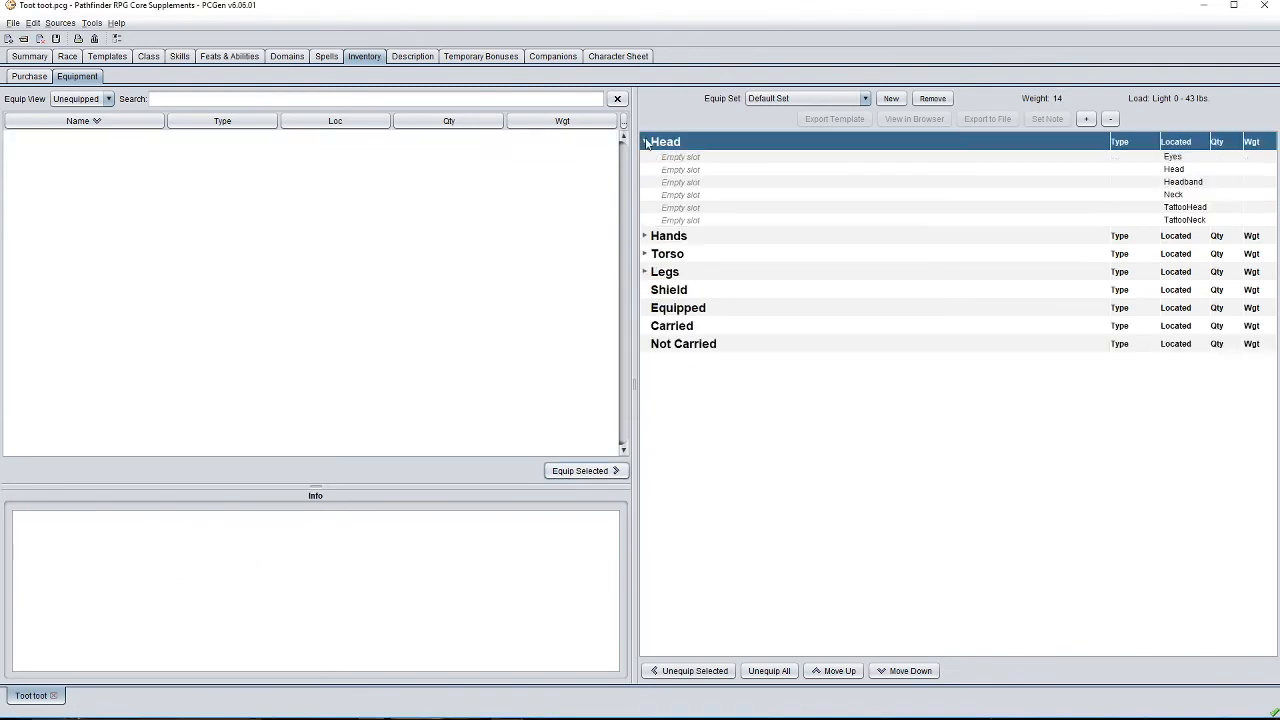
left_click(645, 237)
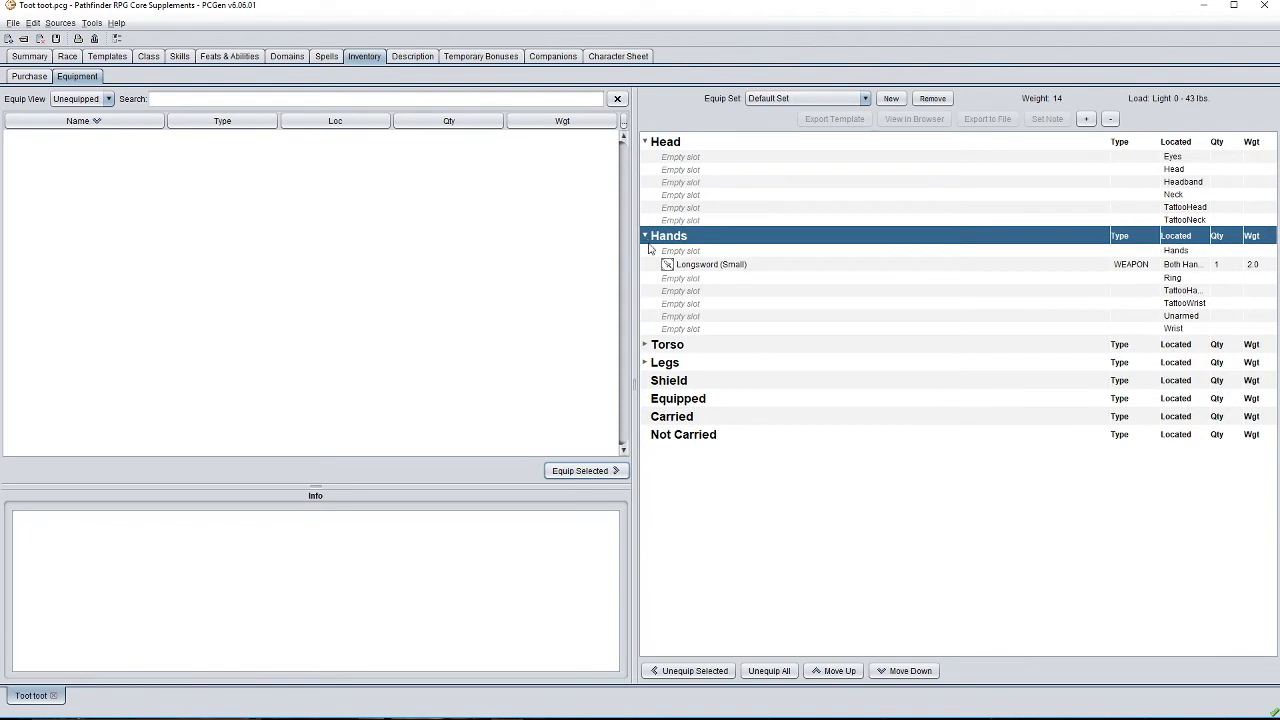
left_click(647, 346)
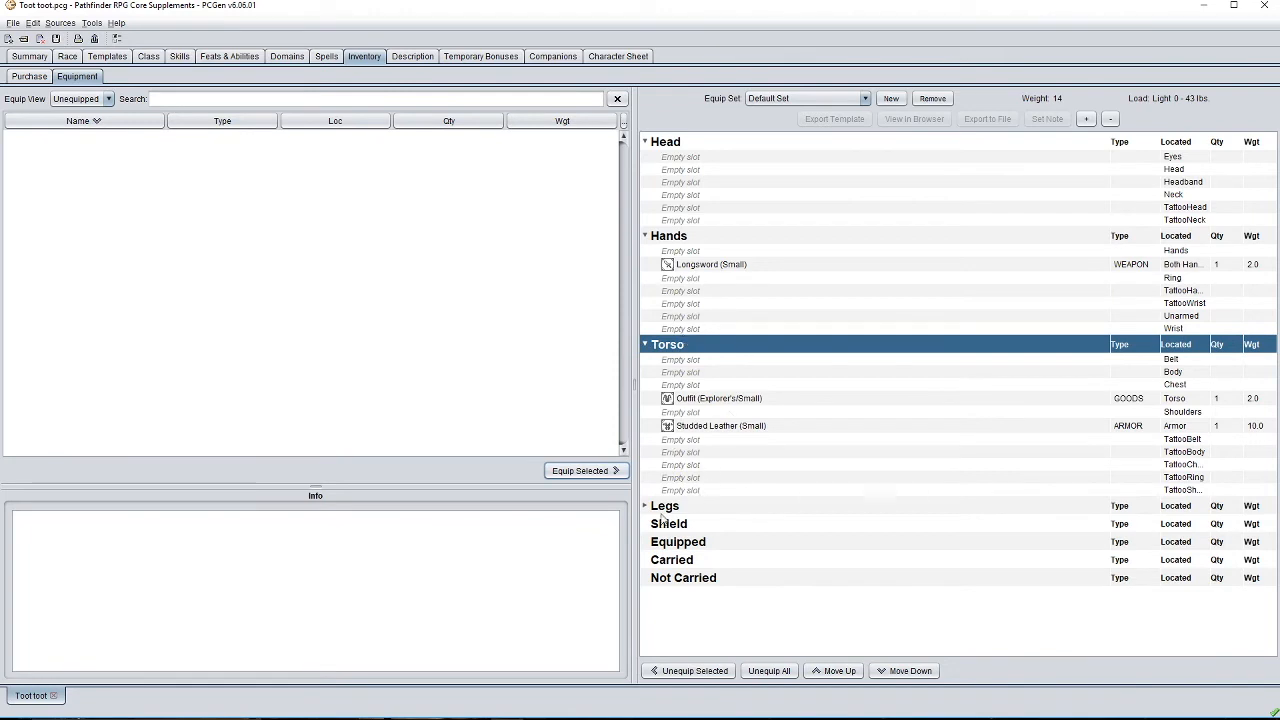
left_click(647, 507)
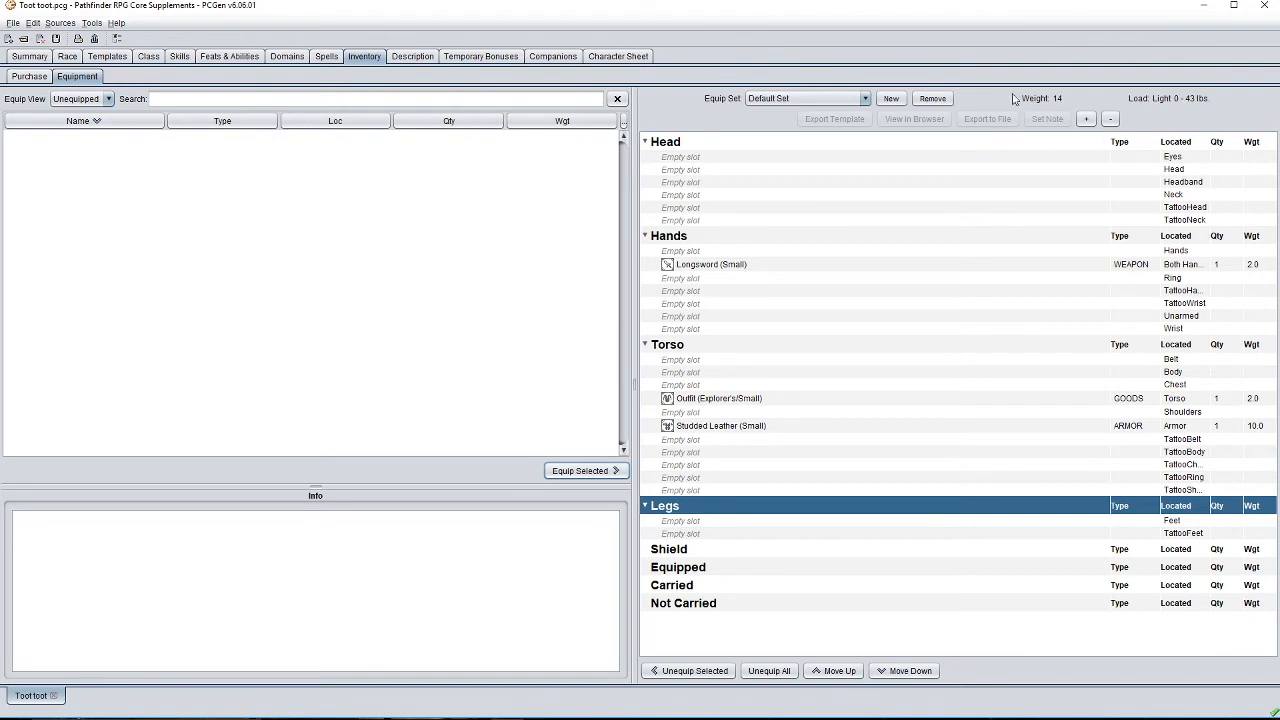
Review the character's summary statistics, the available templates, and the deity and domain lists.
left_click(30, 57)
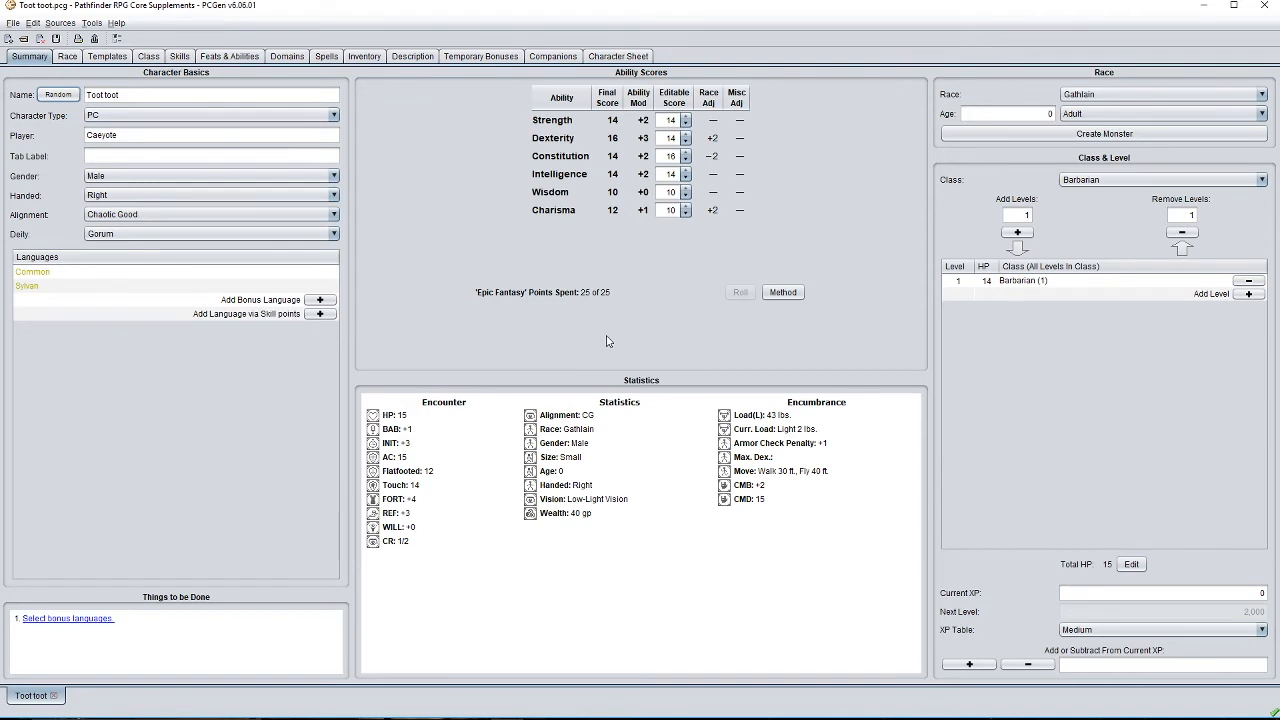
left_click(107, 57)
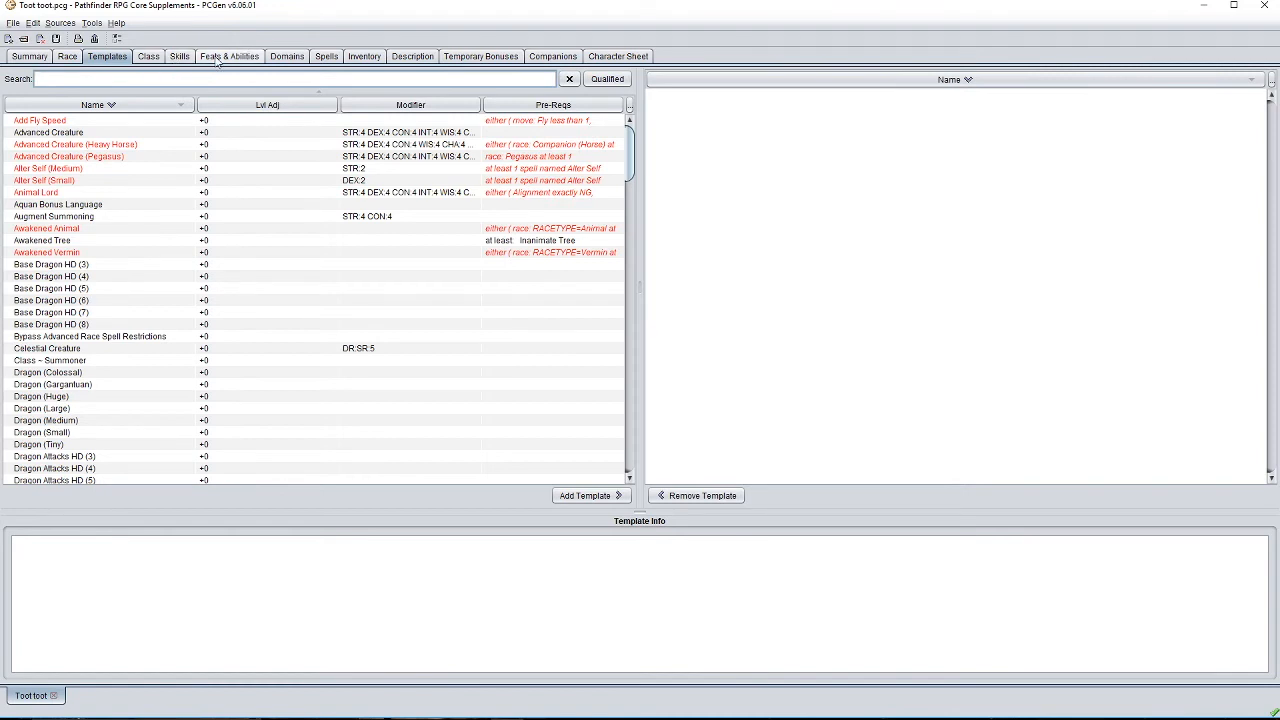
left_click(287, 57)
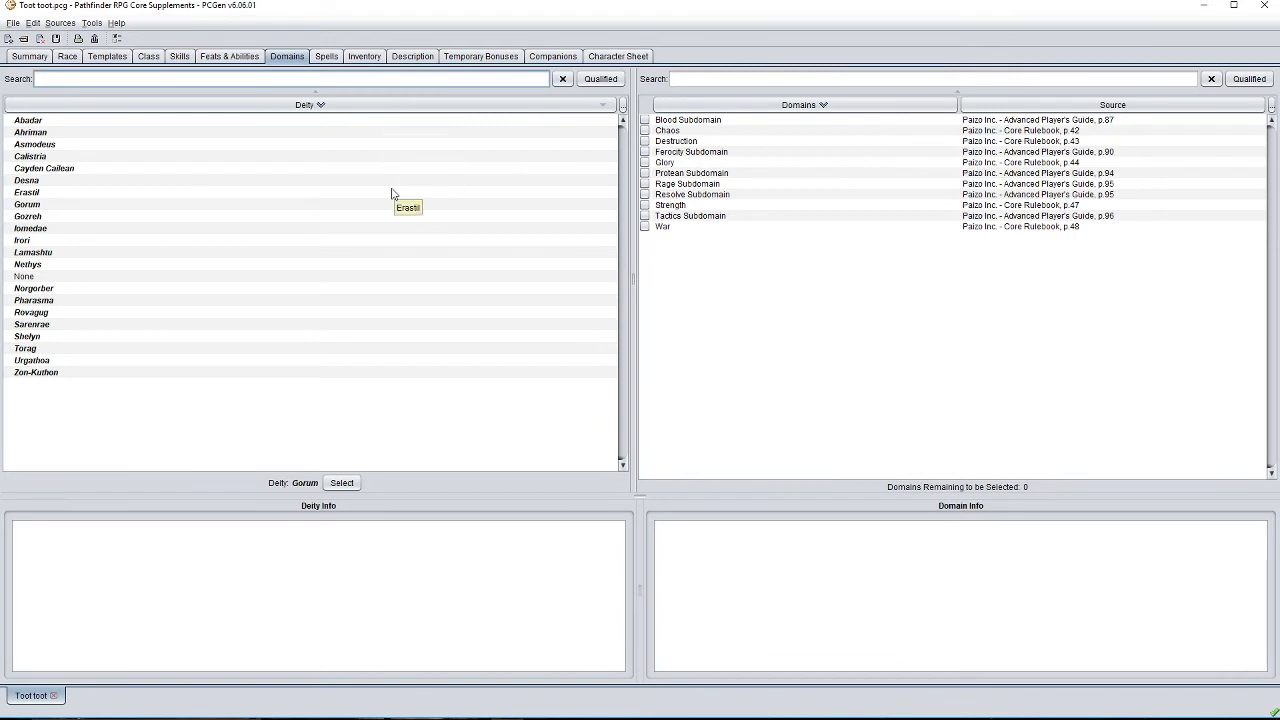
Examine the character's known spells, spell books and prepared spells, checking the summary in between.
left_click(326, 57)
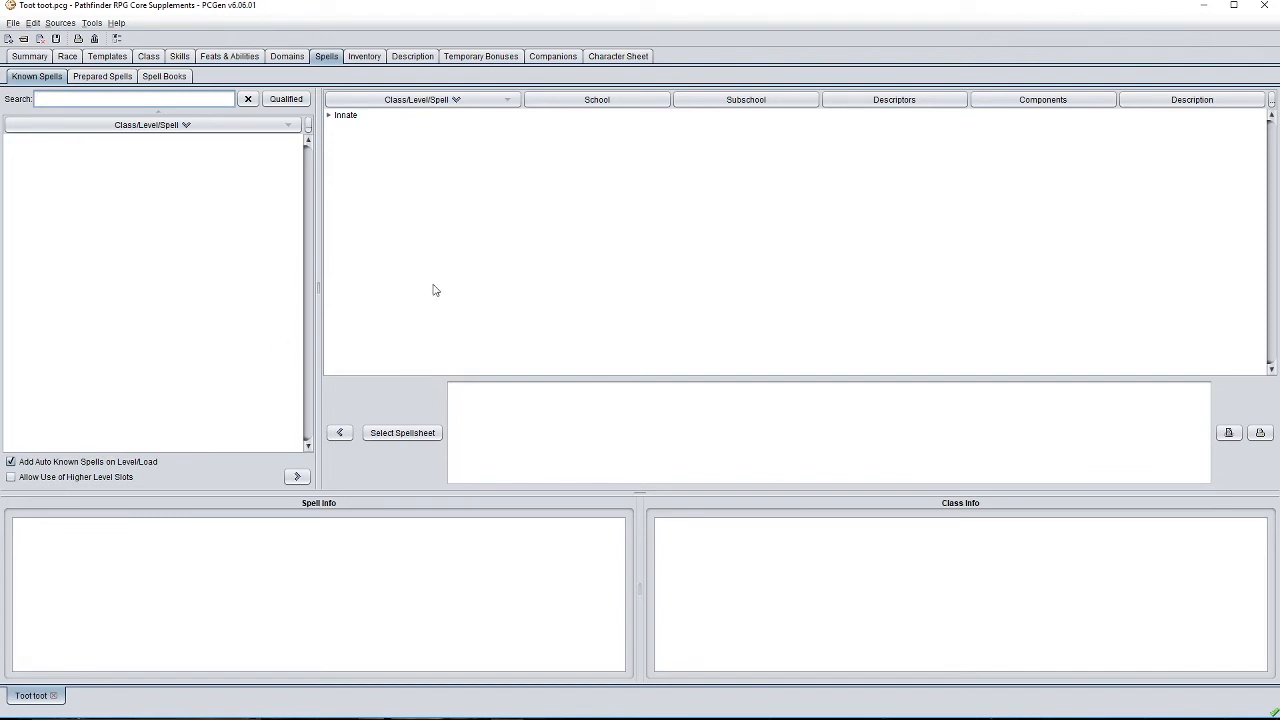
left_click(30, 57)
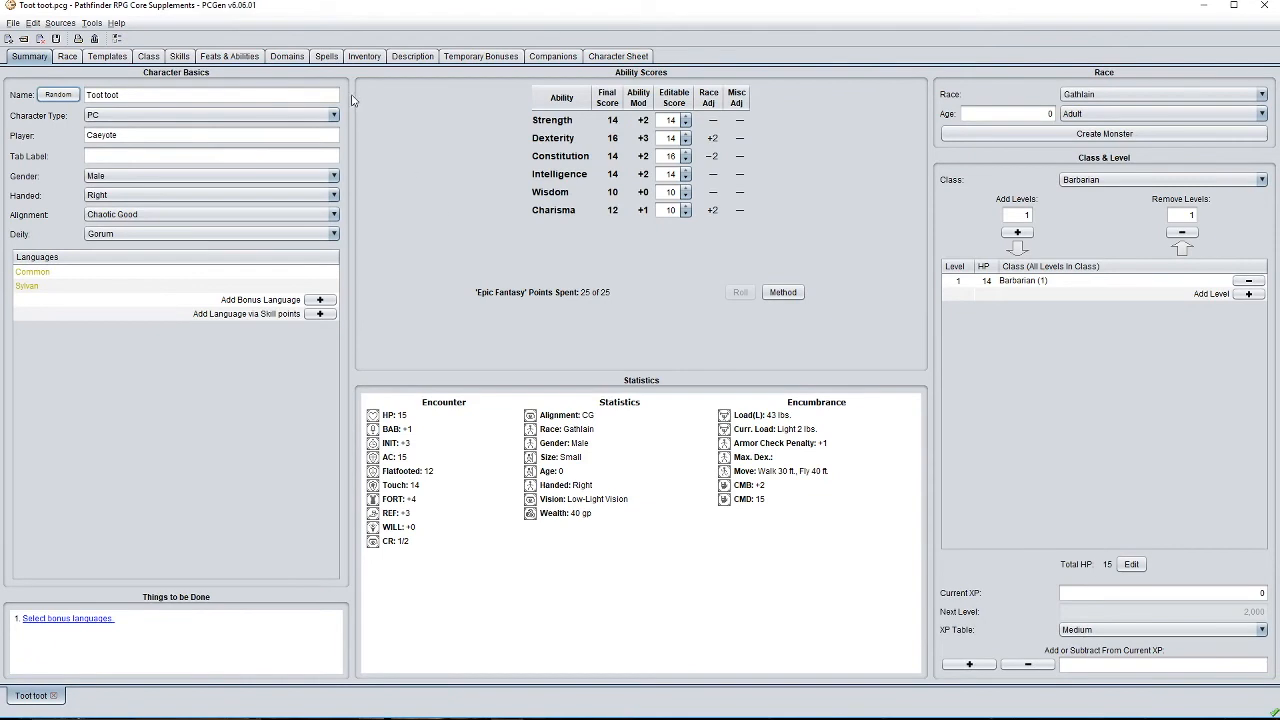
left_click(334, 58)
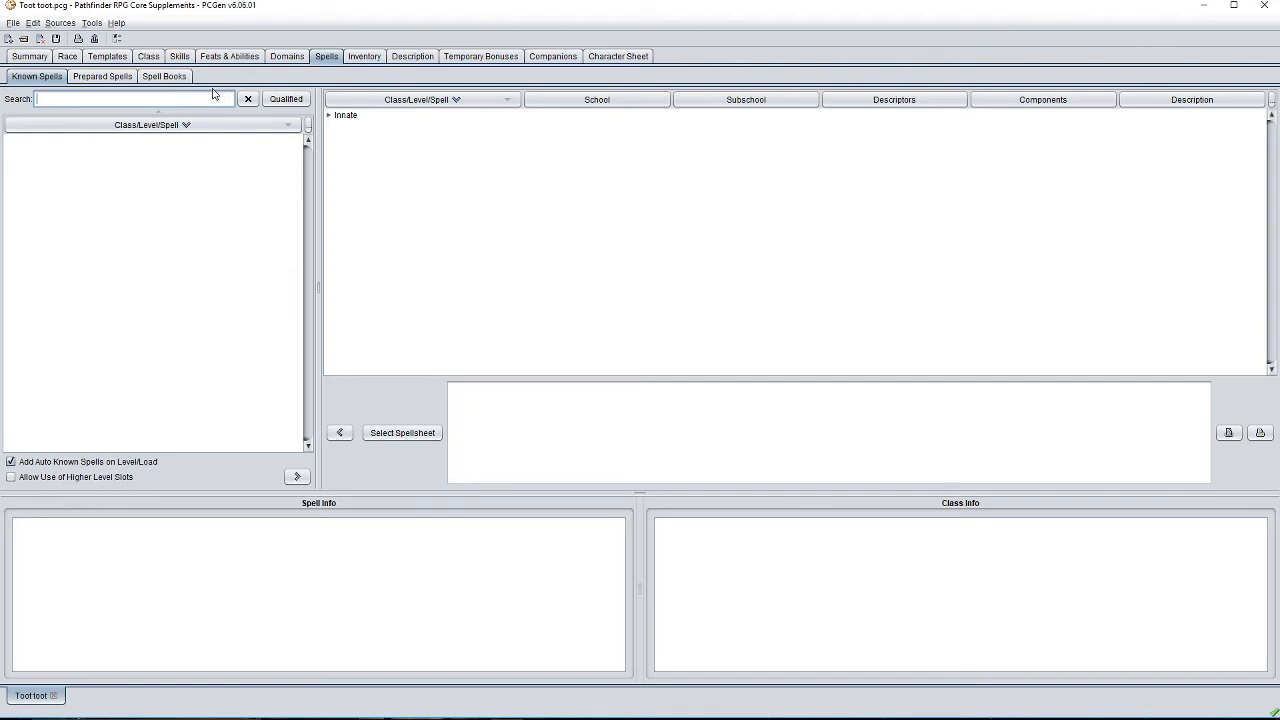
left_click(180, 80)
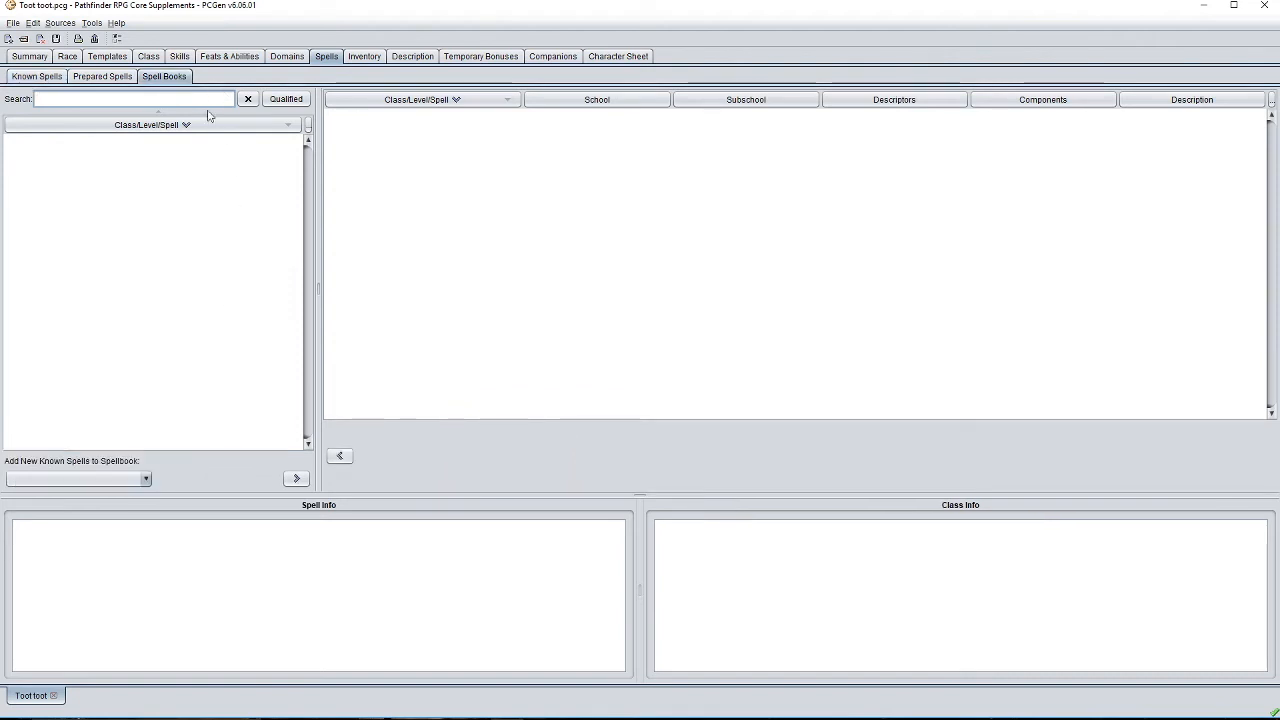
left_click(148, 482)
left_click(148, 482)
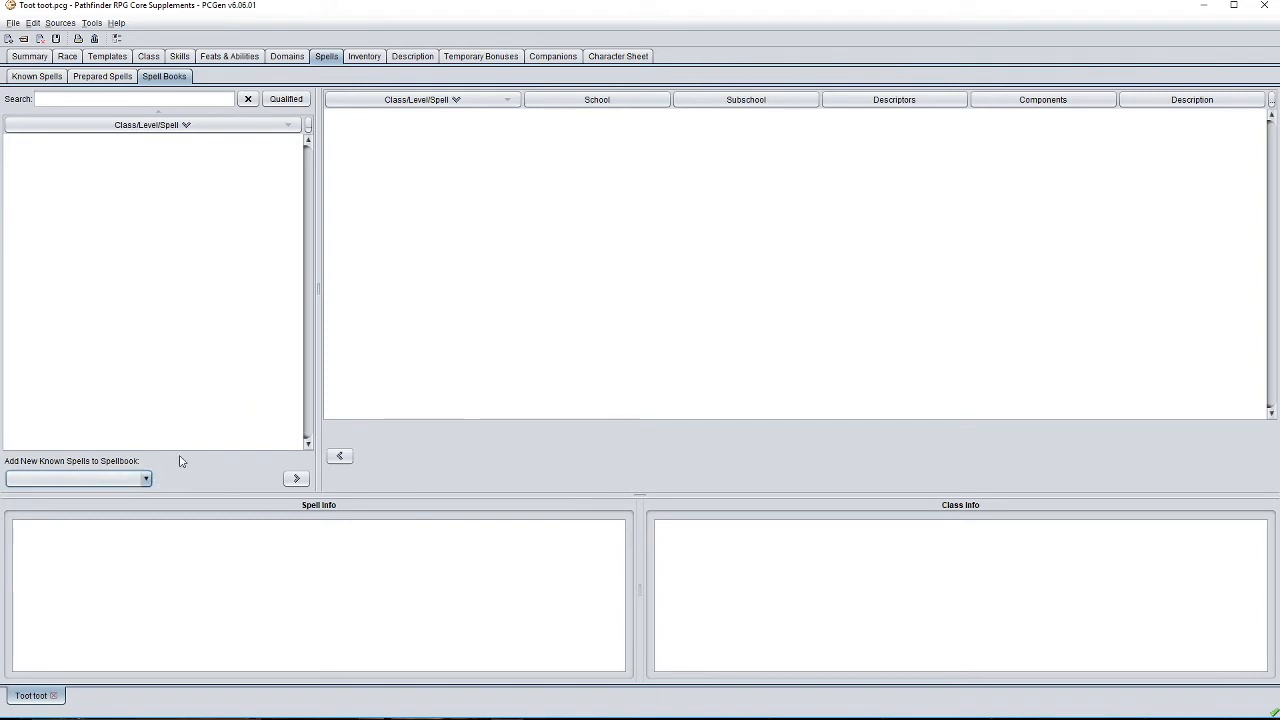
left_click(89, 78)
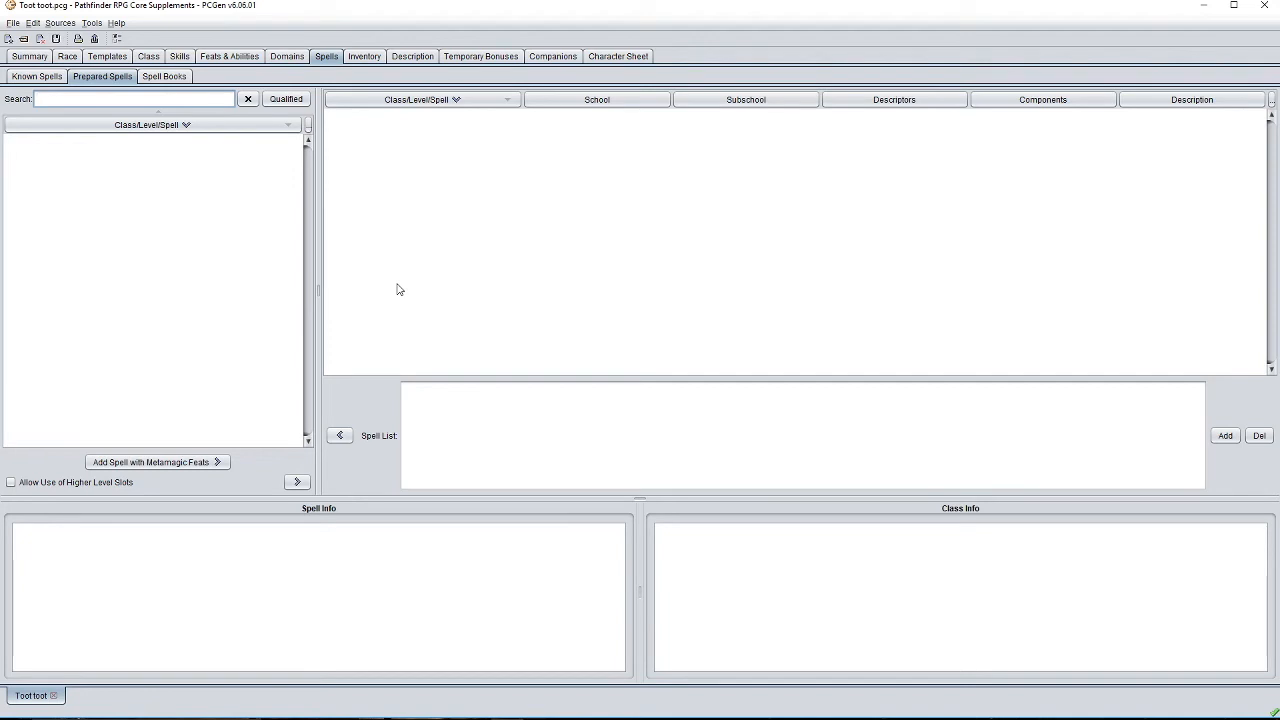
View the character's description details and the portrait page.
left_click(401, 58)
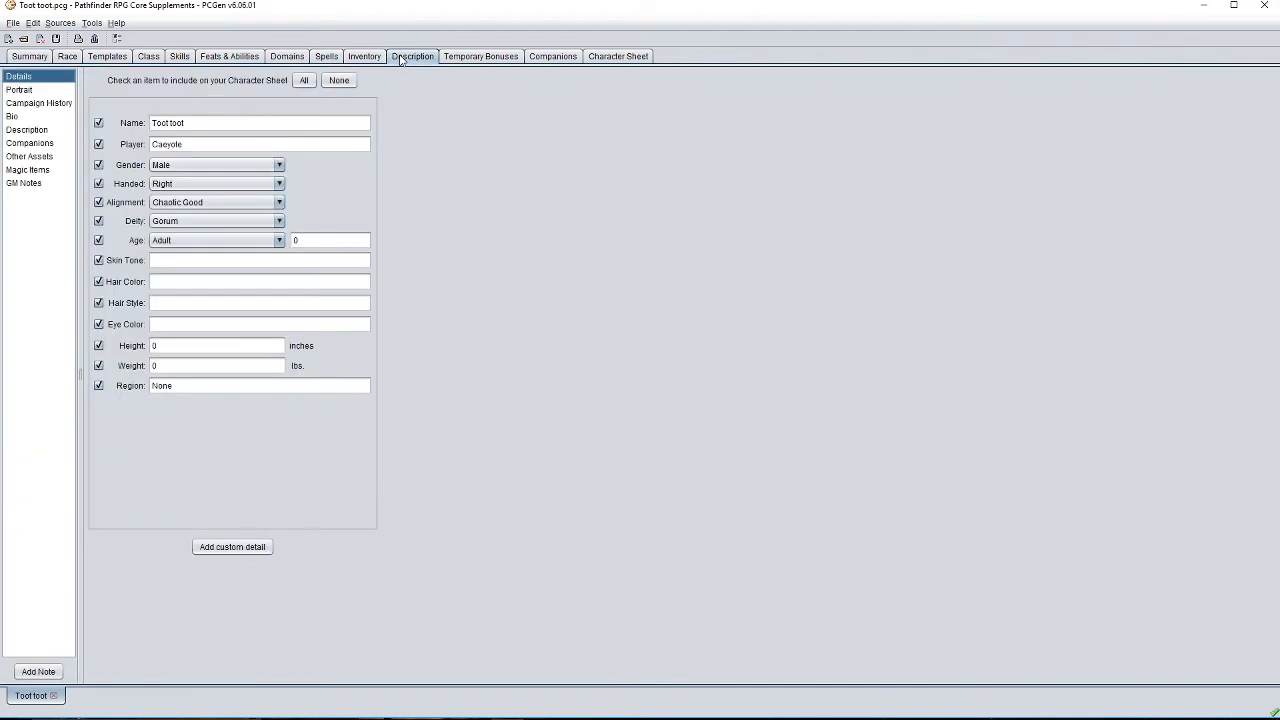
left_click(30, 117)
left_click(30, 92)
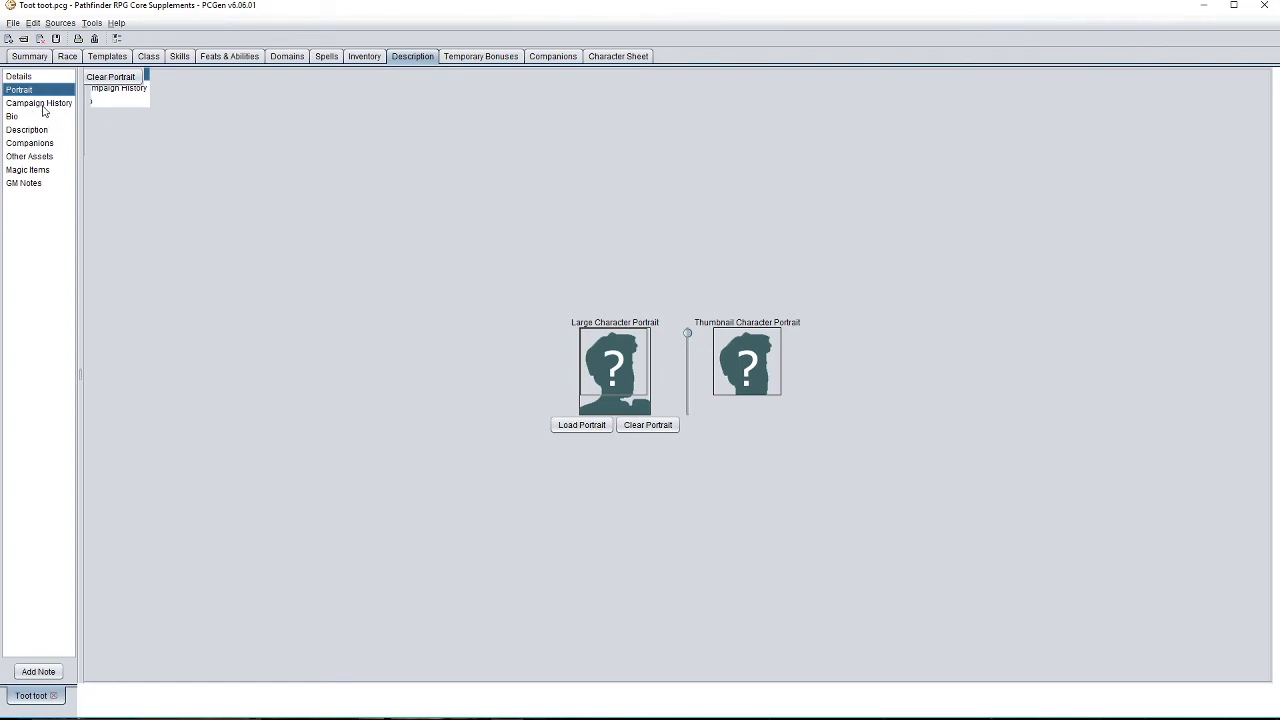
Restart PCGen with the Pathfinder RPG Core Supplements source loaded and reopen the Toot toot character.
left_click(1270, 8)
left_click(652, 386)
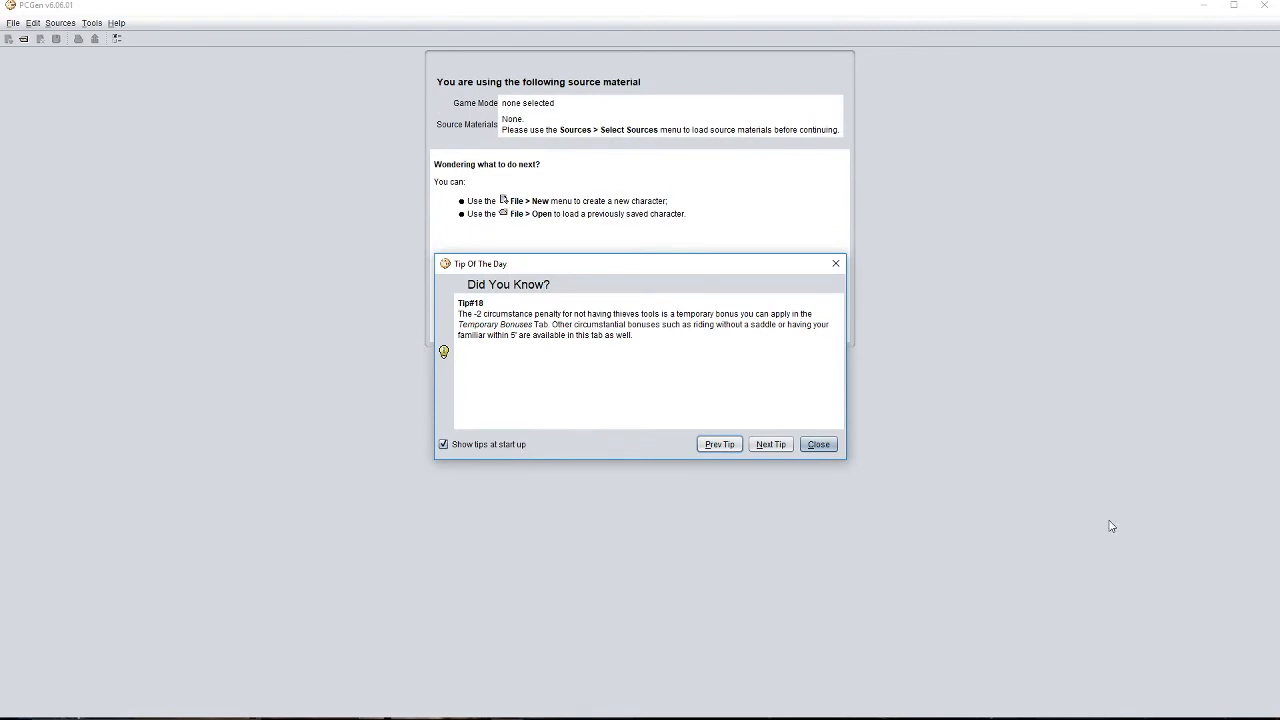
left_click(826, 446)
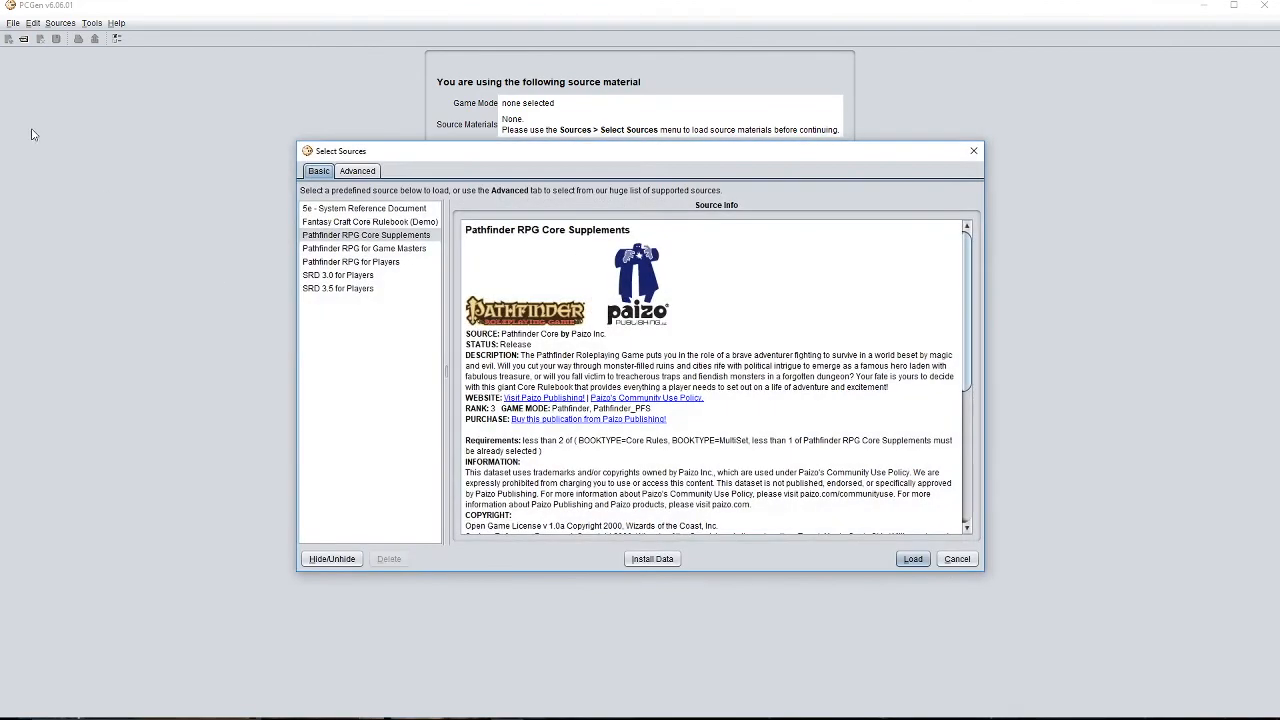
left_click(910, 558)
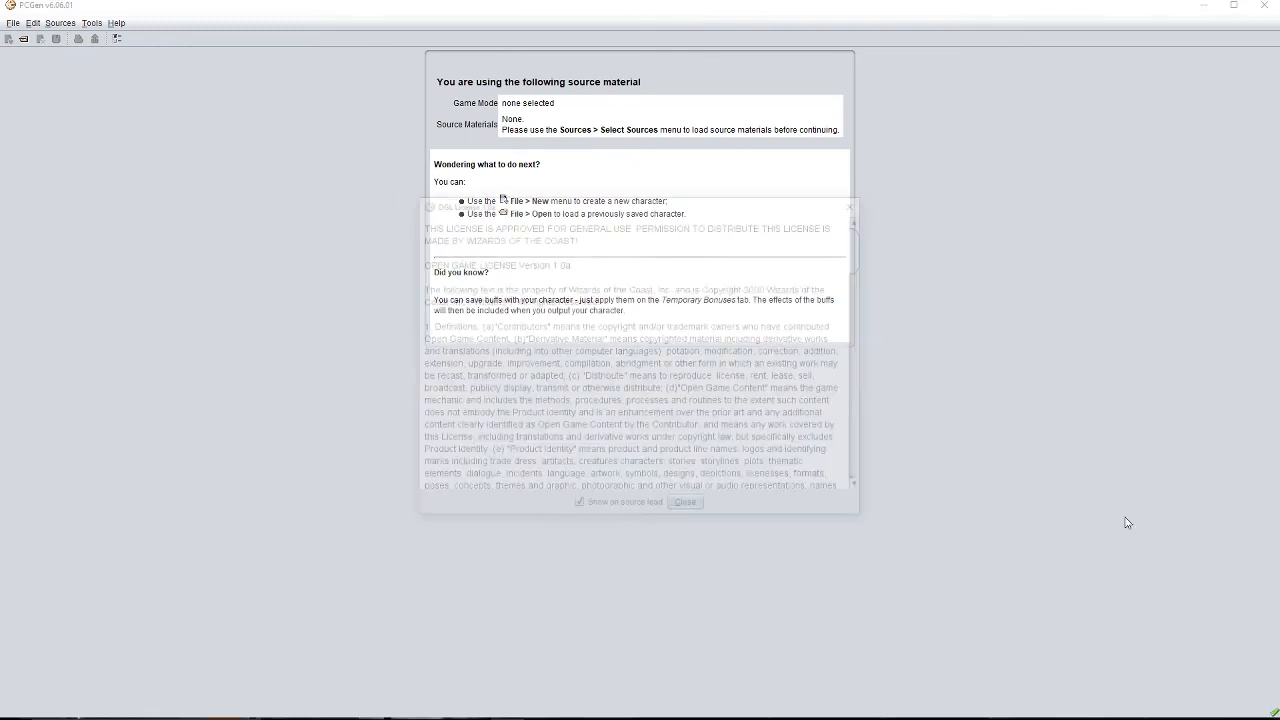
left_click(687, 508)
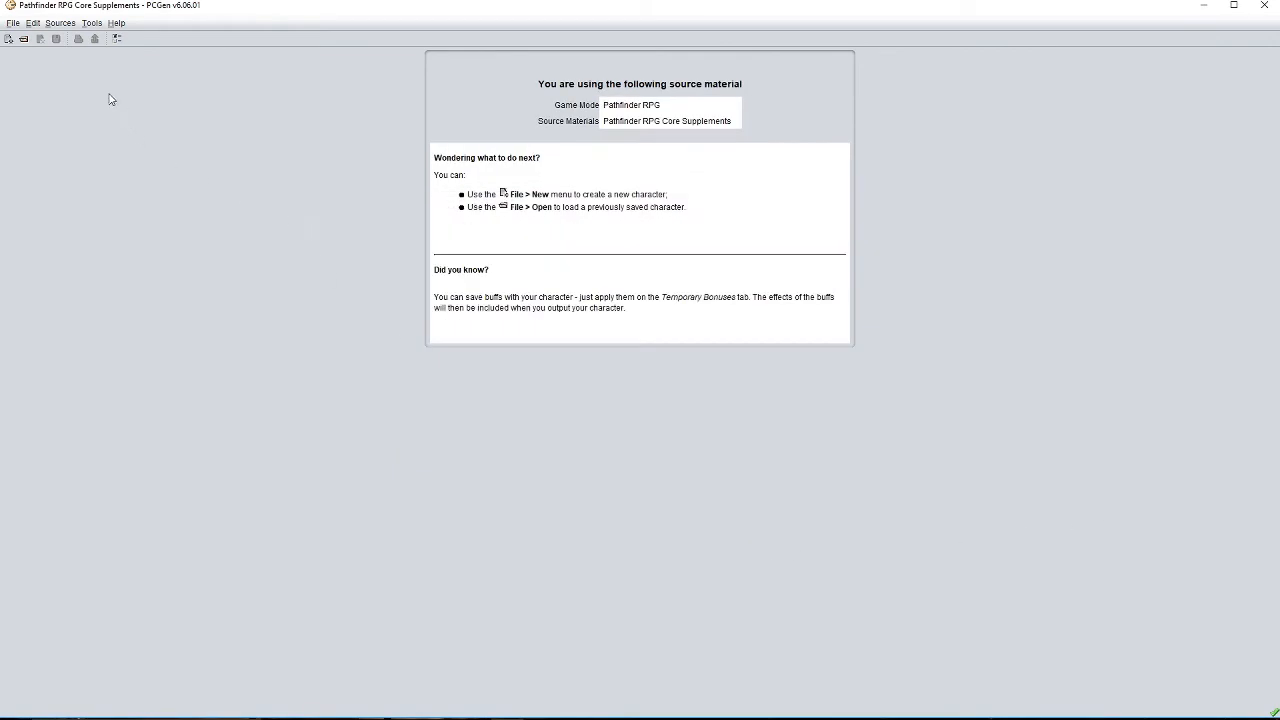
left_click(23, 38)
double_click(505, 358)
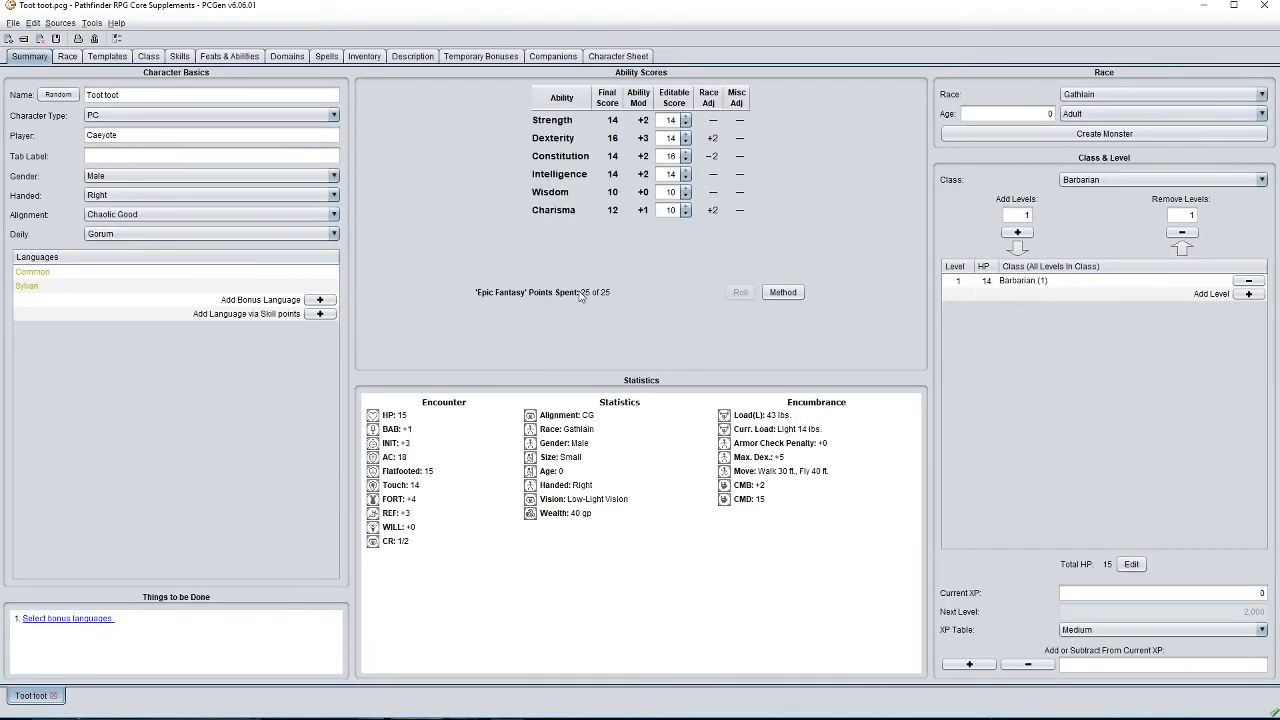
View the character's description details, companions and temporary bonuses.
left_click(419, 58)
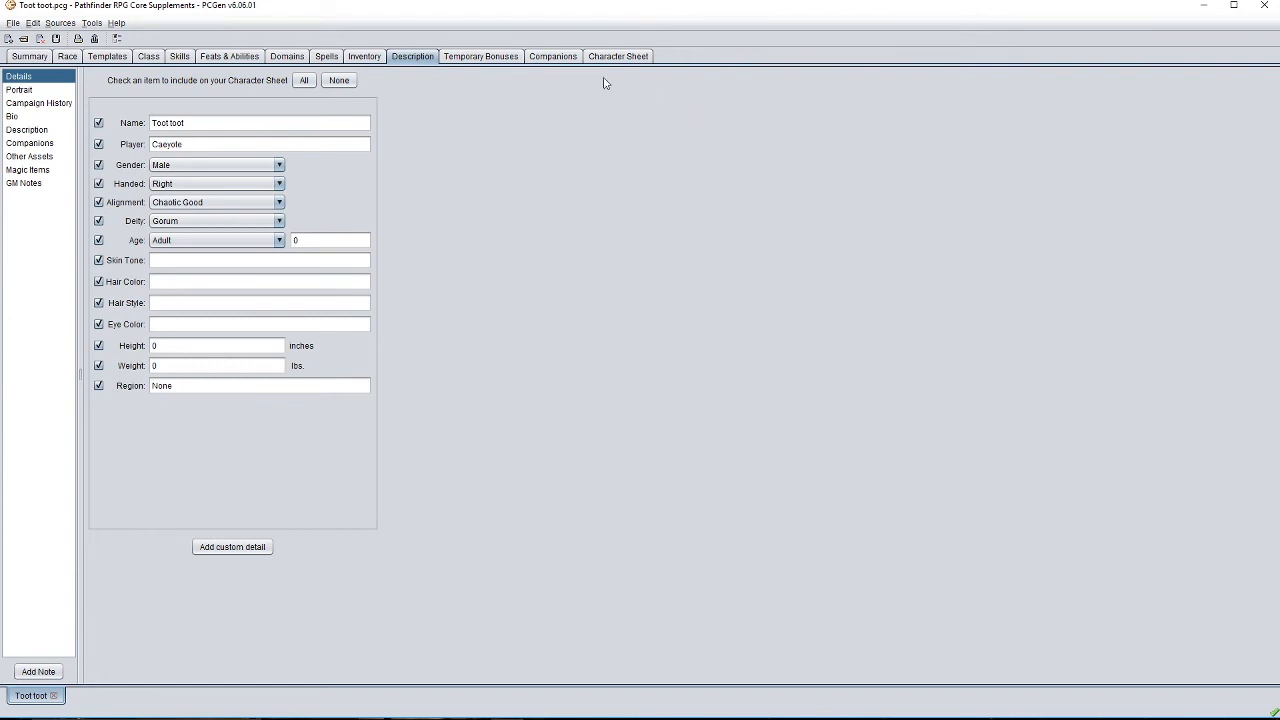
left_click(555, 62)
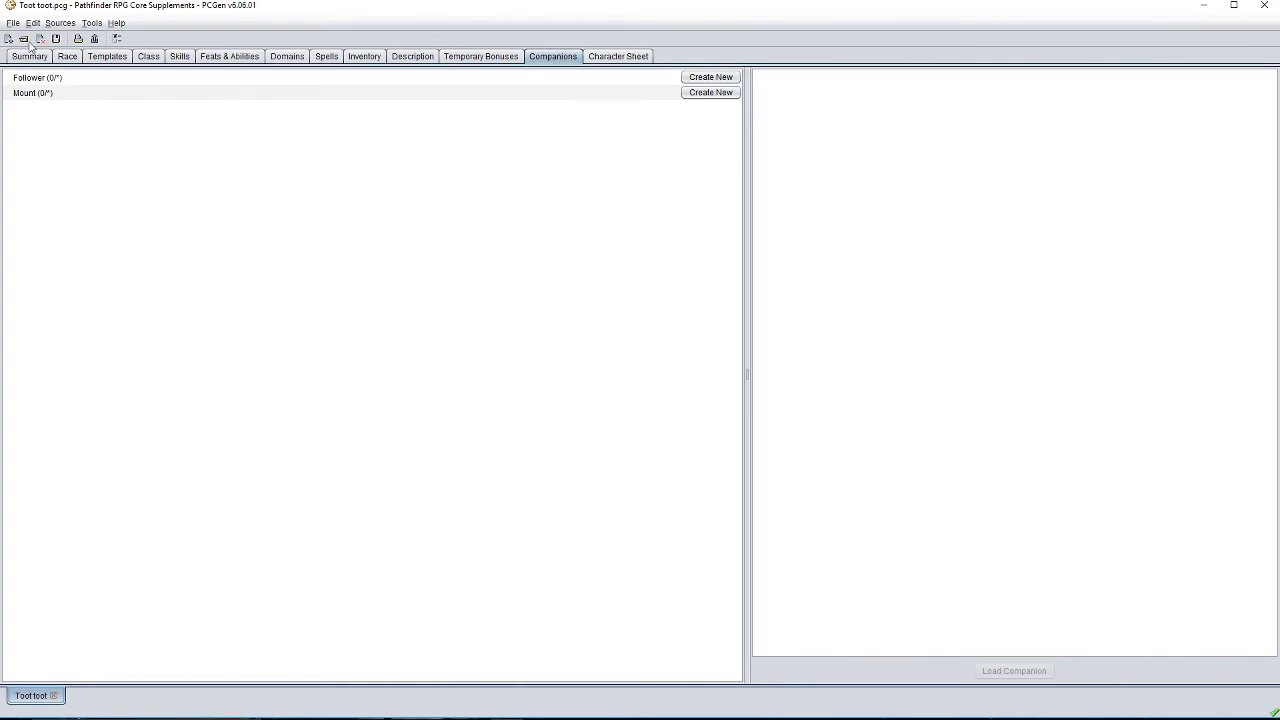
left_click(481, 58)
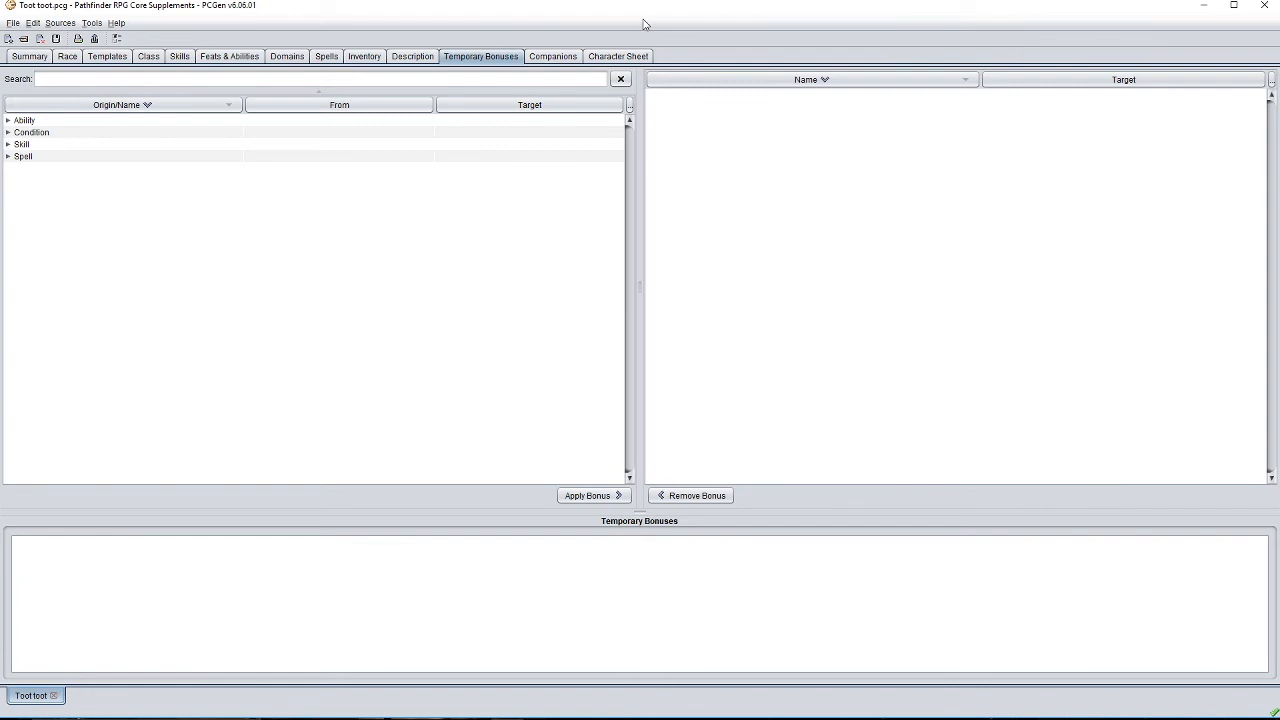
Examine the full character sheet preview, from ability scores and skills to special qualities, feats and spell-like abilities.
left_click(619, 58)
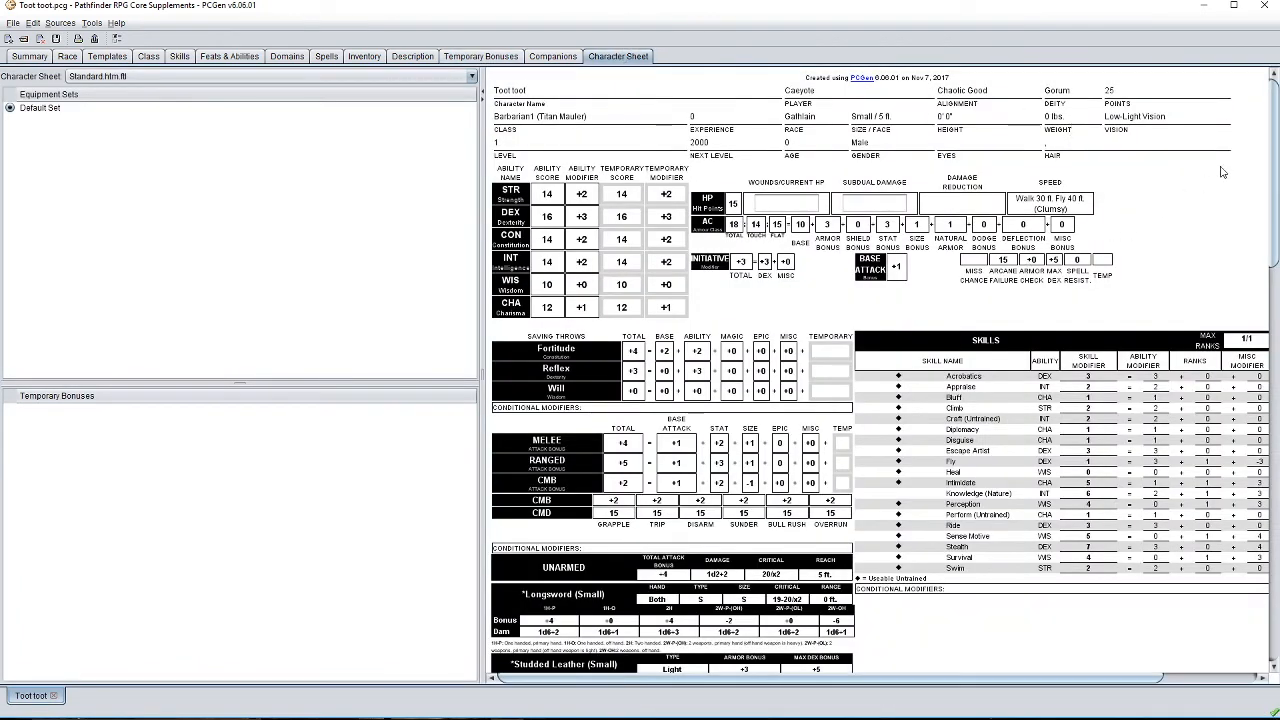
mouse_move(1275, 150)
left_mouse_down()
mouse_move(1268, 575)
mouse_move(1277, 303)
mouse_move(1265, 140)
left_mouse_up()
left_click_drag(1272, 112, 1272, 185)
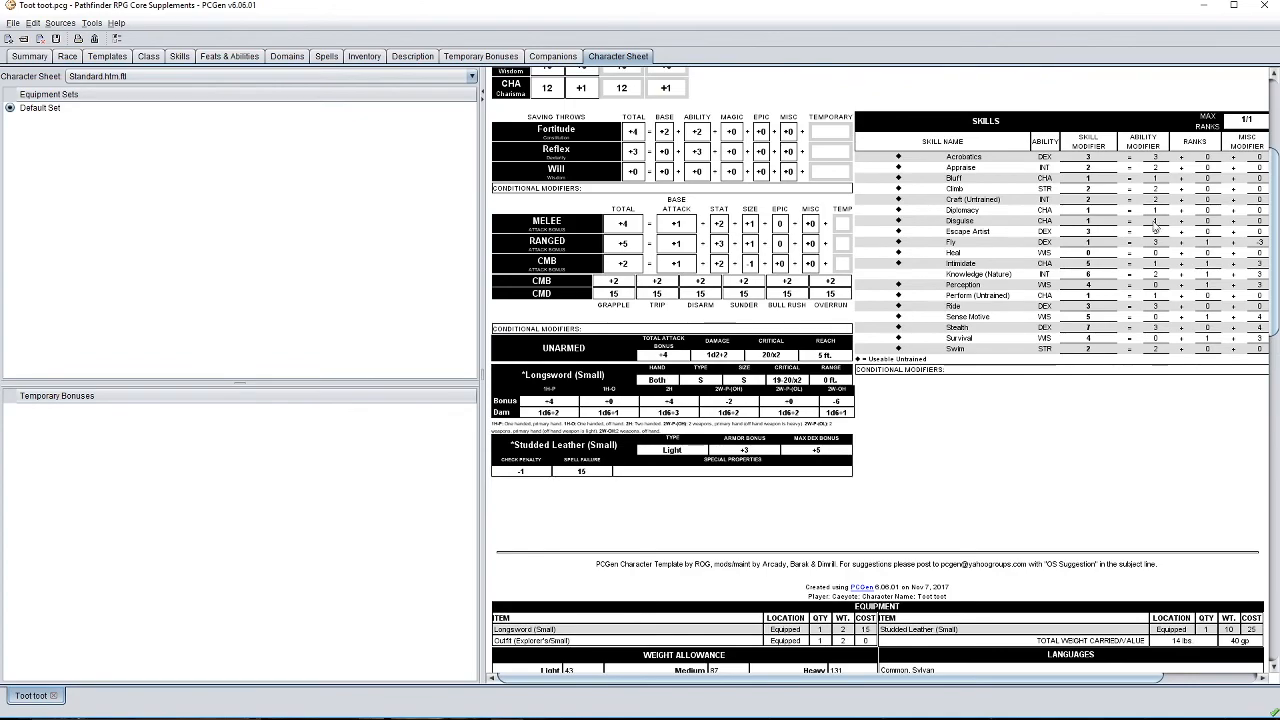
scroll(1273, 370, "down", 5)
scroll(1273, 370, "down", 6)
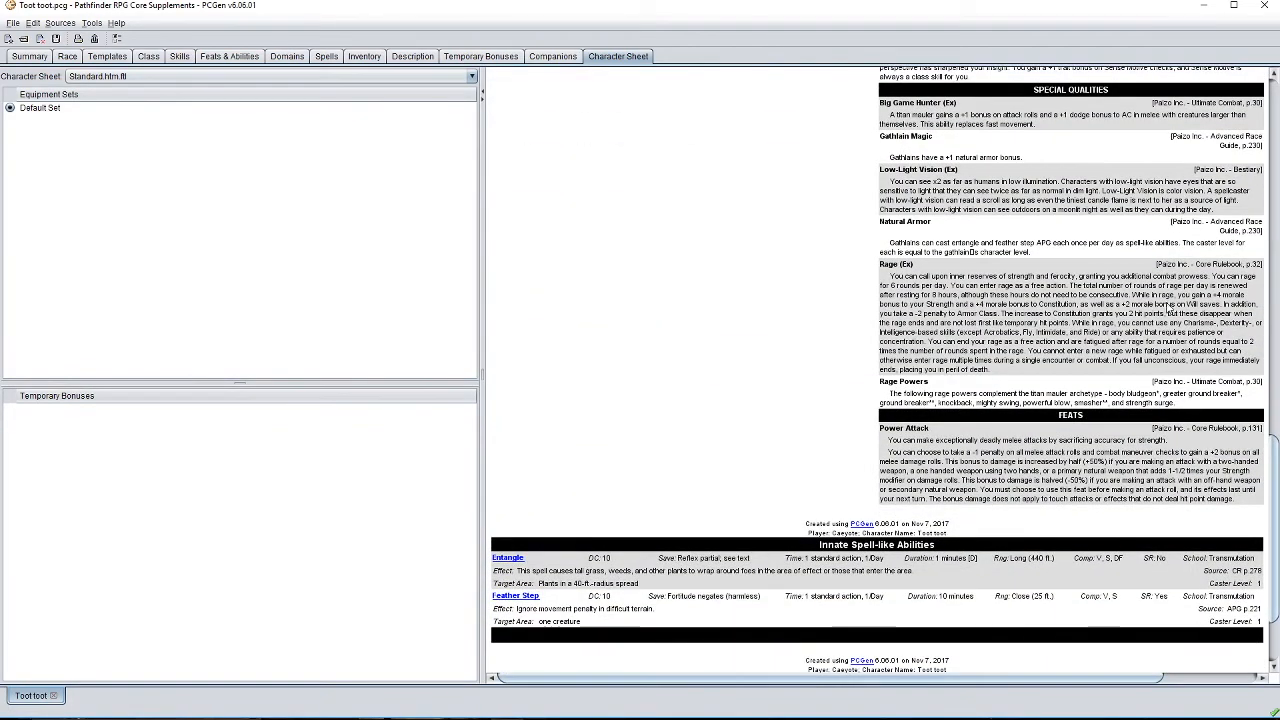
left_click_drag(1274, 474, 1274, 473)
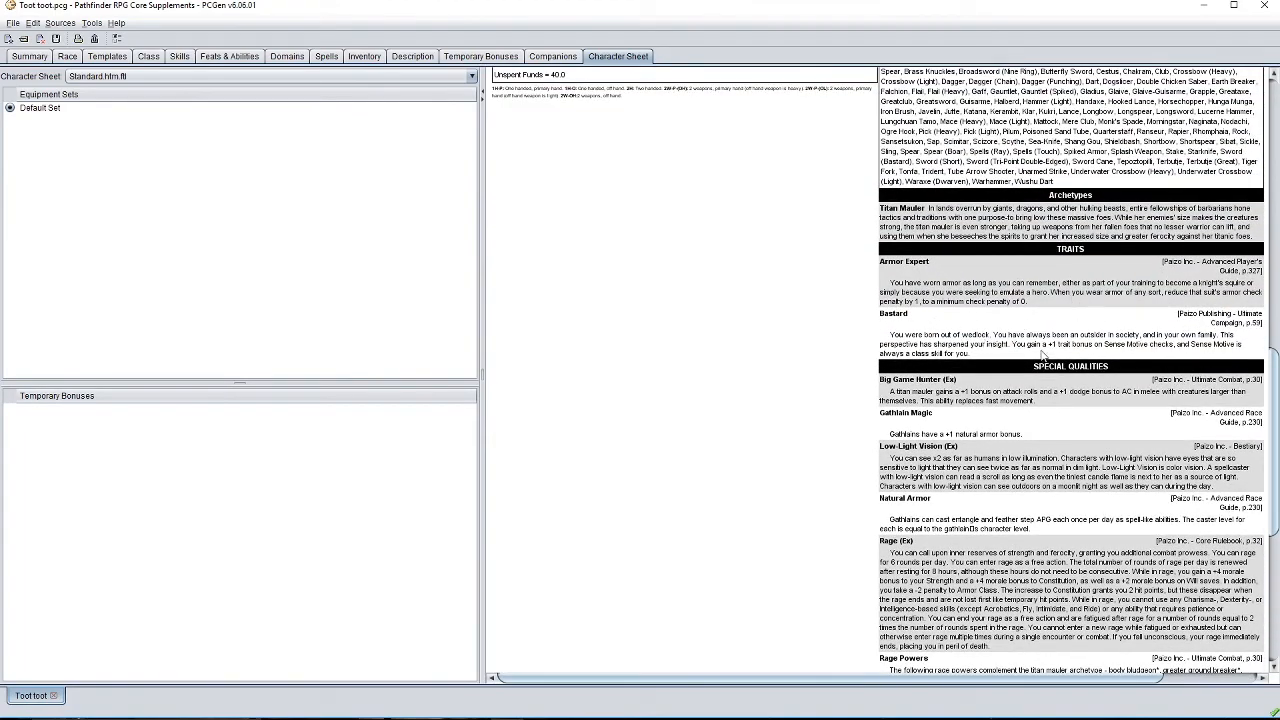
scroll(1272, 403, "up", 15)
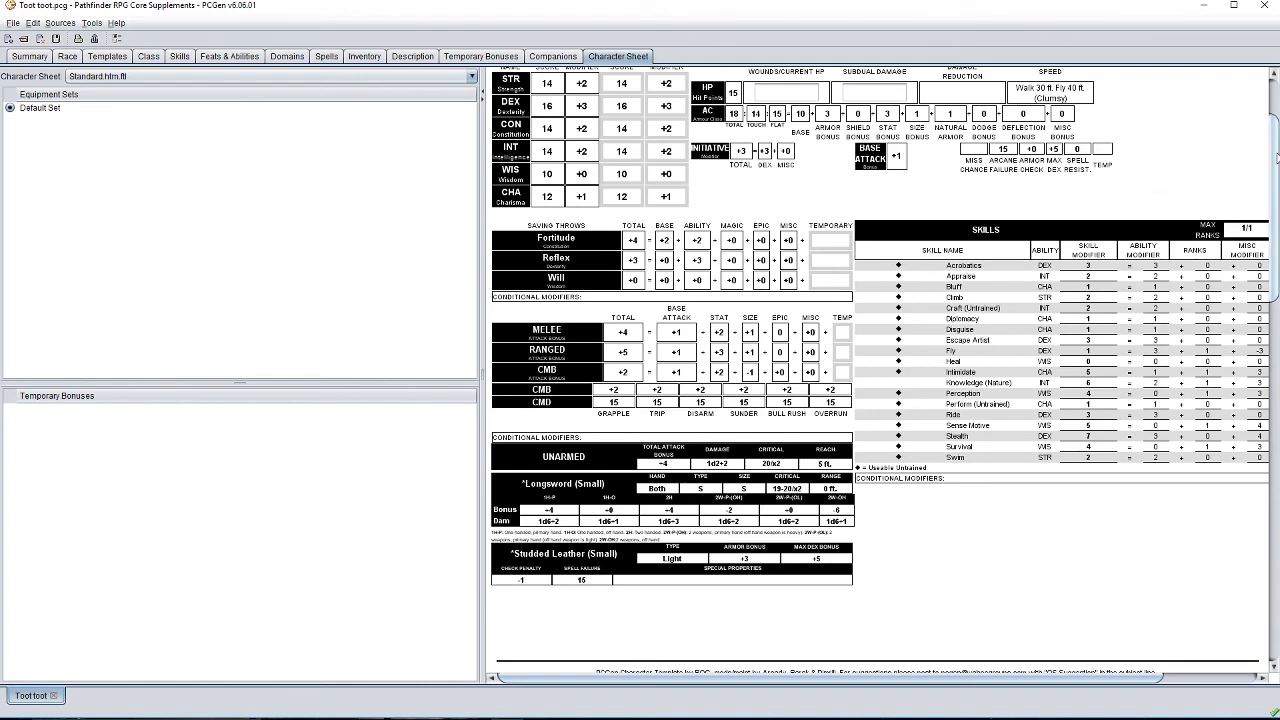
scroll(1276, 157, "up", 3)
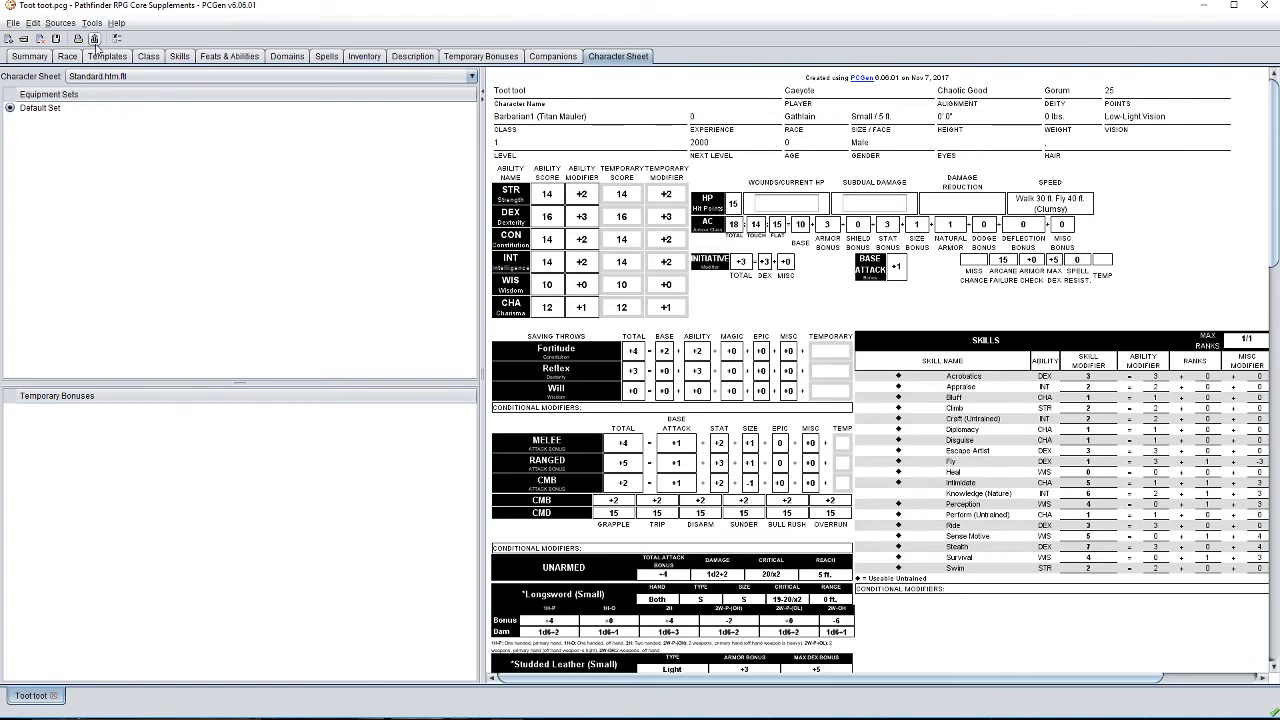
Export the character to Toot toot.pdf using the csheet_fantasy_std_red_light.xslt template.
left_click(96, 40)
mouse_move(781, 357)
left_mouse_down()
mouse_move(785, 395)
mouse_move(786, 375)
mouse_move(798, 397)
mouse_move(797, 345)
left_mouse_up()
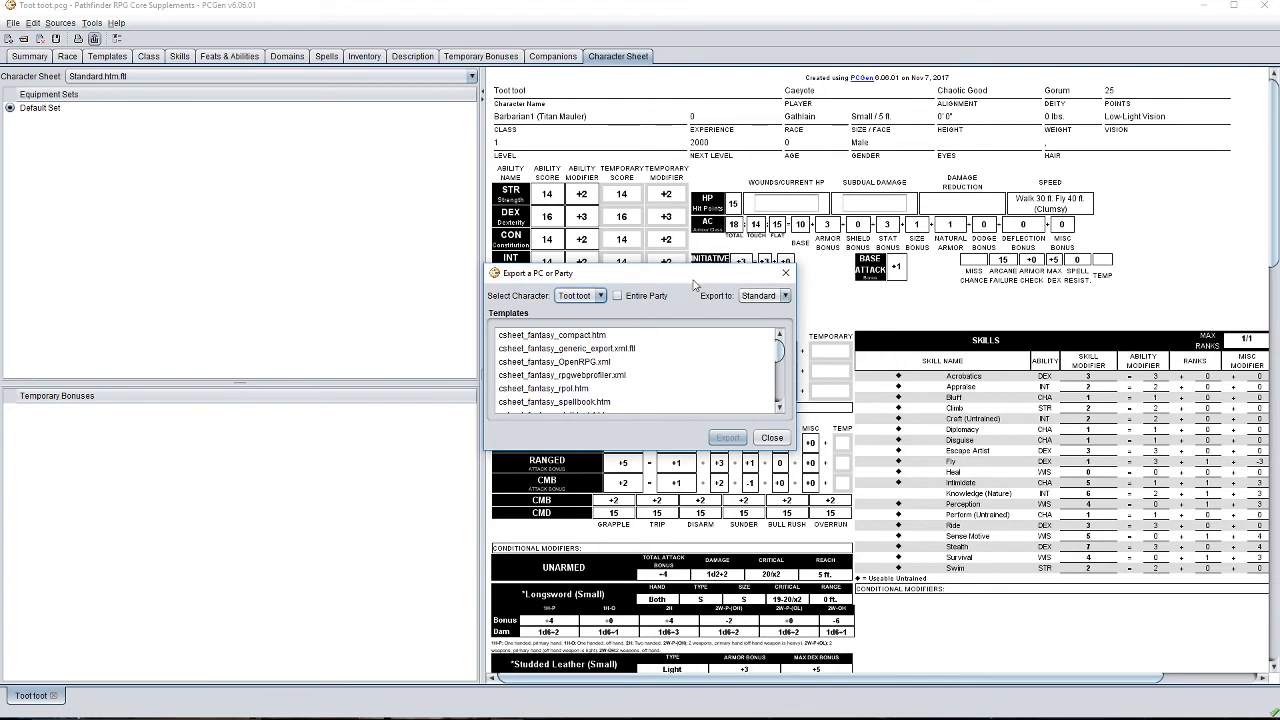
left_click(784, 297)
left_click(770, 320)
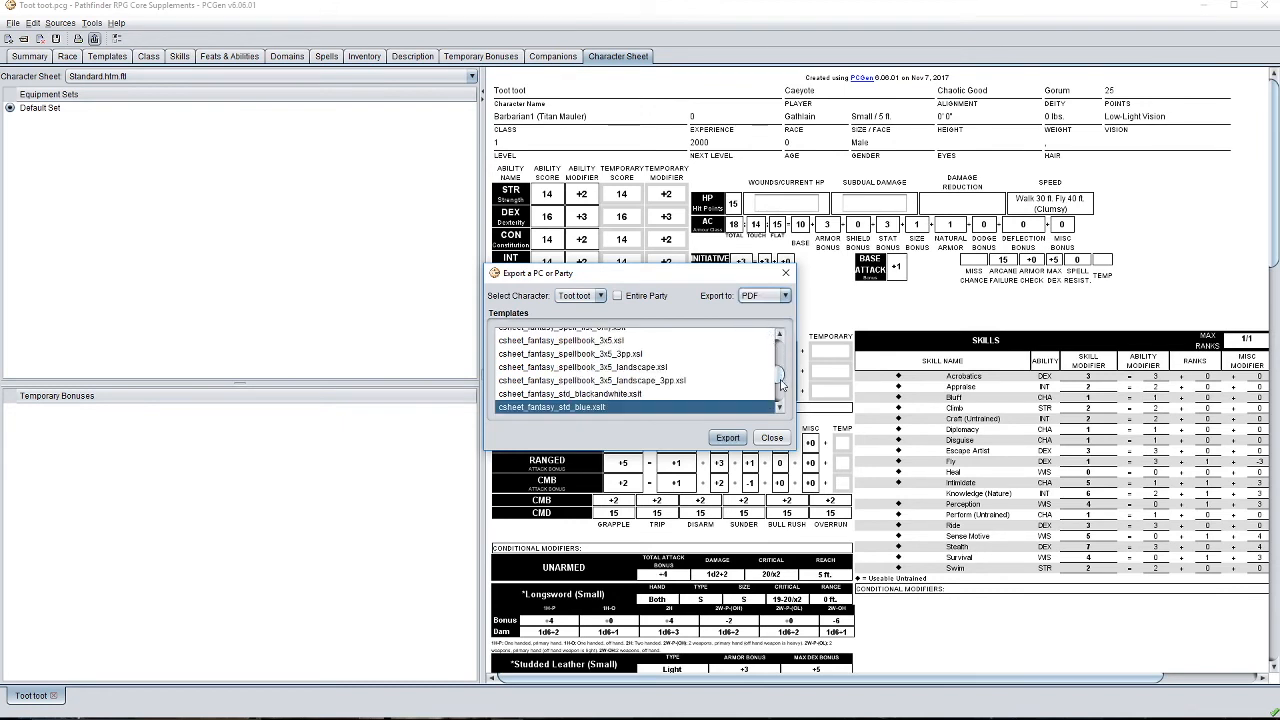
mouse_move(782, 376)
left_mouse_down()
mouse_move(781, 405)
mouse_move(778, 372)
mouse_move(781, 391)
left_mouse_up()
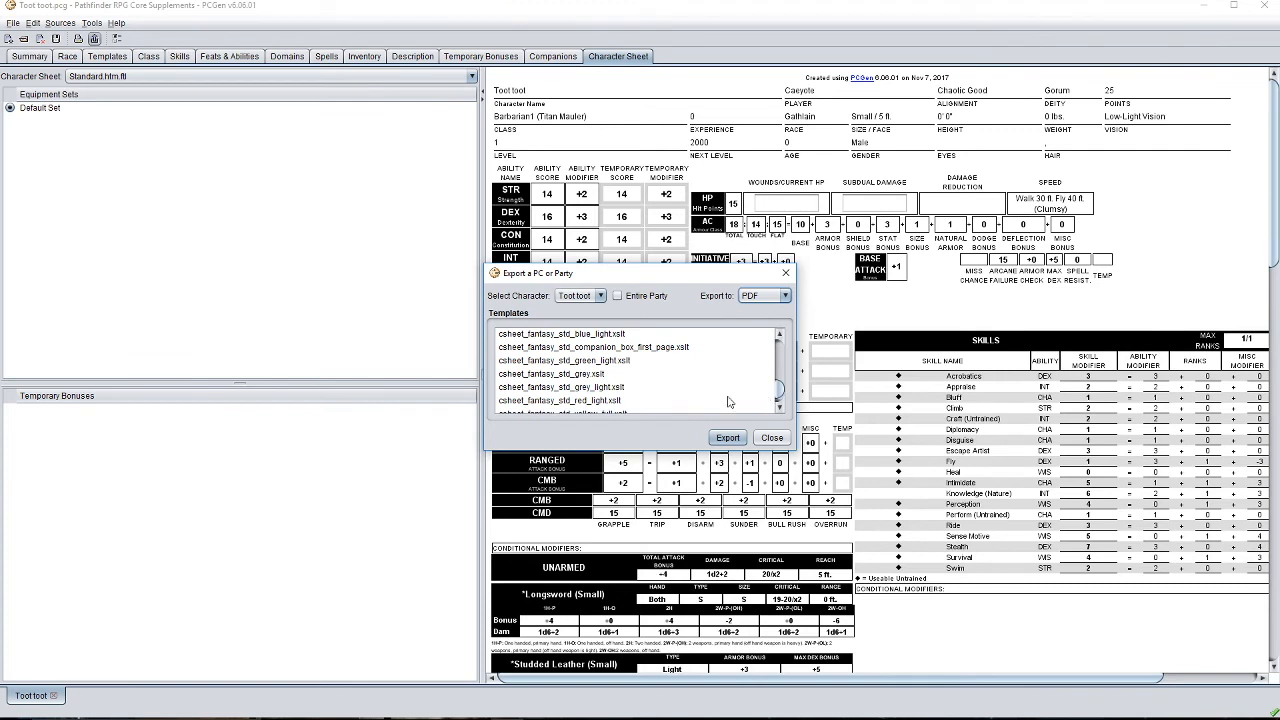
left_click(587, 402)
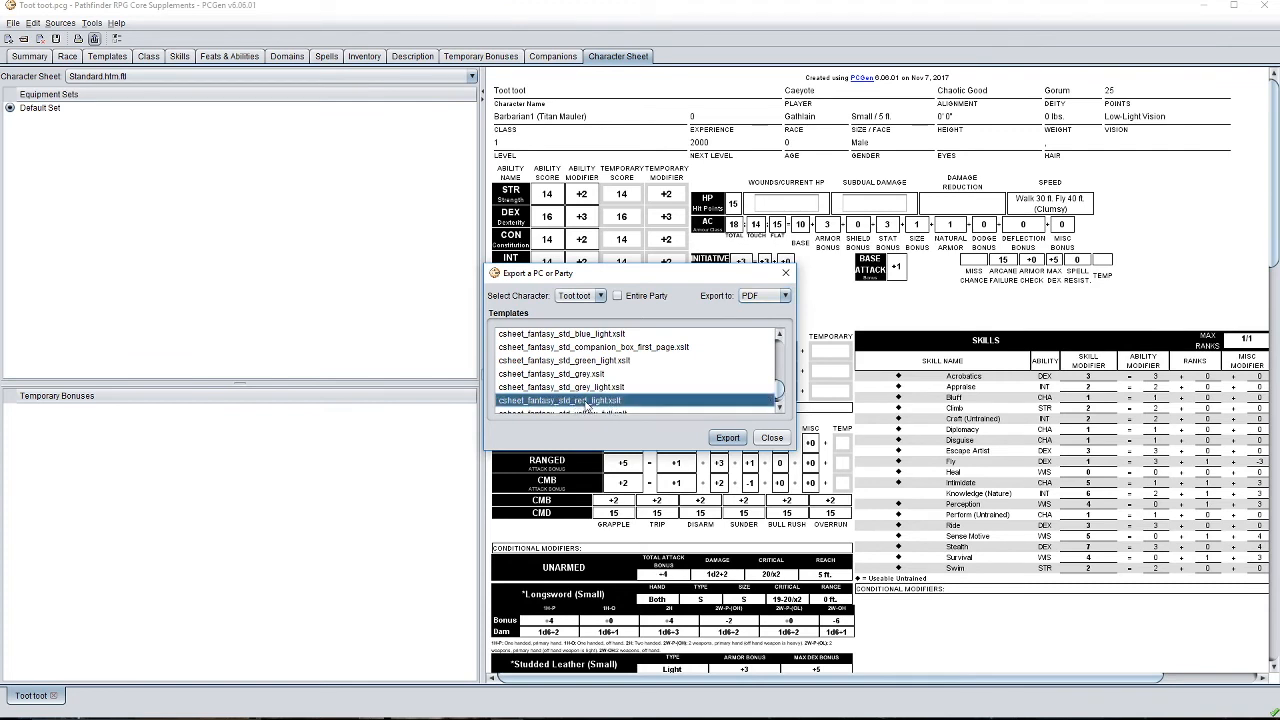
left_click(730, 436)
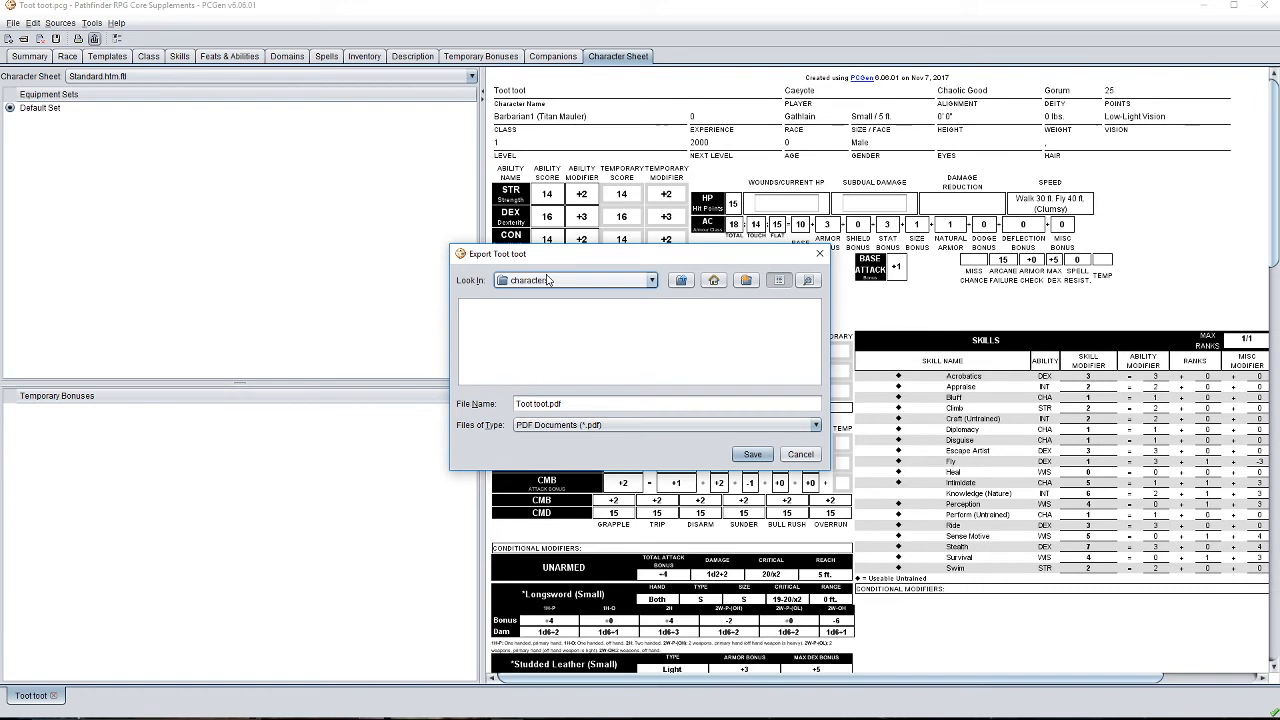
left_click(750, 455)
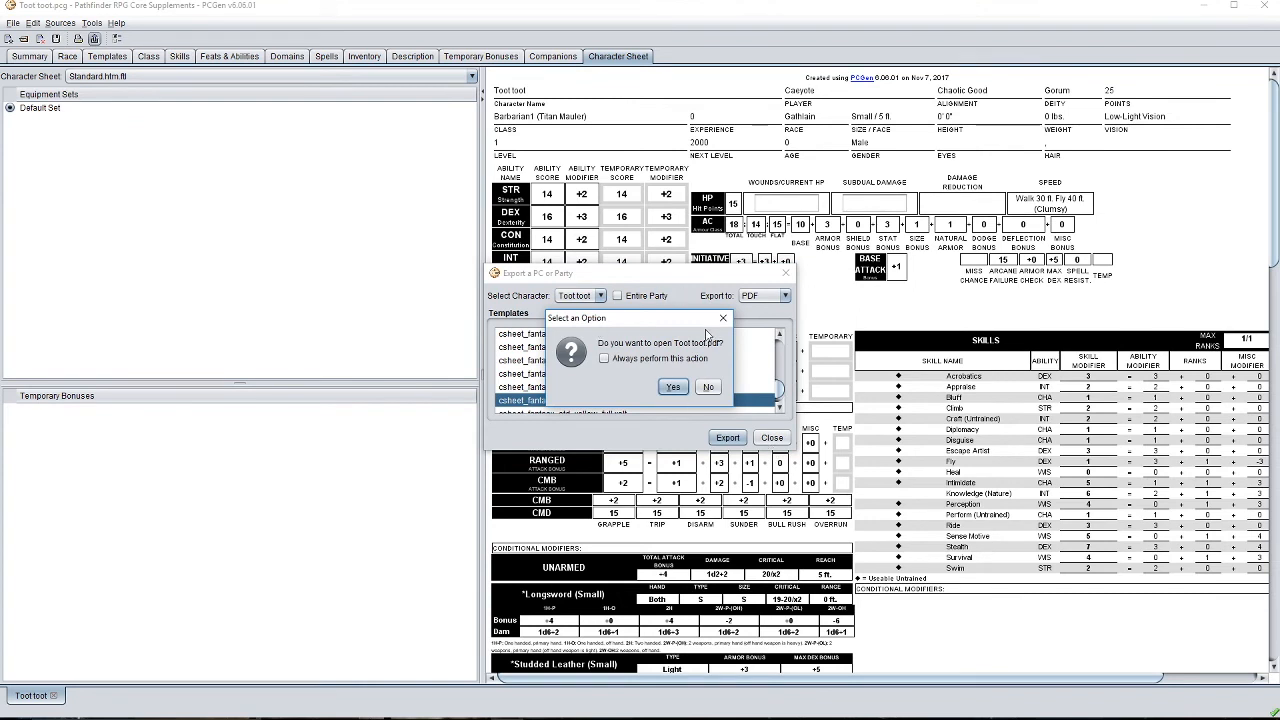
Open the exported PDF in Adobe Acrobat Reader, review its pages at 100% zoom, and close it along with the export dialog.
left_click(670, 388)
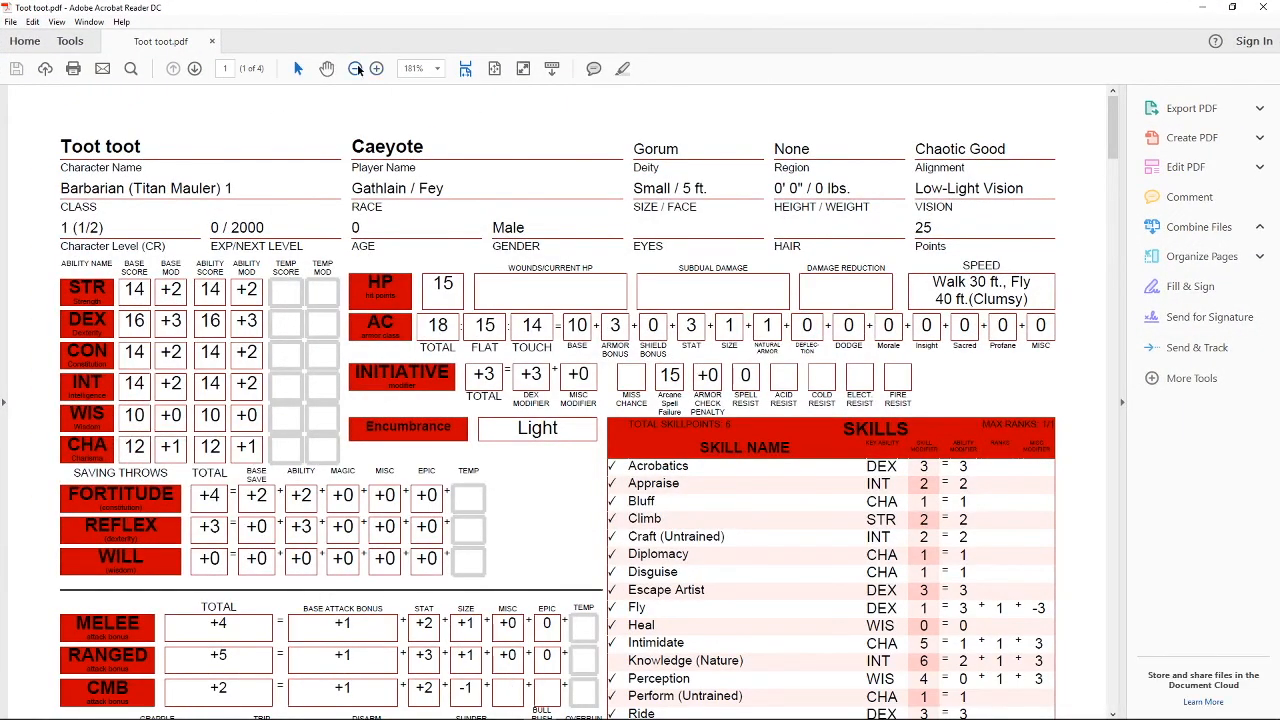
left_click(355, 68)
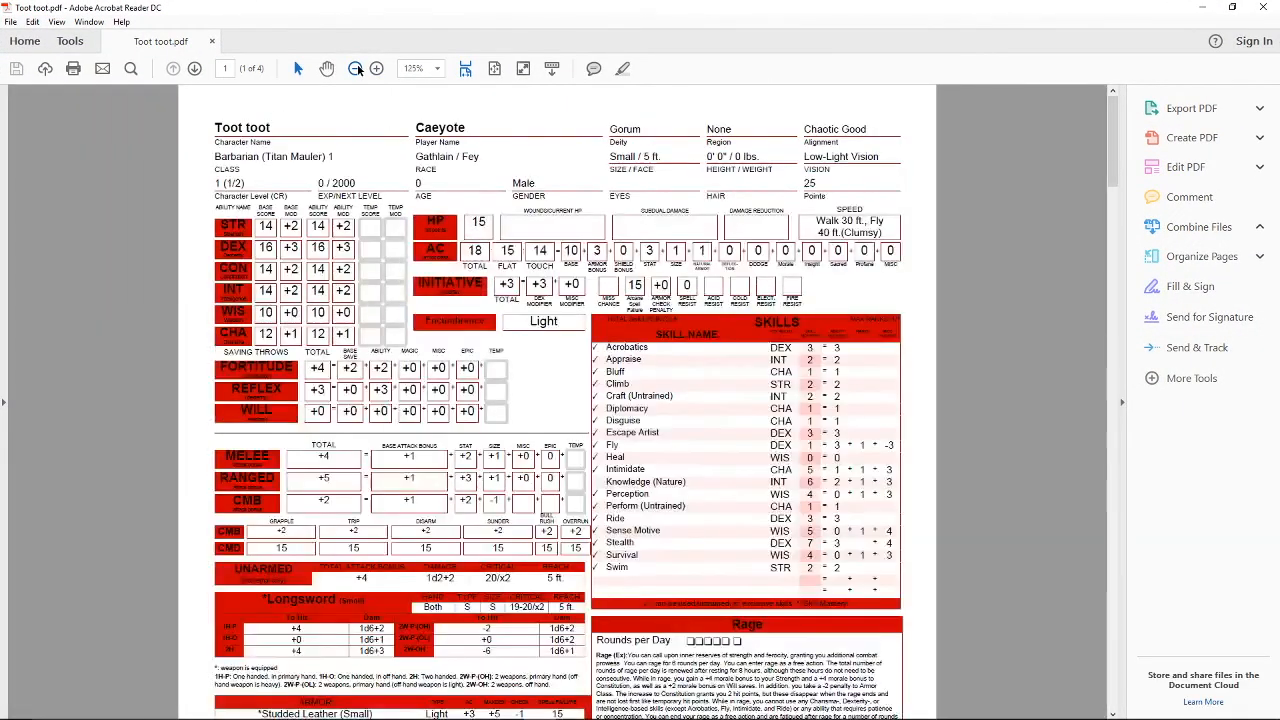
left_click(355, 68)
left_click(355, 68)
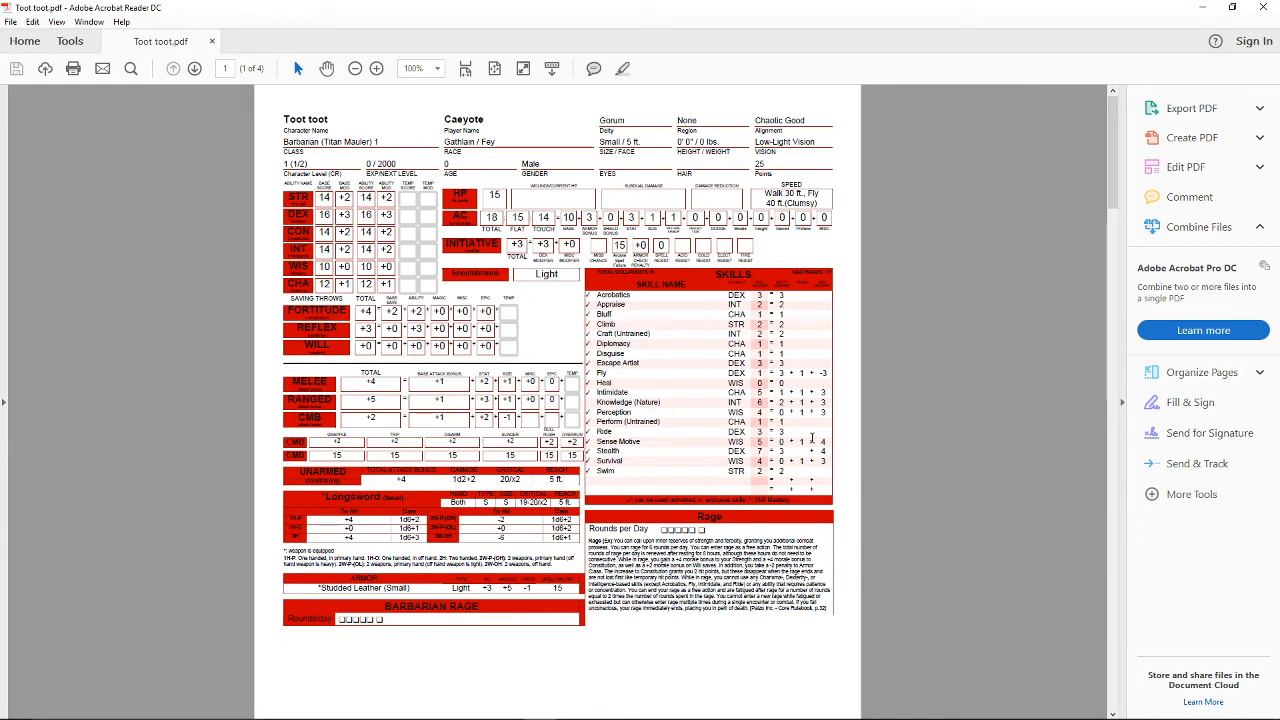
scroll(920, 311, "down", 1)
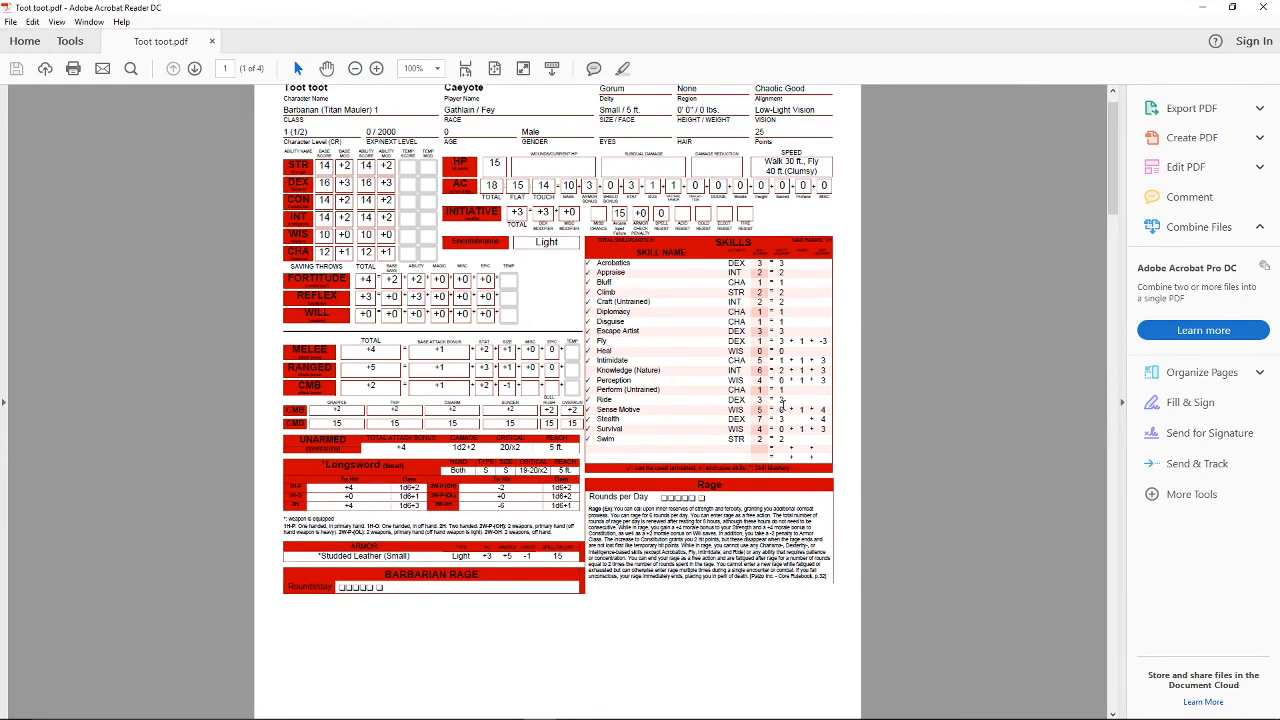
scroll(703, 385, "down", 20)
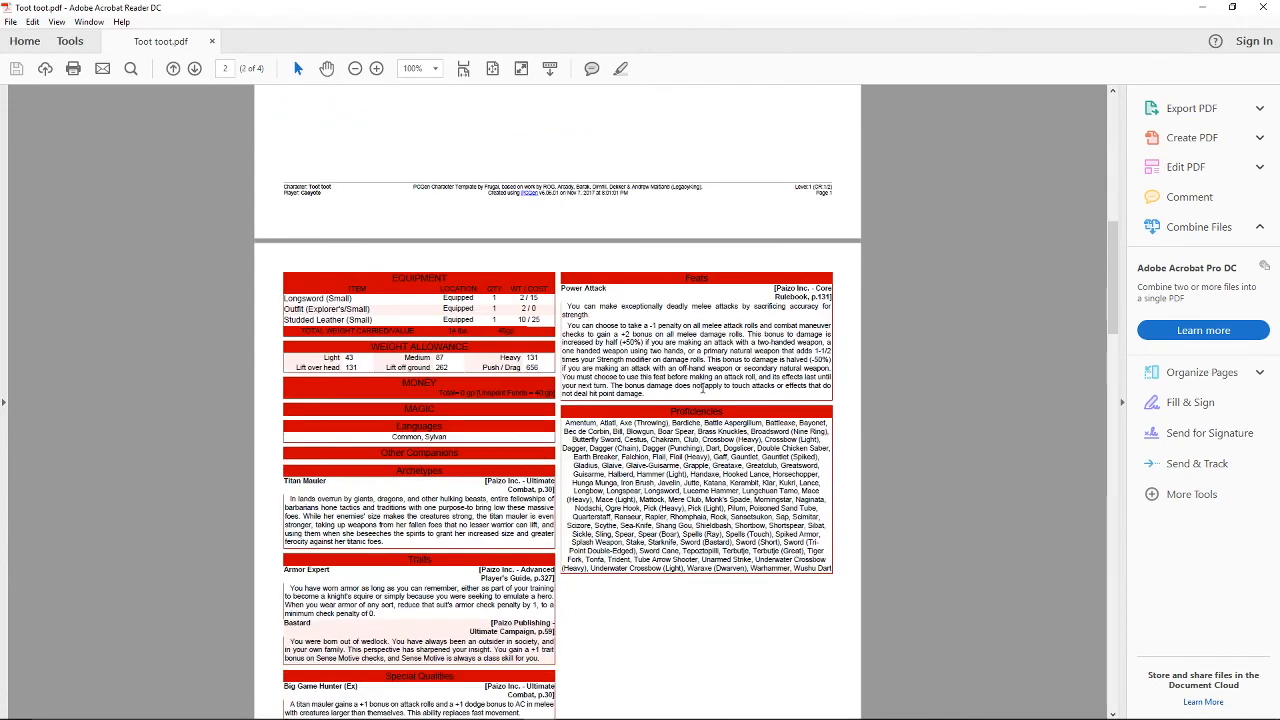
scroll(596, 365, "down", 4)
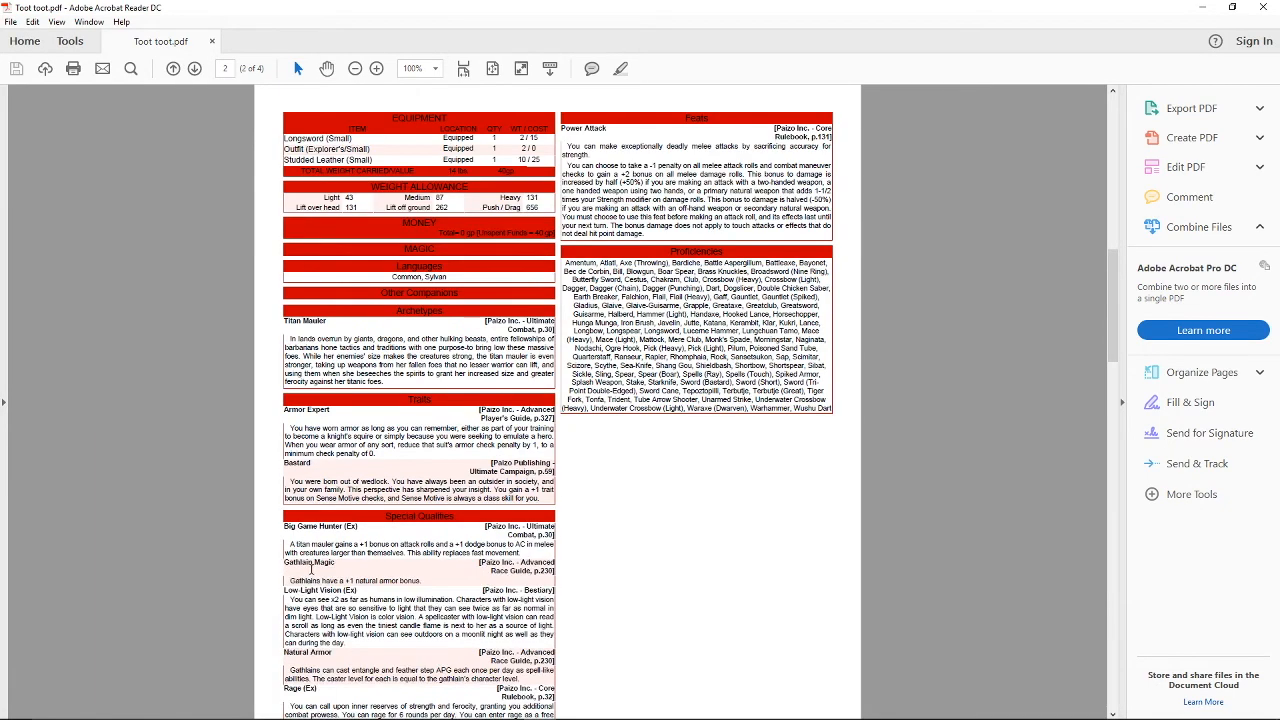
scroll(333, 549, "down", 3)
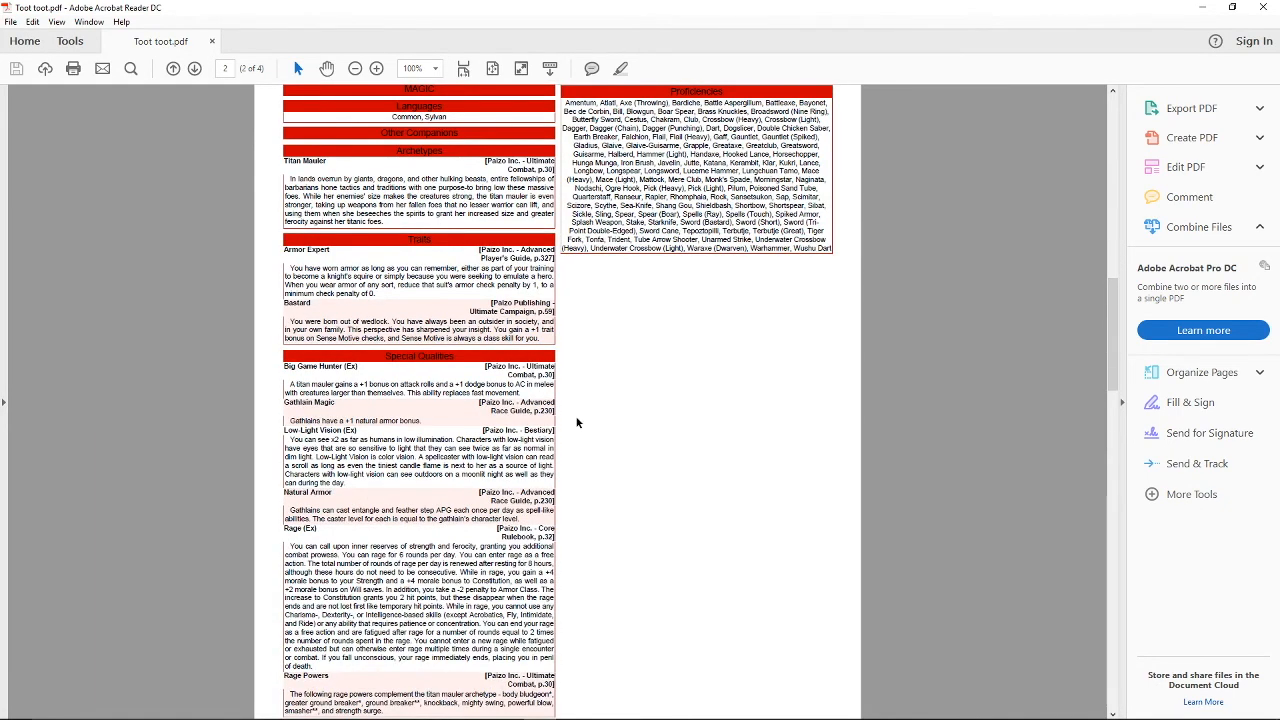
scroll(415, 465, "down", 15)
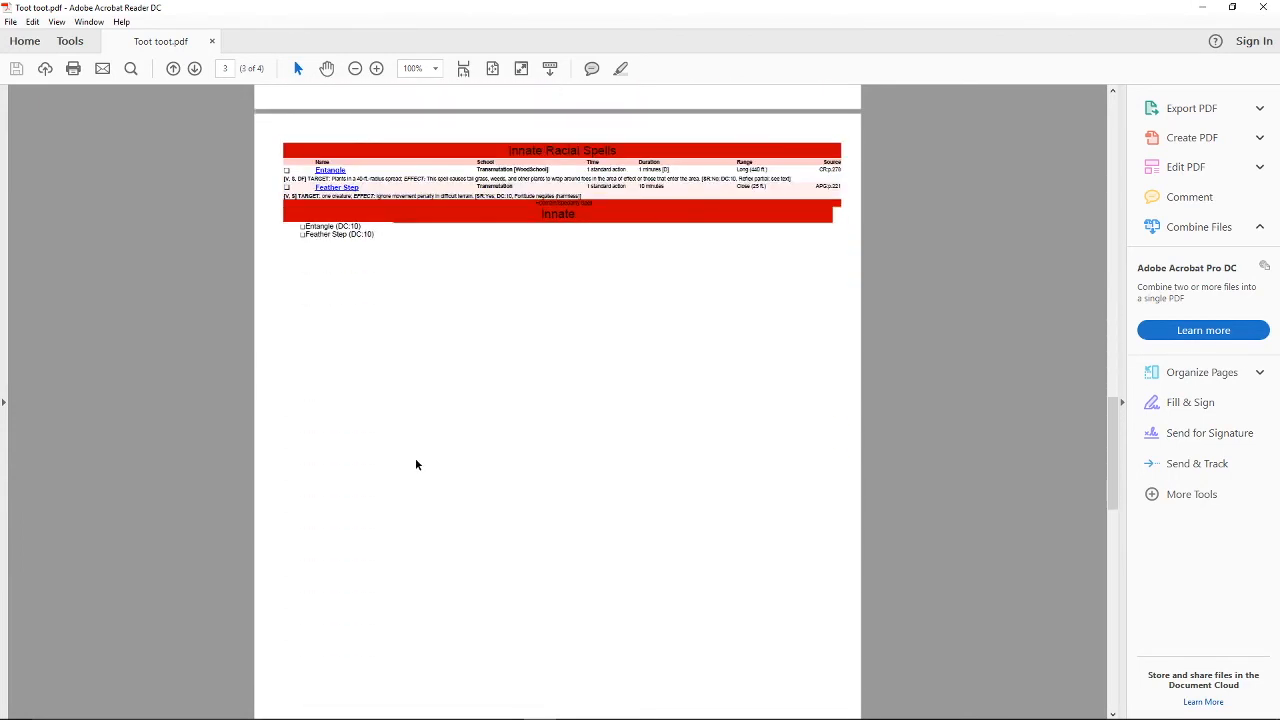
scroll(416, 464, "up", 3)
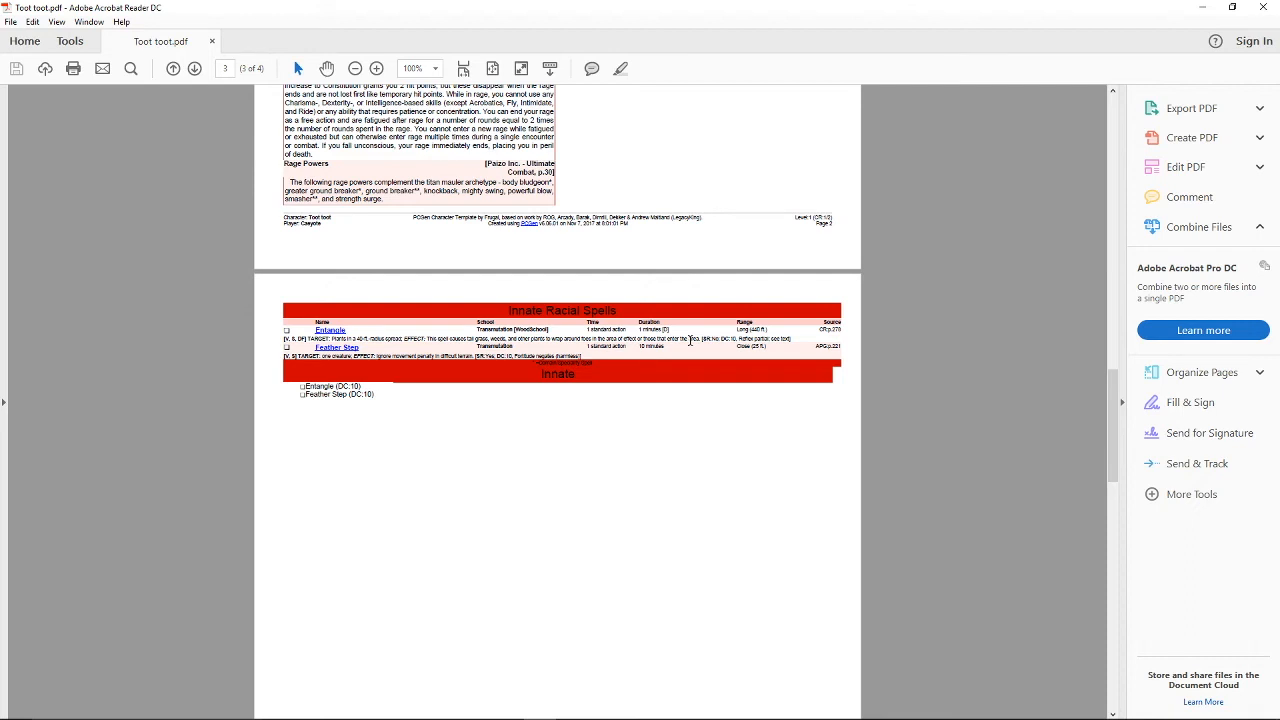
left_click(1264, 6)
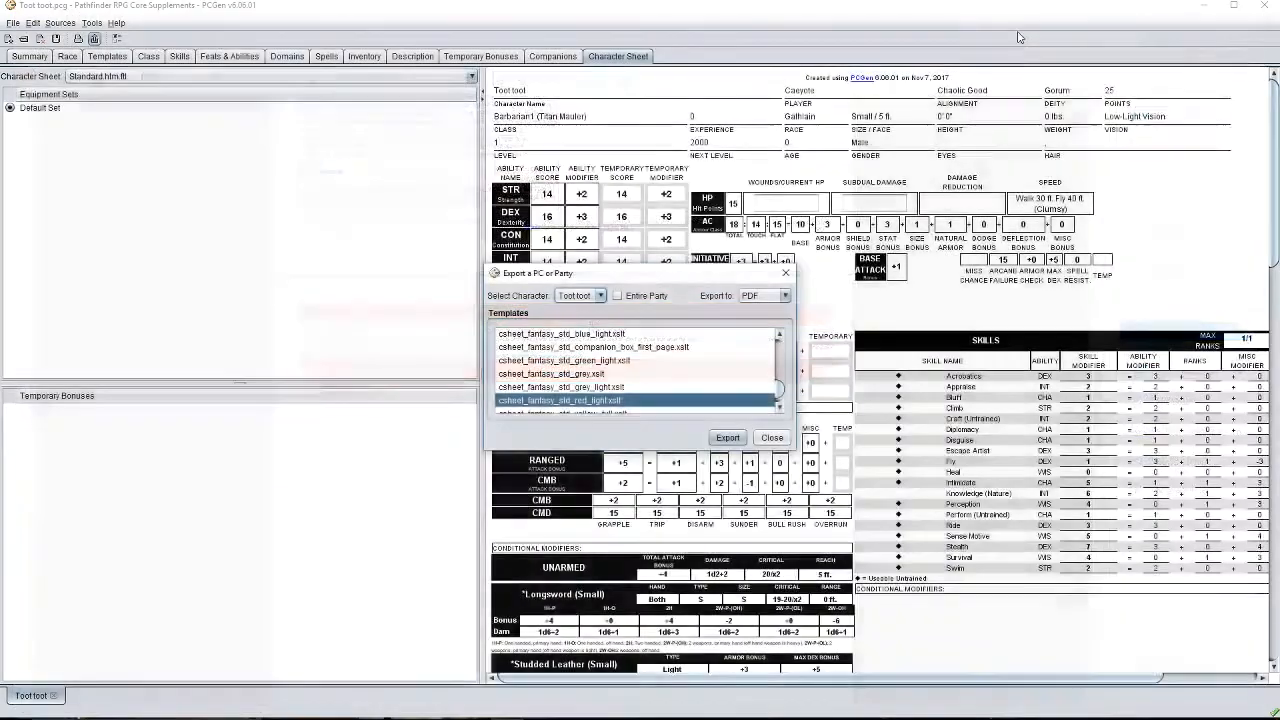
left_click(776, 440)
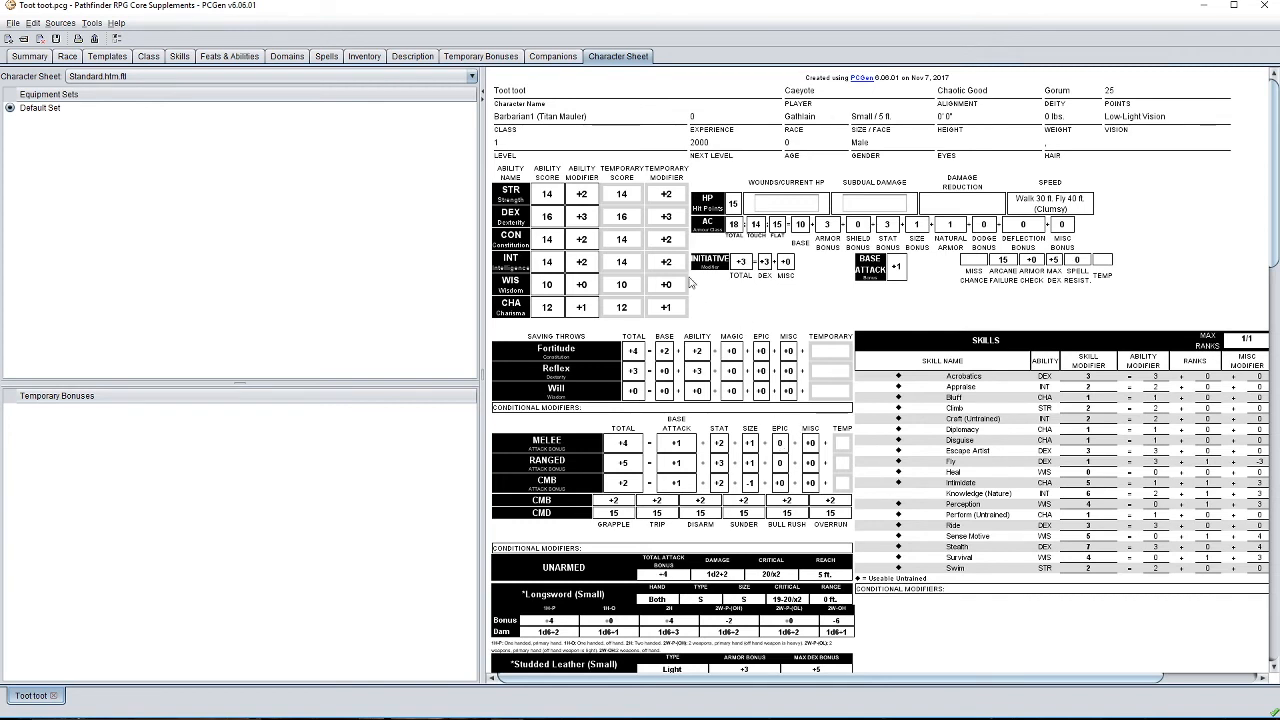
Add a second Barbarian level to the character.
left_click(27, 57)
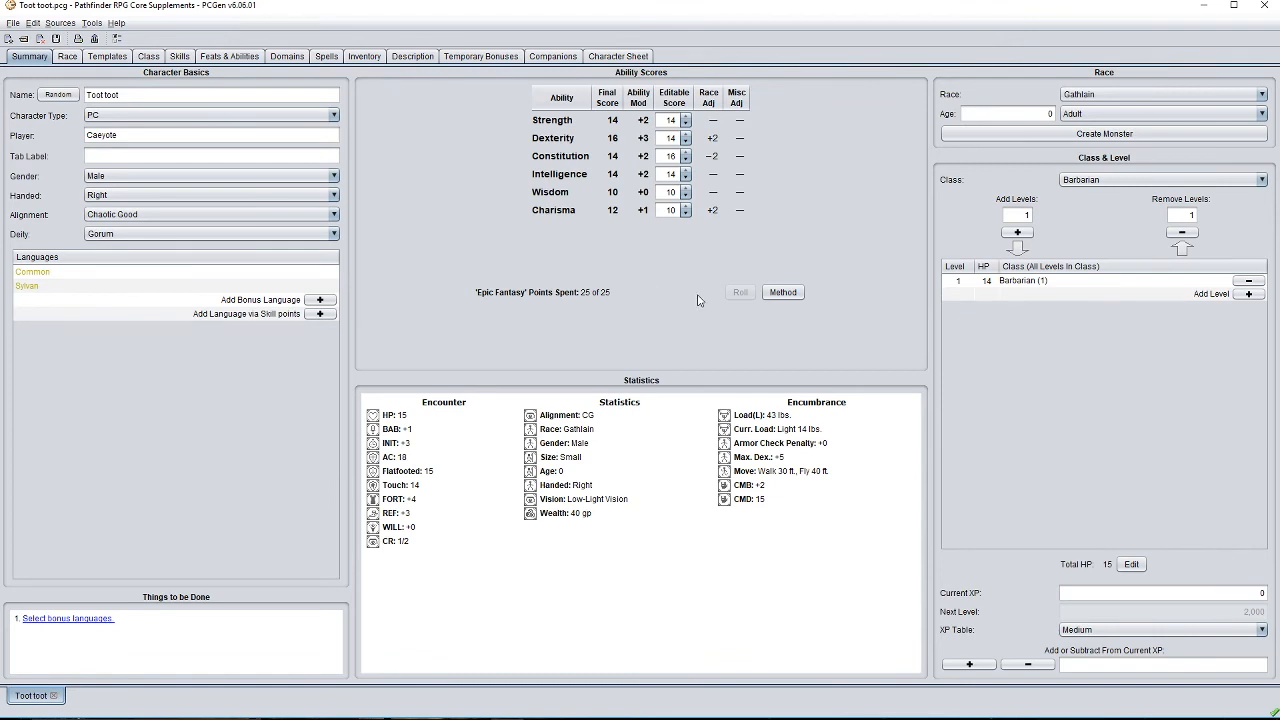
left_click(1262, 180)
left_click(1200, 193)
left_click(1017, 233)
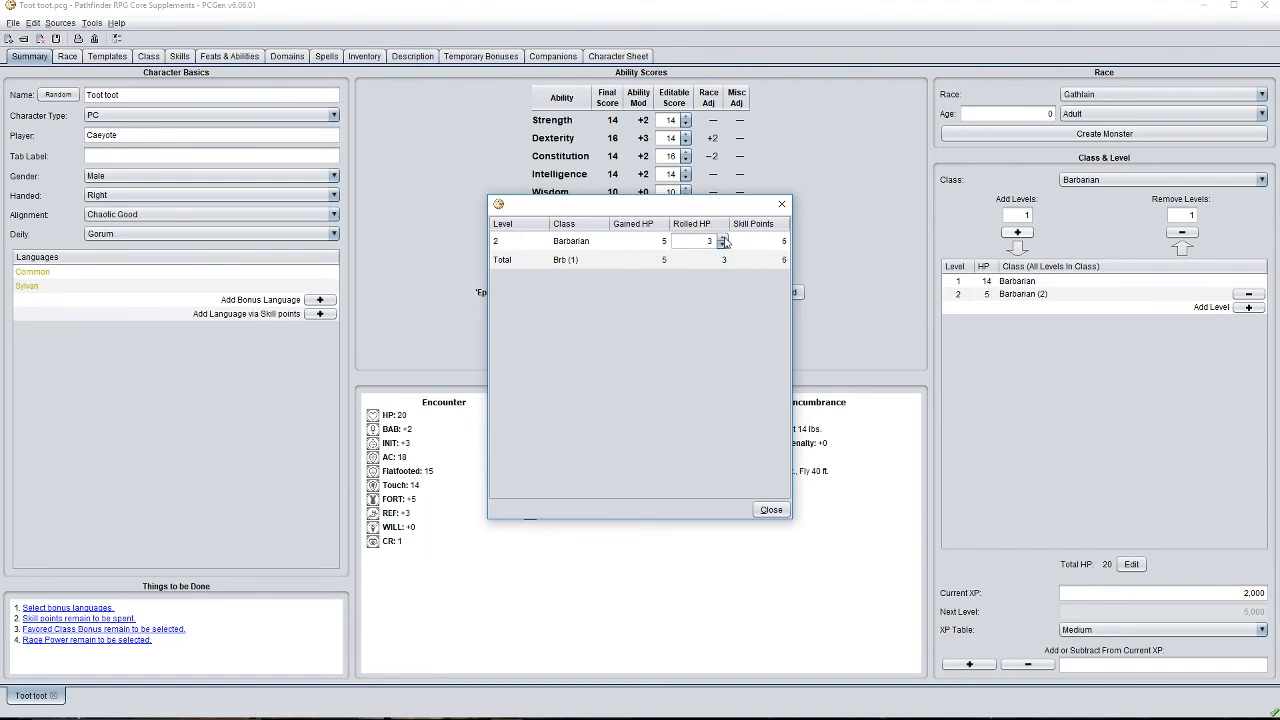
Set the rolled HP for the second Barbarian level to 12.
left_click(723, 239)
left_click(723, 239)
left_click(723, 239)
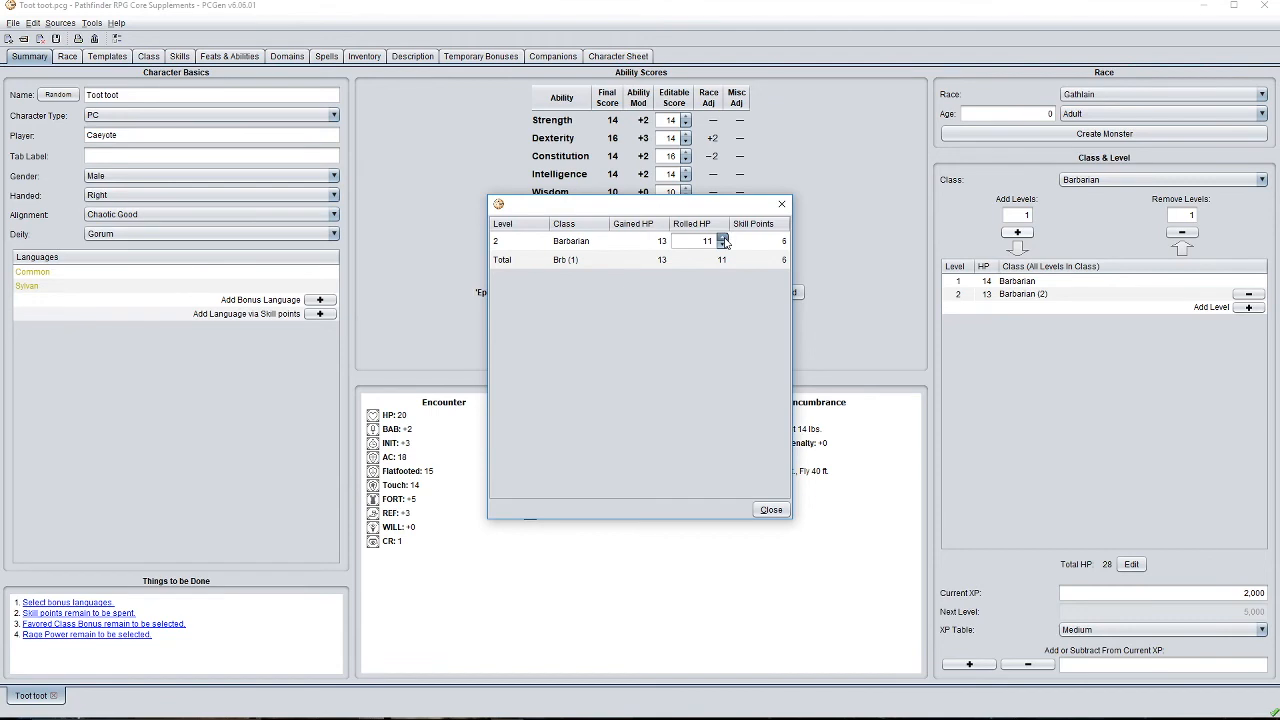
left_click(766, 511)
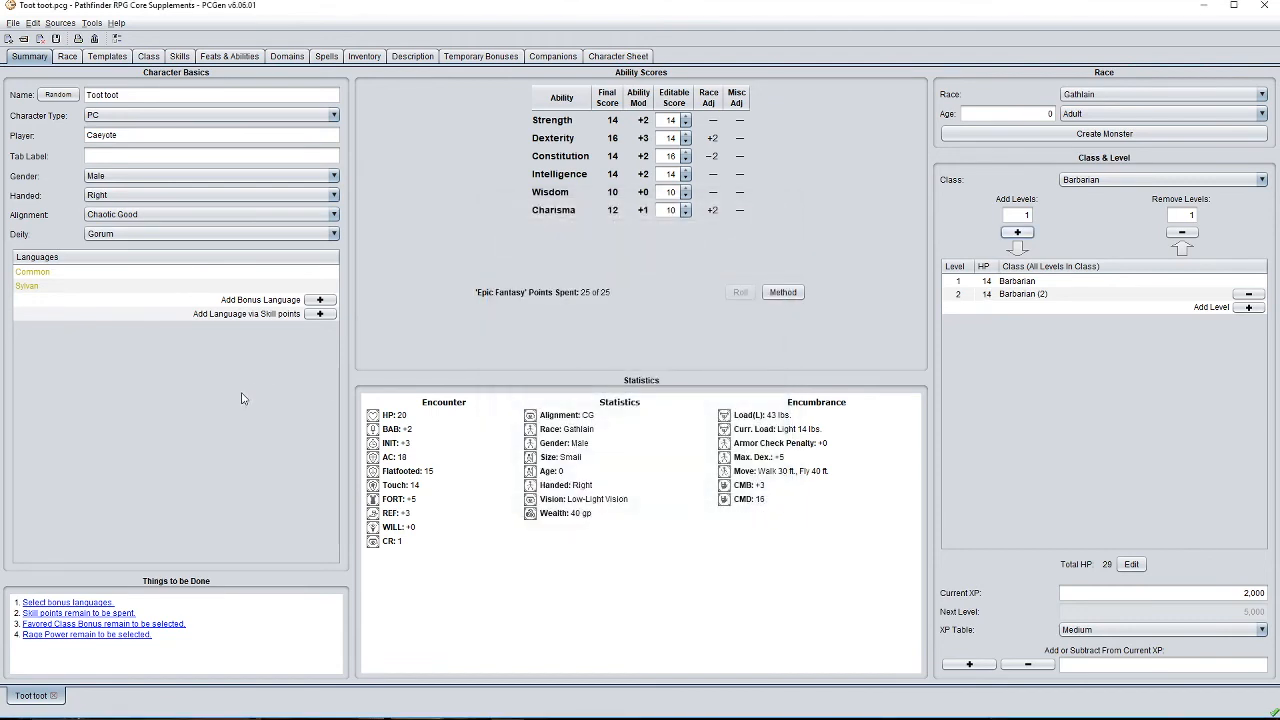
Review the available rage powers, the gained class feature categories, the class levels and the character sheet.
left_click(142, 638)
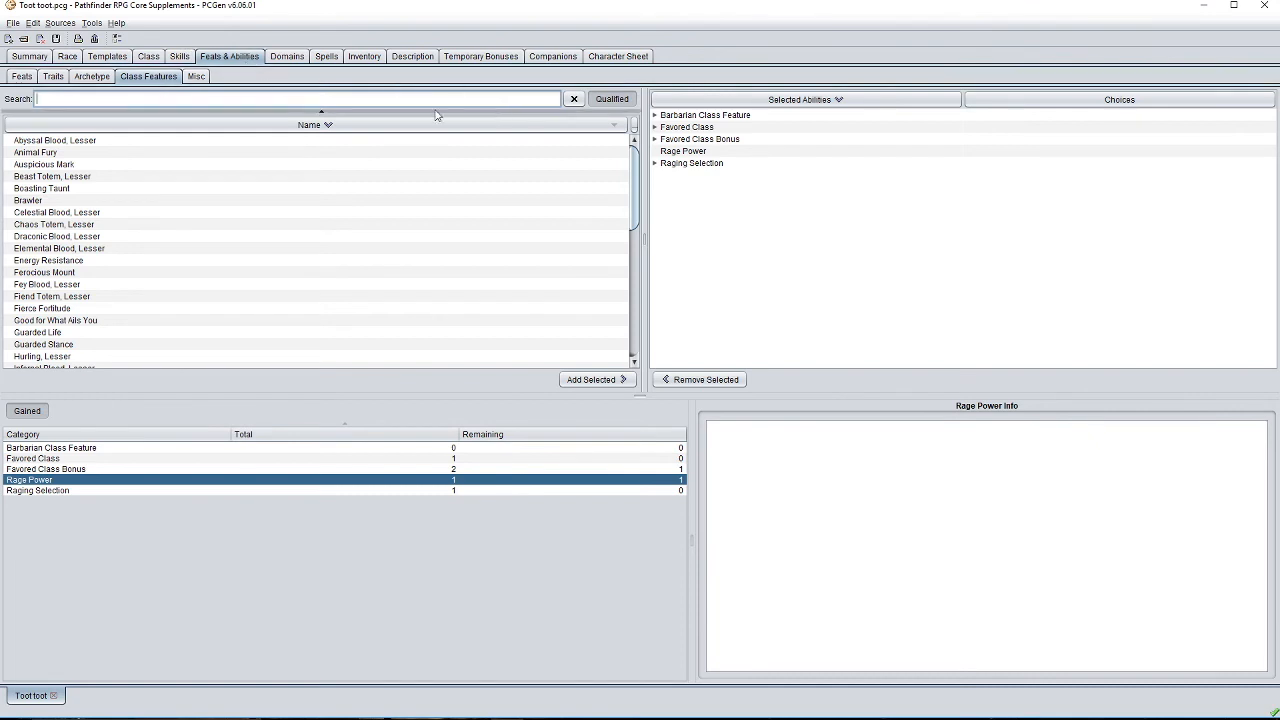
left_click(149, 57)
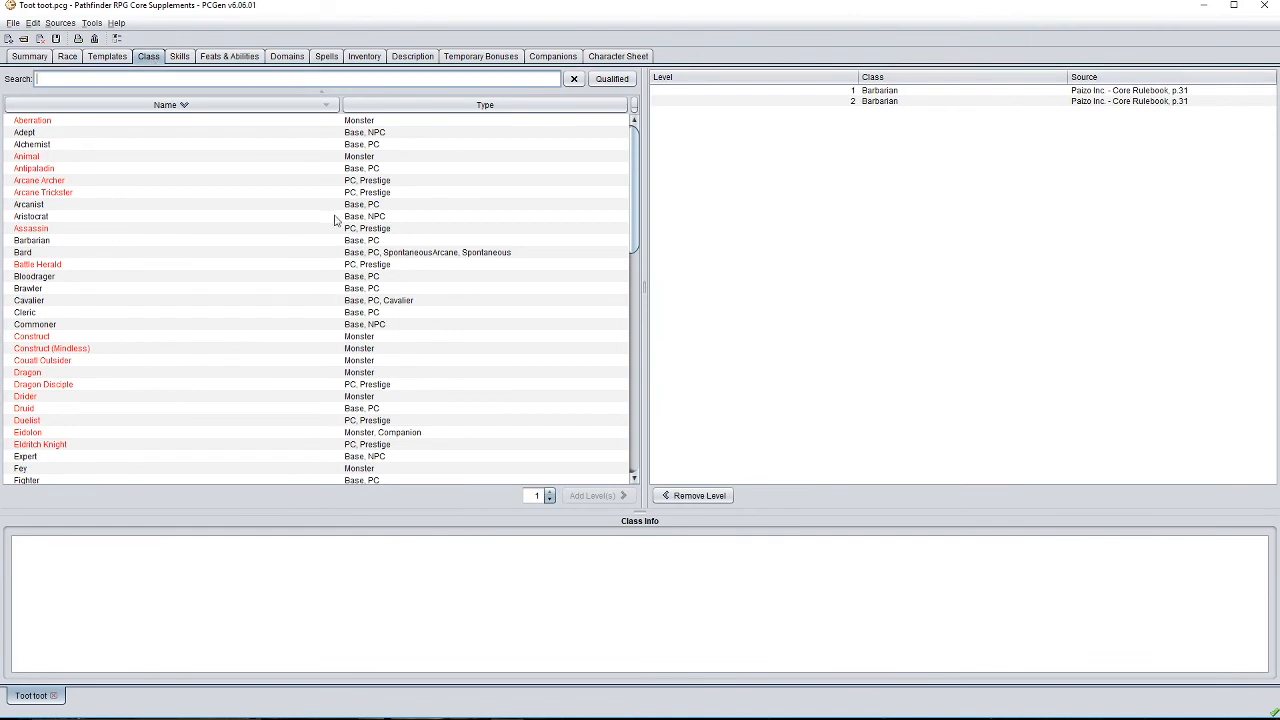
left_click(229, 57)
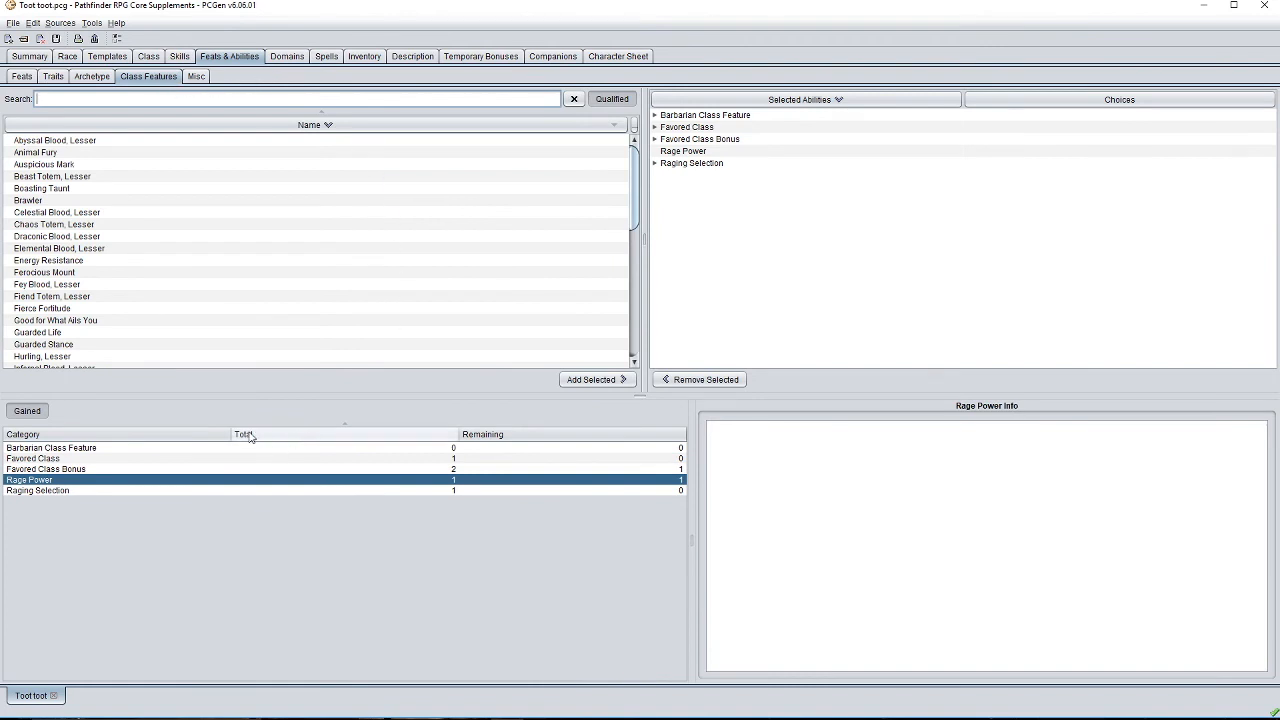
left_click(31, 56)
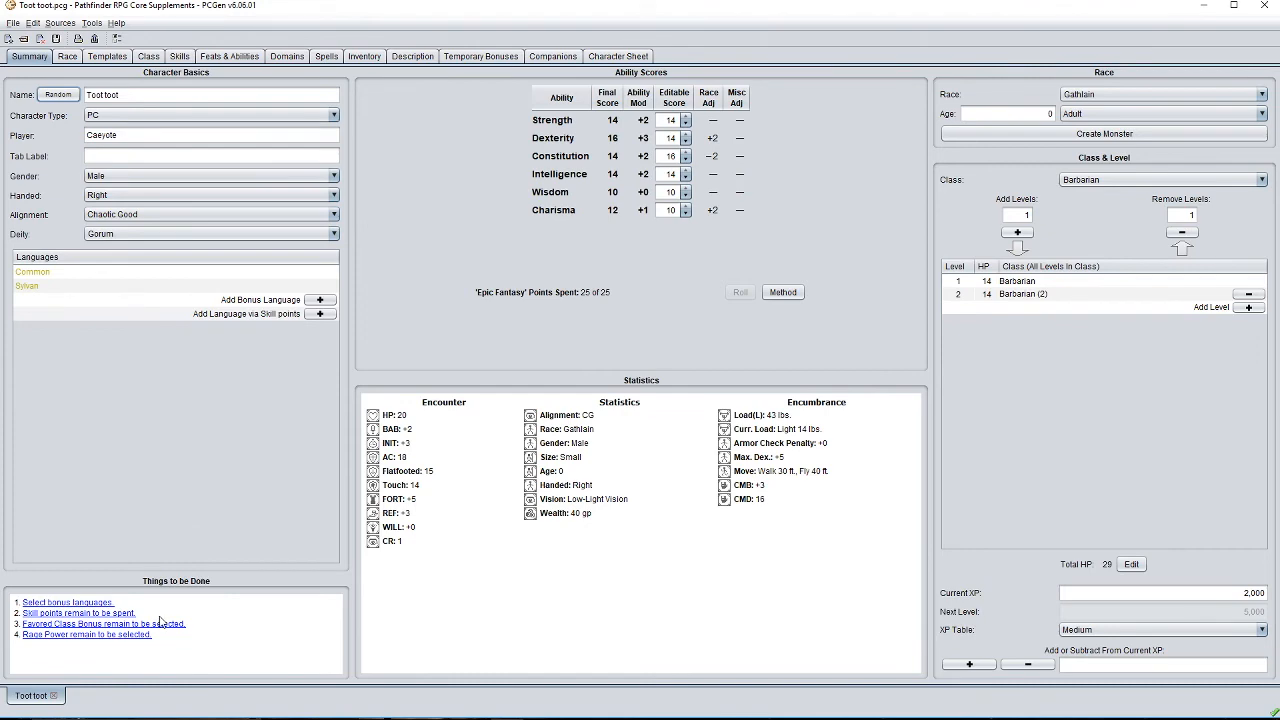
left_click(646, 56)
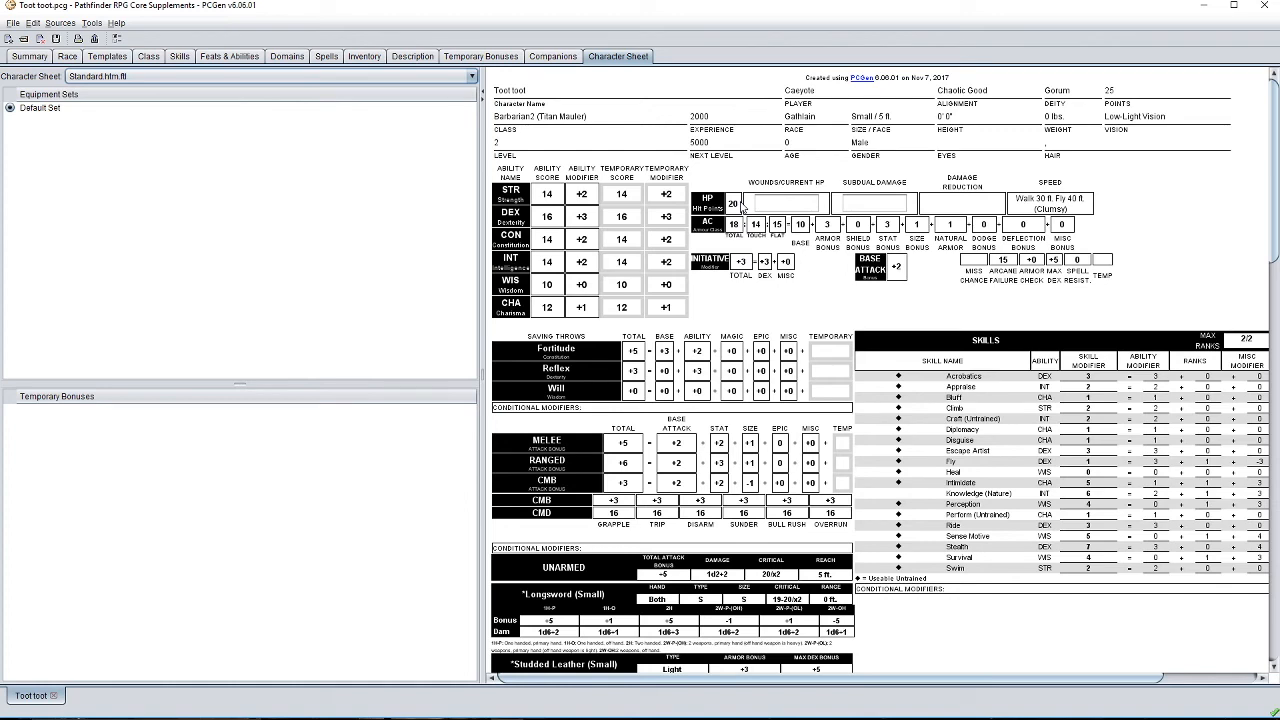
left_click(30, 57)
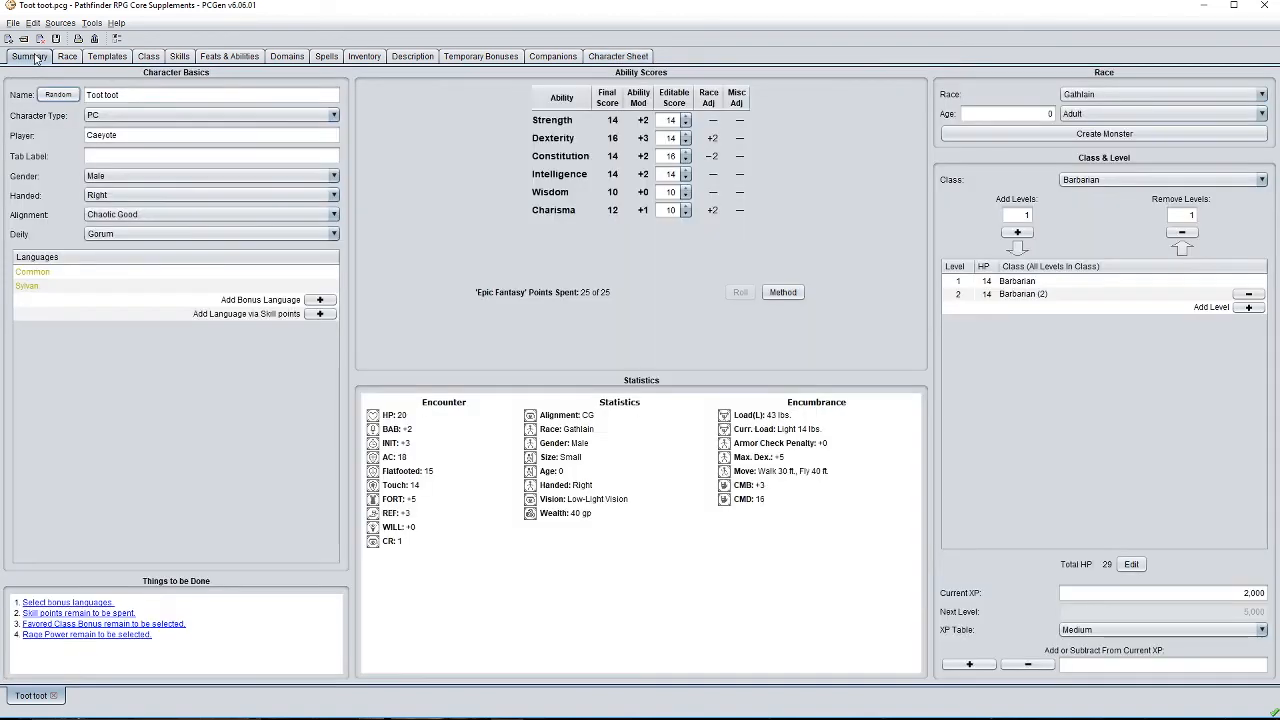
Add Bonus Hit Point as the remaining Favored Class Bonus for the second Barbarian level.
left_click(133, 624)
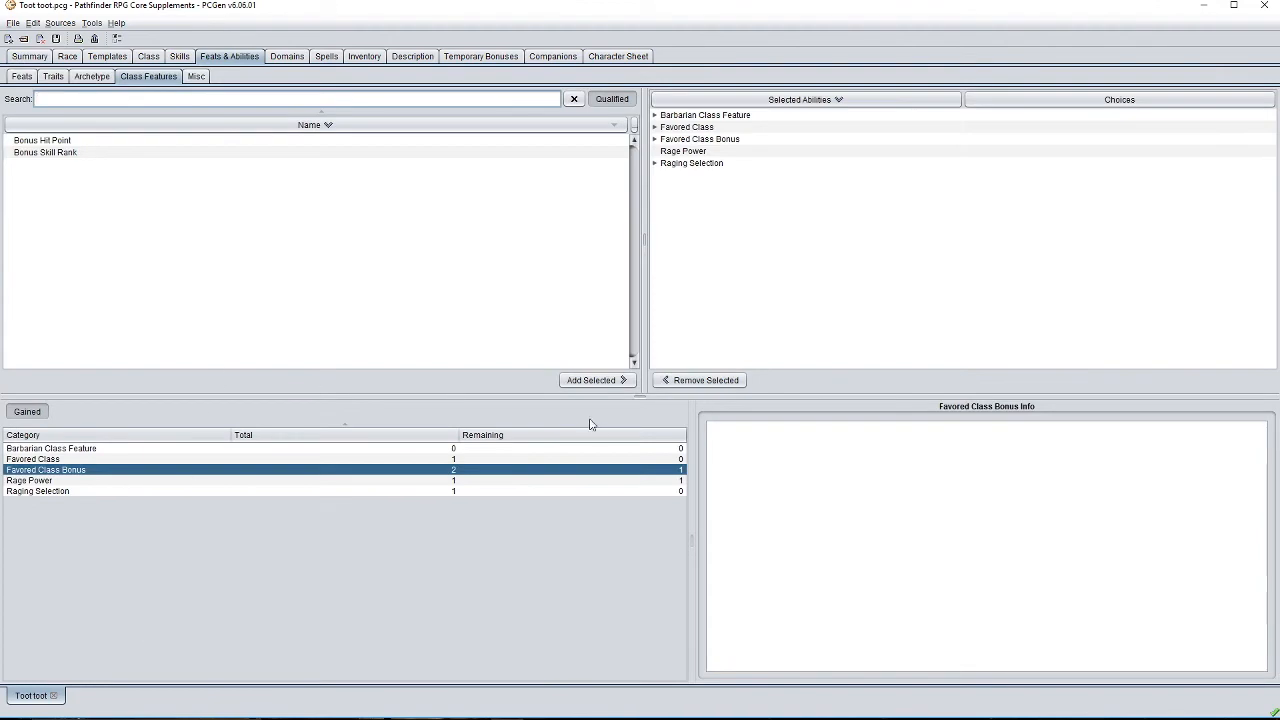
left_click(310, 143)
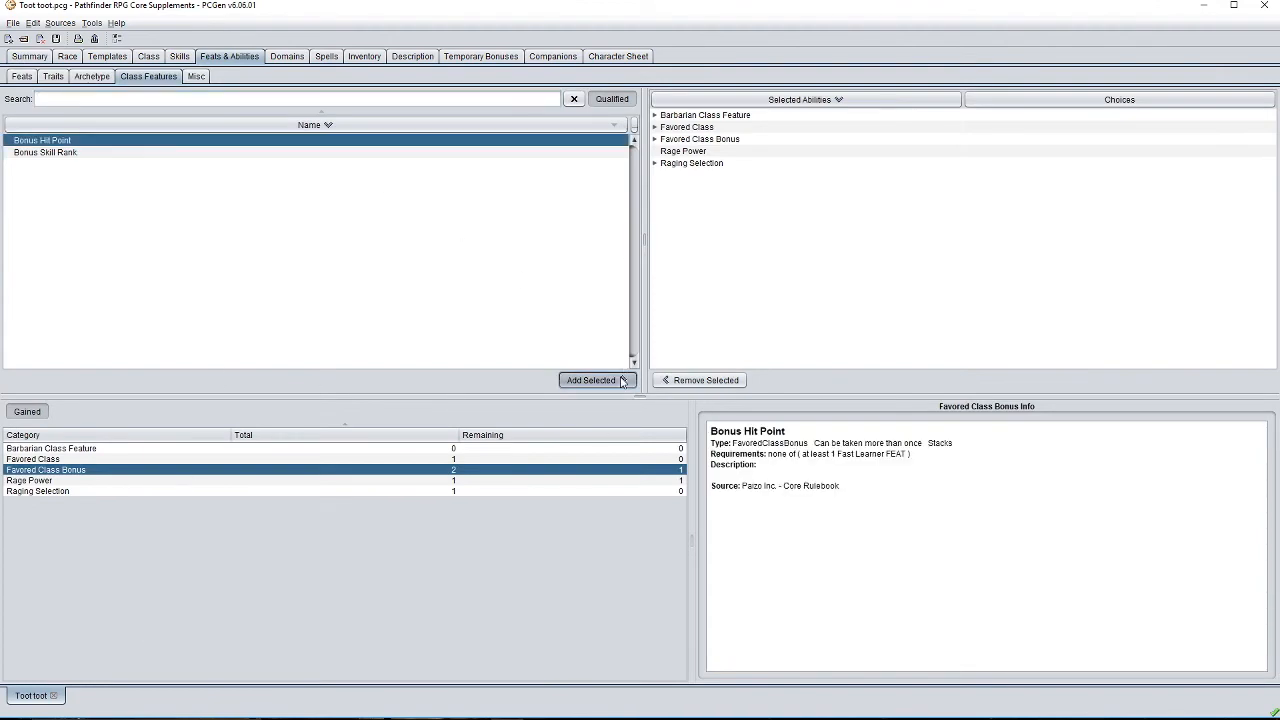
left_click(621, 380)
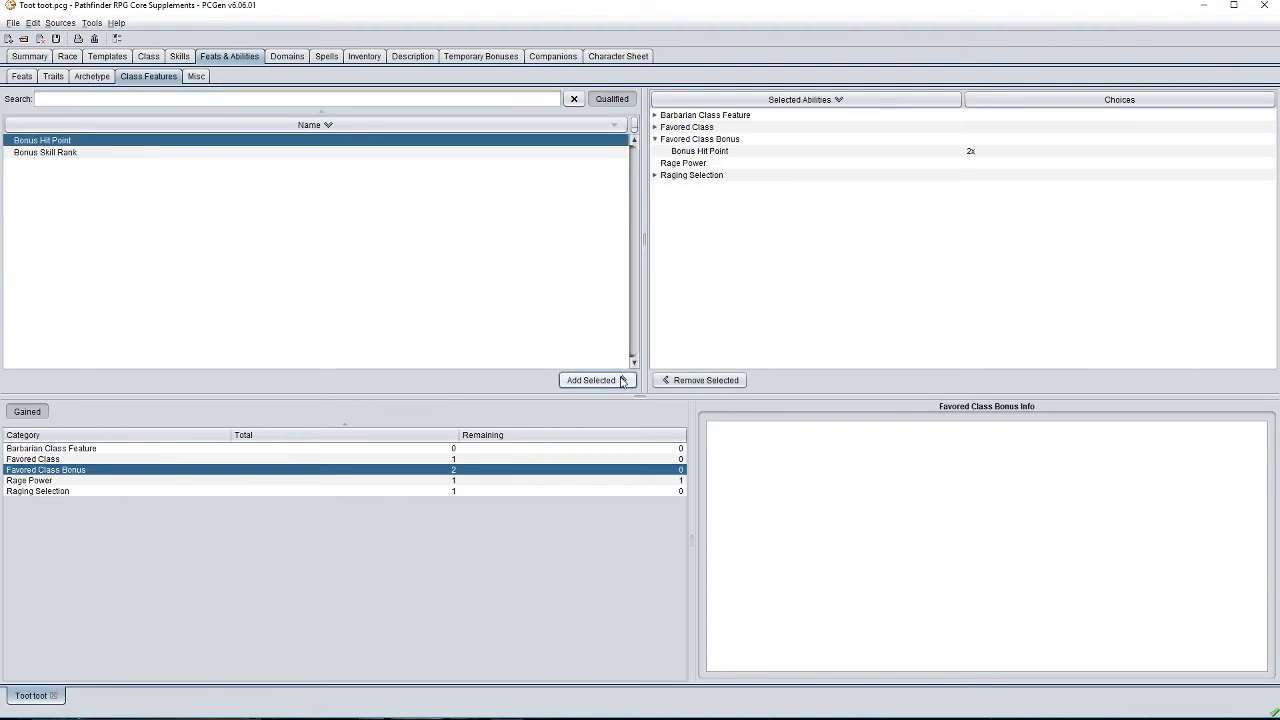
Check the updated character sheet, and save and close the Barbarian character.
left_click(617, 57)
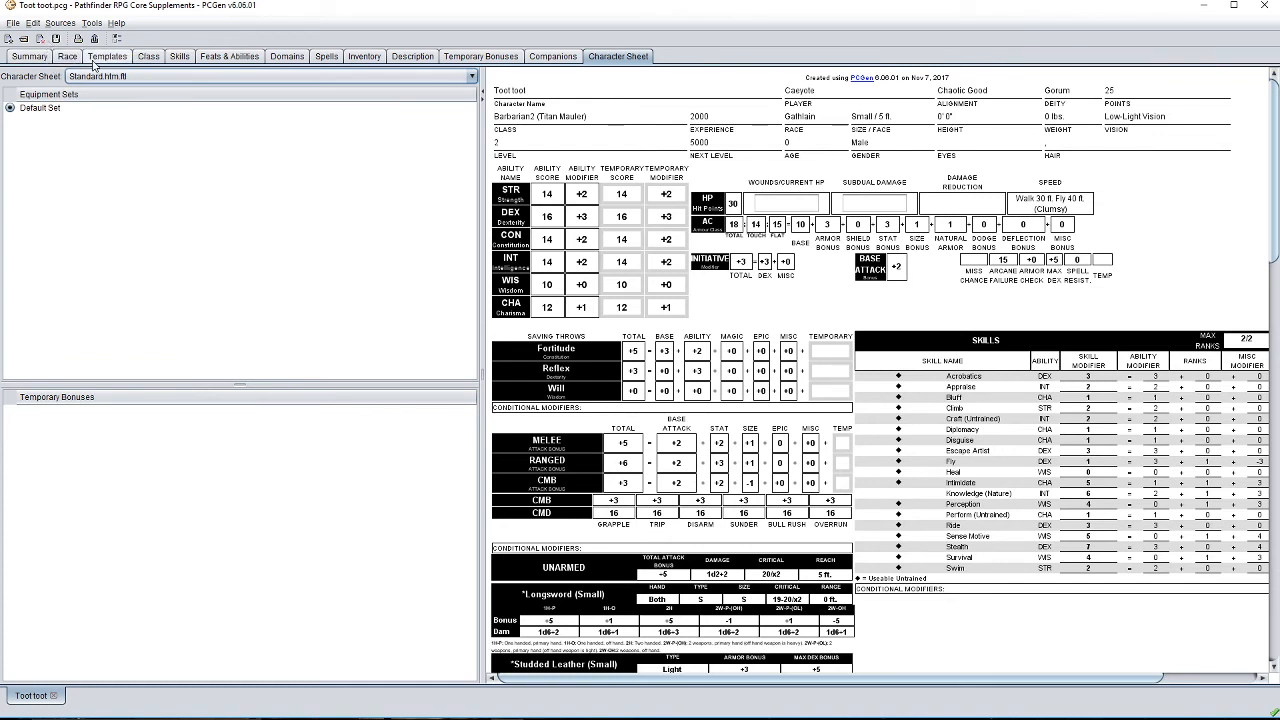
left_click(59, 42)
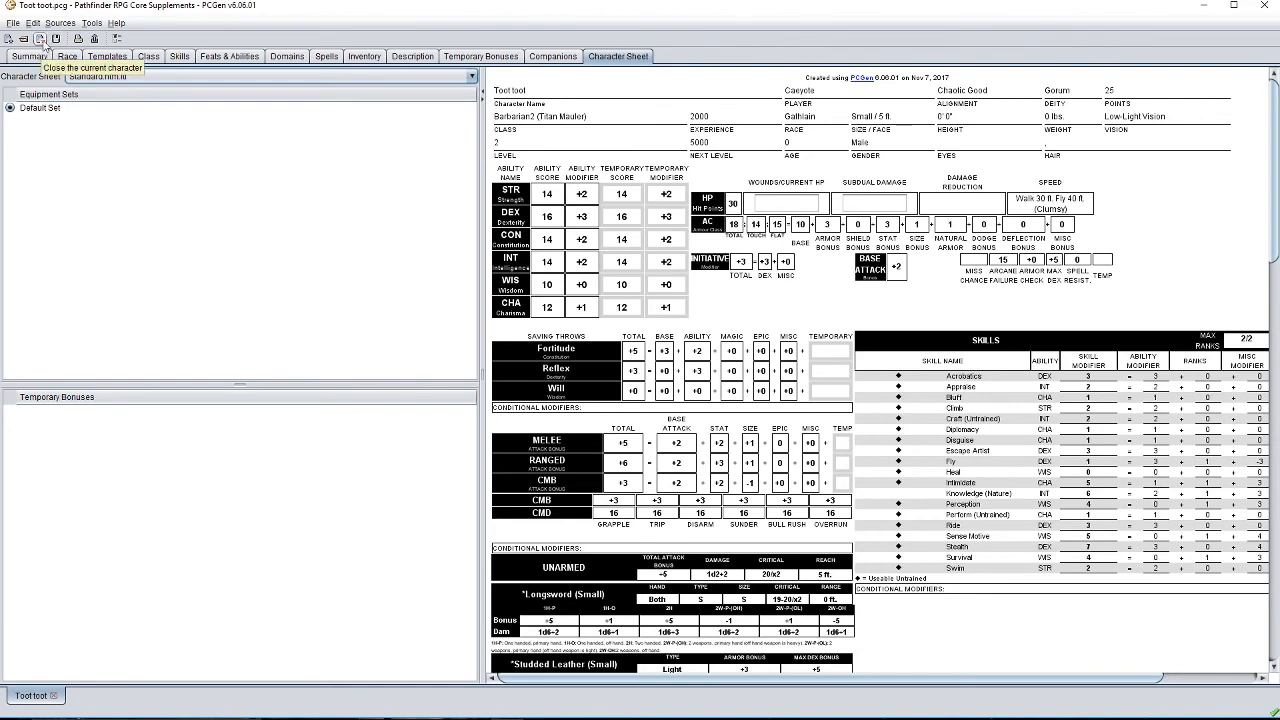
left_click(40, 40)
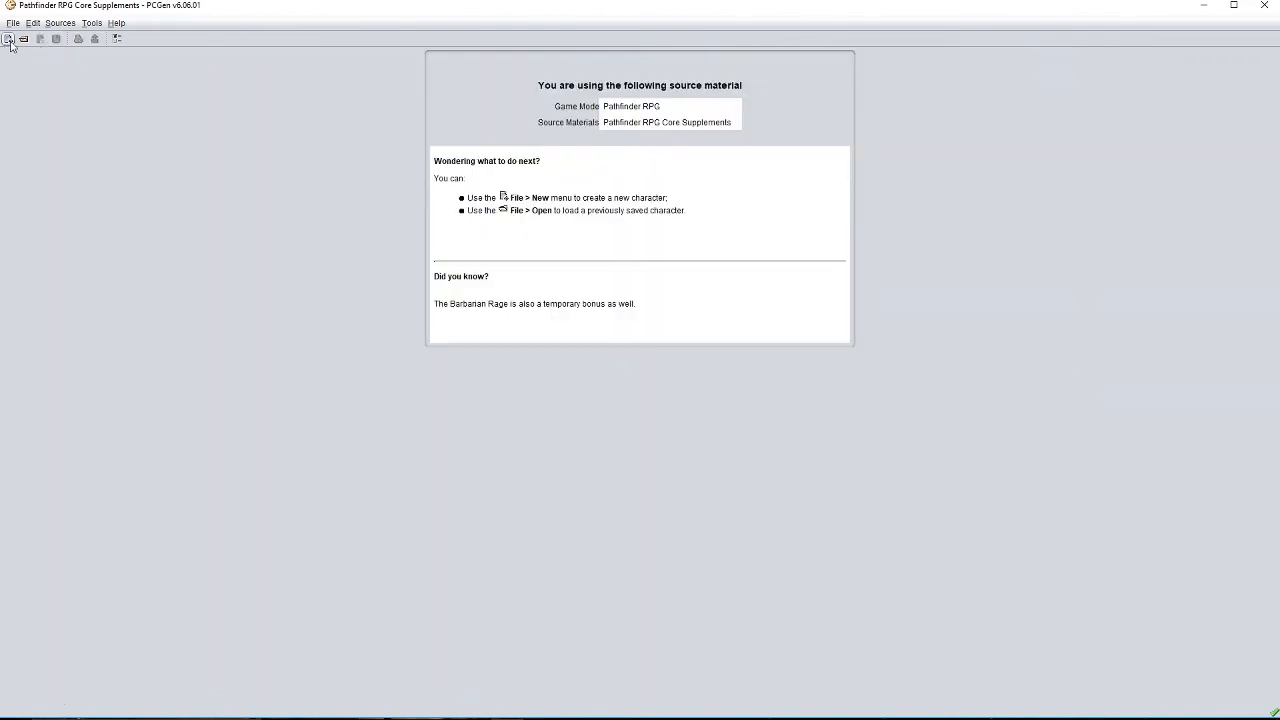
Create a new character and set its race to Gnome.
left_click(8, 40)
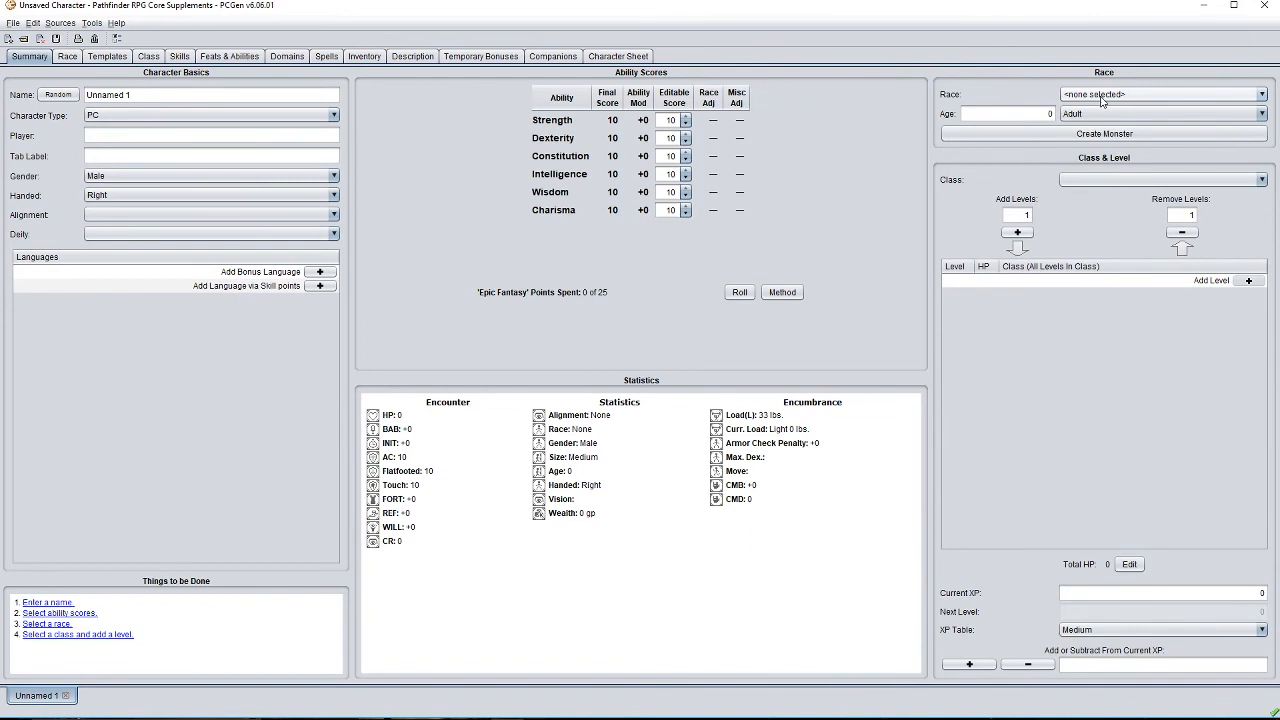
left_click(1102, 99)
left_click(1110, 158)
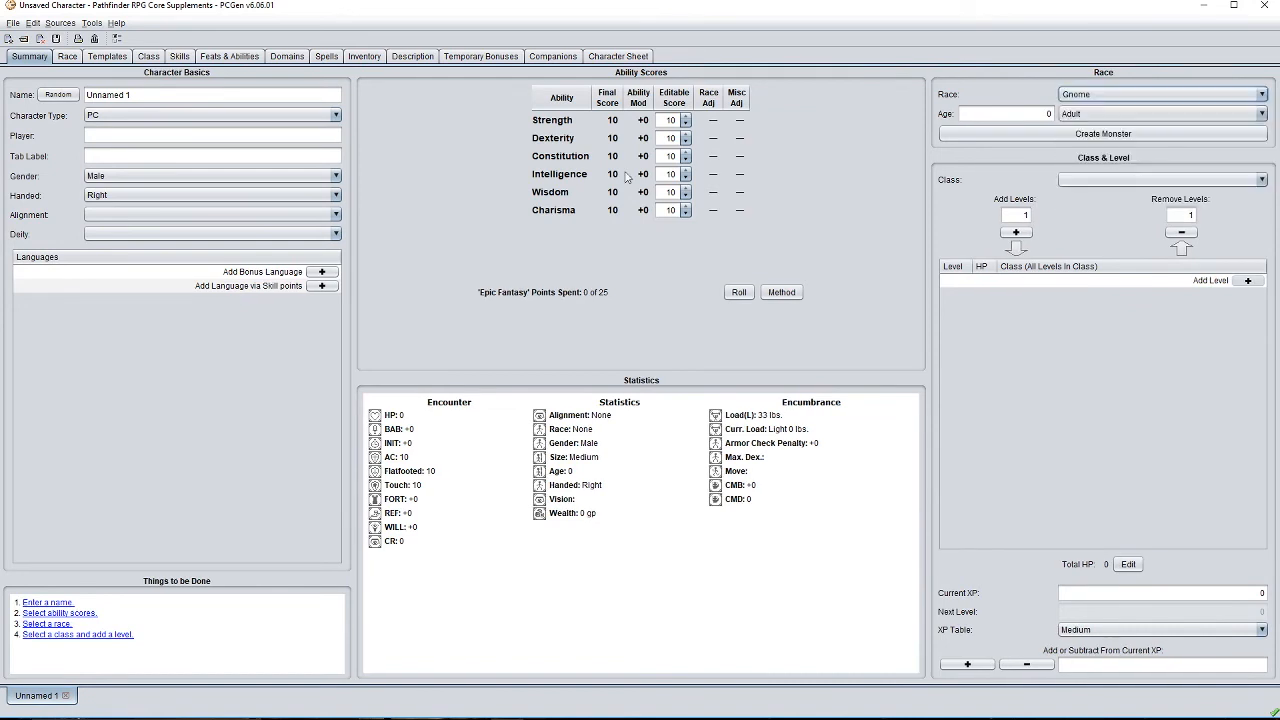
Set the Gnome's editable ability scores to Charisma 18, Constitution 14, Strength 12 and Intelligence 11.
left_click(688, 206)
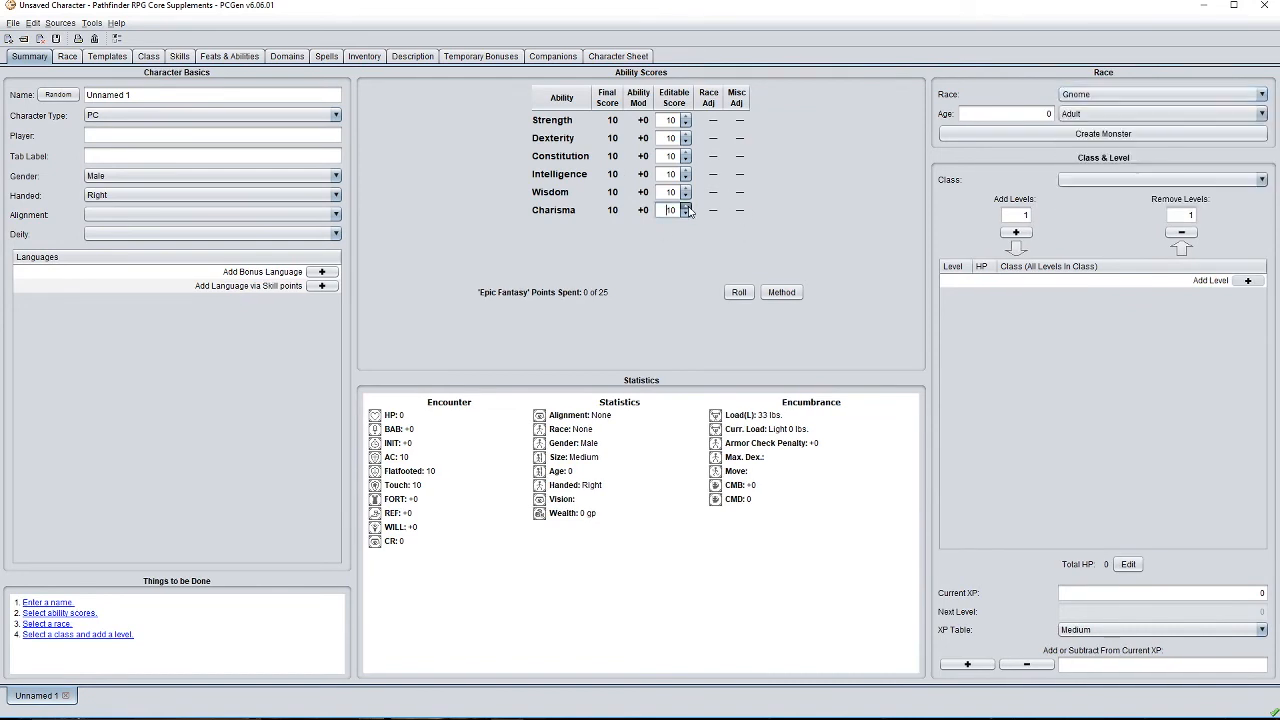
left_click(728, 386)
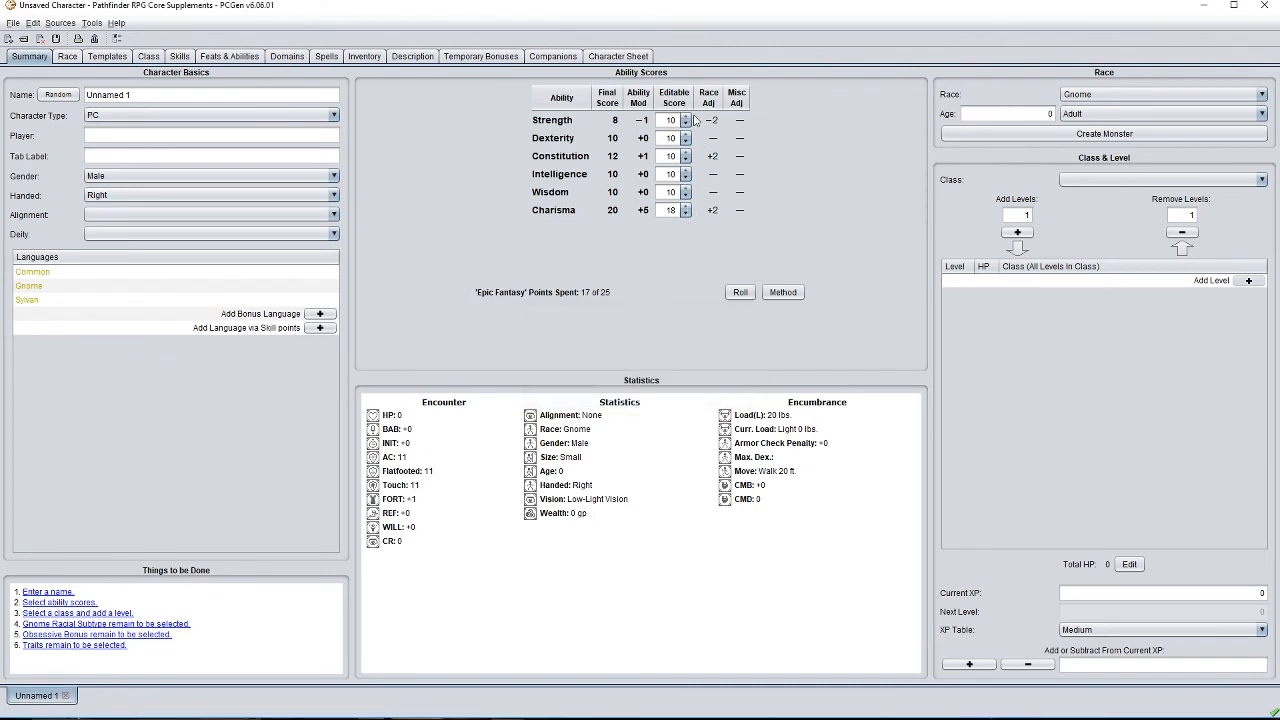
left_click(686, 152)
left_click(686, 151)
left_click(686, 151)
left_click(805, 387)
left_click(686, 116)
left_click(686, 116)
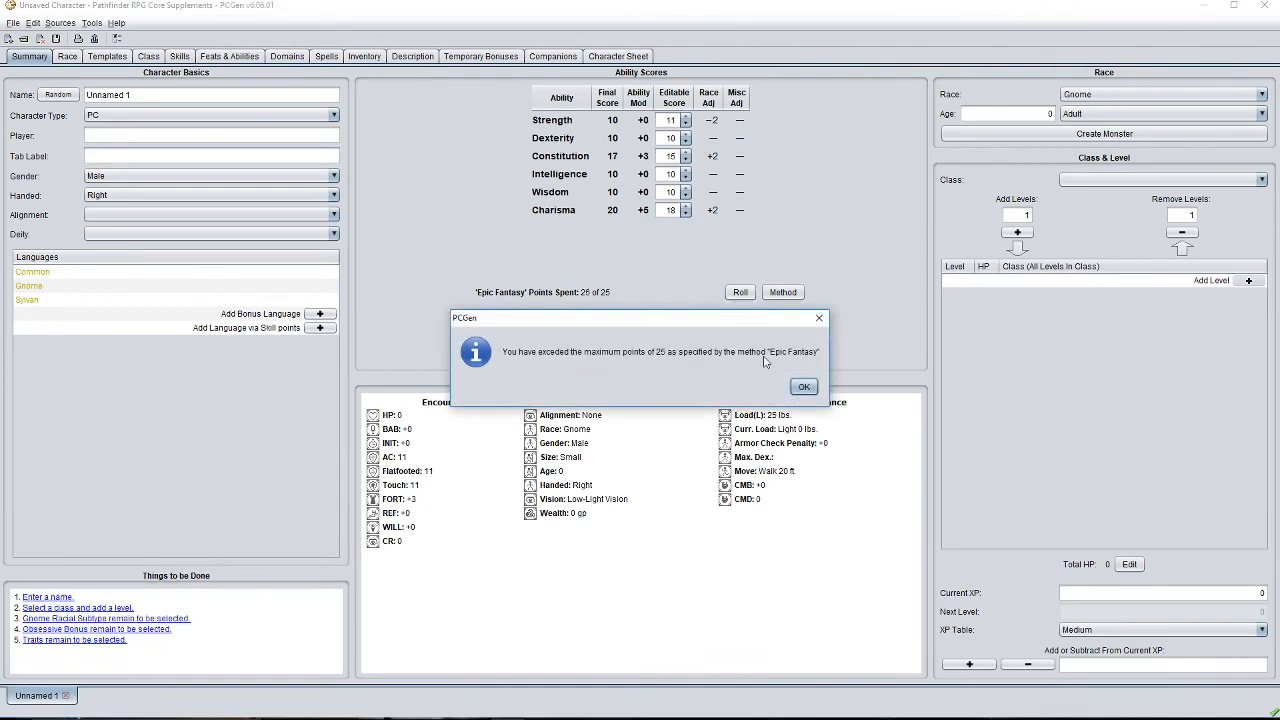
left_click(800, 386)
left_click(686, 160)
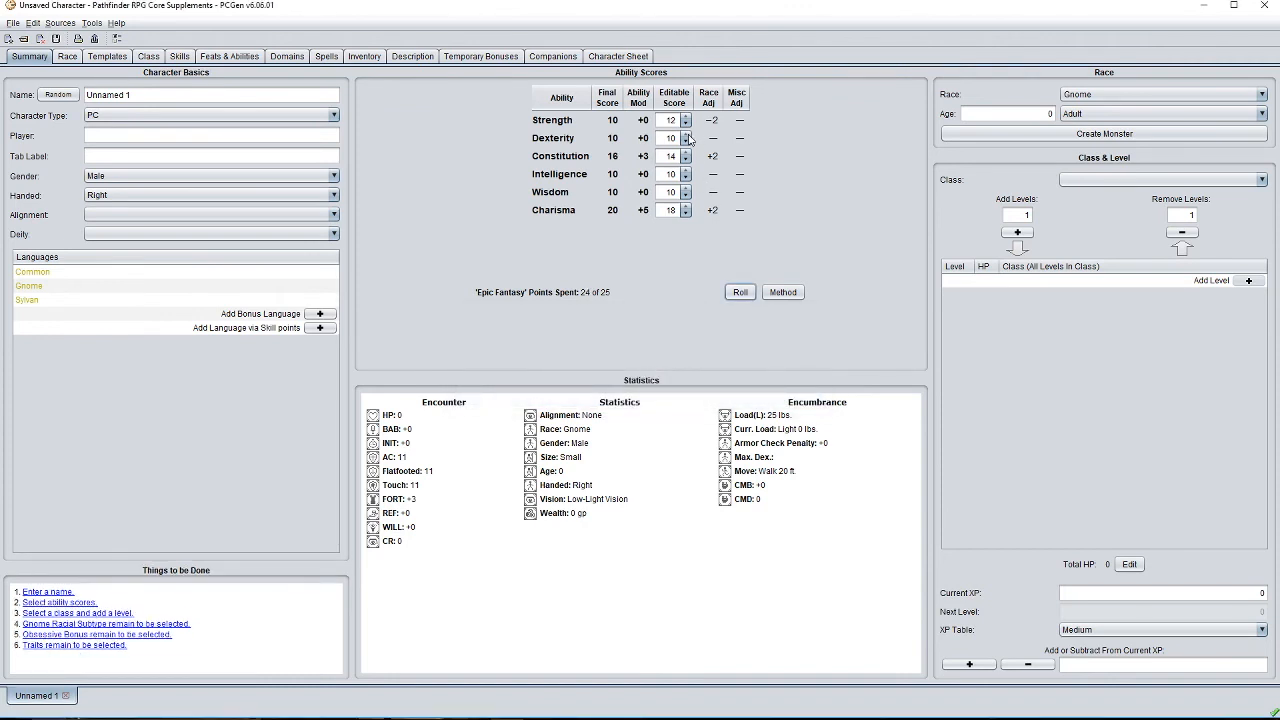
left_click(687, 171)
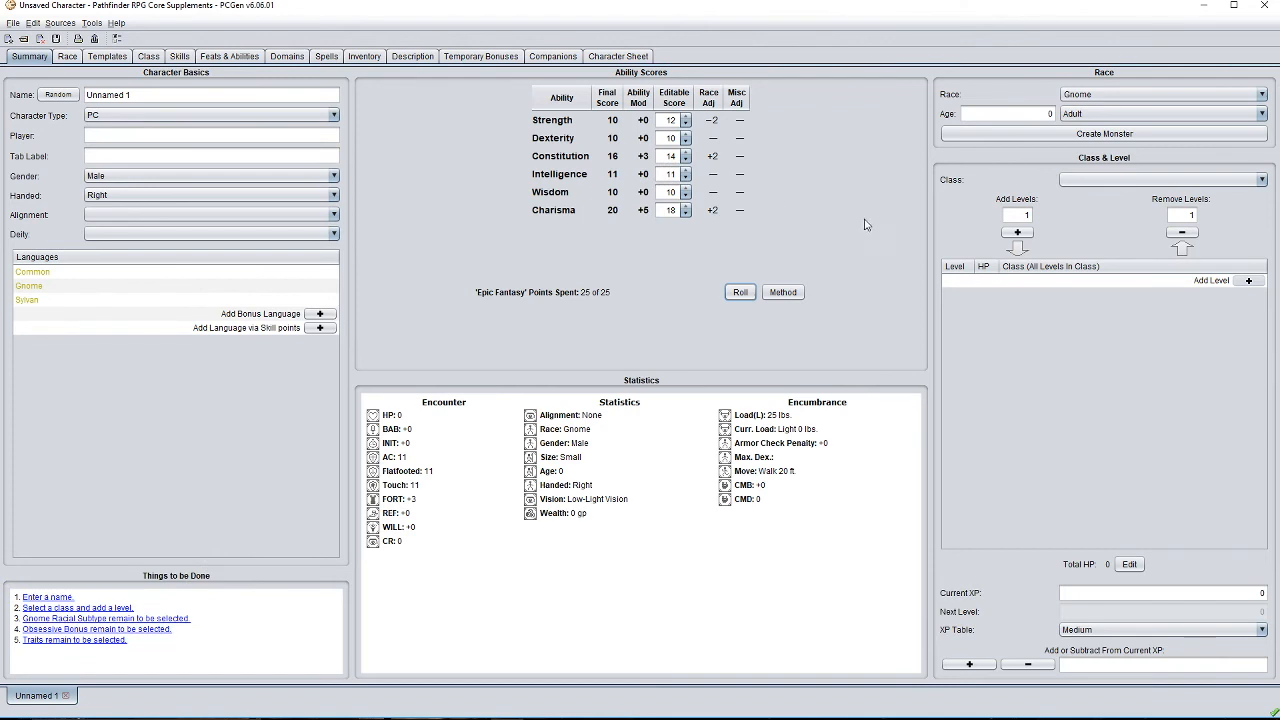
Choose the Sorcerer class and add one level of it to the Gnome.
left_click(1180, 179)
scroll(1093, 222, "down", 7)
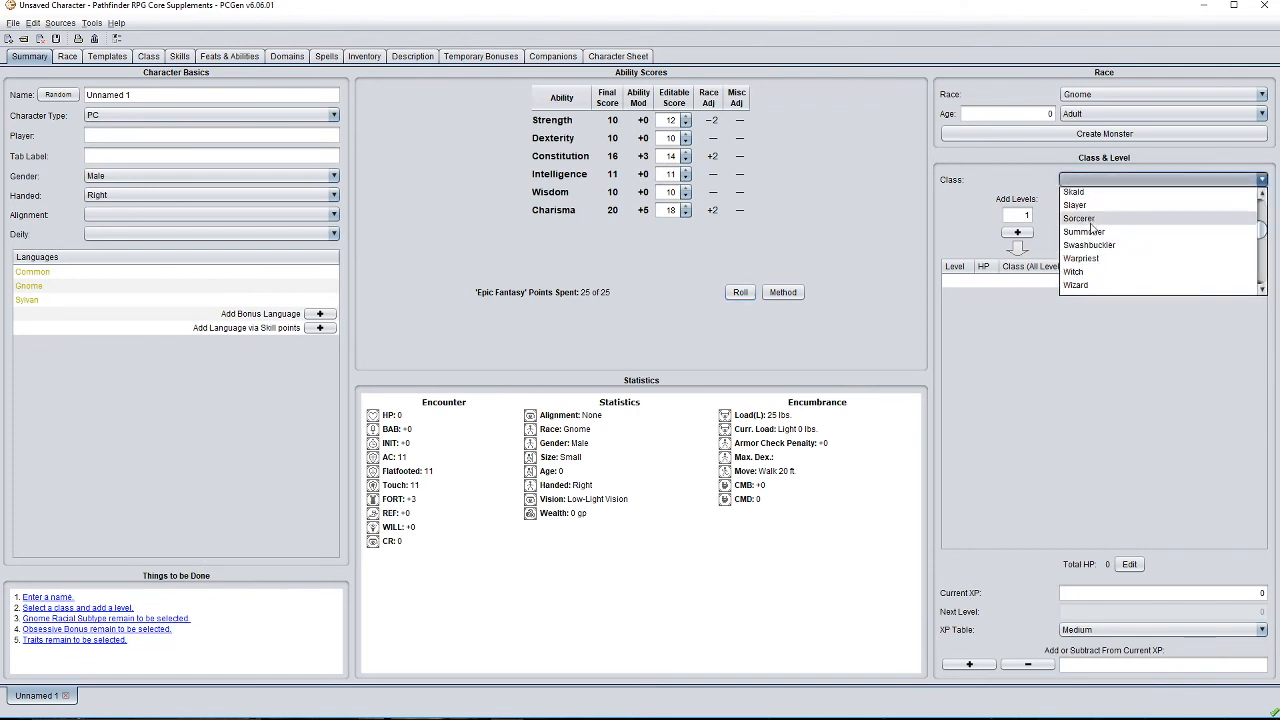
left_click(1093, 222)
left_click(1019, 233)
left_click(690, 398)
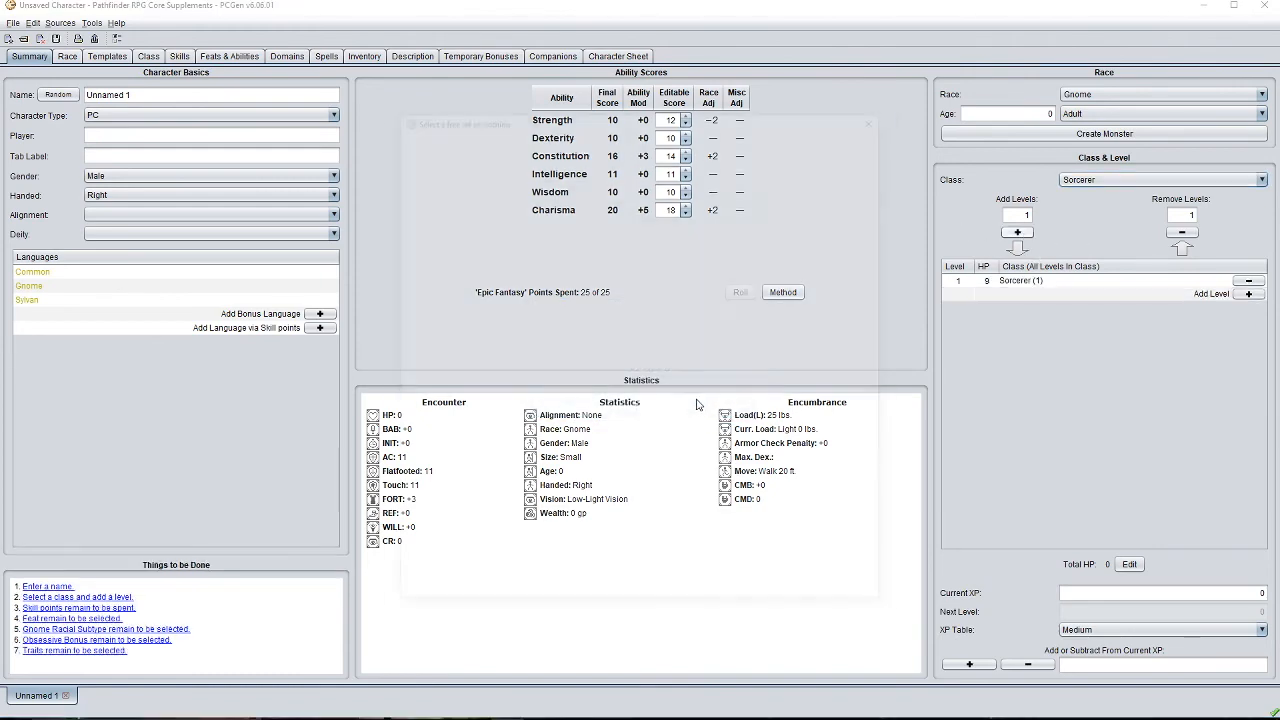
Select Outfit (Scholar's) as the free set of clothing and accept the rolled hit points for the Sorcerer level.
left_click(471, 250)
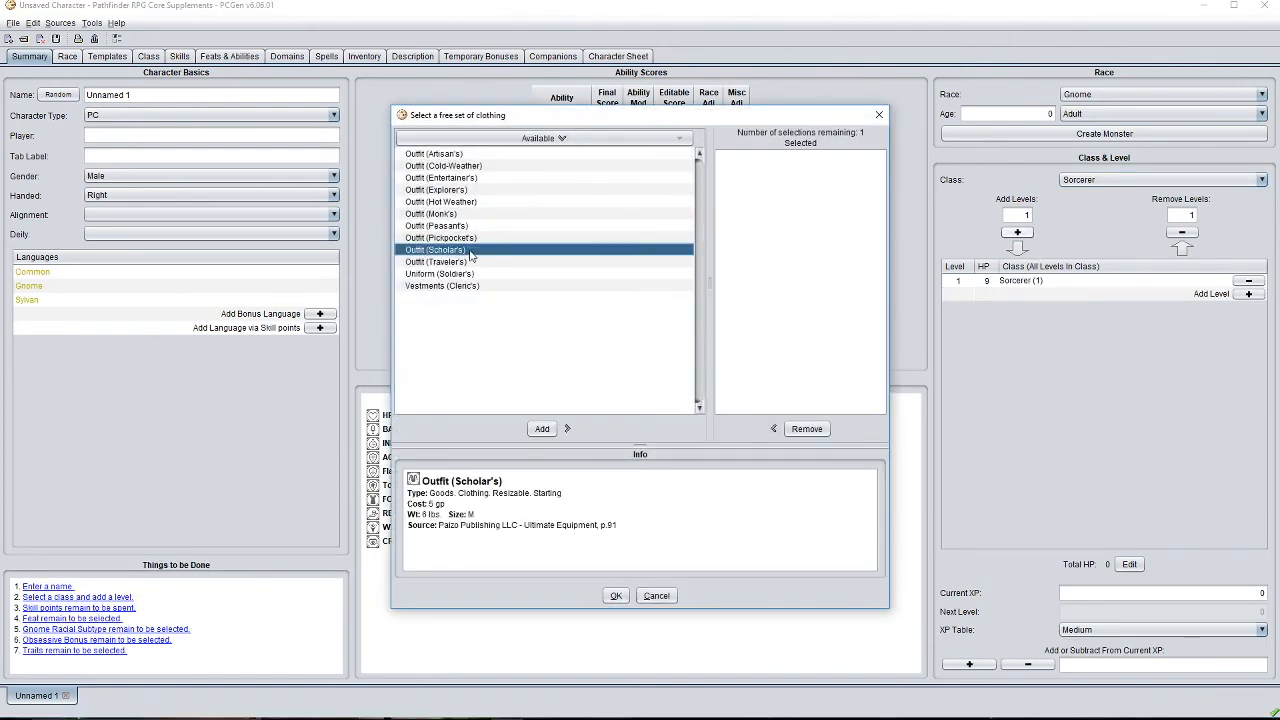
left_click(544, 429)
left_click(616, 596)
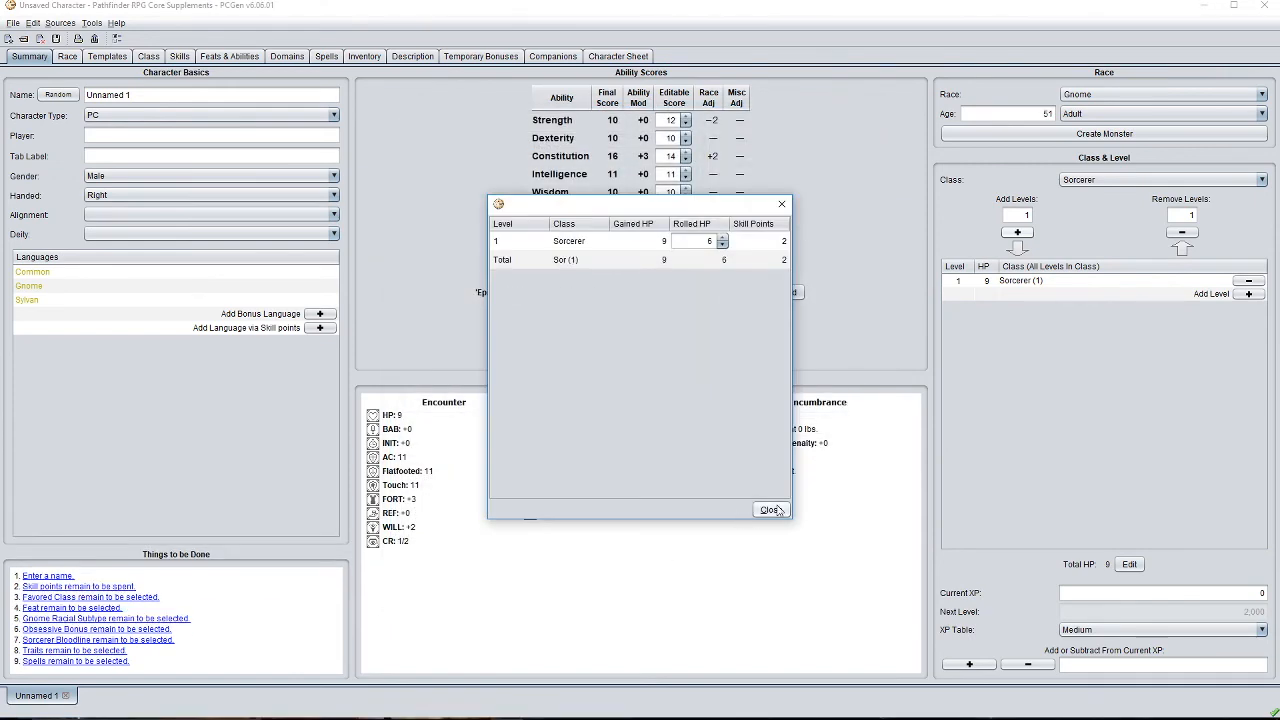
left_click(769, 510)
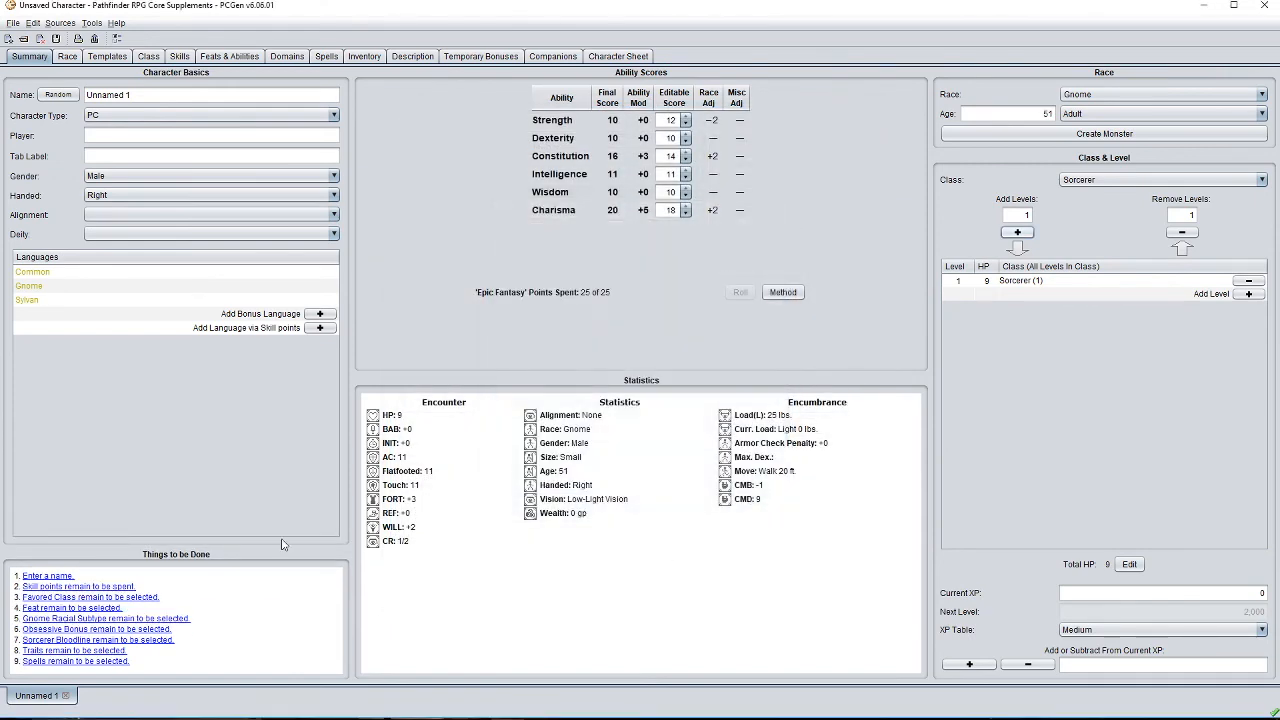
Add the level 0 Sorcerer spells Acid Splash, Dancing Lights, Light and Prestidigitation to the known spells.
left_click(112, 664)
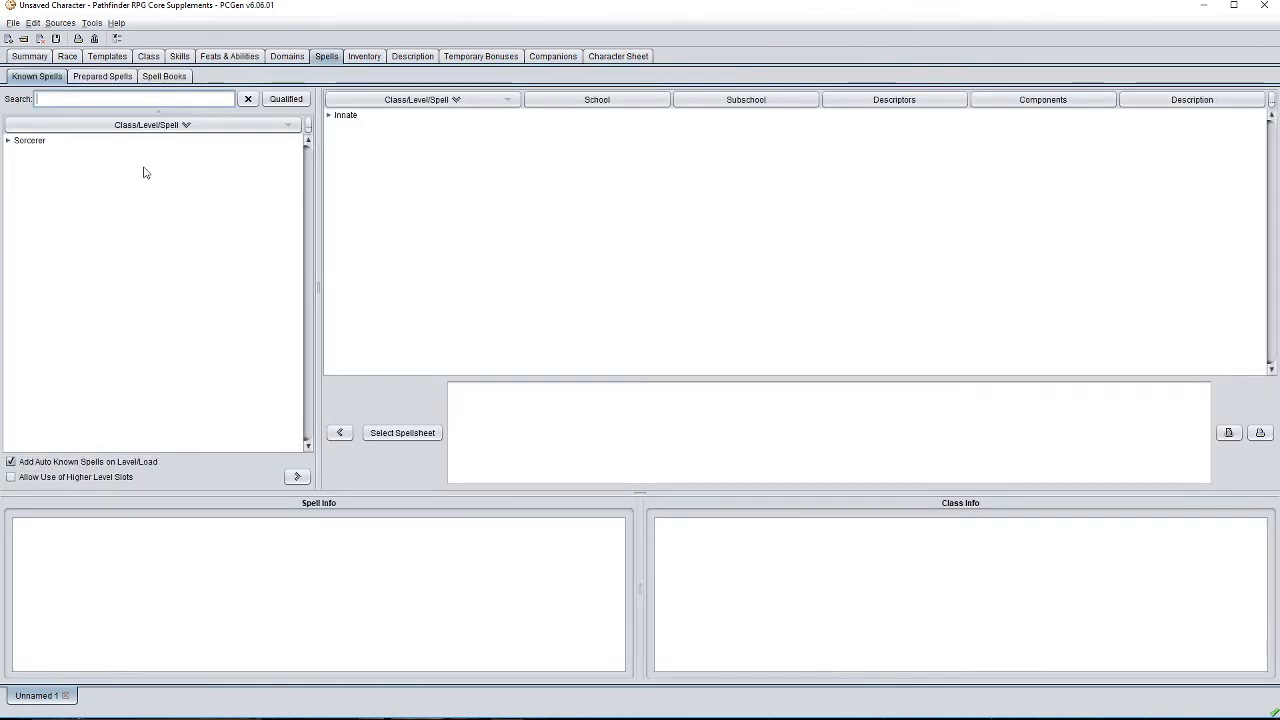
left_click(9, 141)
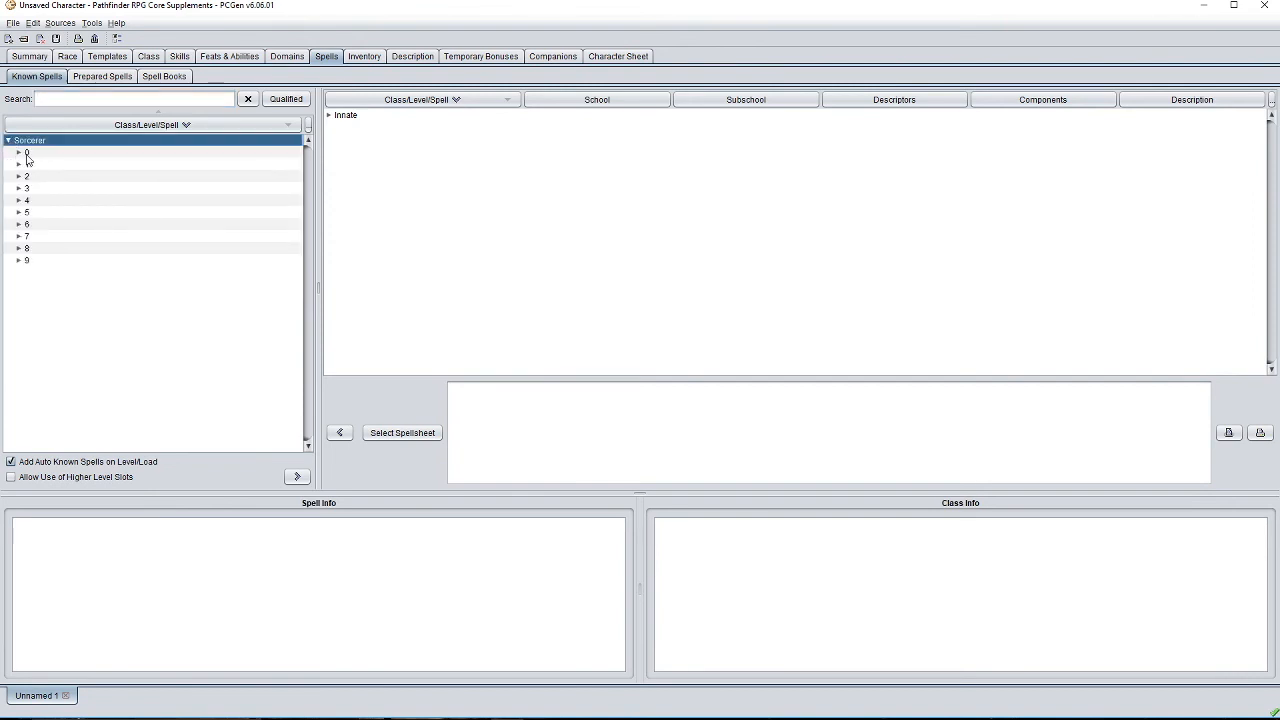
left_click(20, 153)
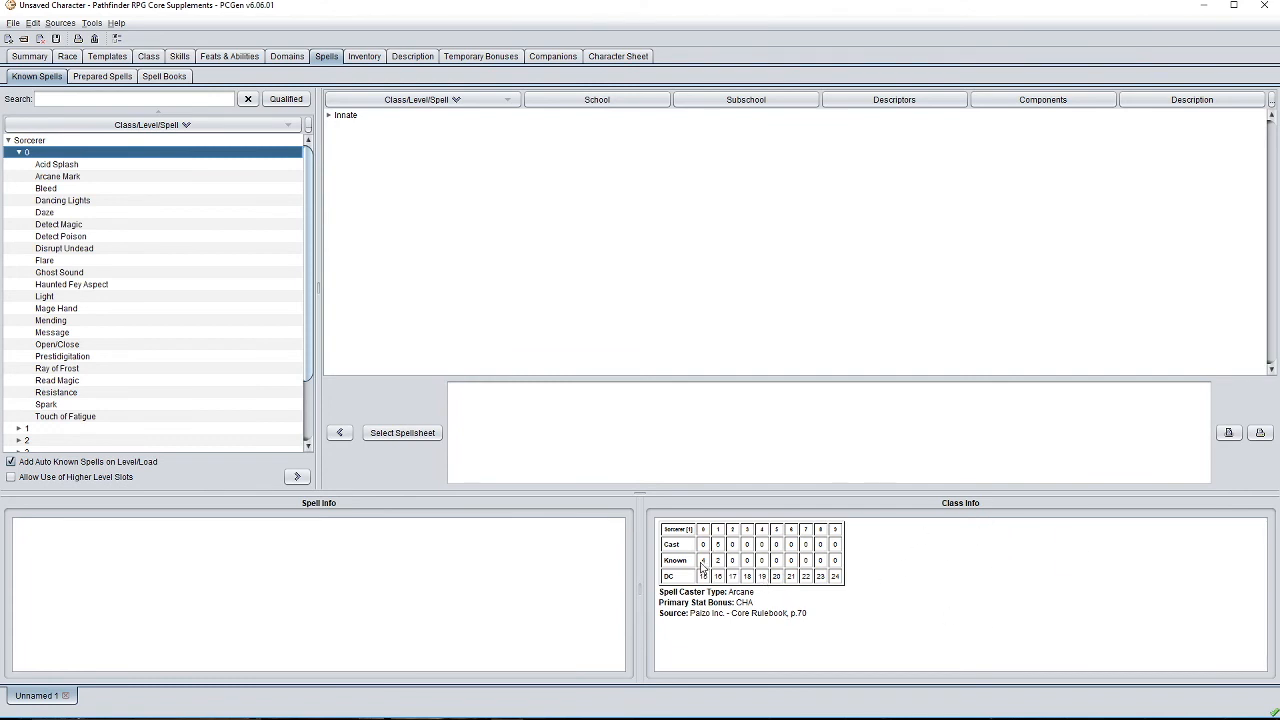
left_click(107, 165)
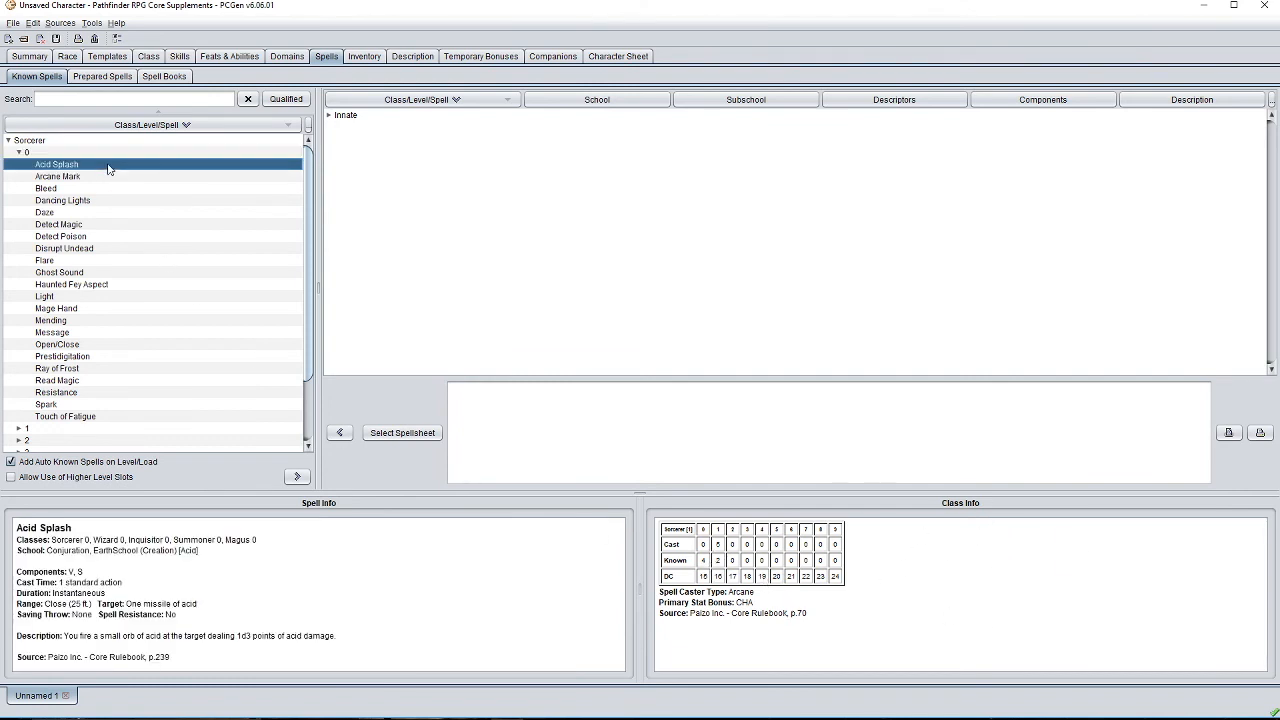
left_click(297, 477)
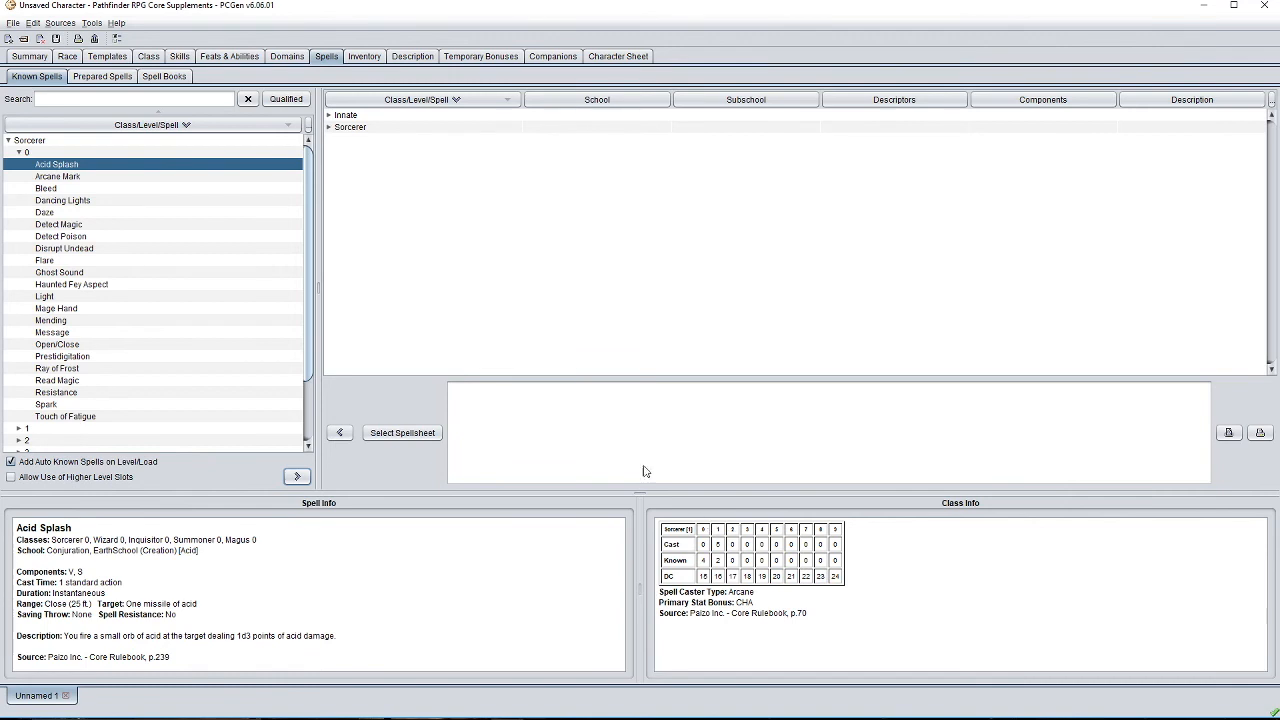
left_click(58, 203)
left_click(297, 476)
left_click(143, 298)
left_click(297, 476)
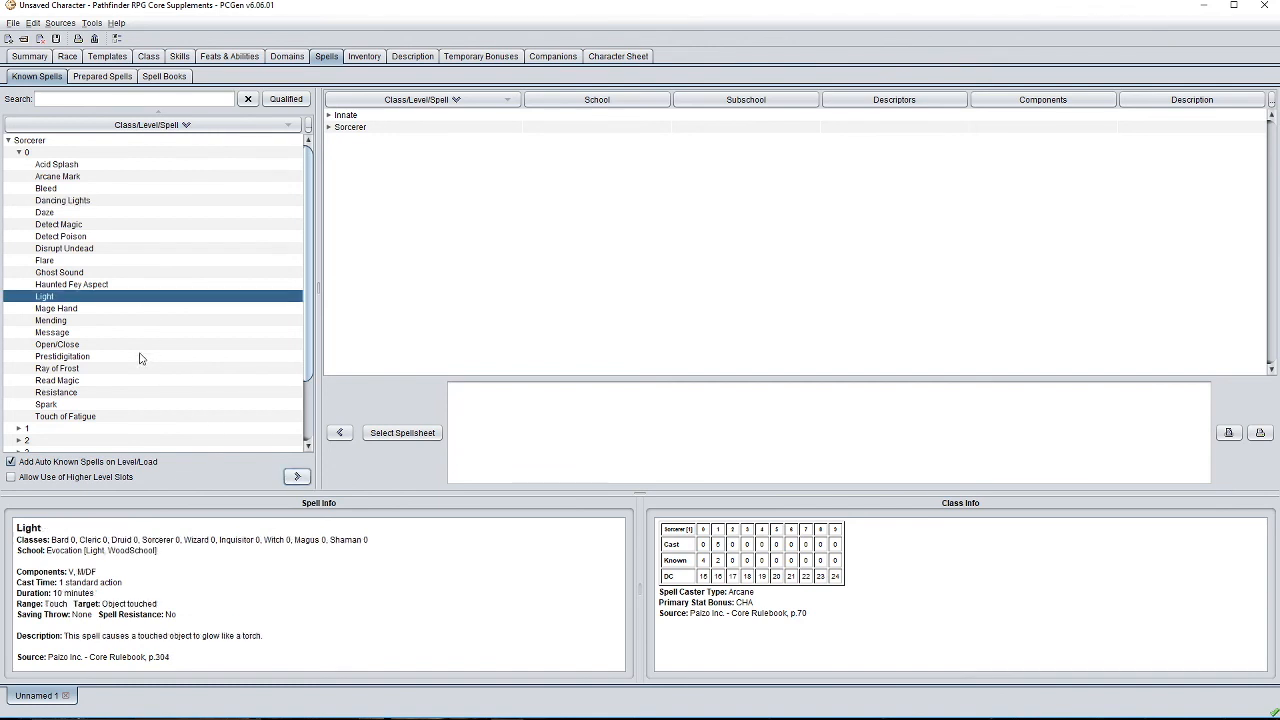
left_click(143, 357)
left_click(298, 477)
Try to add Read Magic as a fifth level 0 known spell.
left_click(208, 382)
left_click(297, 476)
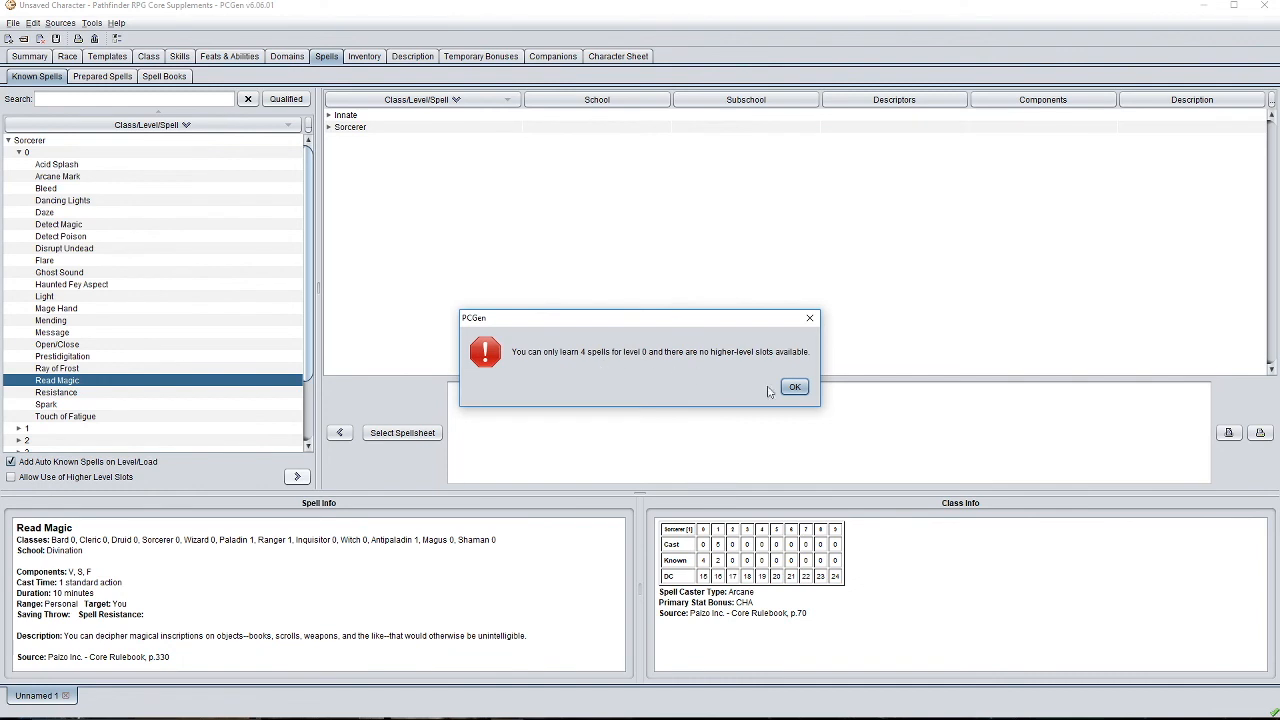
left_click(798, 389)
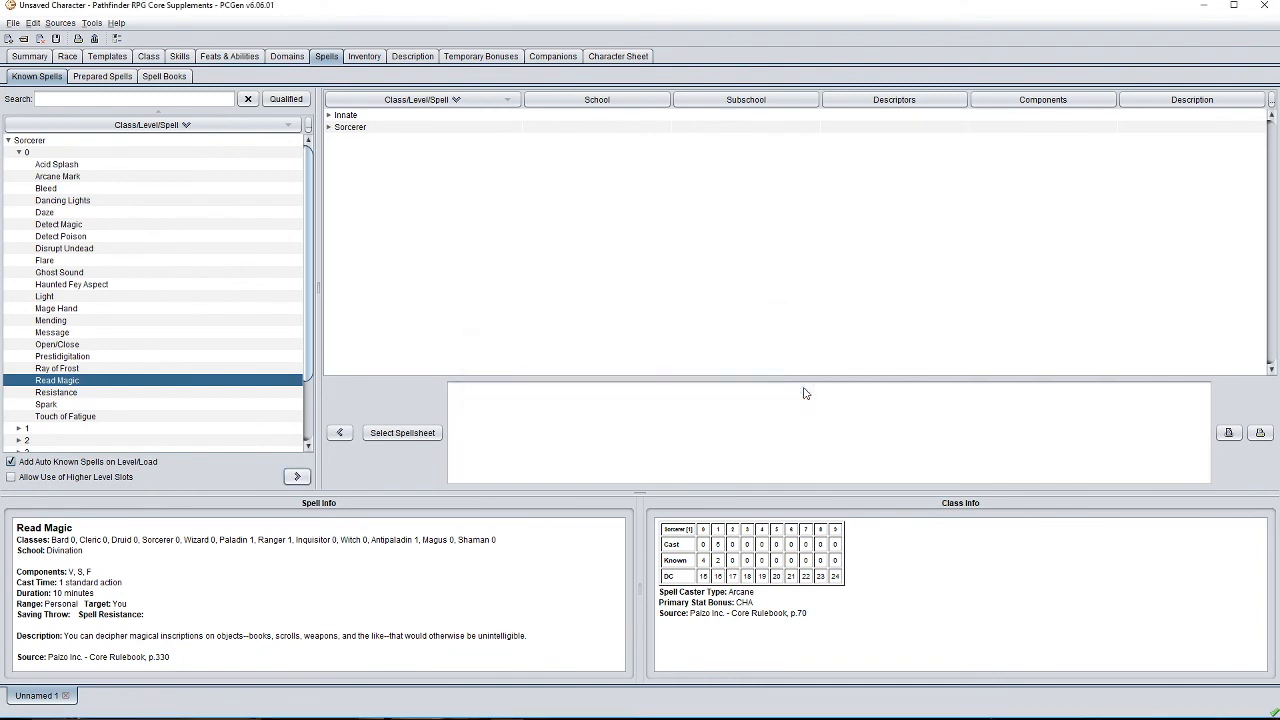
Pick Anticipate Peril and Charm Person from the level 1 Sorcerer spells, and open the character sheet.
left_click(20, 152)
left_click(19, 166)
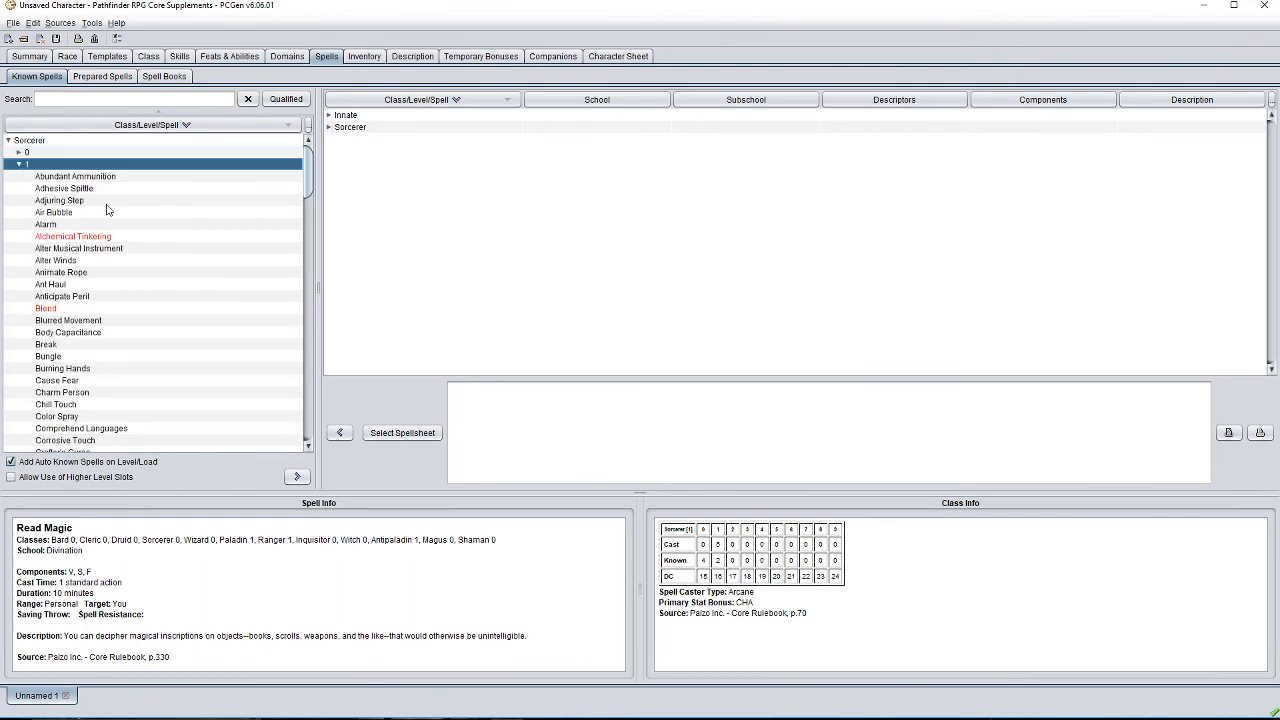
left_click(104, 297)
left_click(218, 392)
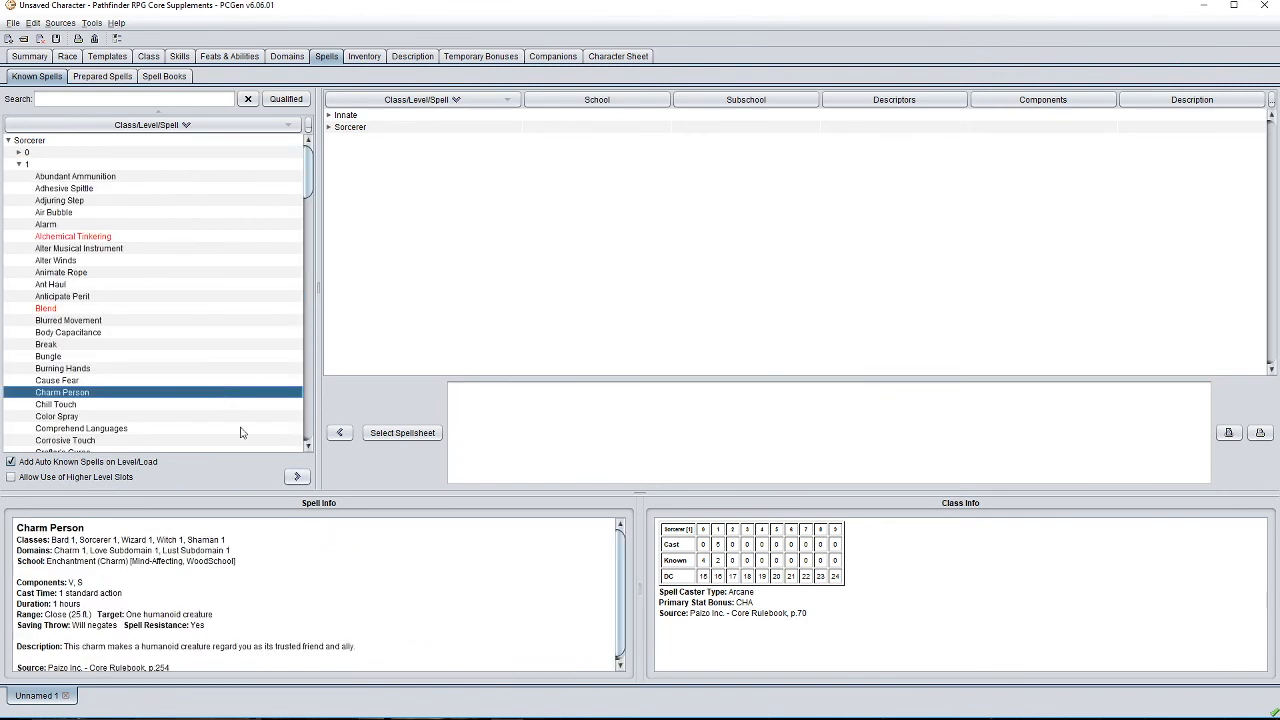
left_click(620, 56)
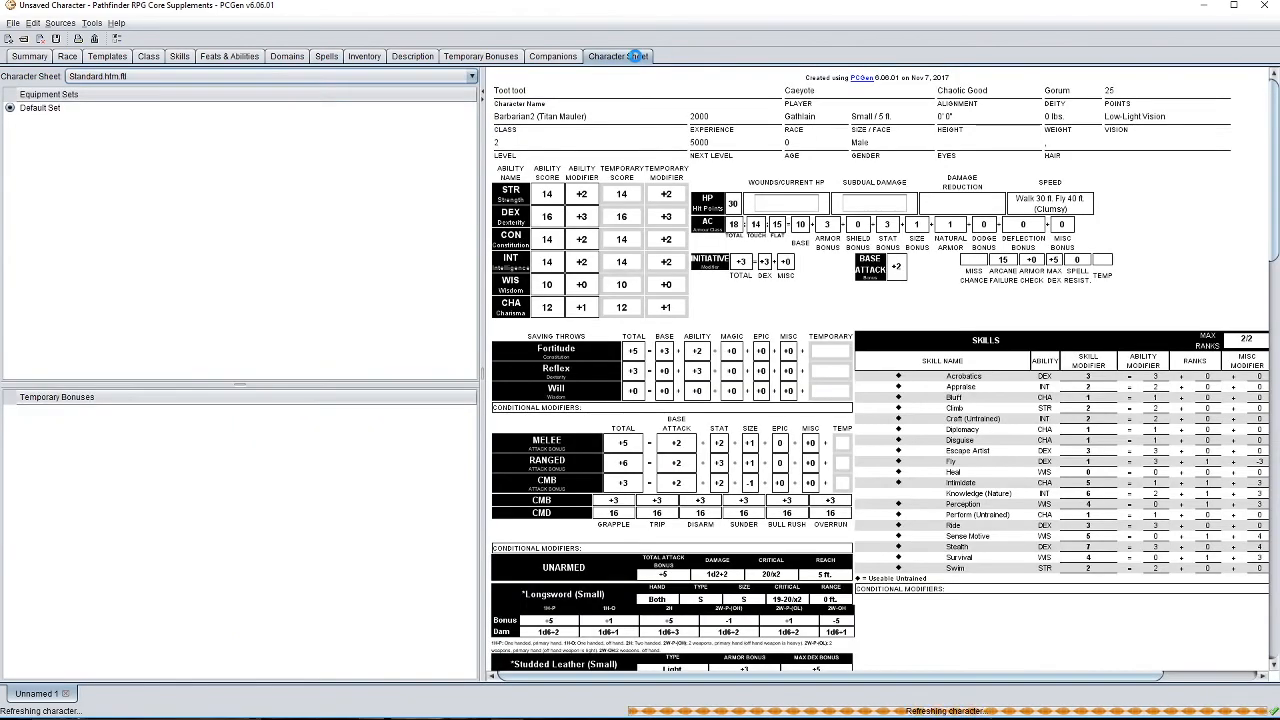
Review the Sorcerer spells on the character sheet, then close the Gnome Sorcerer and create a new character.
left_click_drag(1274, 169, 1264, 587)
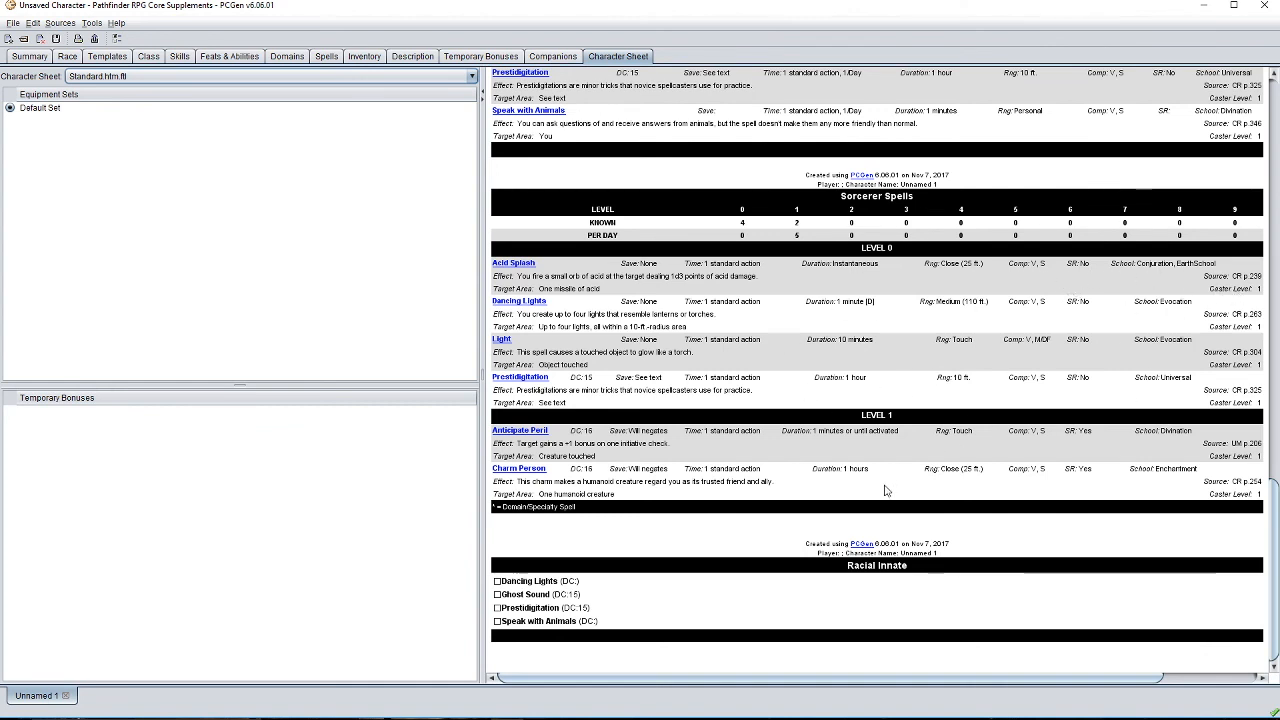
left_click(40, 39)
left_click(660, 388)
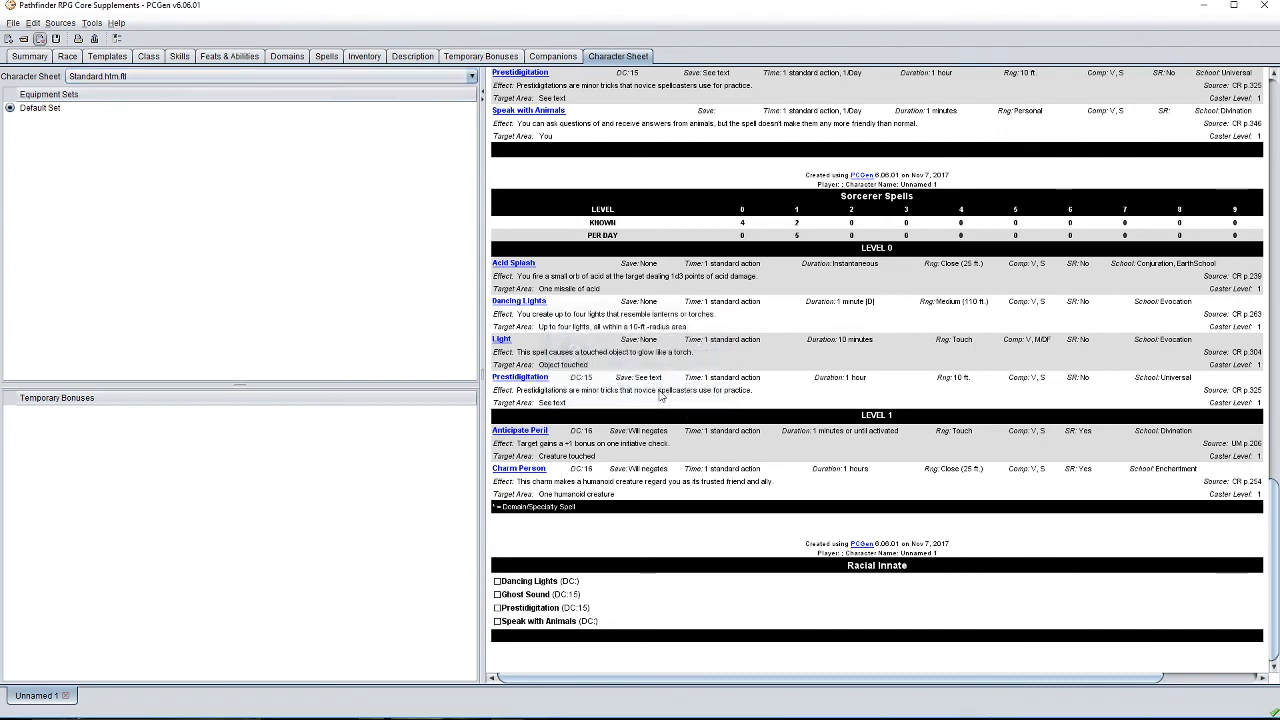
left_click(10, 39)
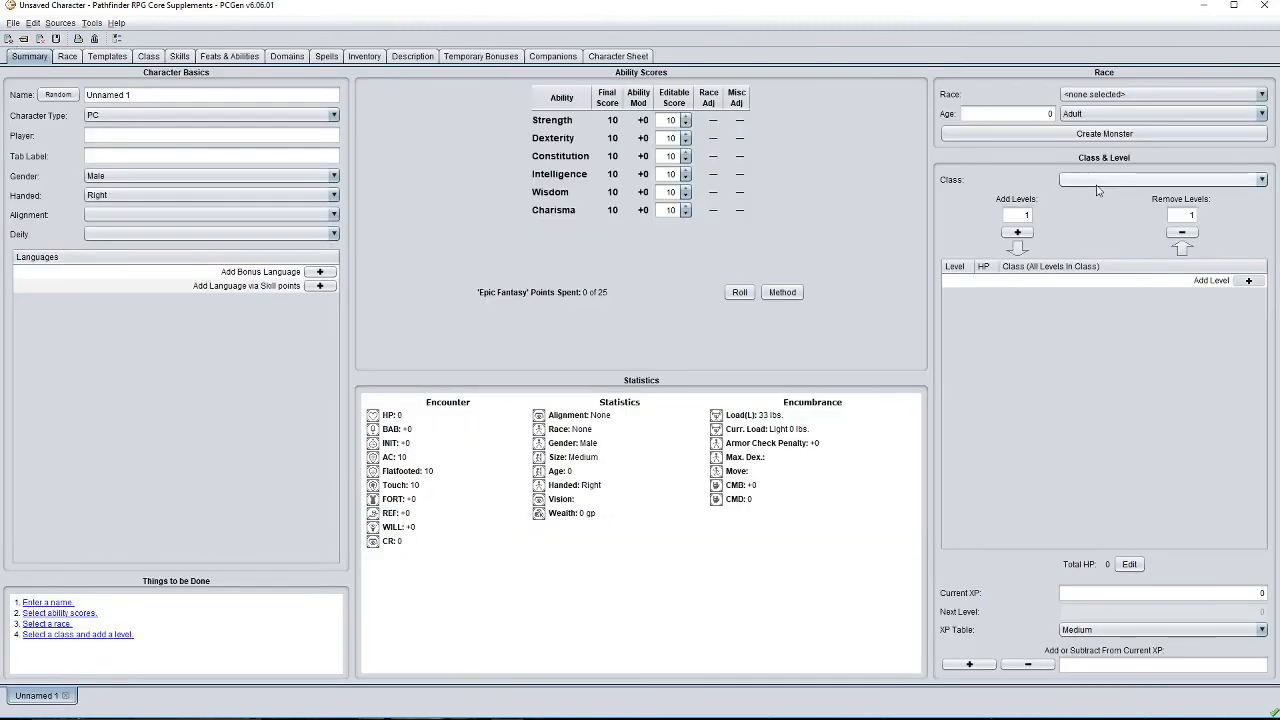
Set the new character's race to Half-Orc and choose Wizard as the class.
left_click(1165, 95)
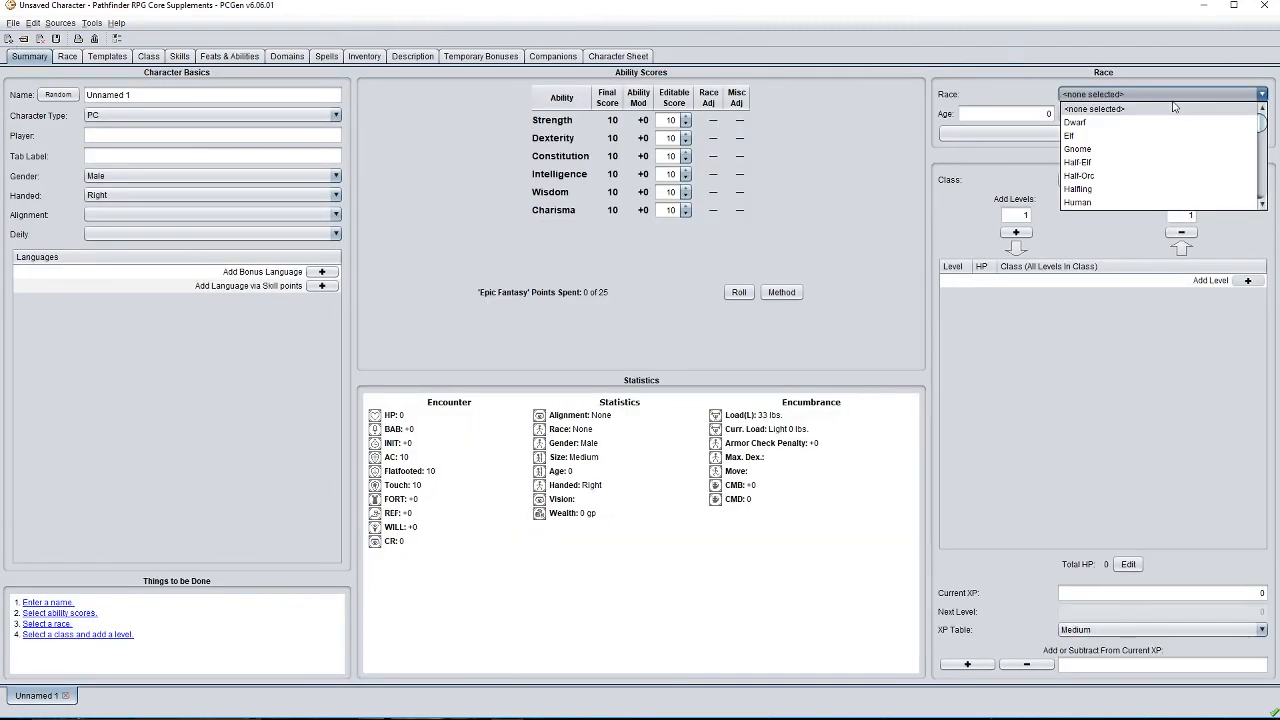
left_click(1134, 177)
left_click(1160, 180)
scroll(1159, 260, "down", 8)
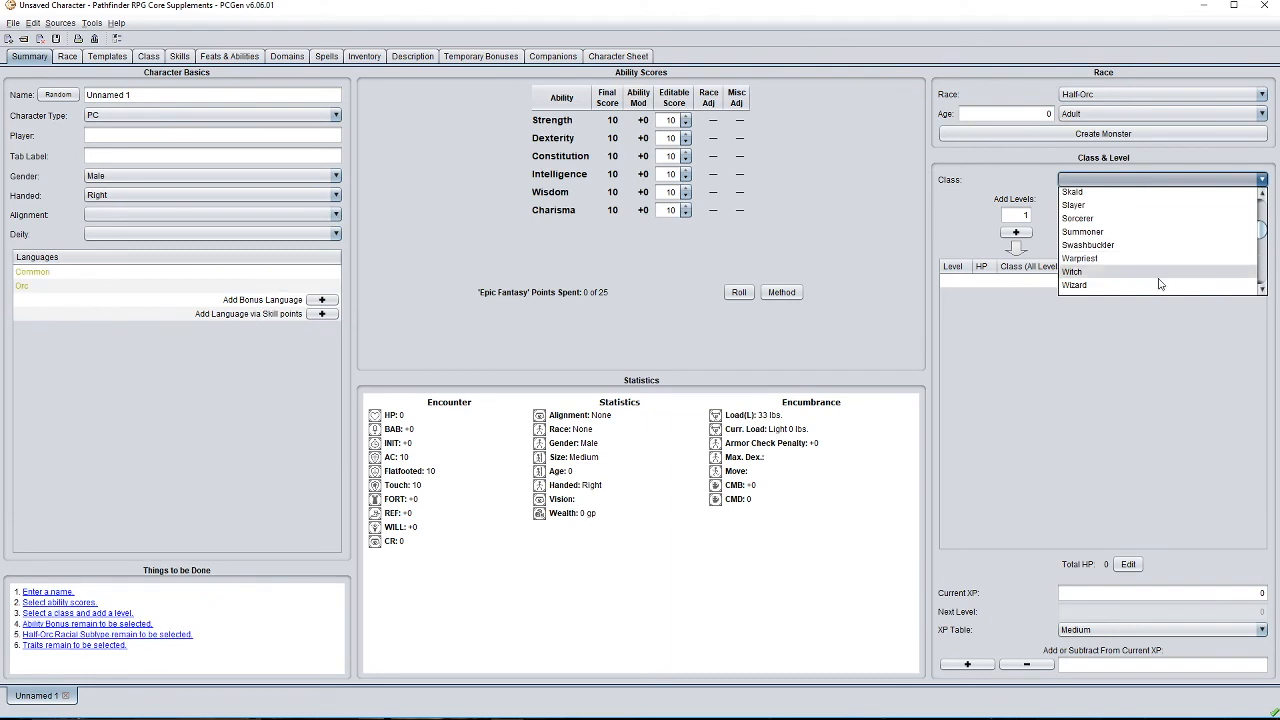
left_click(1159, 296)
left_click(1184, 183)
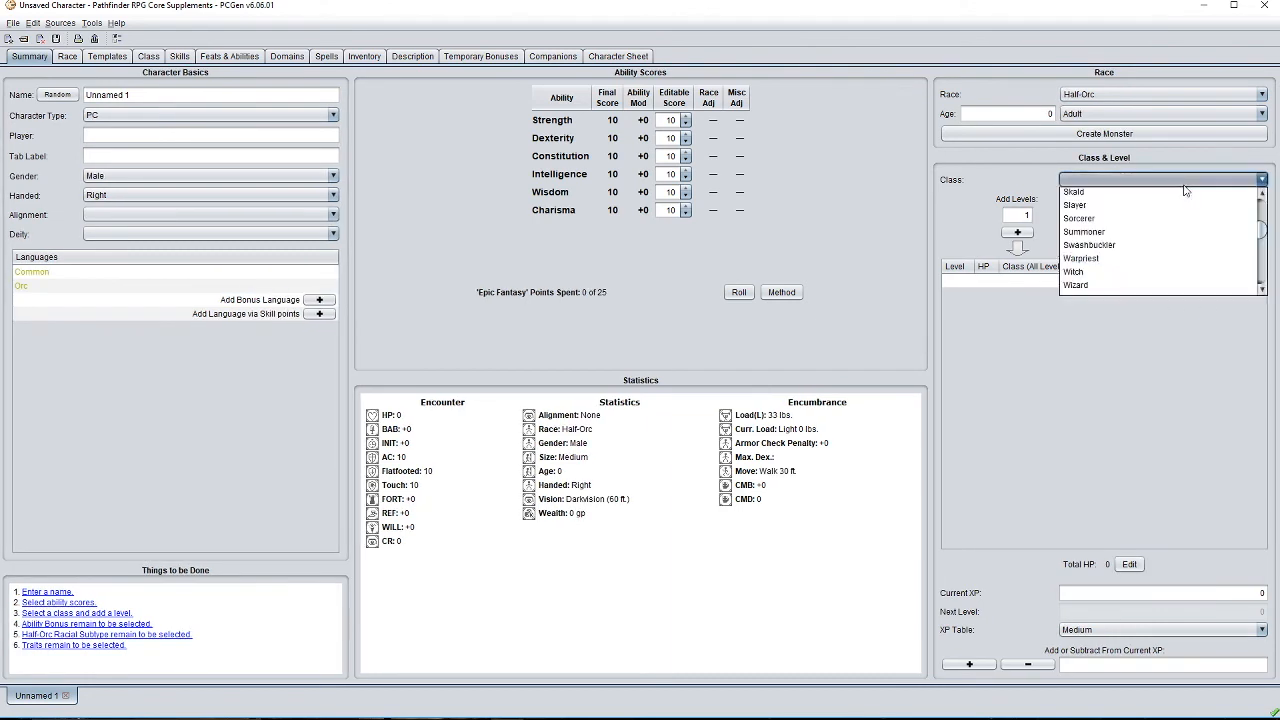
left_click(1150, 286)
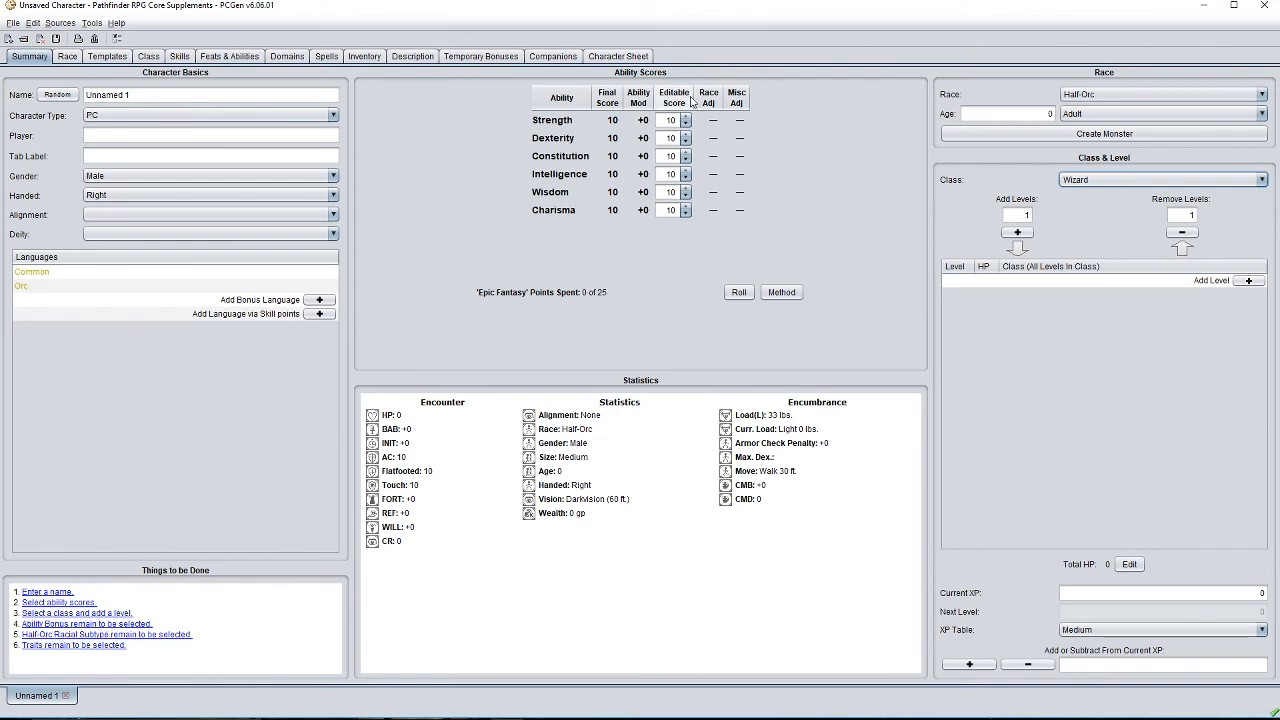
Add +2 Intelligence as the Half-Orc's racial ability bonus.
left_click(133, 625)
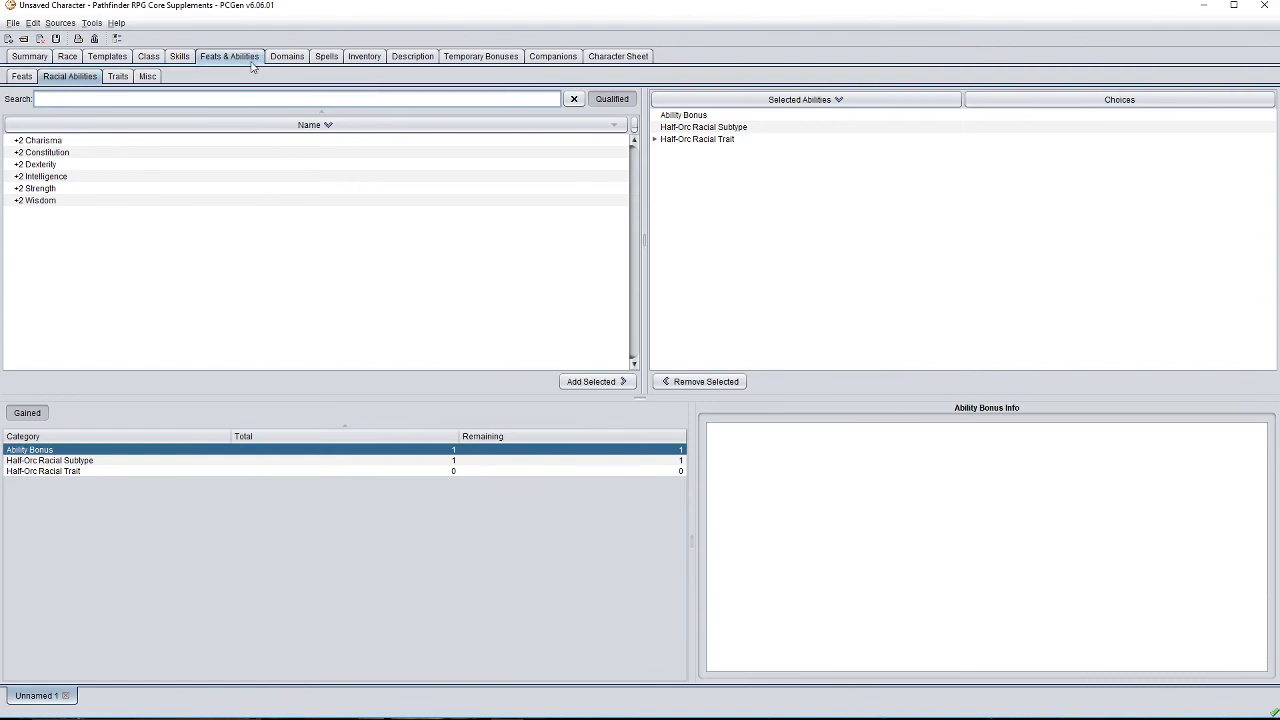
left_click(55, 165)
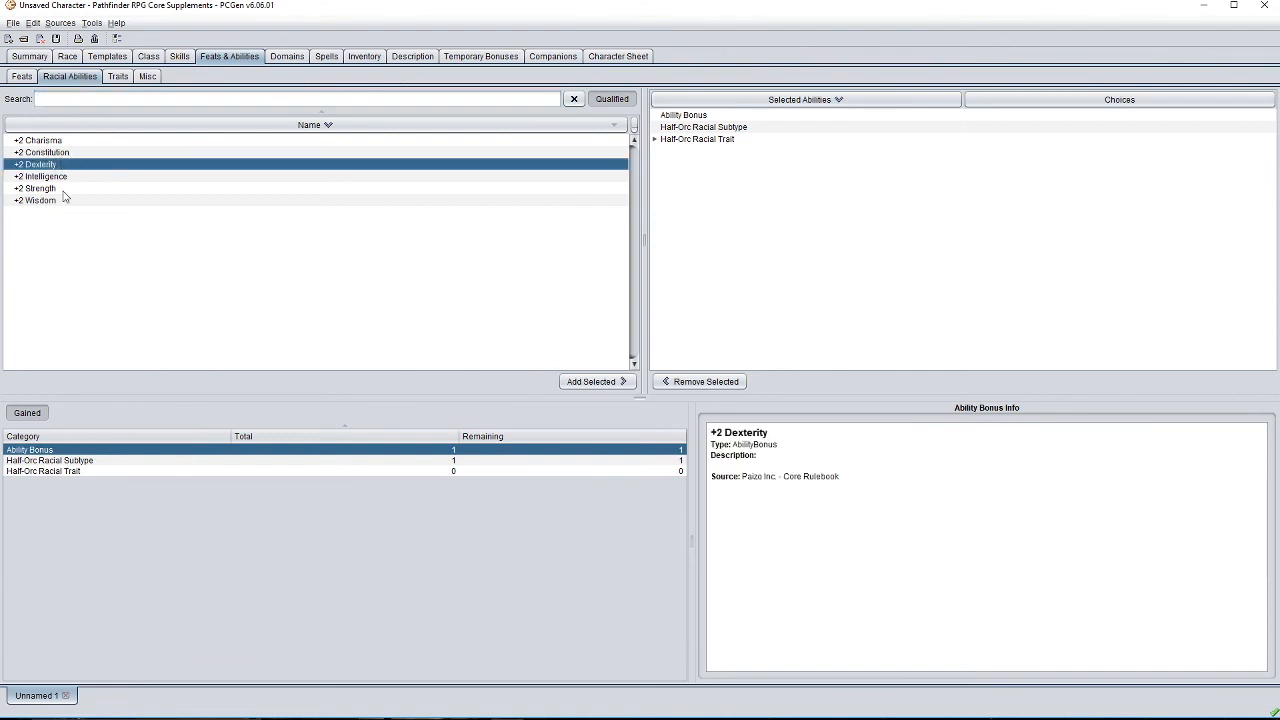
left_click(68, 179)
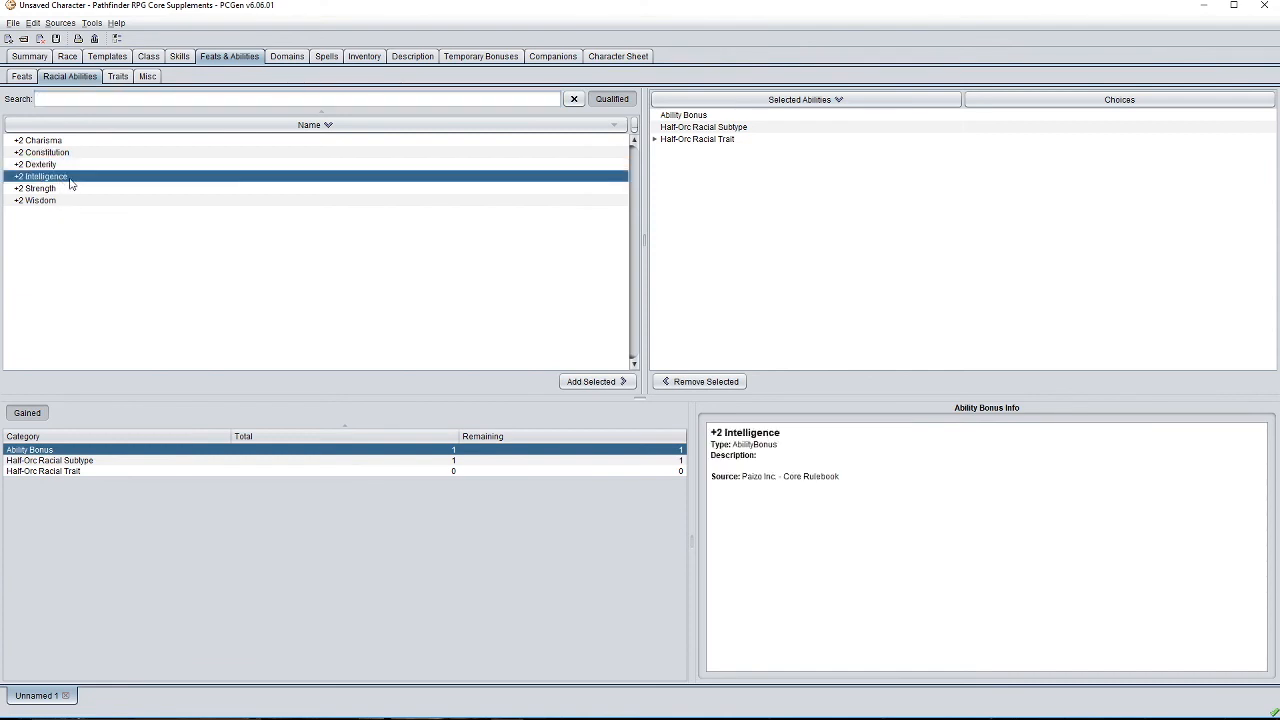
left_click(595, 382)
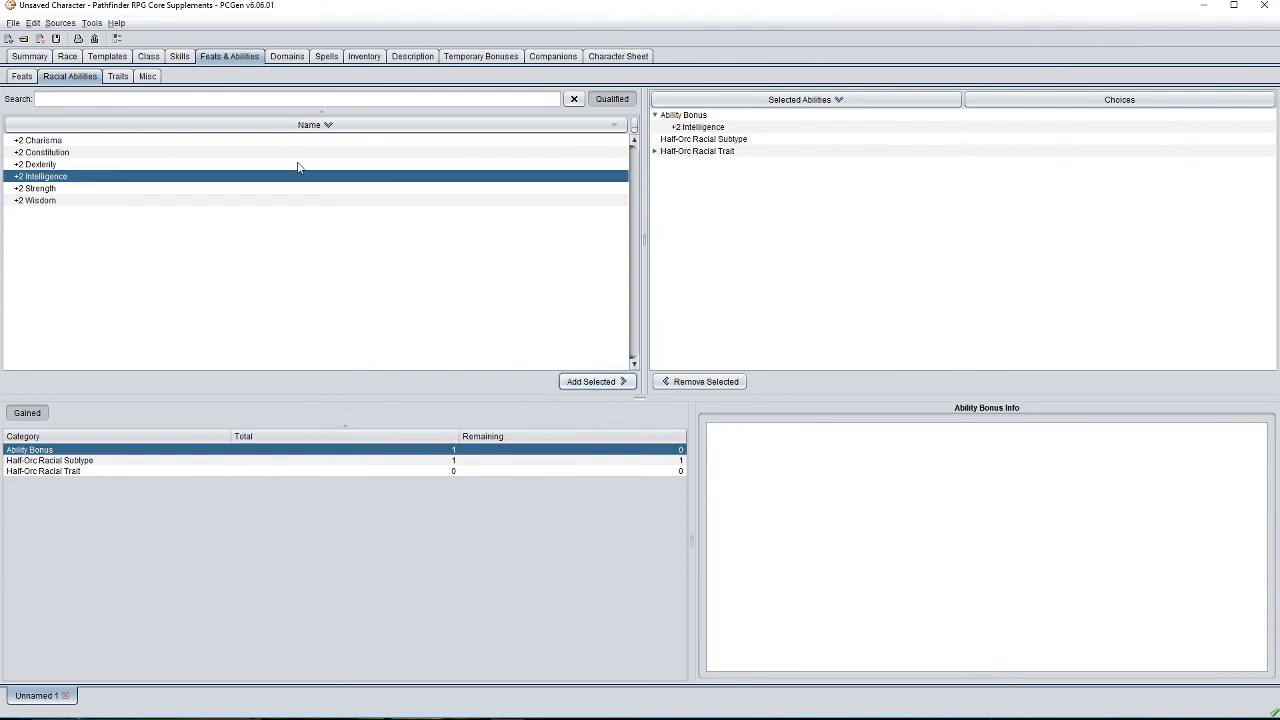
Look over the Half-Orc racial traits, choose No Racial Subtype as the racial subtype and return to the character summary.
left_click(156, 461)
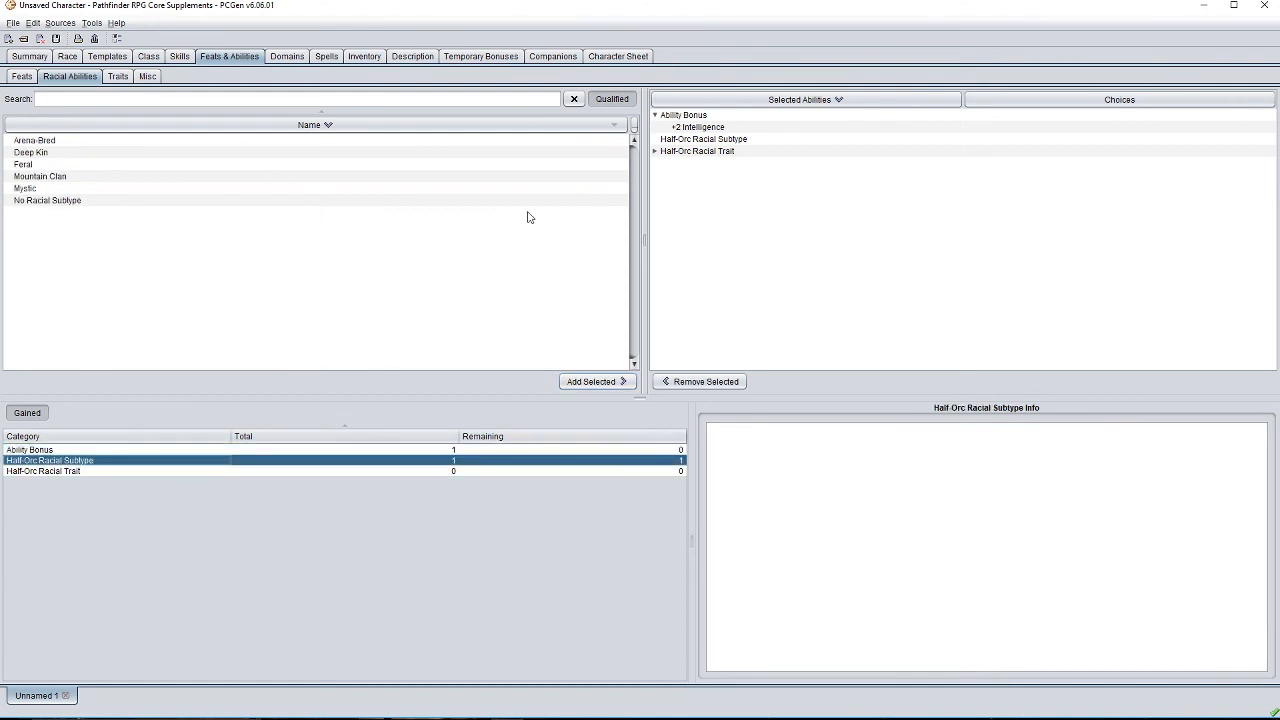
left_click(252, 472)
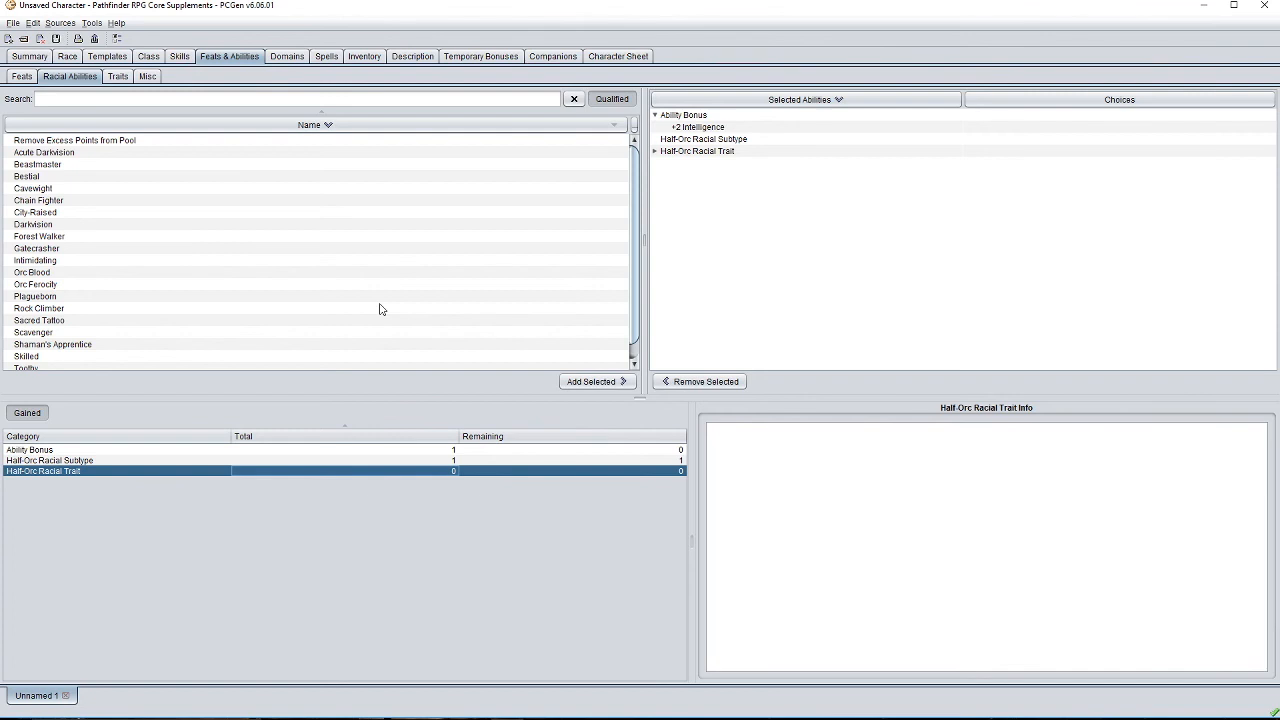
left_click(40, 58)
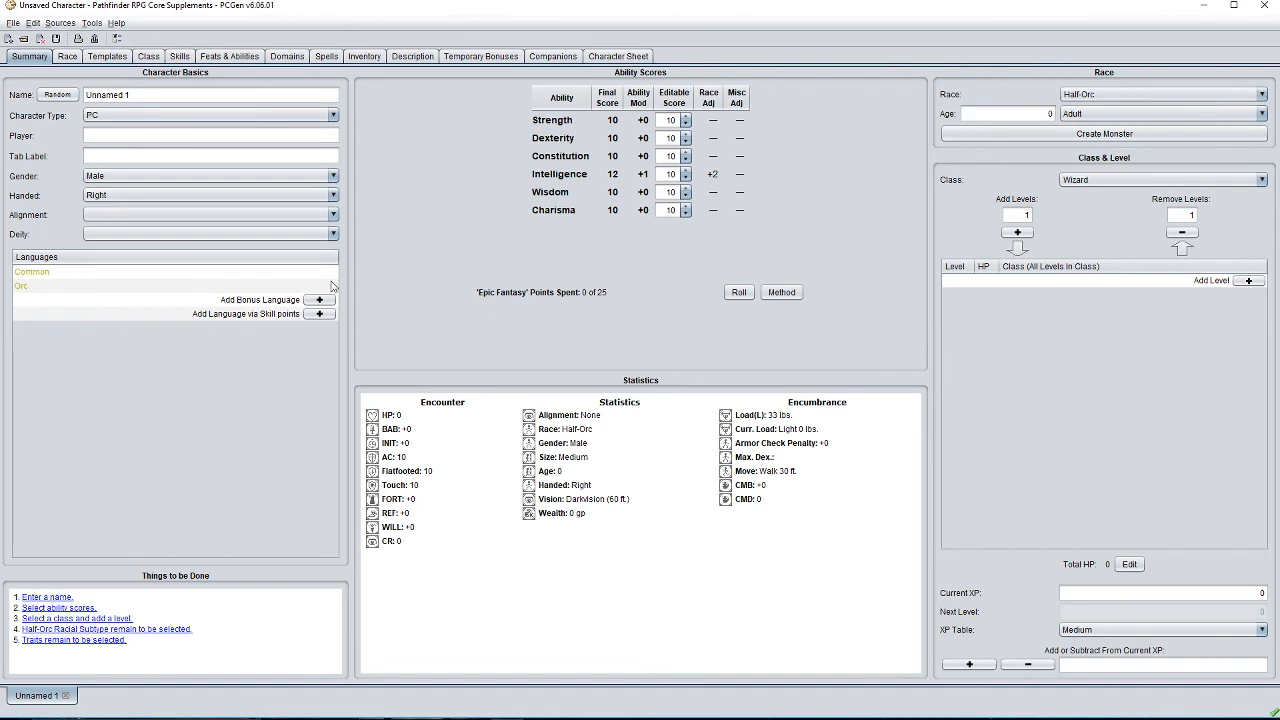
left_click(155, 631)
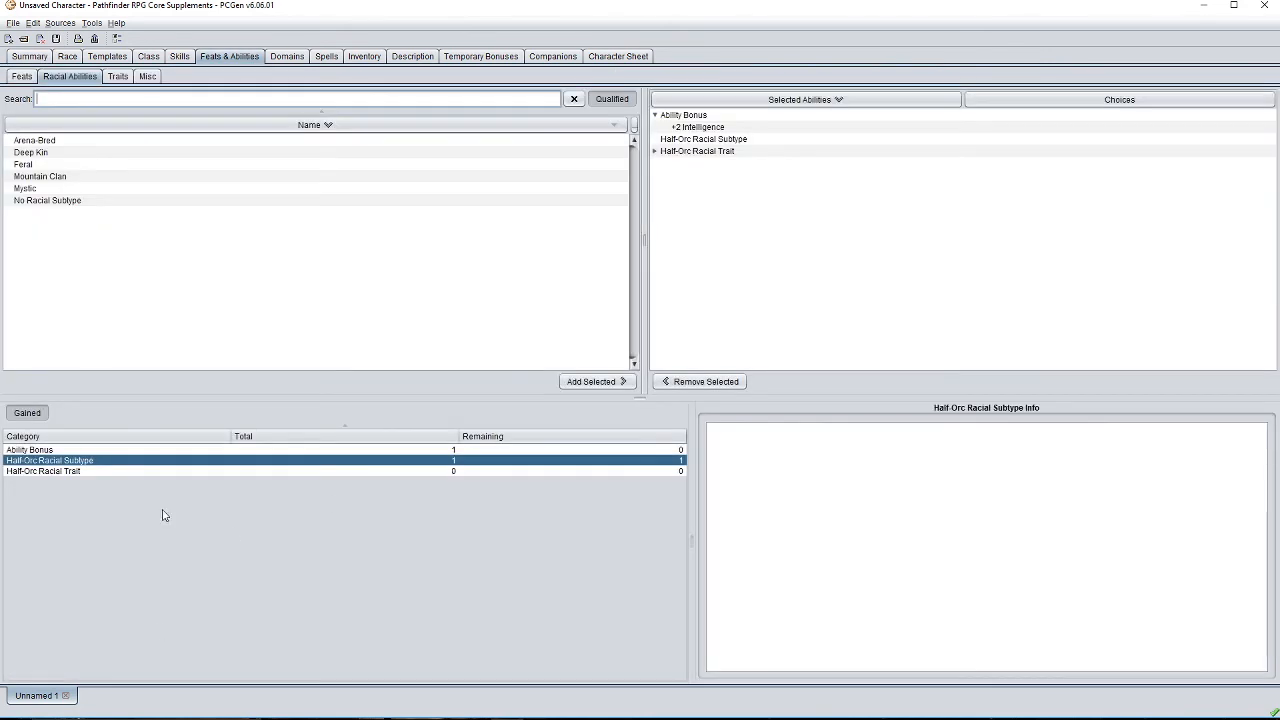
left_click(88, 201)
left_click(605, 383)
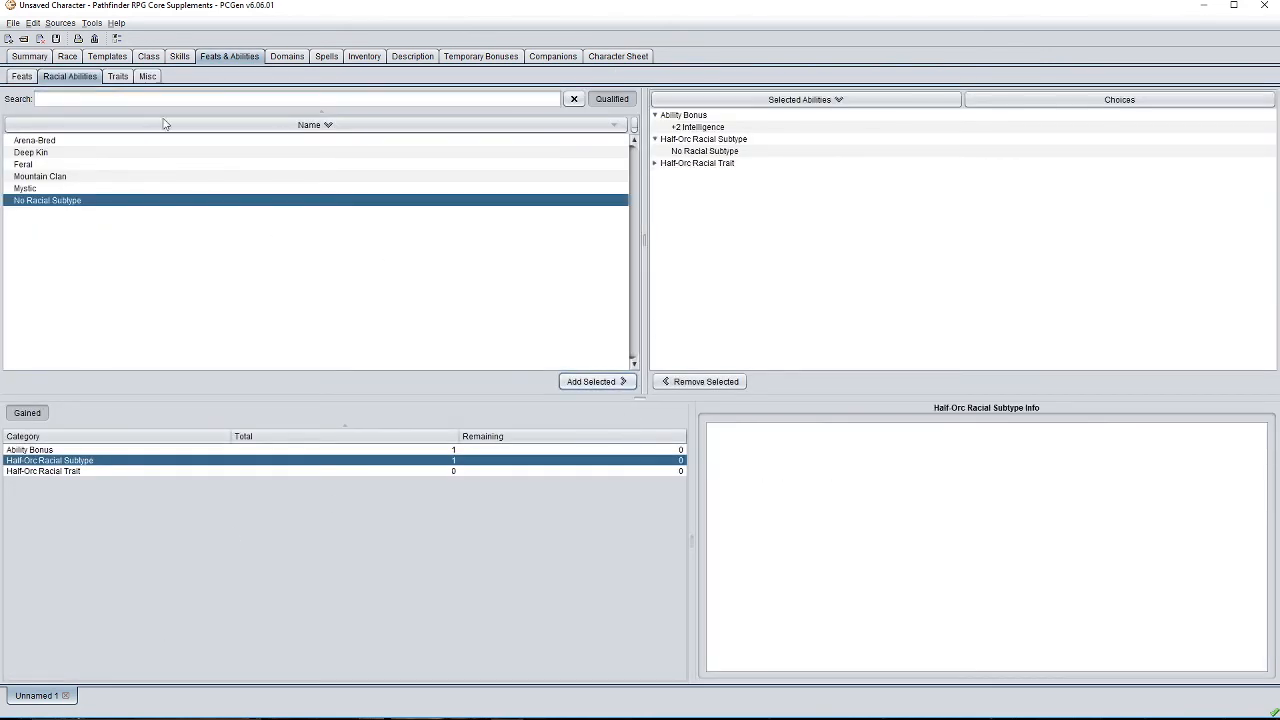
left_click(30, 57)
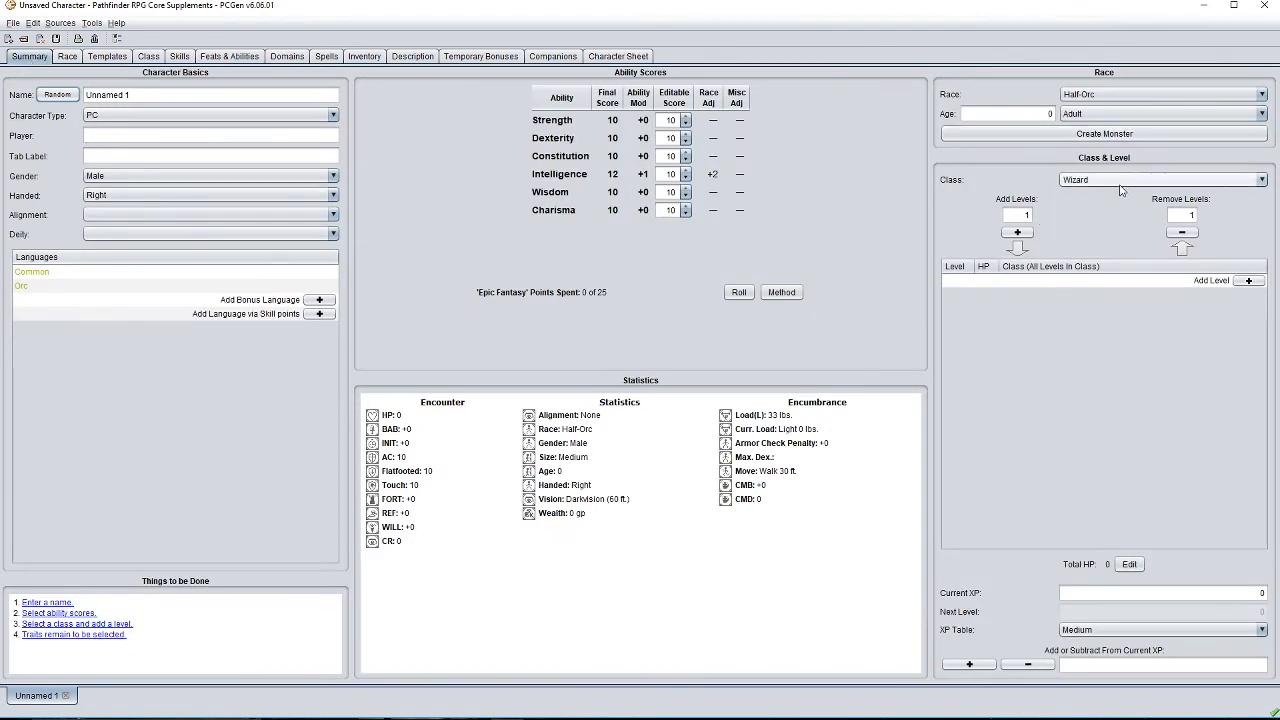
Add one Wizard level and choose Fire as the school specialisation.
left_click(1029, 234)
left_click(690, 396)
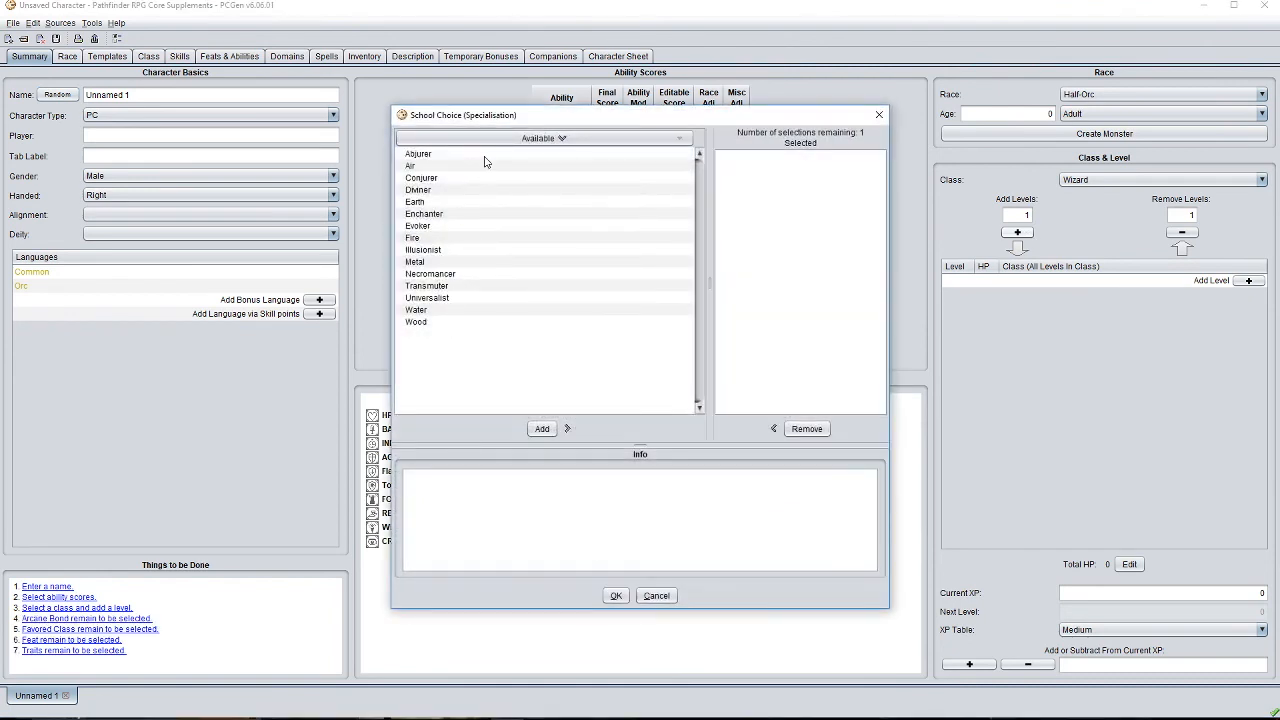
left_click(448, 194)
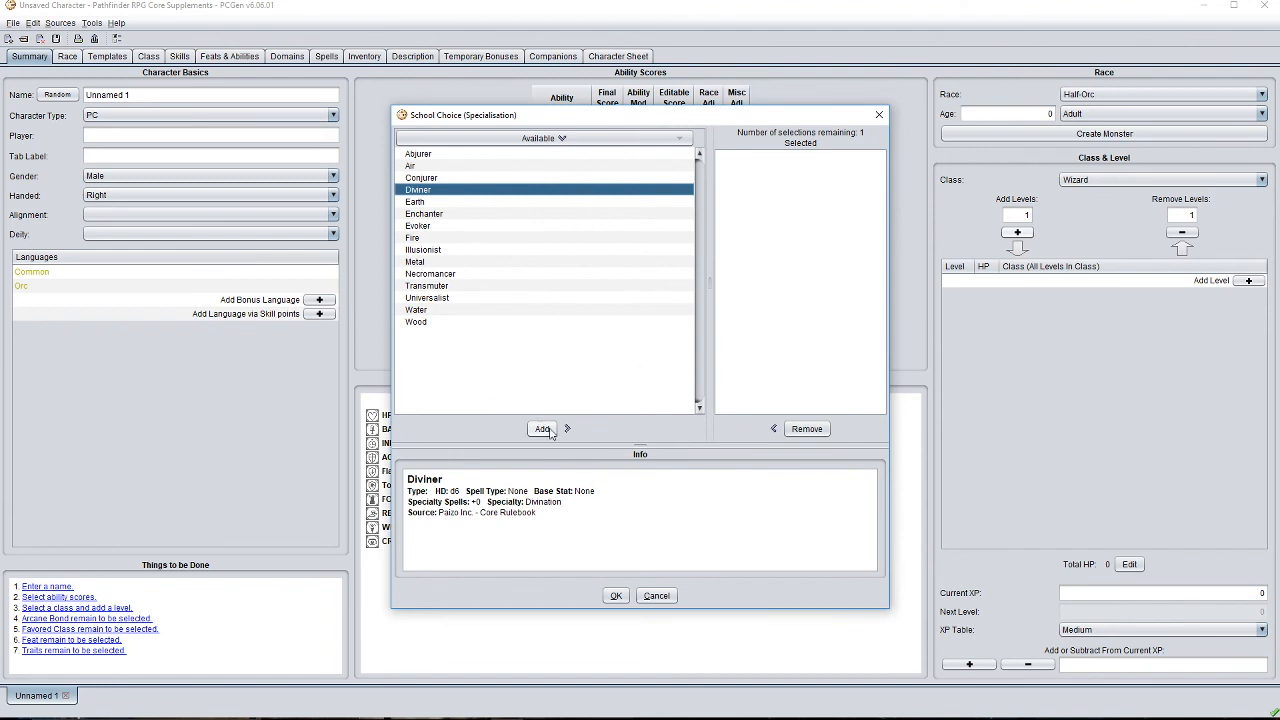
left_click(517, 251)
left_click(503, 240)
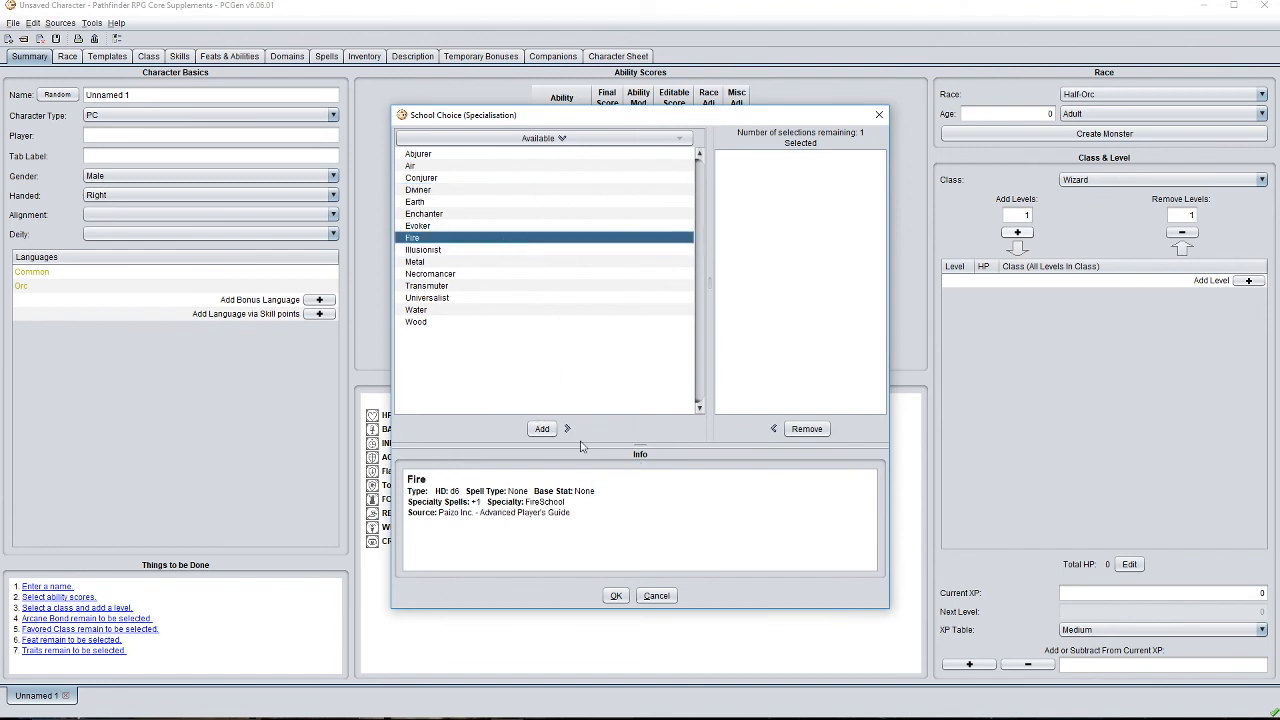
left_click(542, 428)
left_click(616, 595)
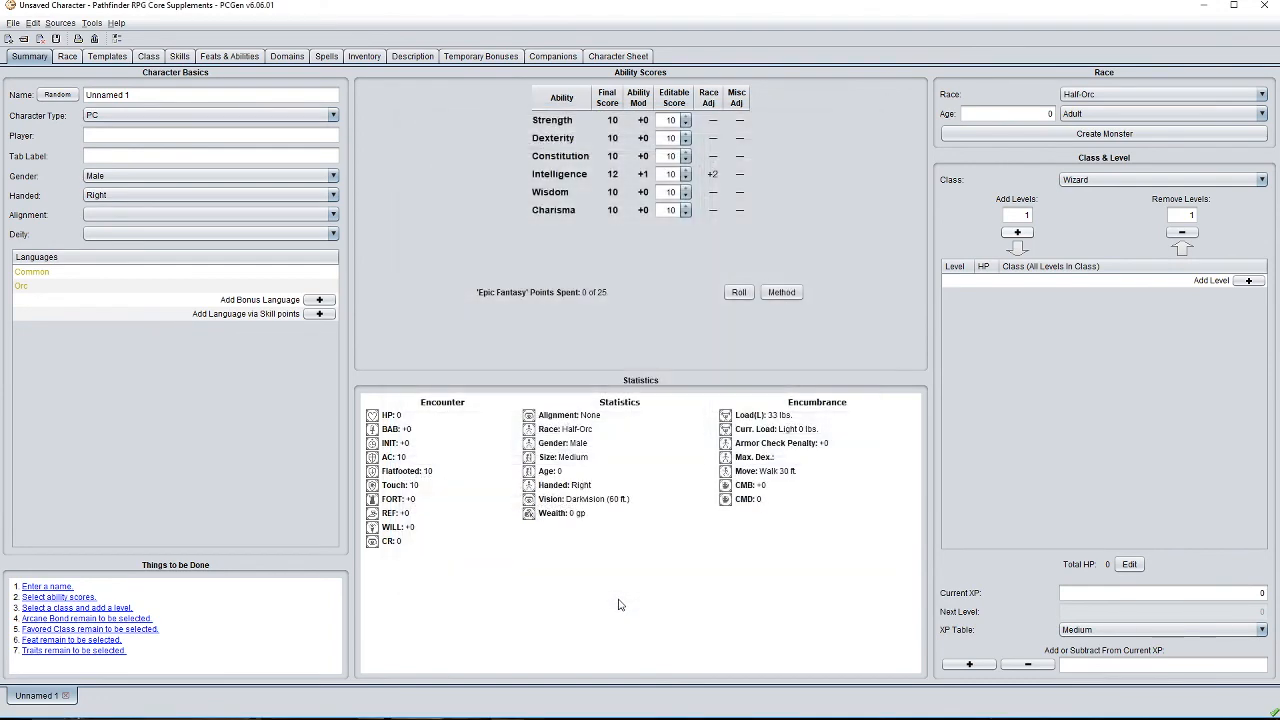
Select Outfit (Scholar's) as the free set of clothing and accept the hit points for the Wizard level.
left_click(468, 250)
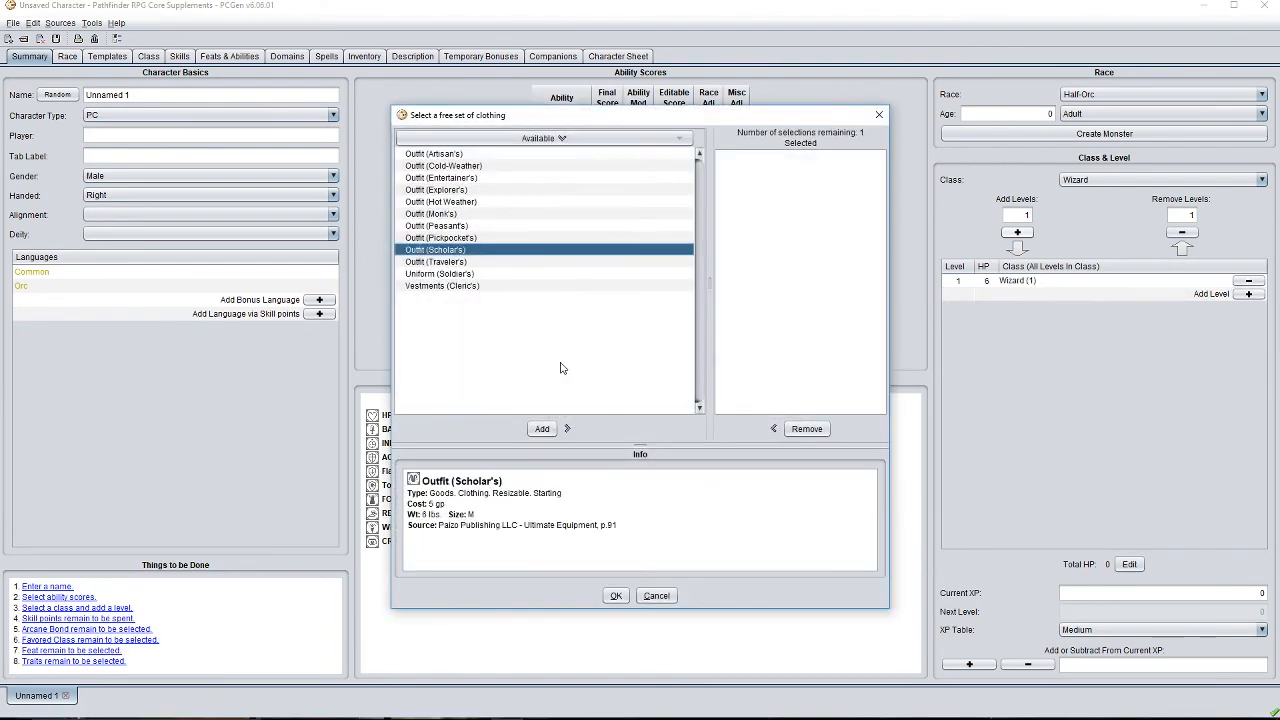
left_click(530, 424)
left_click(617, 596)
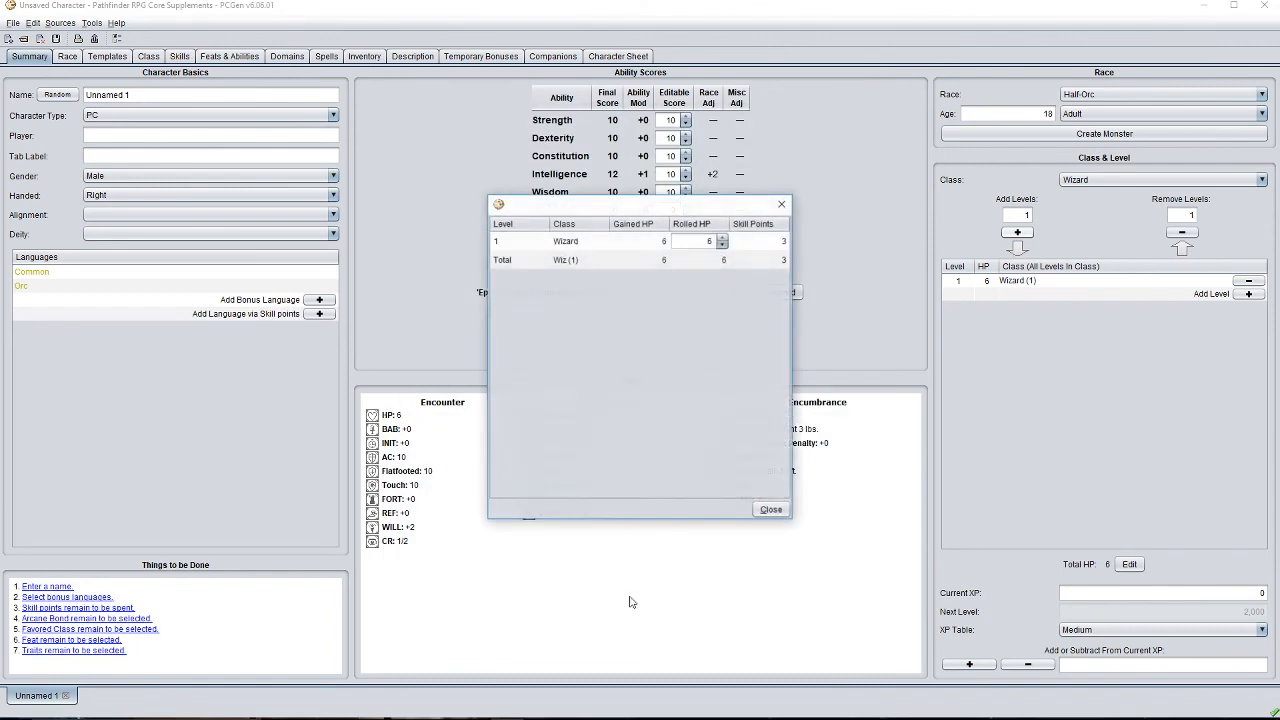
left_click(782, 511)
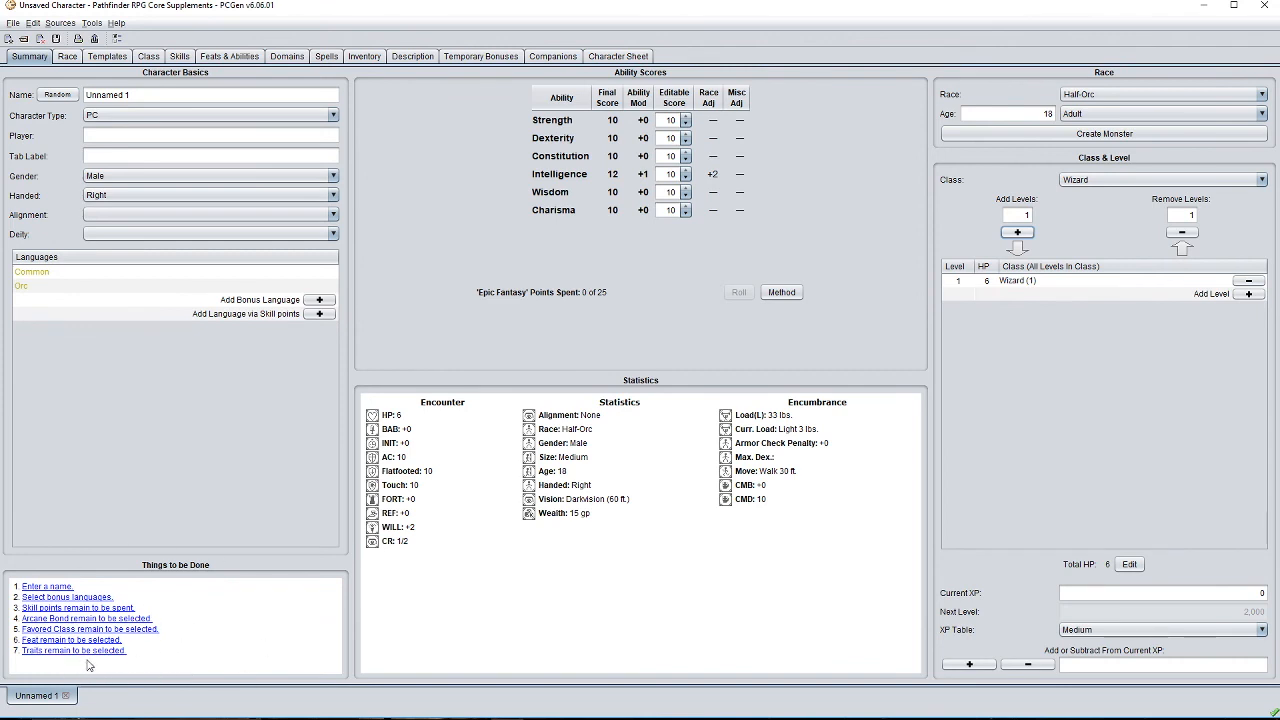
Choose Bonded Object as the Wizard's Arcane Bond and return to the character summary.
left_click(145, 619)
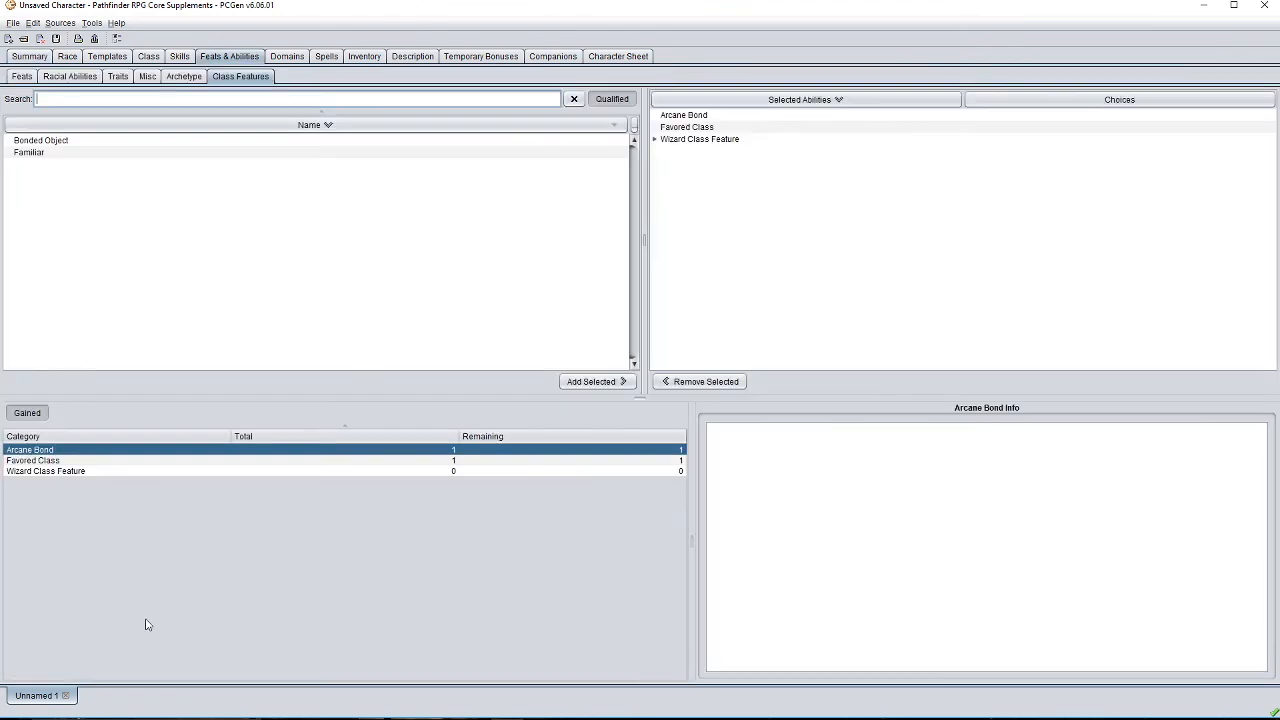
left_click(340, 142)
left_click(587, 382)
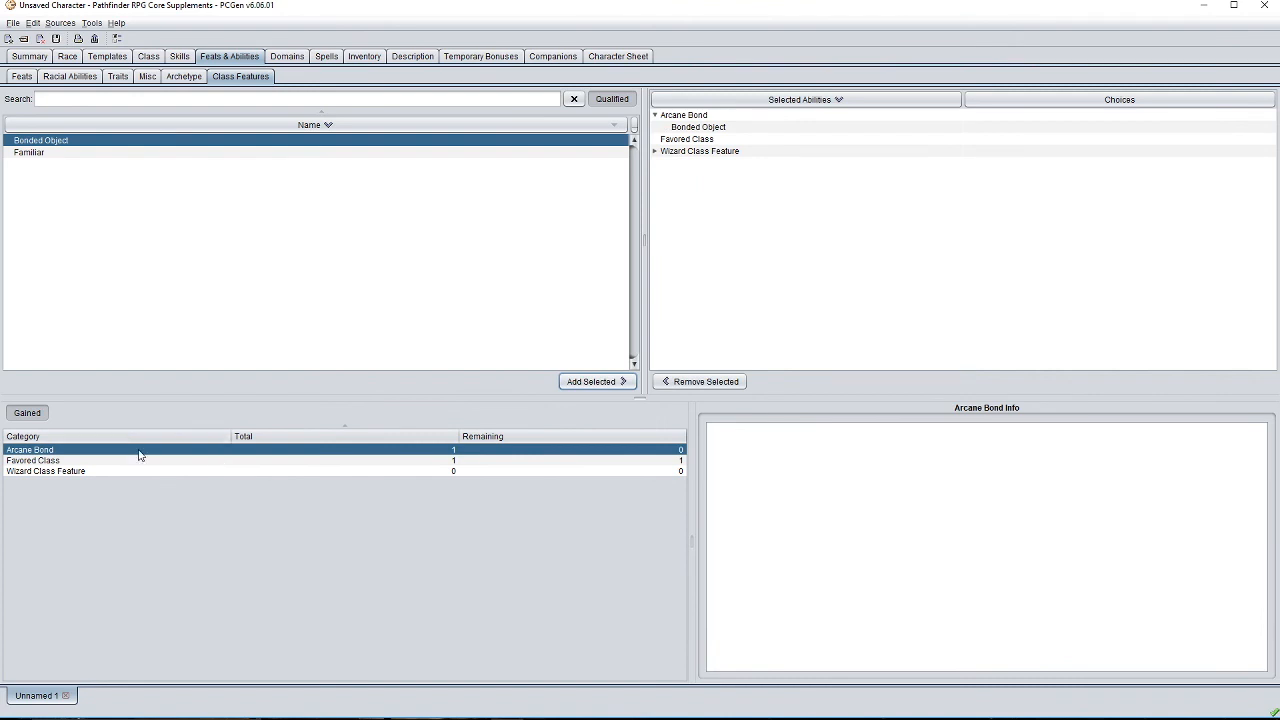
left_click(30, 56)
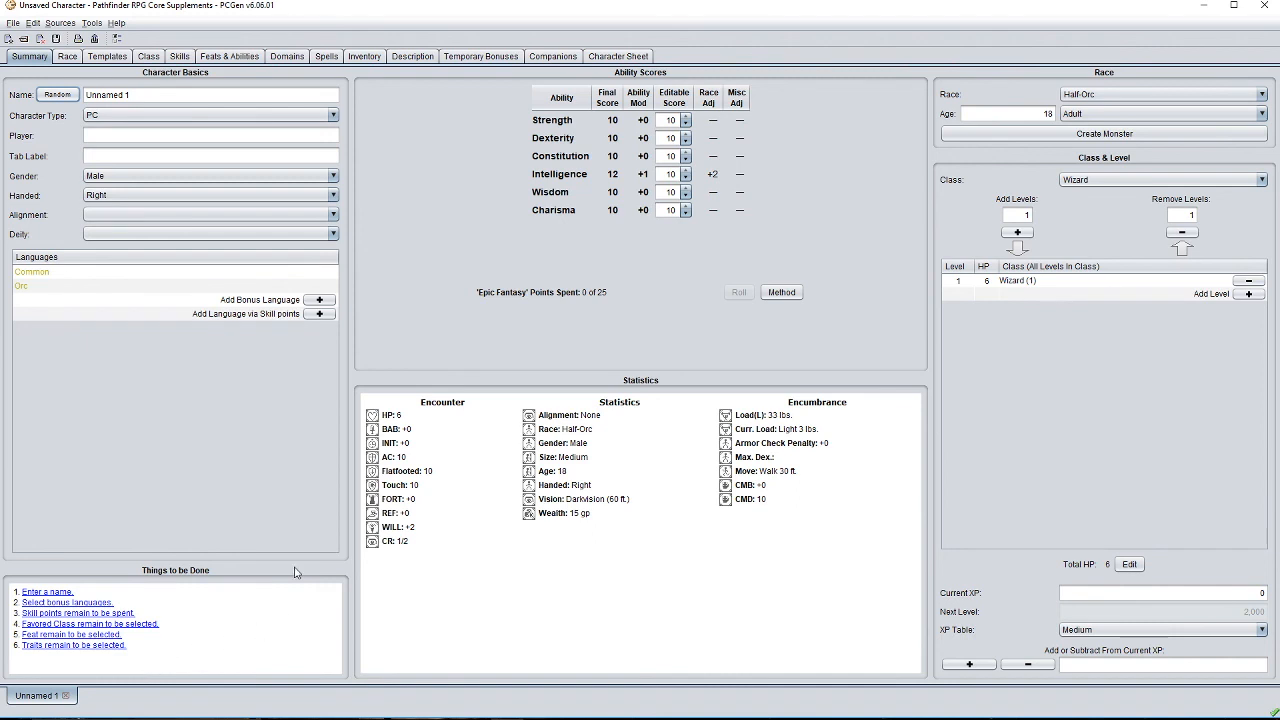
Expand the level 0 Wizard spells and set Spellbook (Wizard's/Blank) as the book that receives new known spells.
left_click(326, 58)
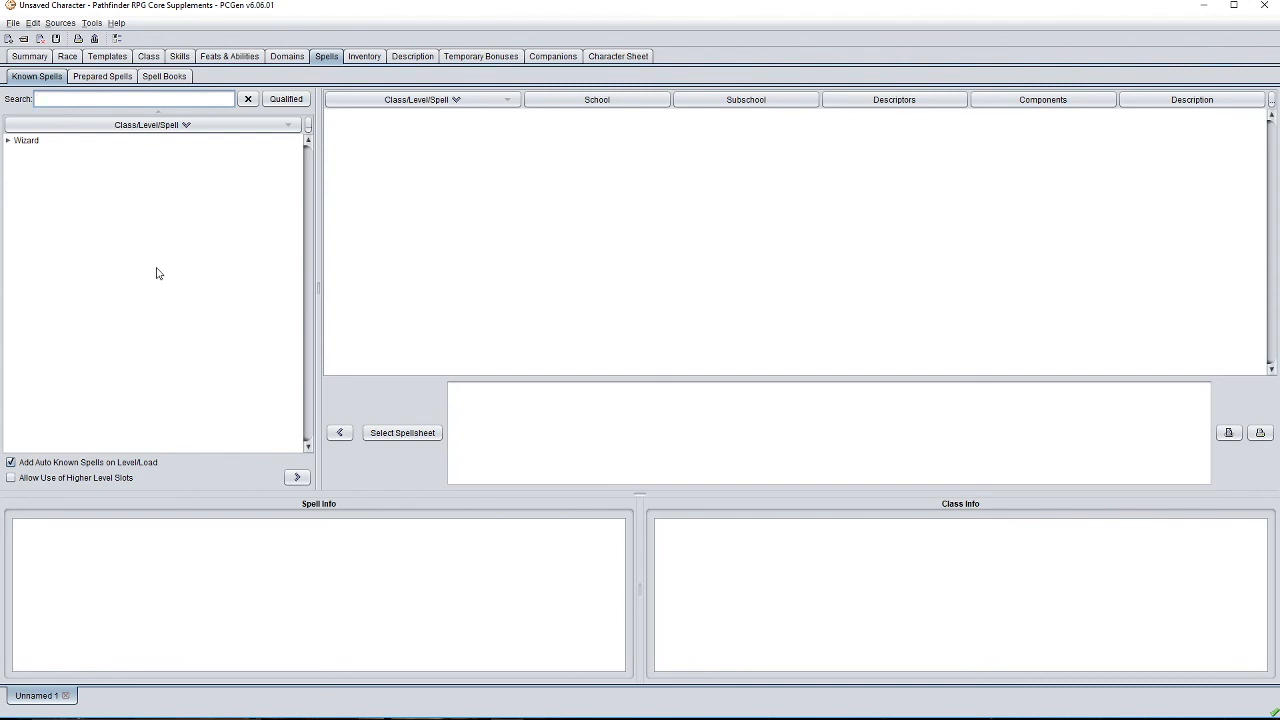
left_click(13, 143)
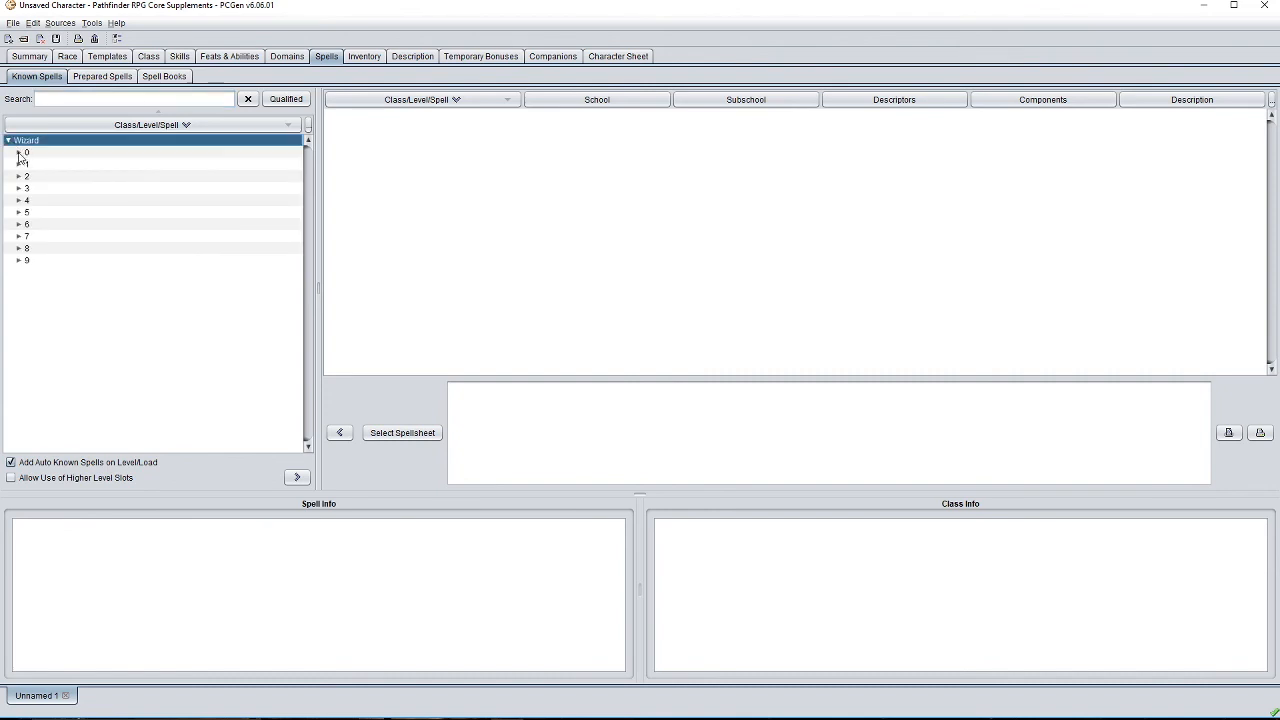
left_click(19, 153)
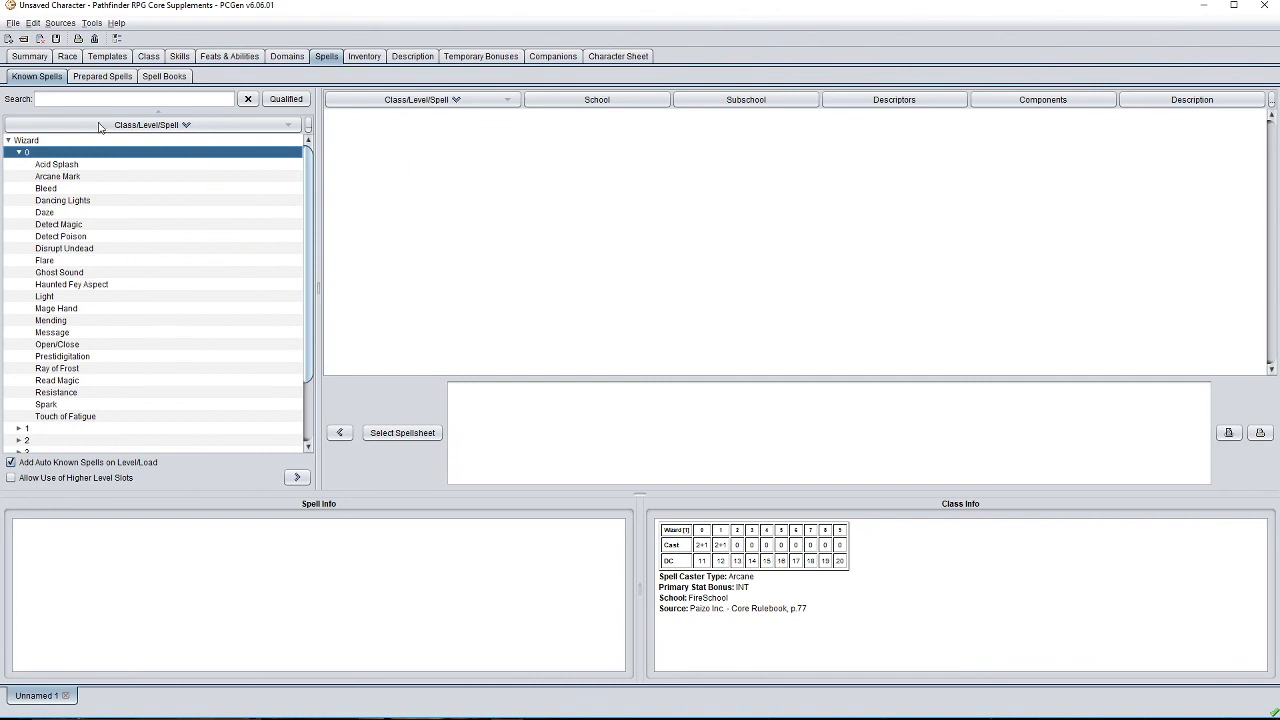
left_click(182, 79)
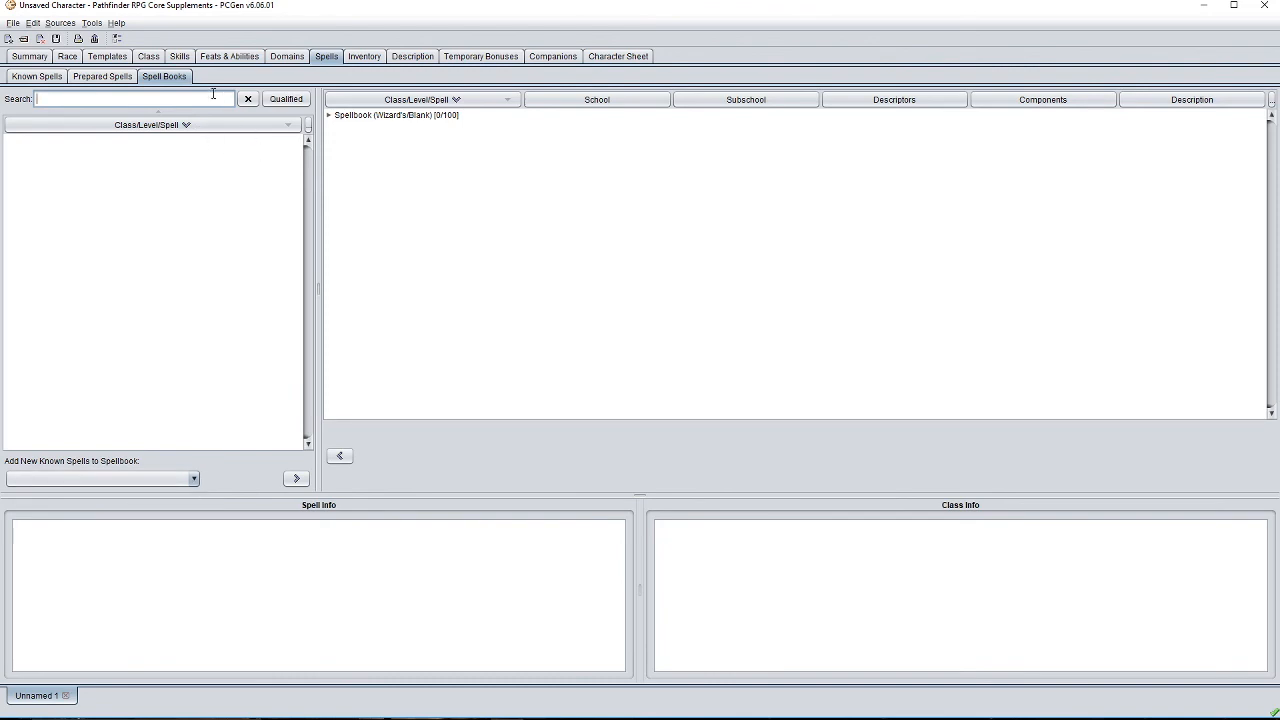
left_click(195, 480)
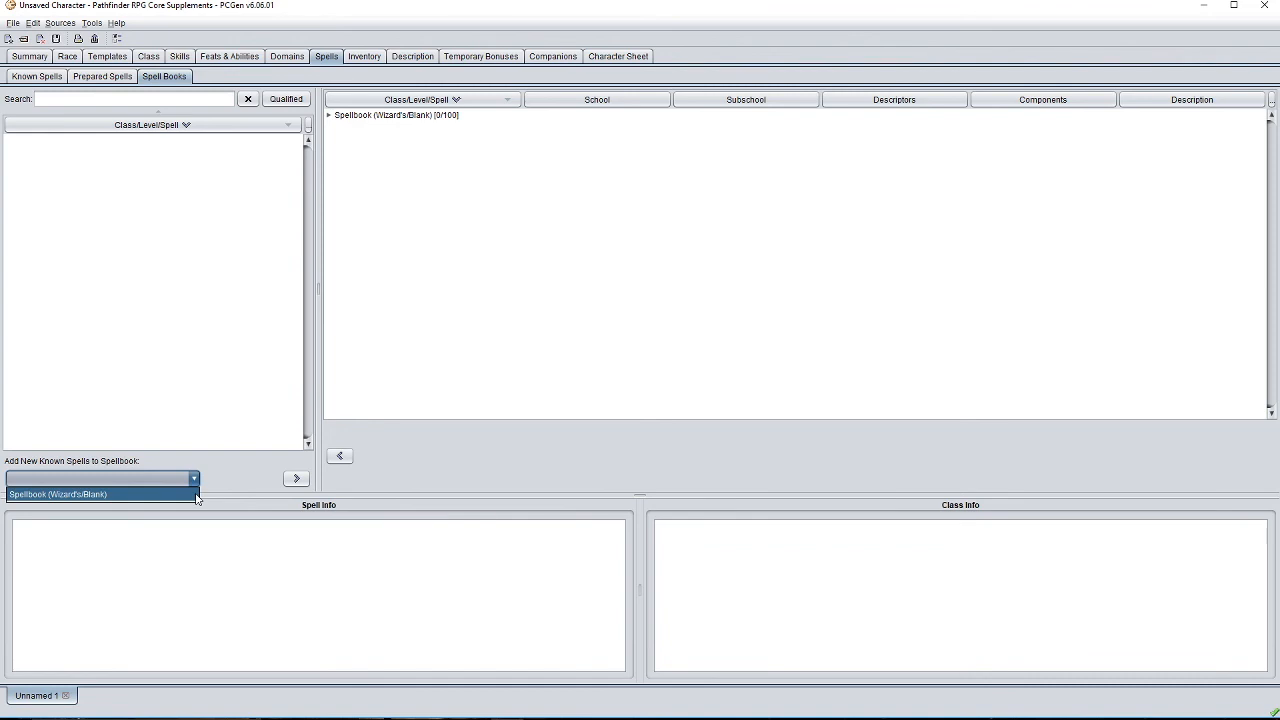
left_click(100, 494)
Add the level 0 Wizard spell Dancing Lights to the known spells.
left_click(45, 78)
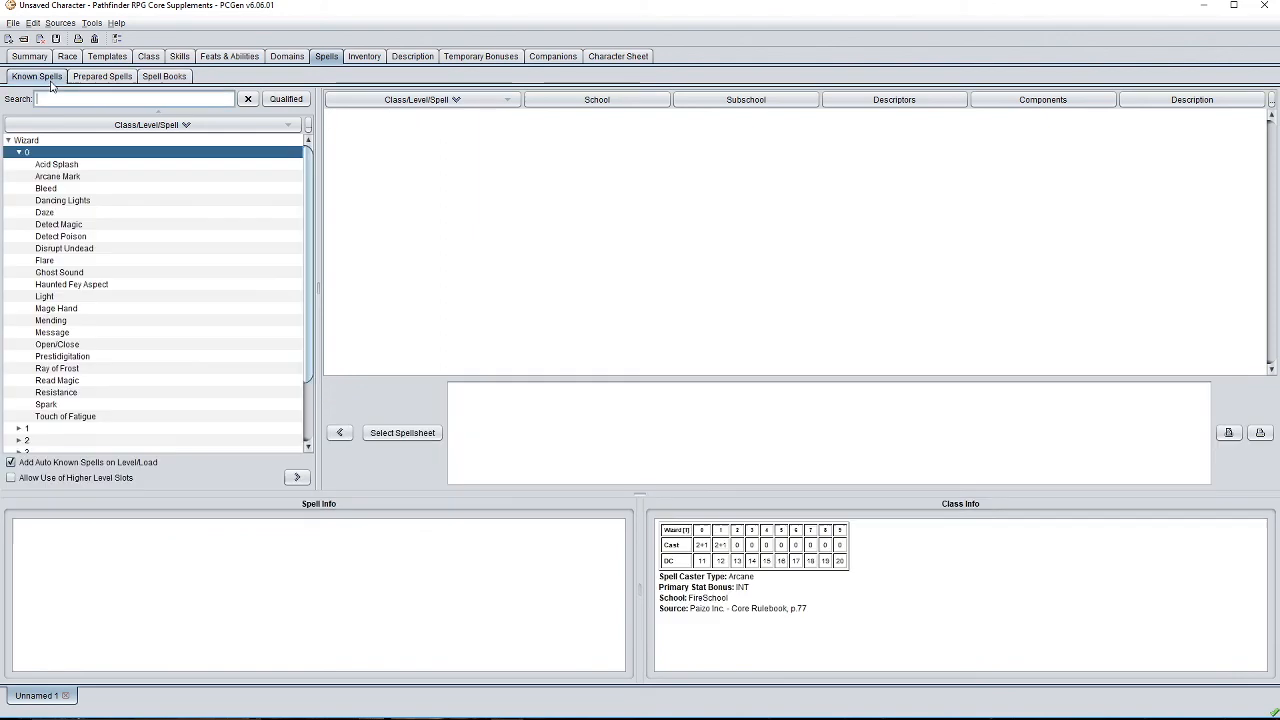
left_click(86, 202)
left_click(297, 477)
Examine the contents of Spellbook (Wizard's/Blank) by expanding it down to the level 0 Wizard spells.
left_click(181, 82)
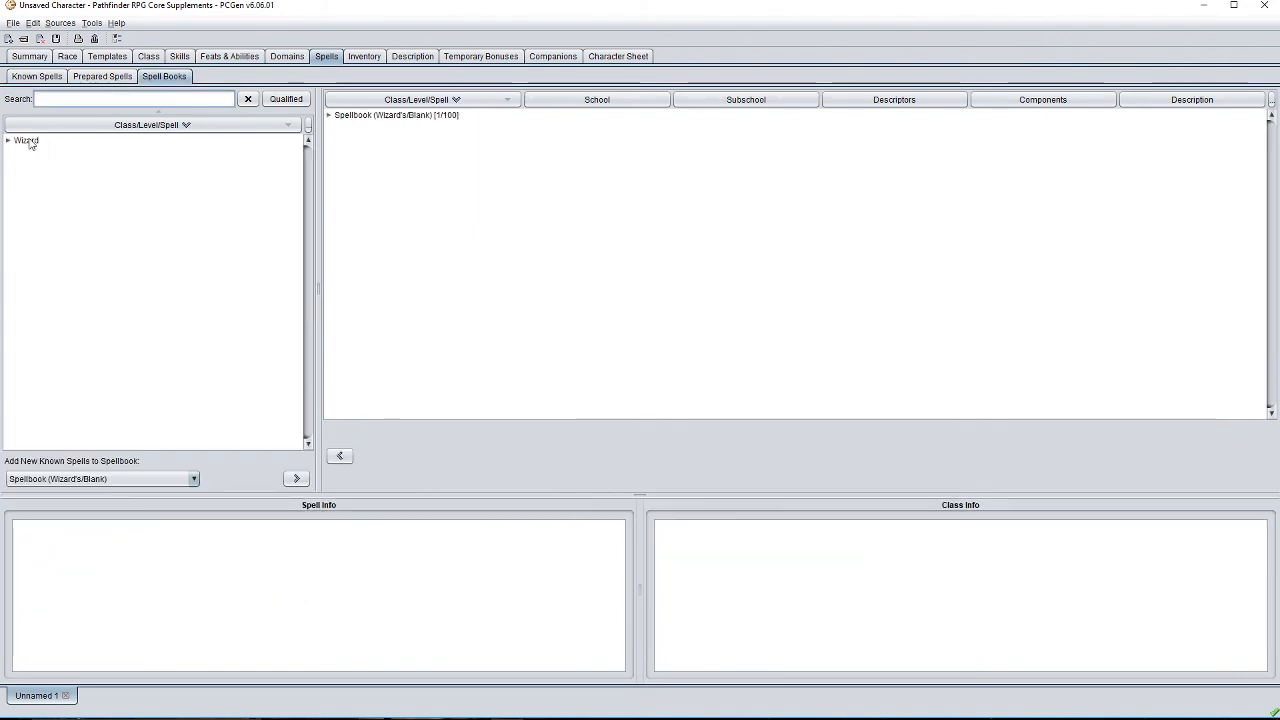
left_click(43, 142)
left_click(350, 116)
left_click(329, 116)
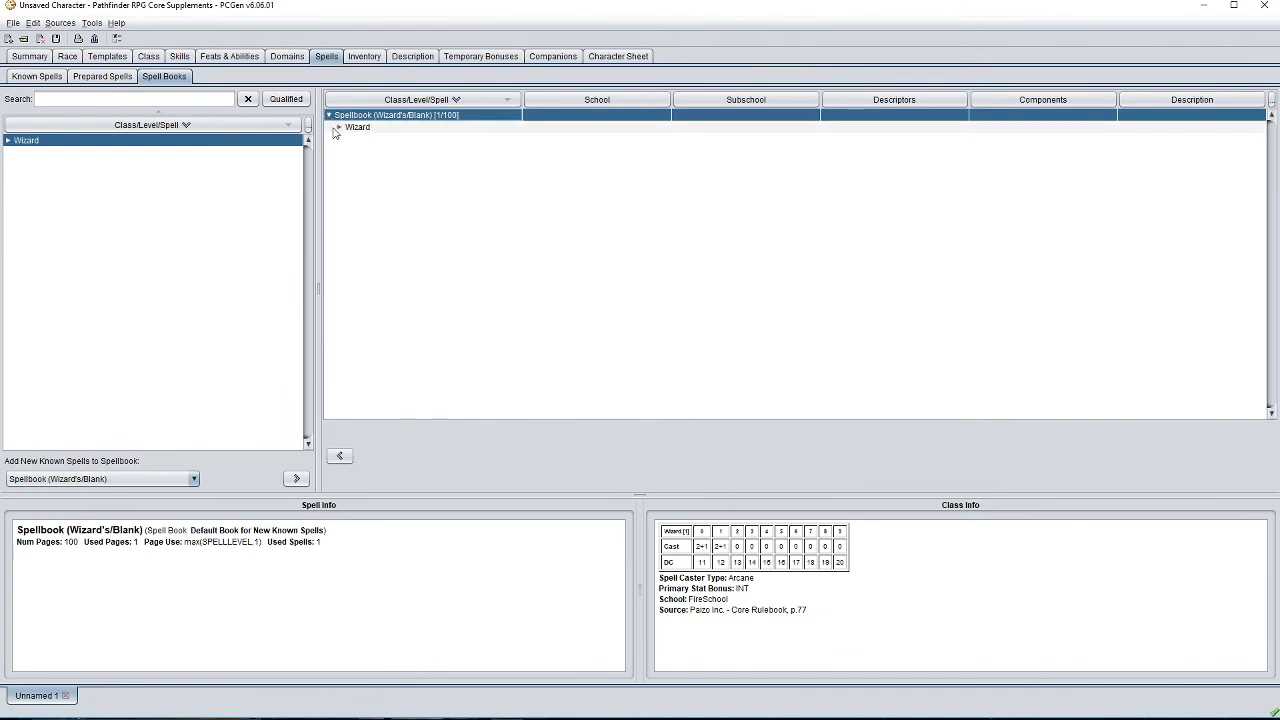
left_click(350, 128)
left_click(340, 128)
left_click(350, 139)
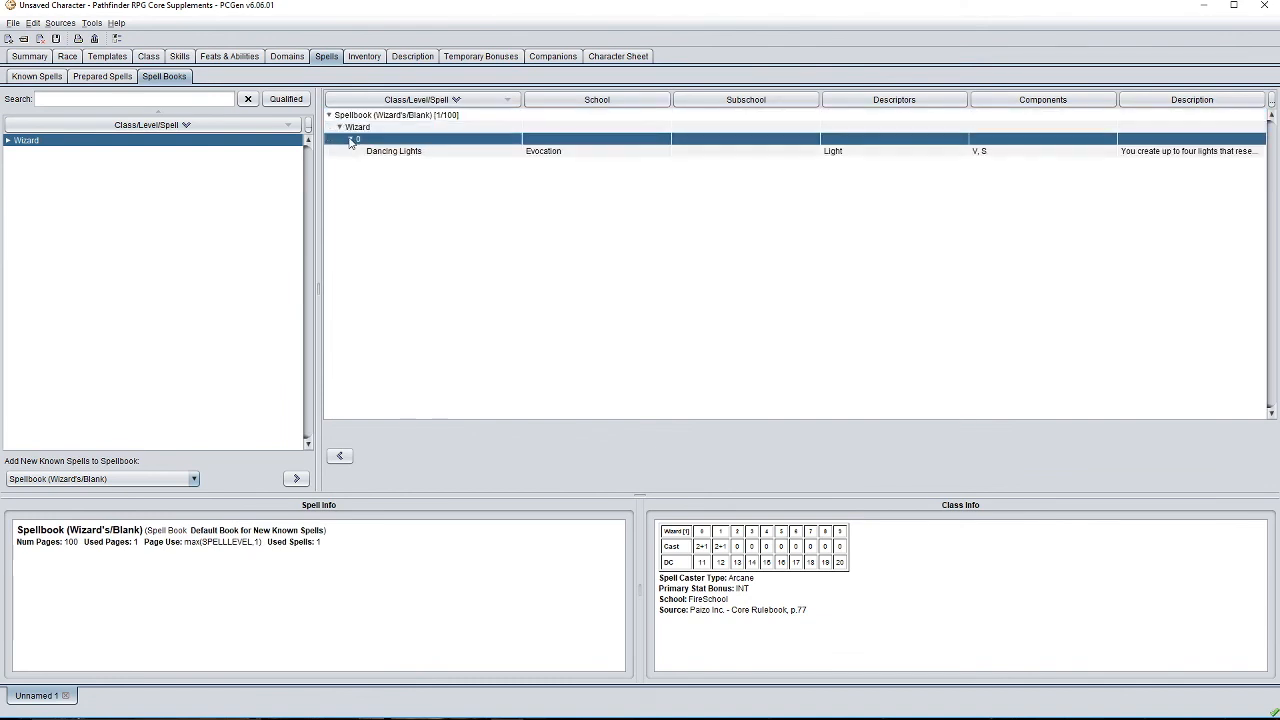
Add the level 0 Wizard spells Ghost Sound and Mending to the known spells.
left_click(36, 76)
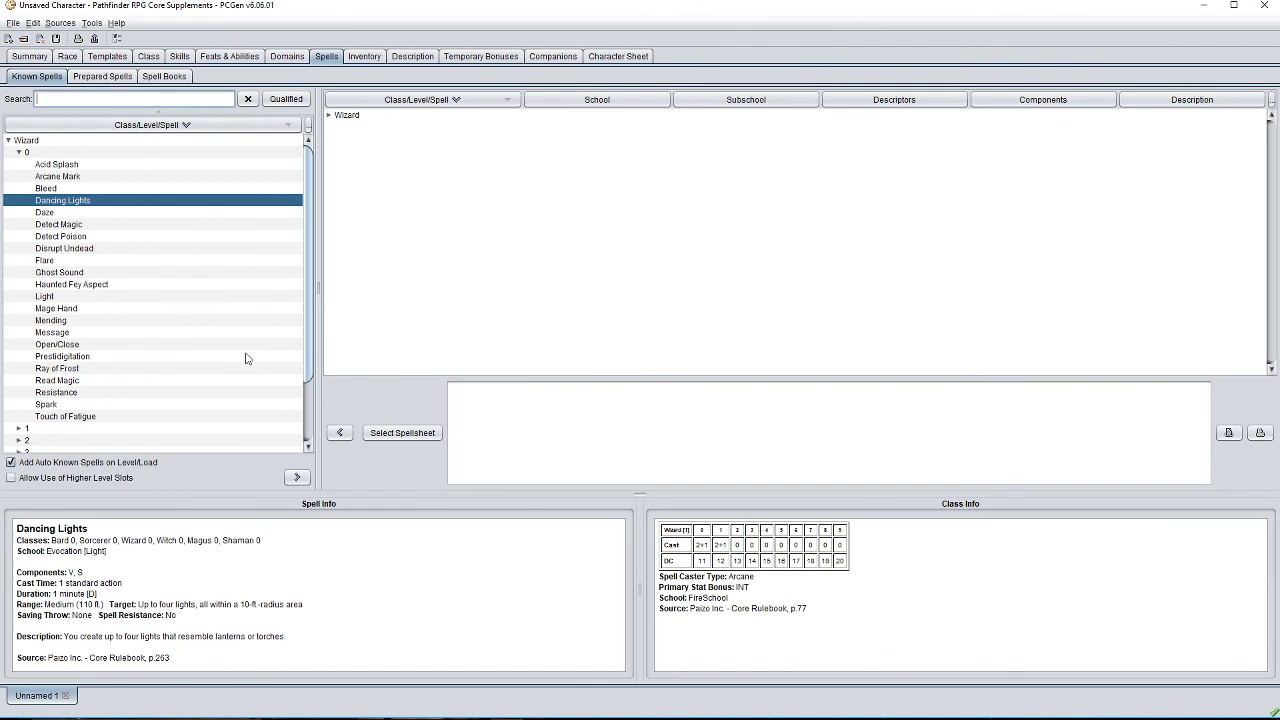
left_click(95, 272)
left_click(300, 477)
left_click(96, 321)
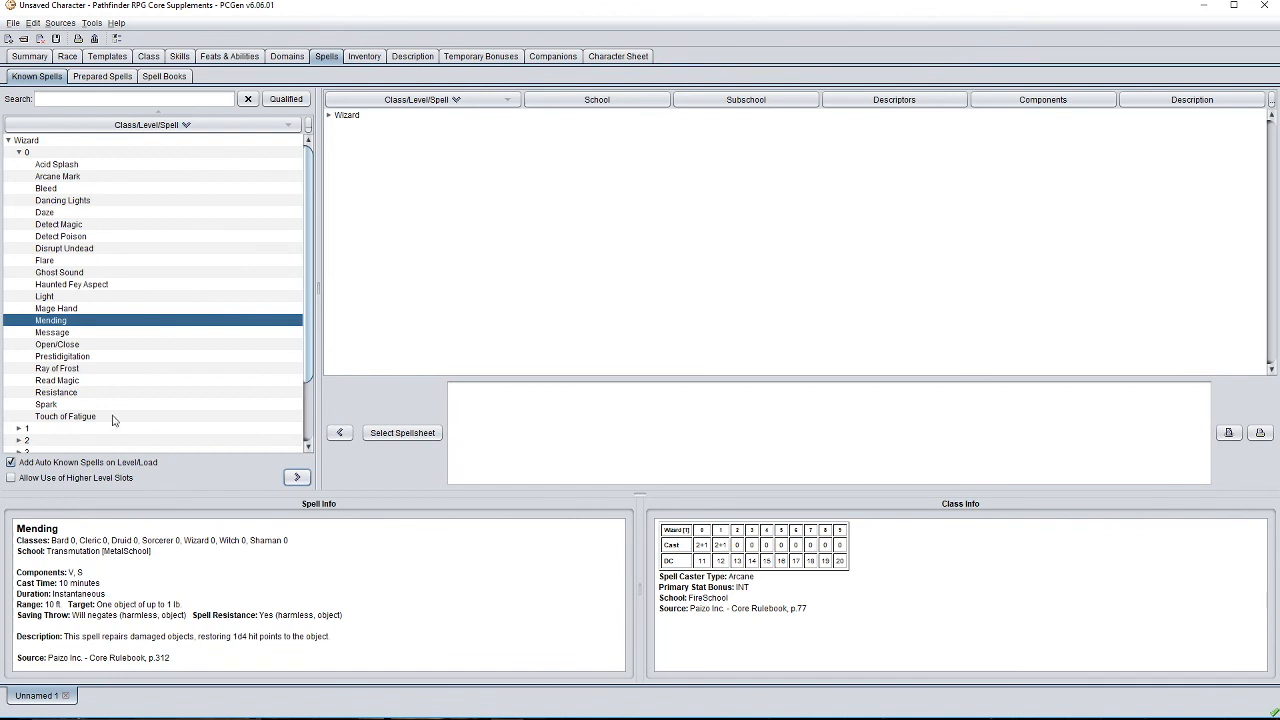
Add the level 1 Wizard spells Blurred Movement, Charm Person and Dancing Lantern to the known spells.
left_click(22, 429)
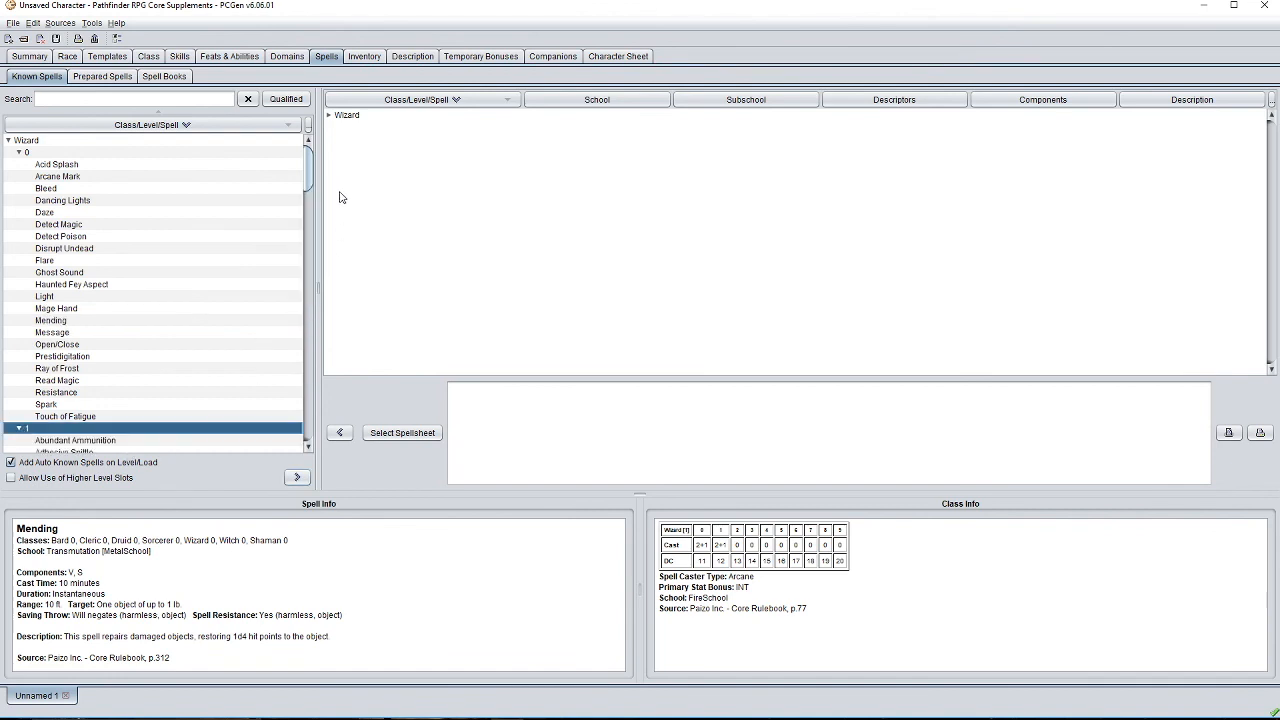
scroll(311, 223, "down", 10)
left_click(97, 219)
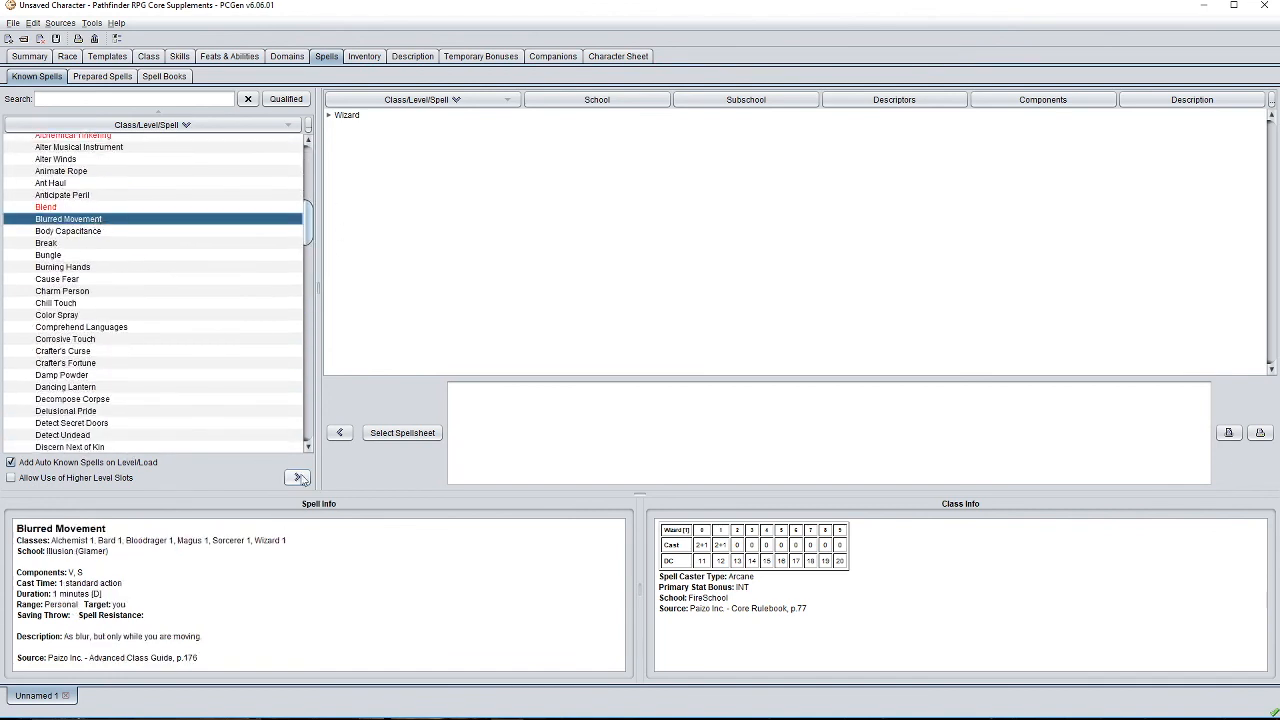
left_click(75, 292)
left_click(297, 477)
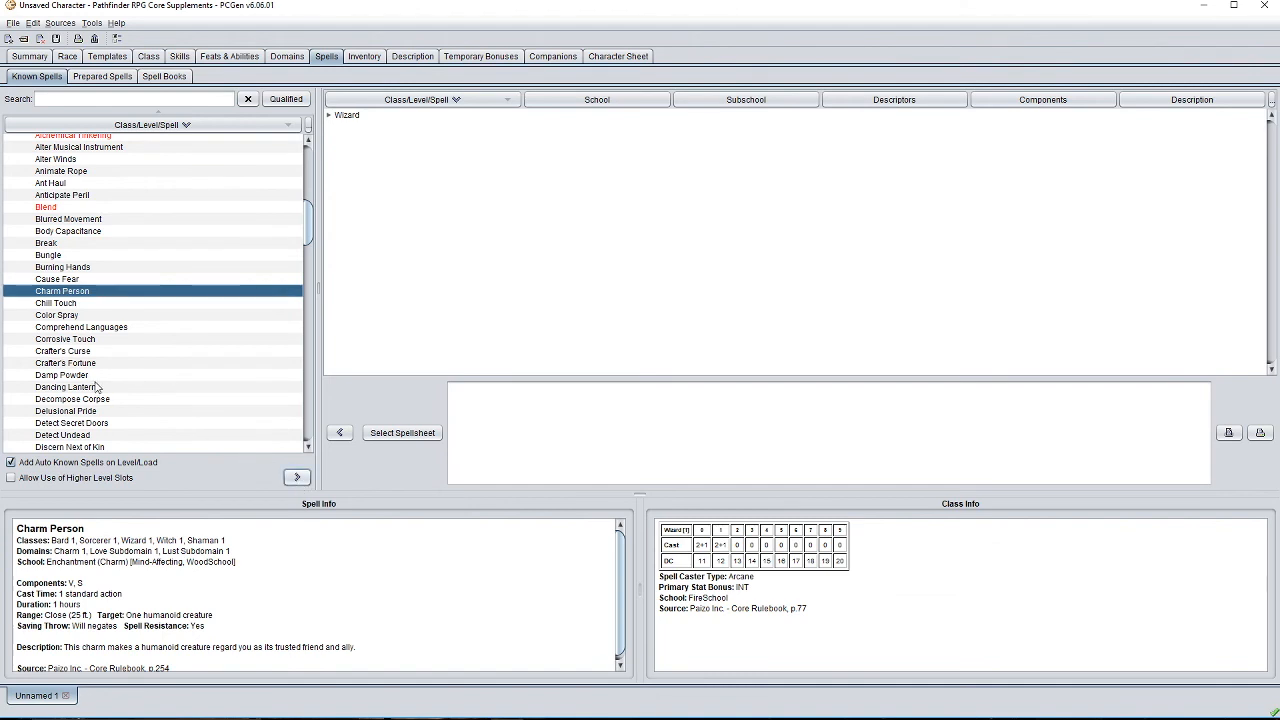
left_click(97, 386)
left_click(294, 480)
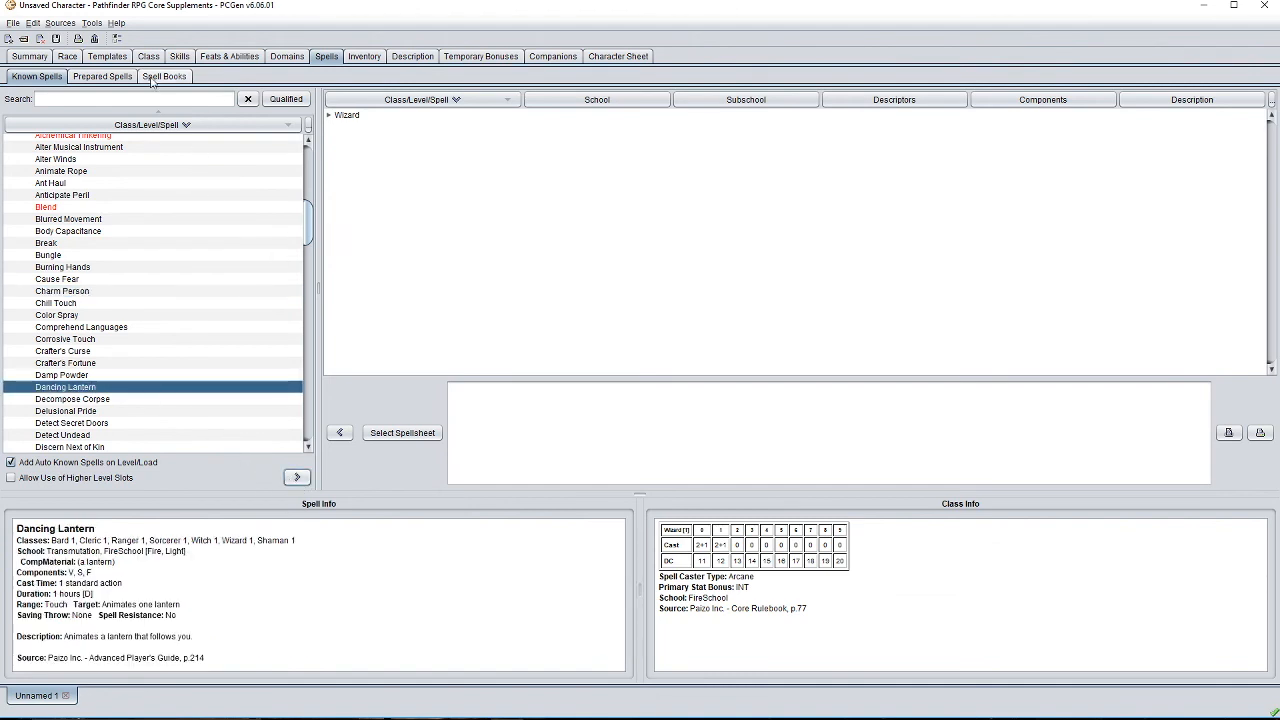
Review the level 1 Wizard spells recorded in Spellbook (Wizard's/Blank).
left_click(104, 79)
left_click(164, 77)
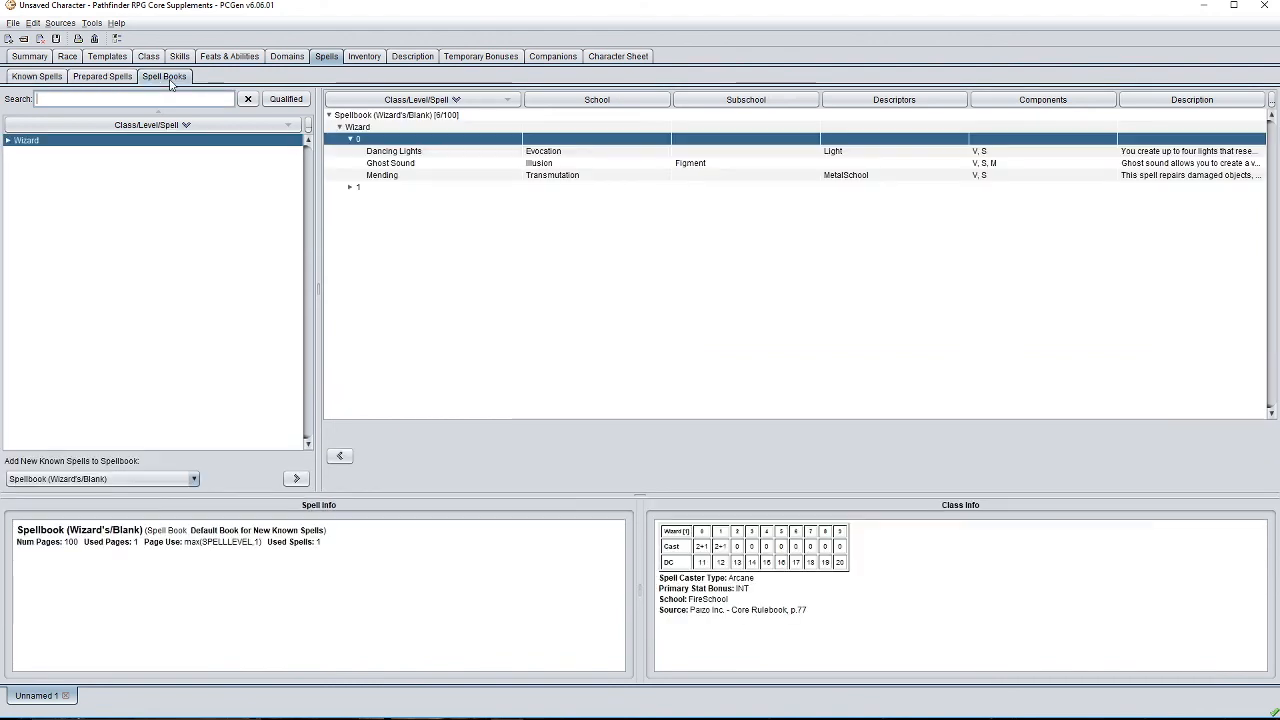
left_click(350, 187)
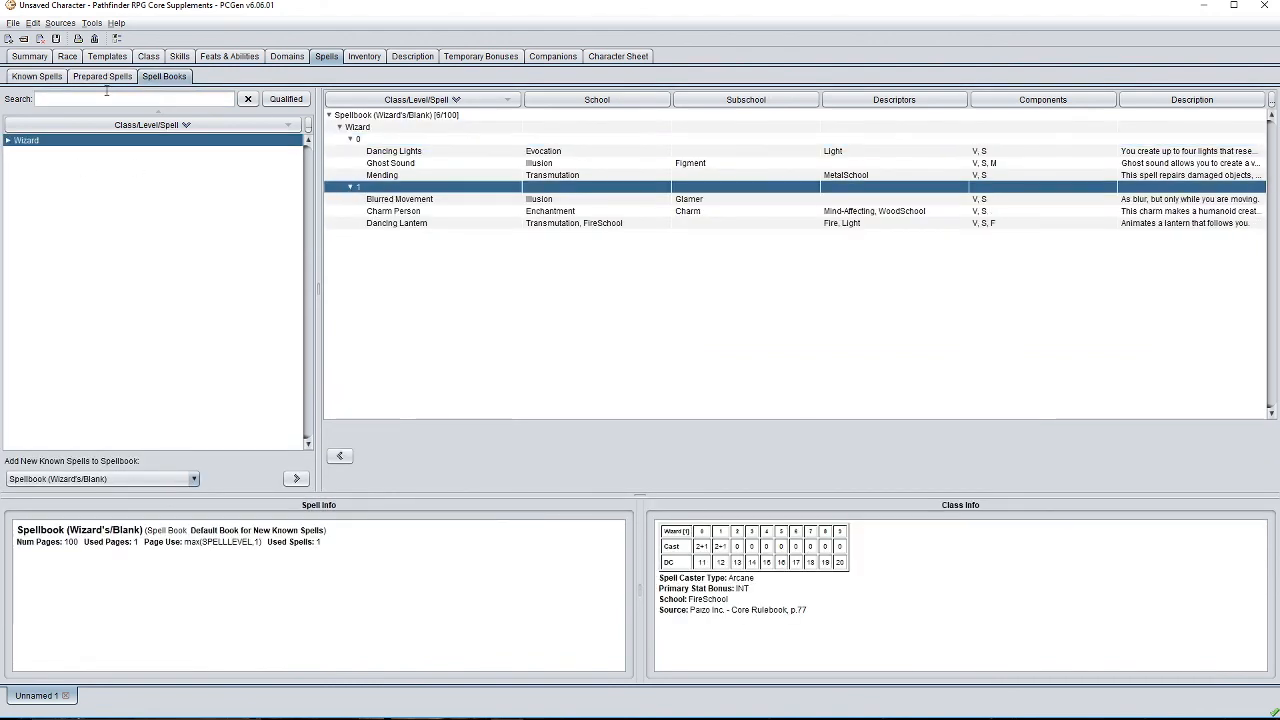
Prepare the level 0 Wizard spell Dancing Lights twice.
left_click(101, 79)
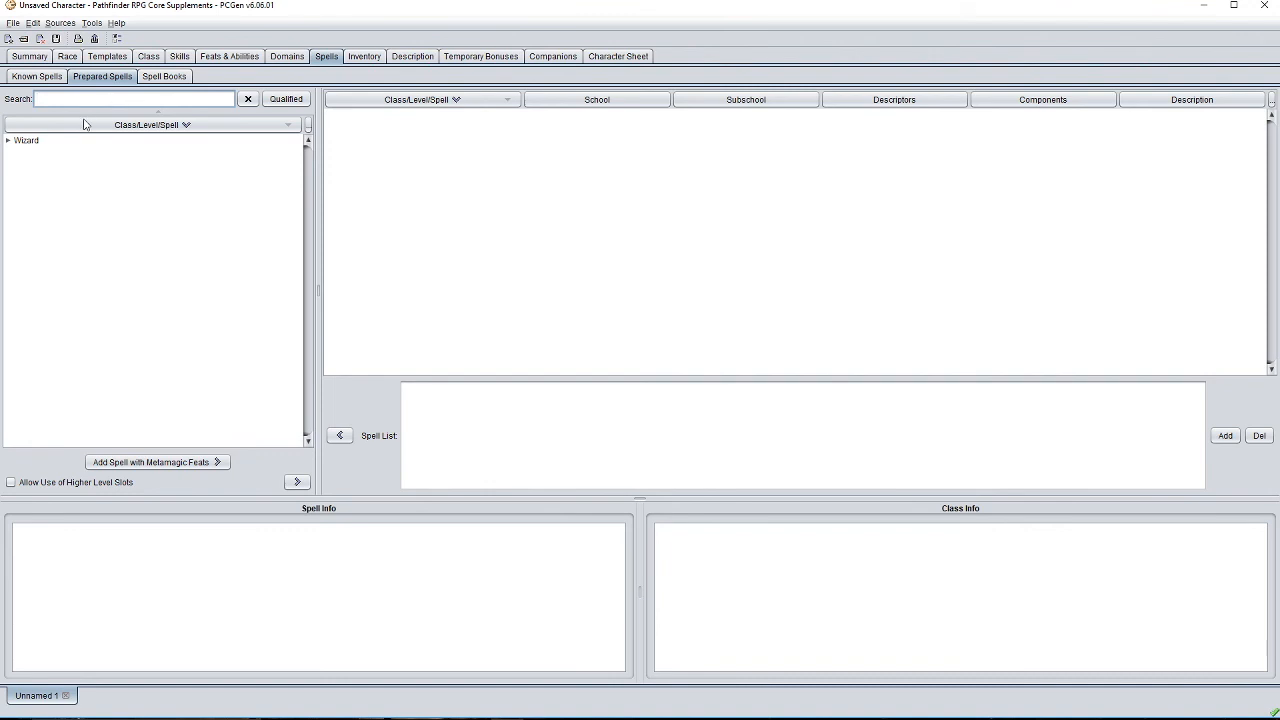
left_click(10, 141)
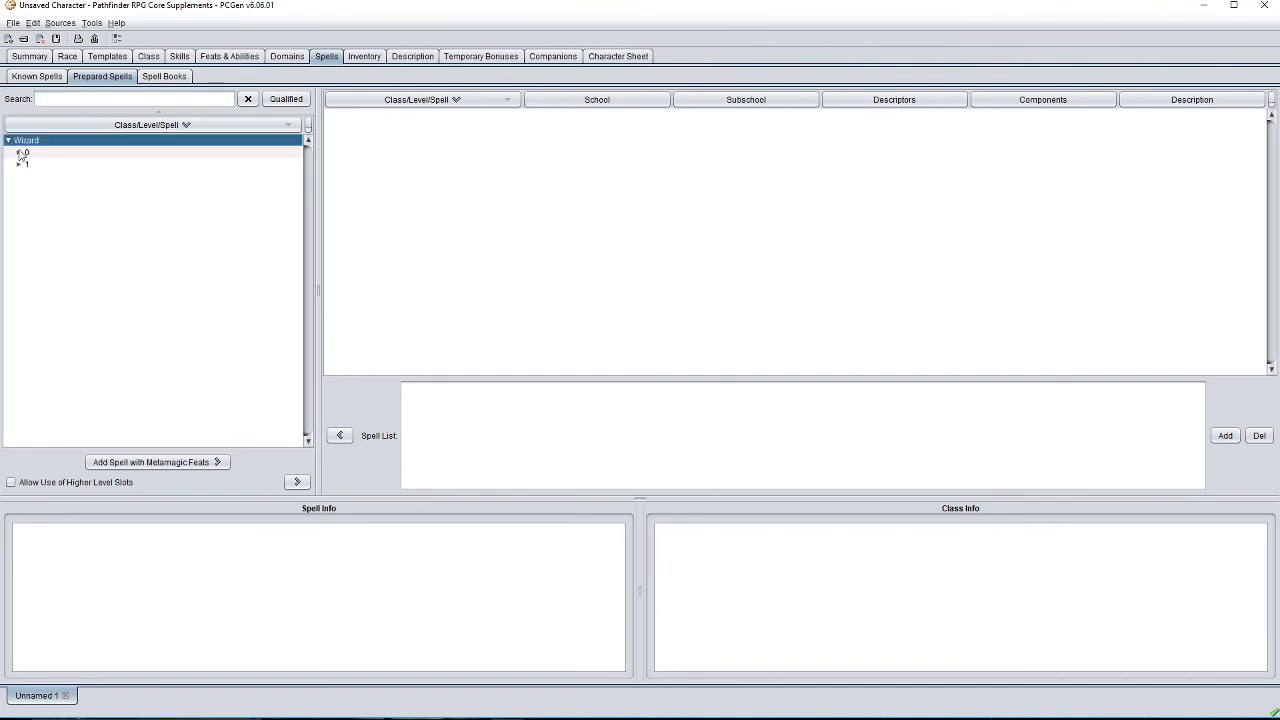
left_click(19, 152)
left_click(50, 164)
left_click(305, 484)
left_click(305, 484)
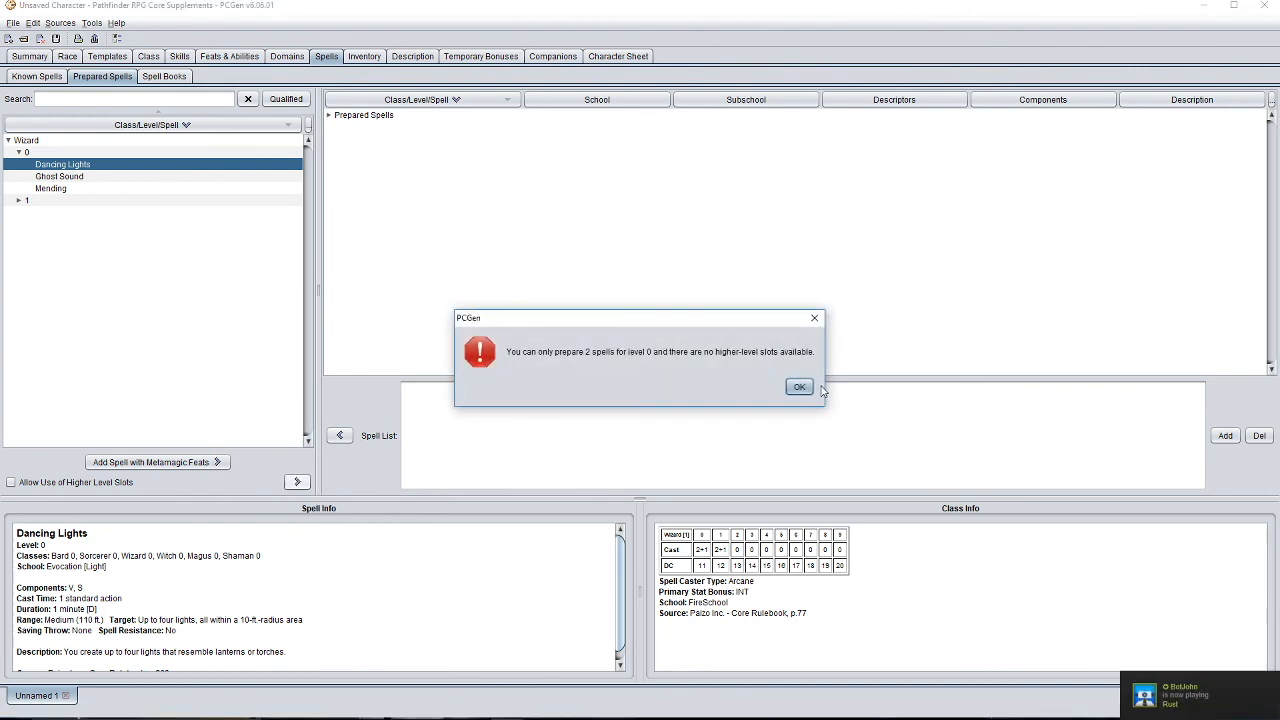
left_click(799, 387)
Expand the prepared level 0 Wizard spells and remove one preparation of Dancing Lights.
double_click(331, 117)
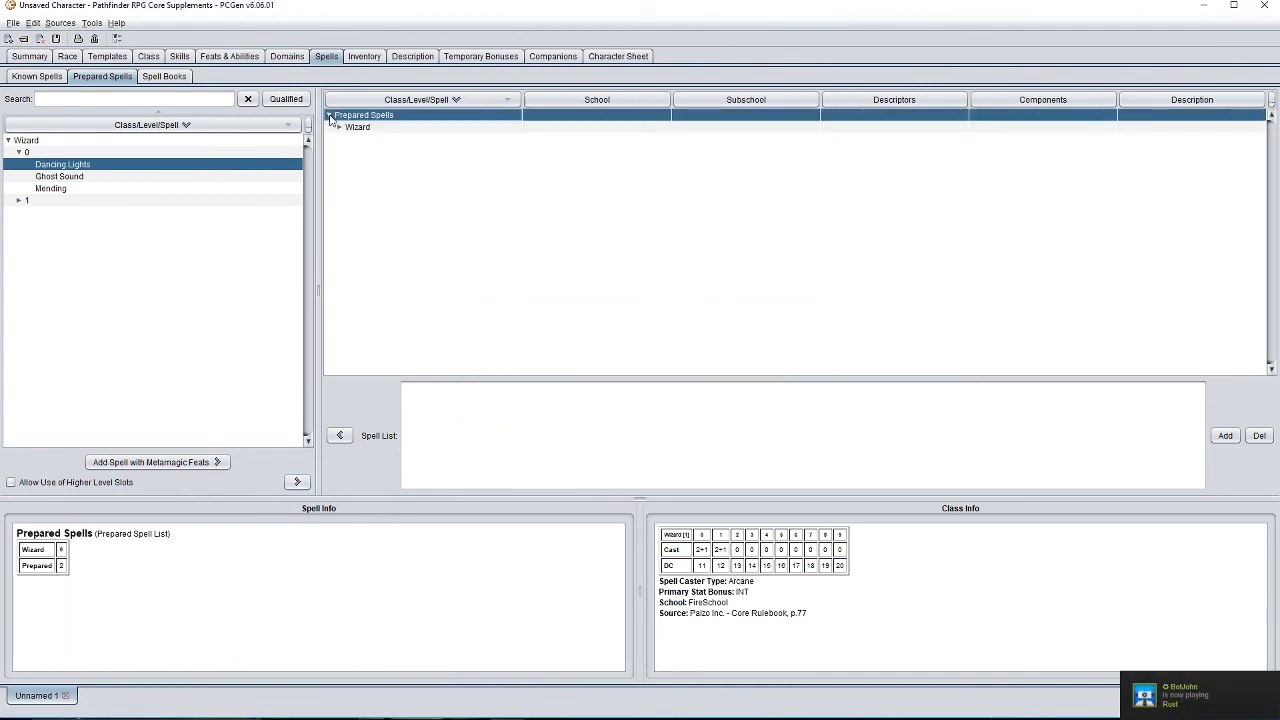
double_click(343, 131)
double_click(352, 140)
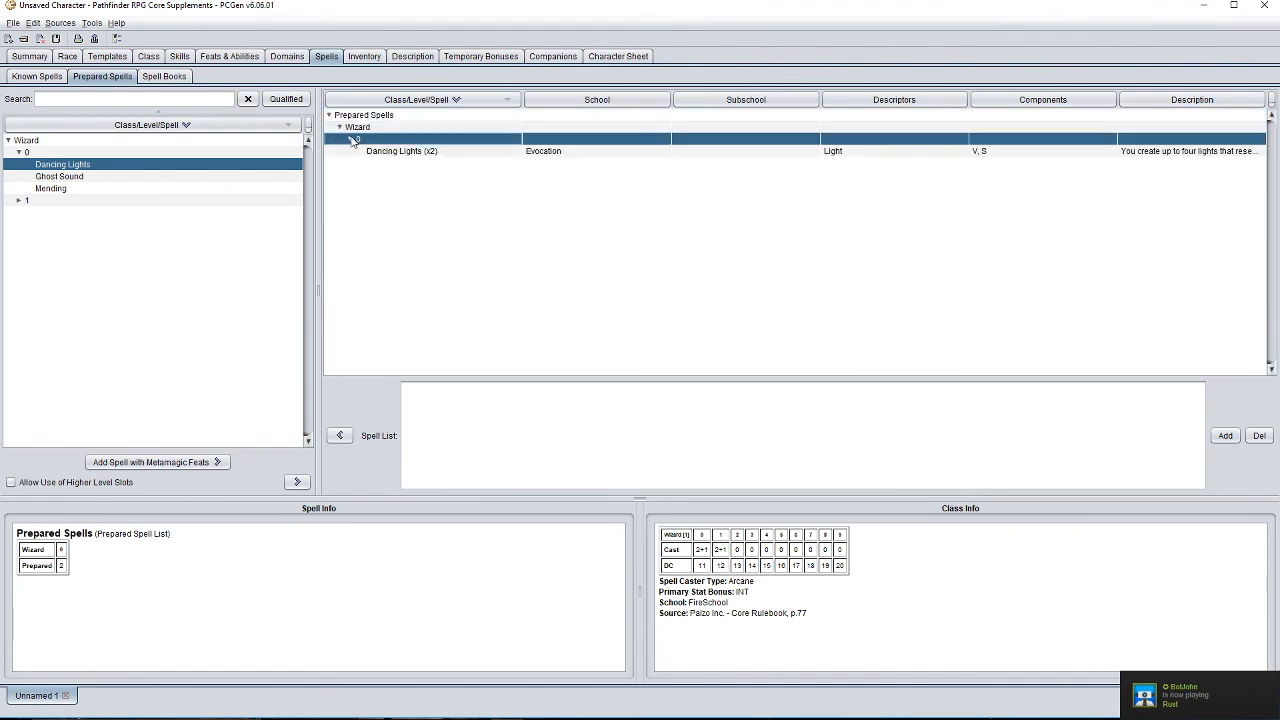
left_click(410, 153)
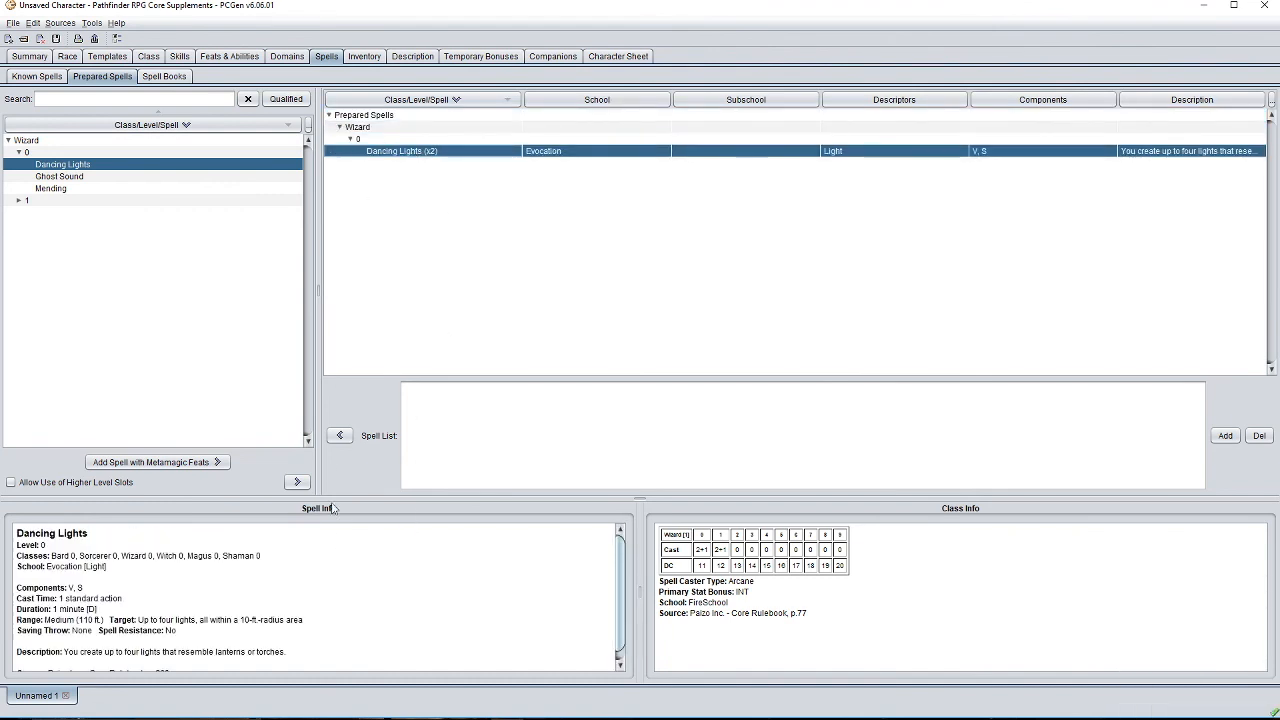
left_click(350, 436)
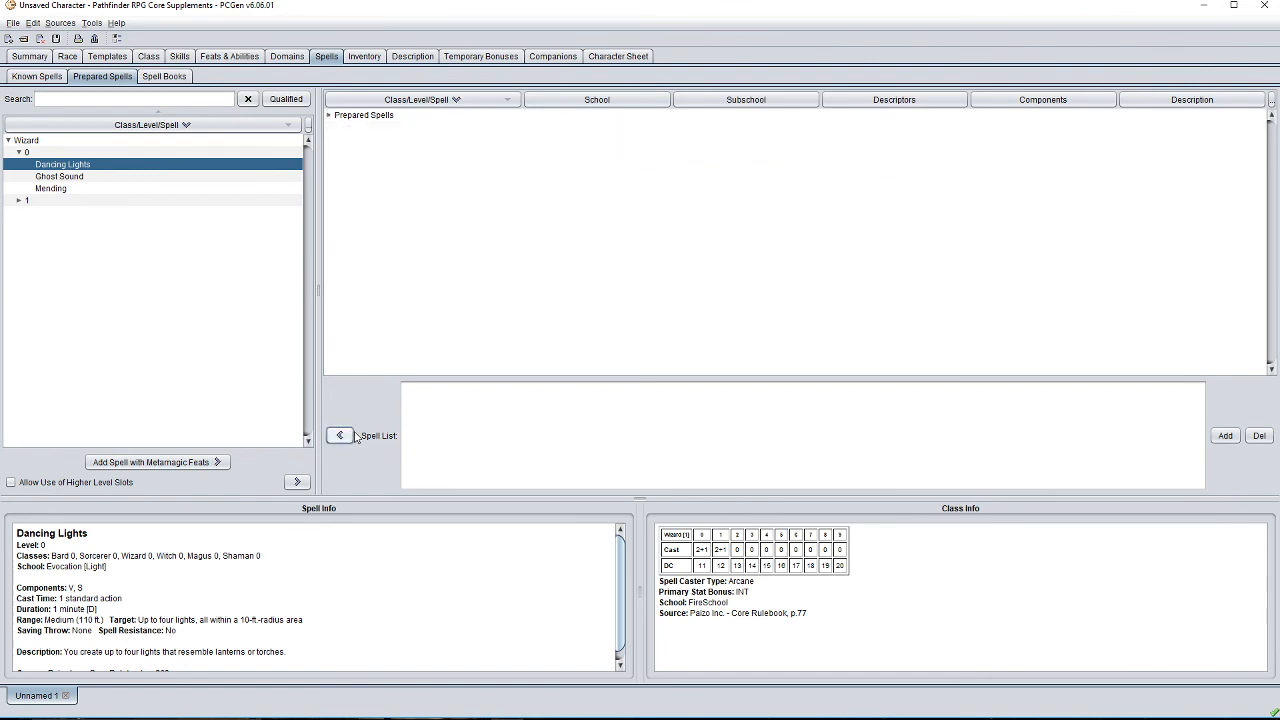
Prepare the level 1 Wizard spell Charm Person twice.
double_click(26, 200)
left_click(80, 225)
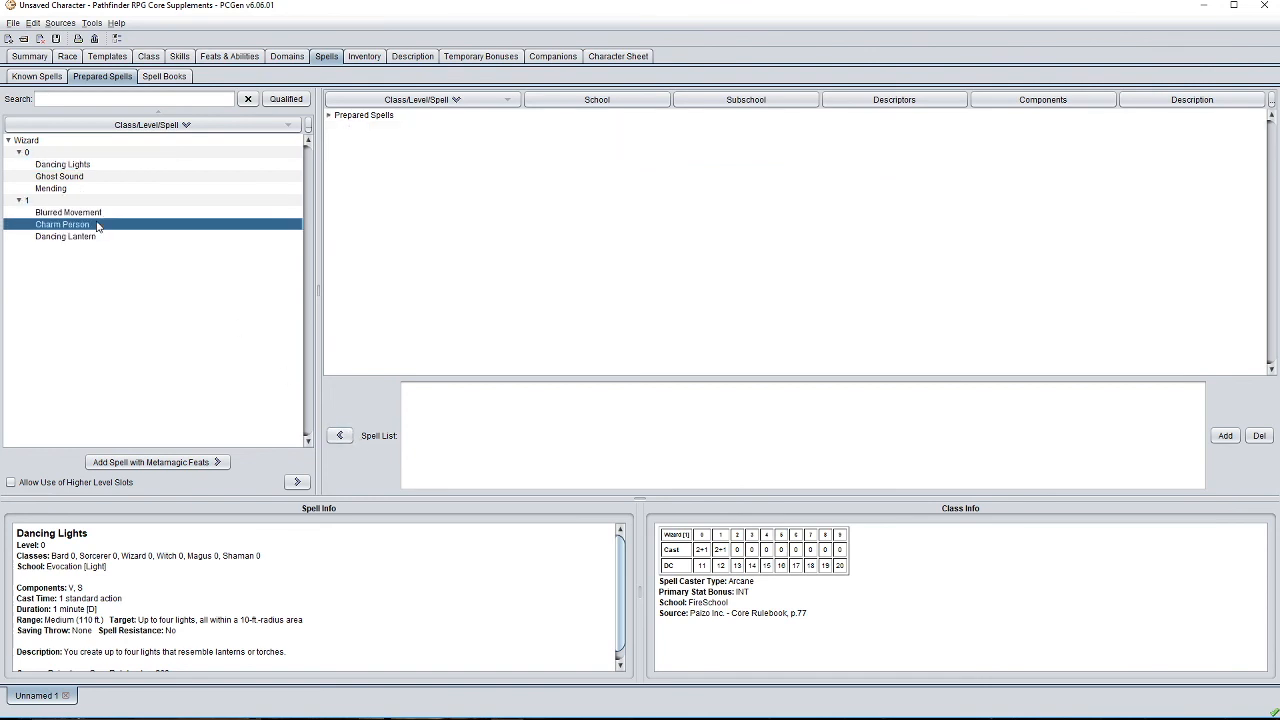
left_click(297, 483)
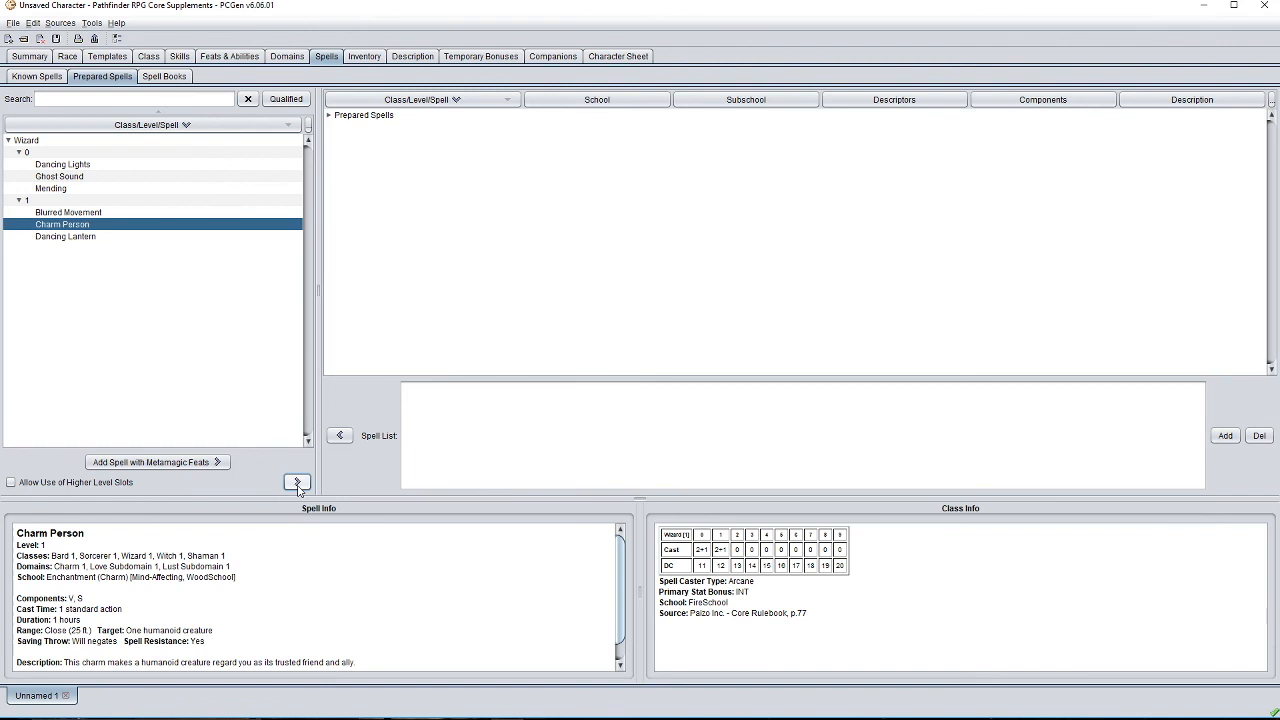
left_click(765, 389)
Expand the Prepared Spells list to check which level 1 Wizard spells are prepared.
double_click(338, 117)
left_click(337, 128)
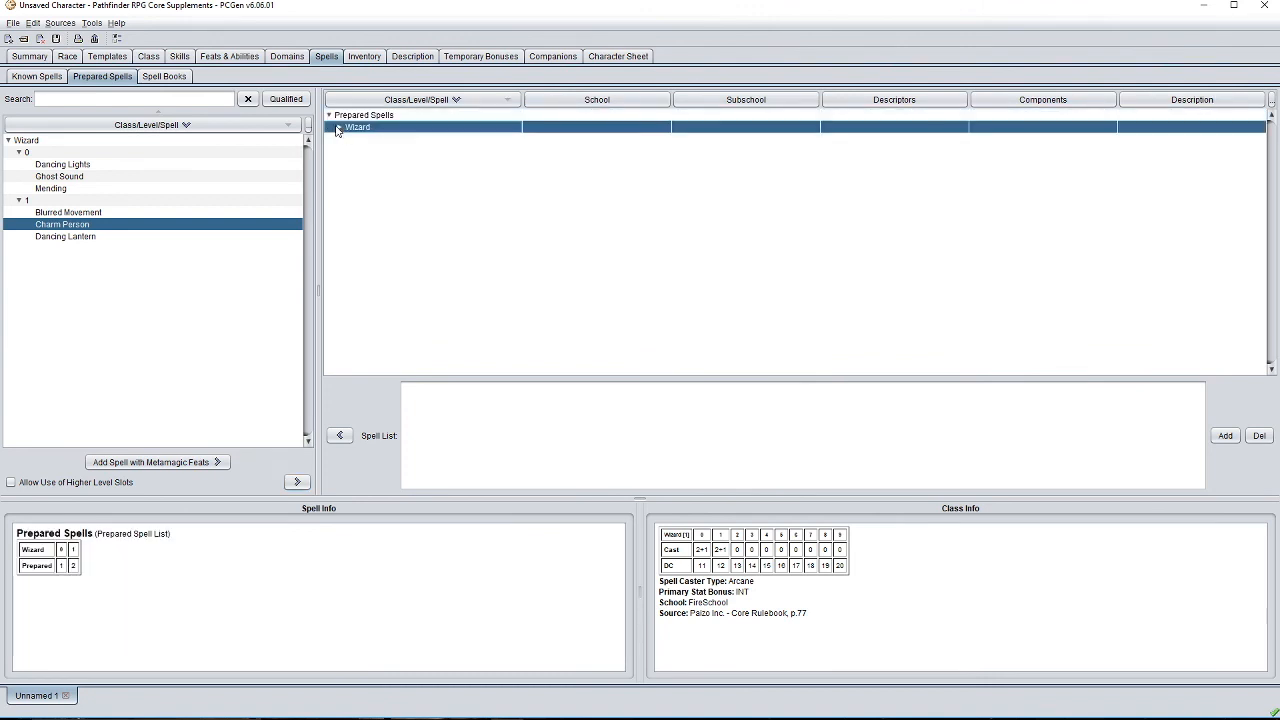
left_click(340, 128)
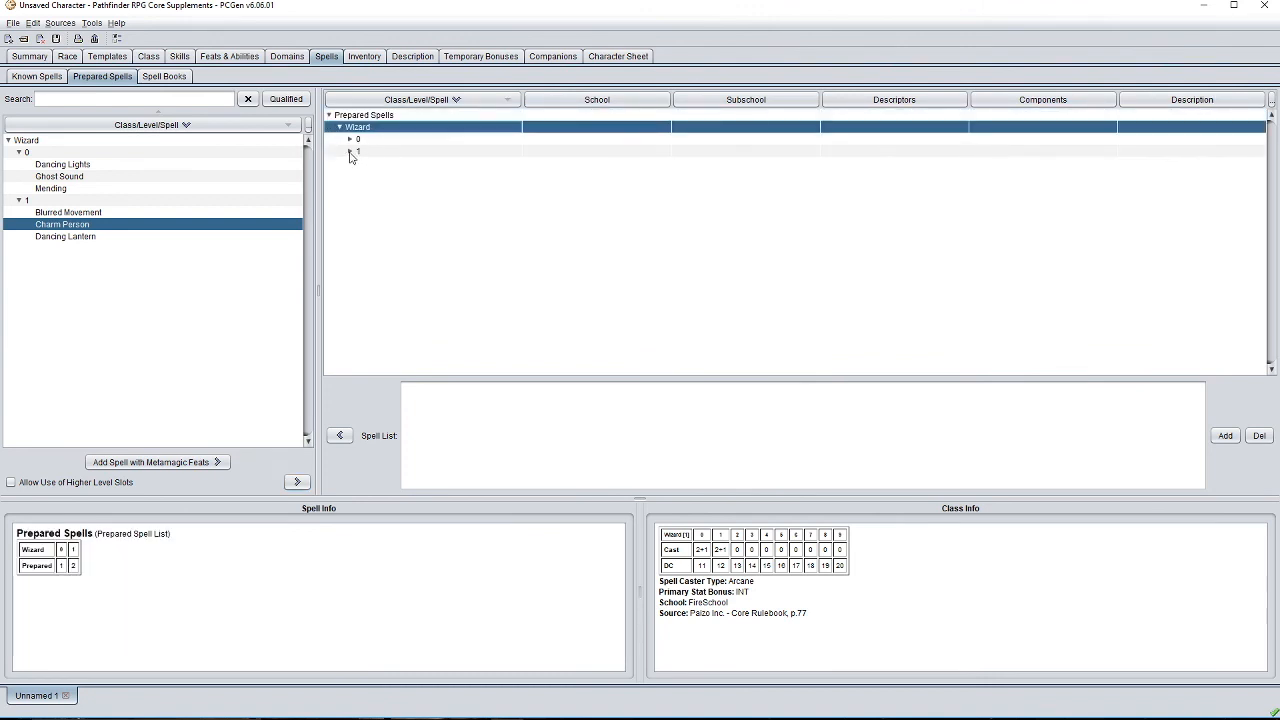
left_click(351, 153)
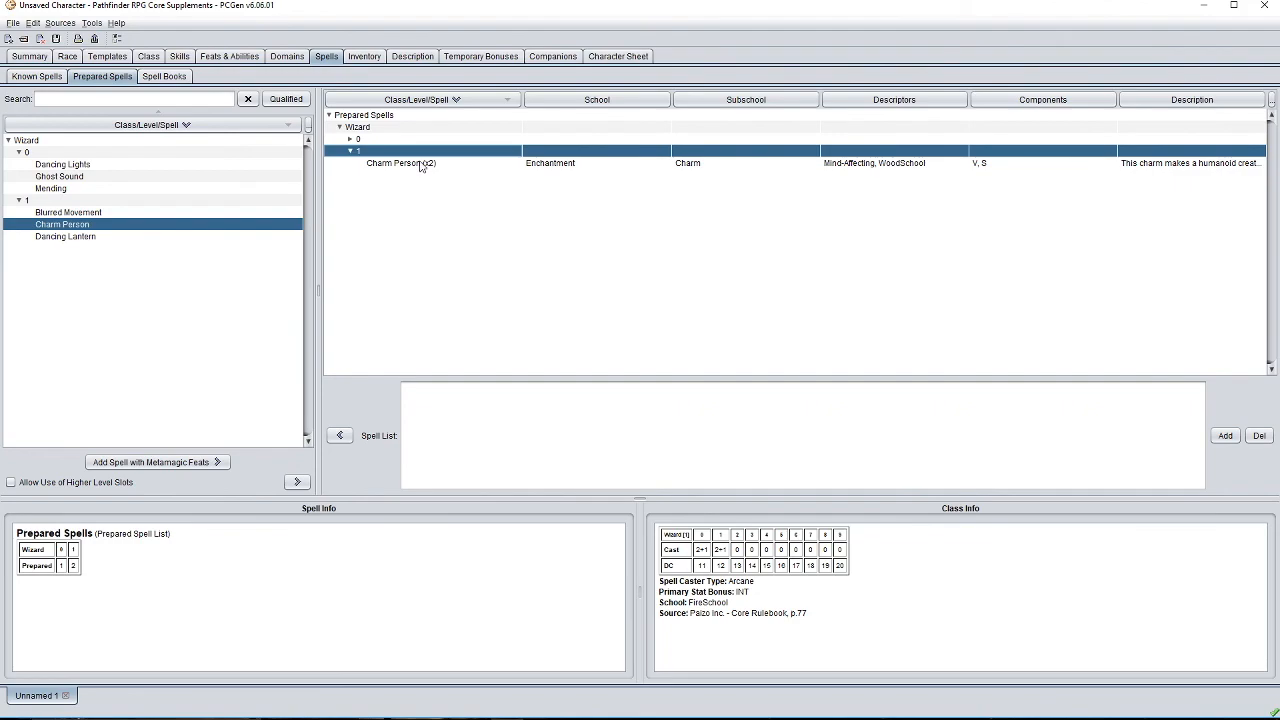
Examine the known, spellbook and prepared spell sections at the end of the character sheet, and return to its beginning.
left_click(618, 56)
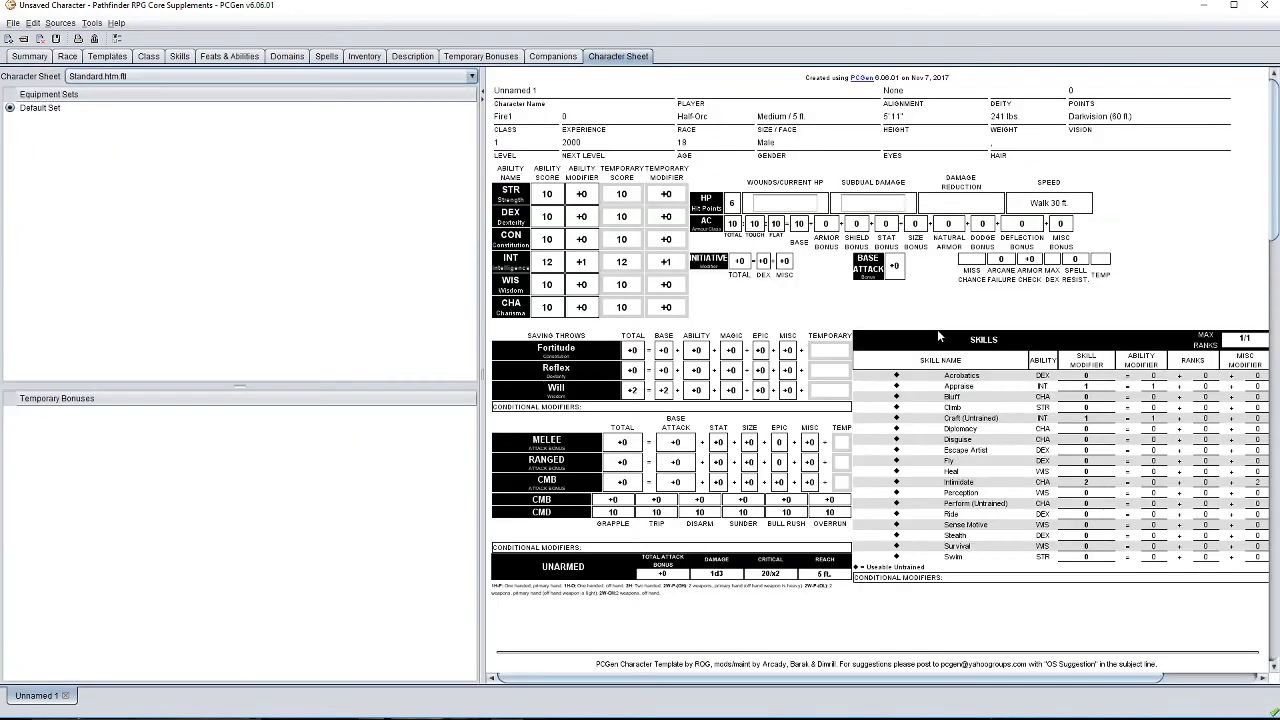
scroll(1249, 324, "down", 5)
scroll(1249, 324, "down", 10)
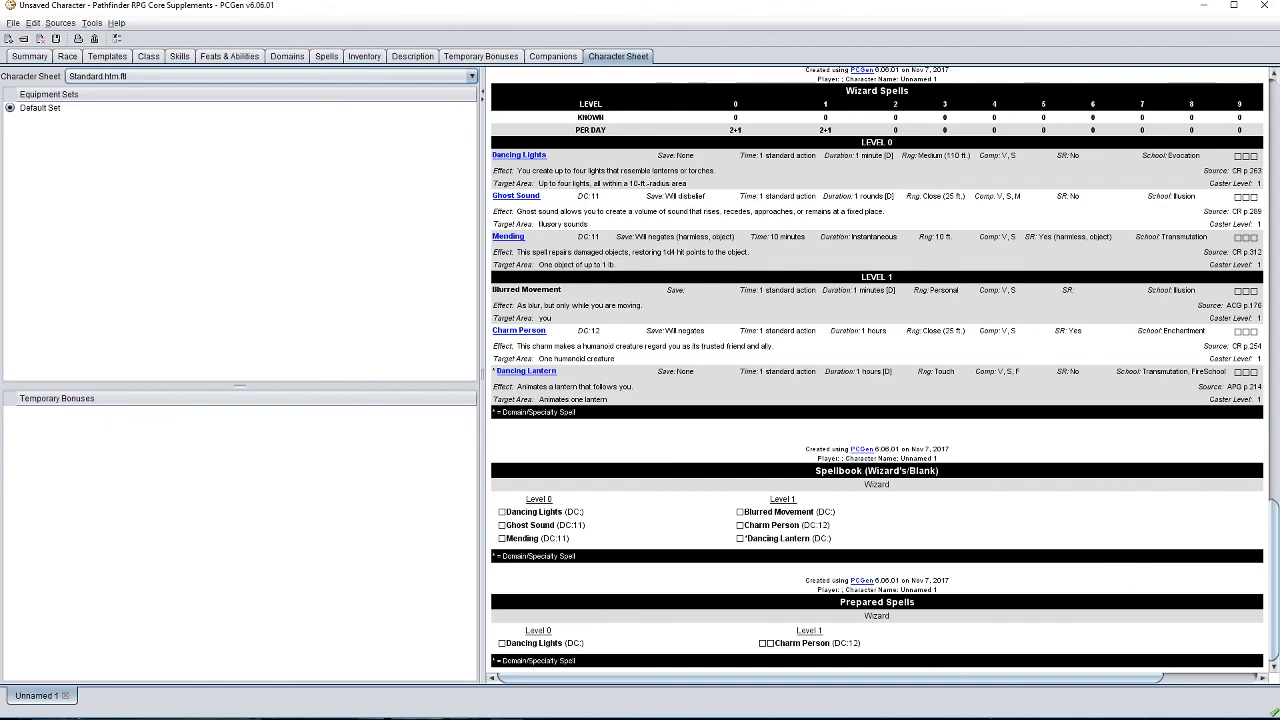
left_click_drag(1272, 535, 1272, 108)
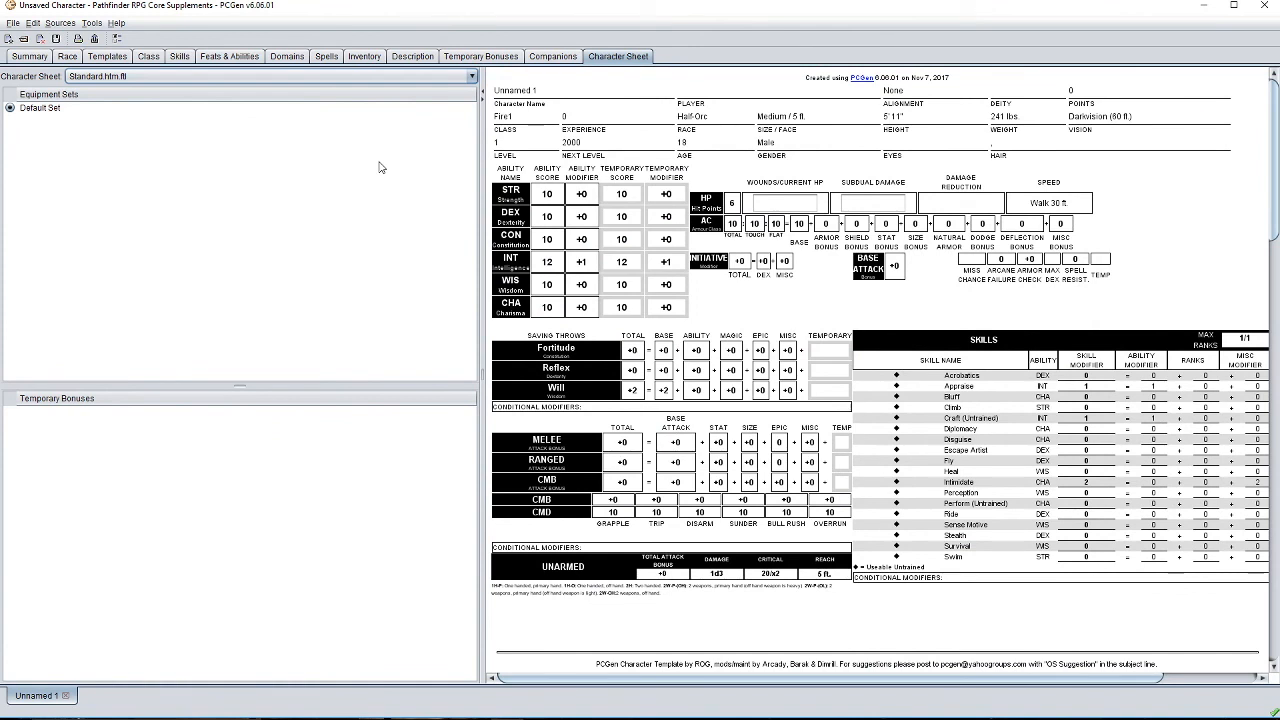
Close the Half-Orc Wizard without saving and open the advanced source selection.
left_click(40, 40)
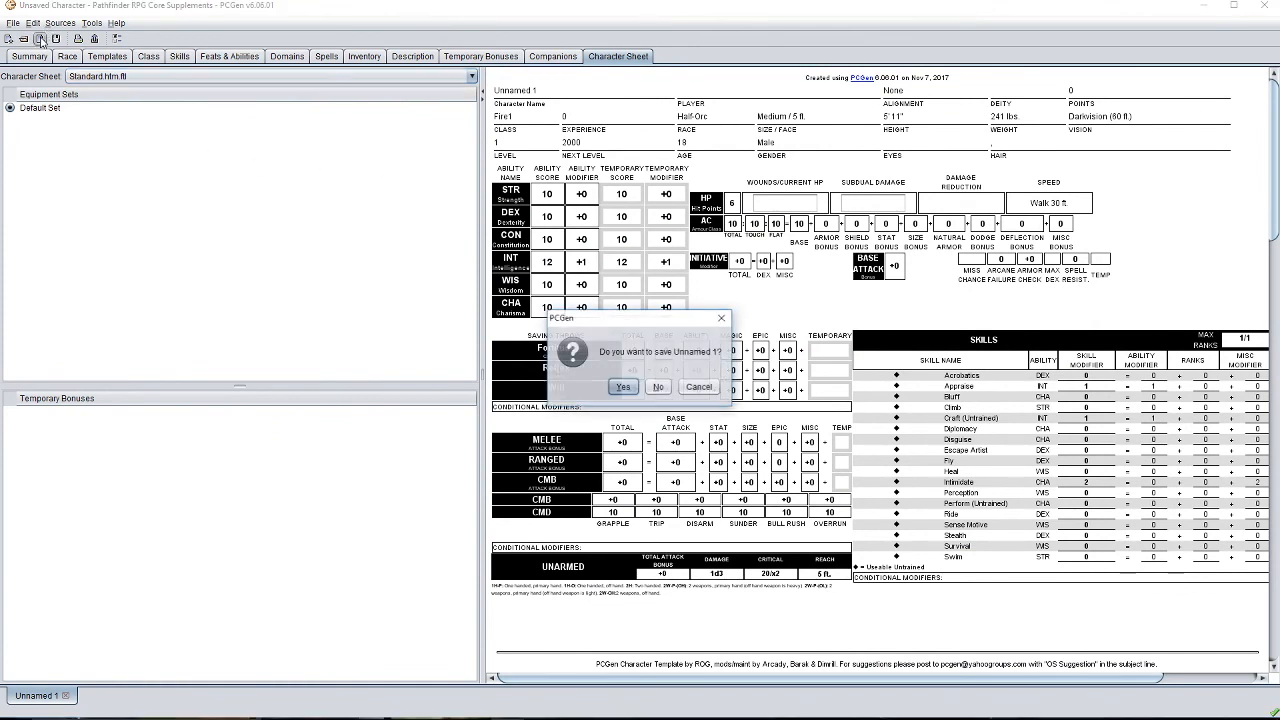
left_click(656, 391)
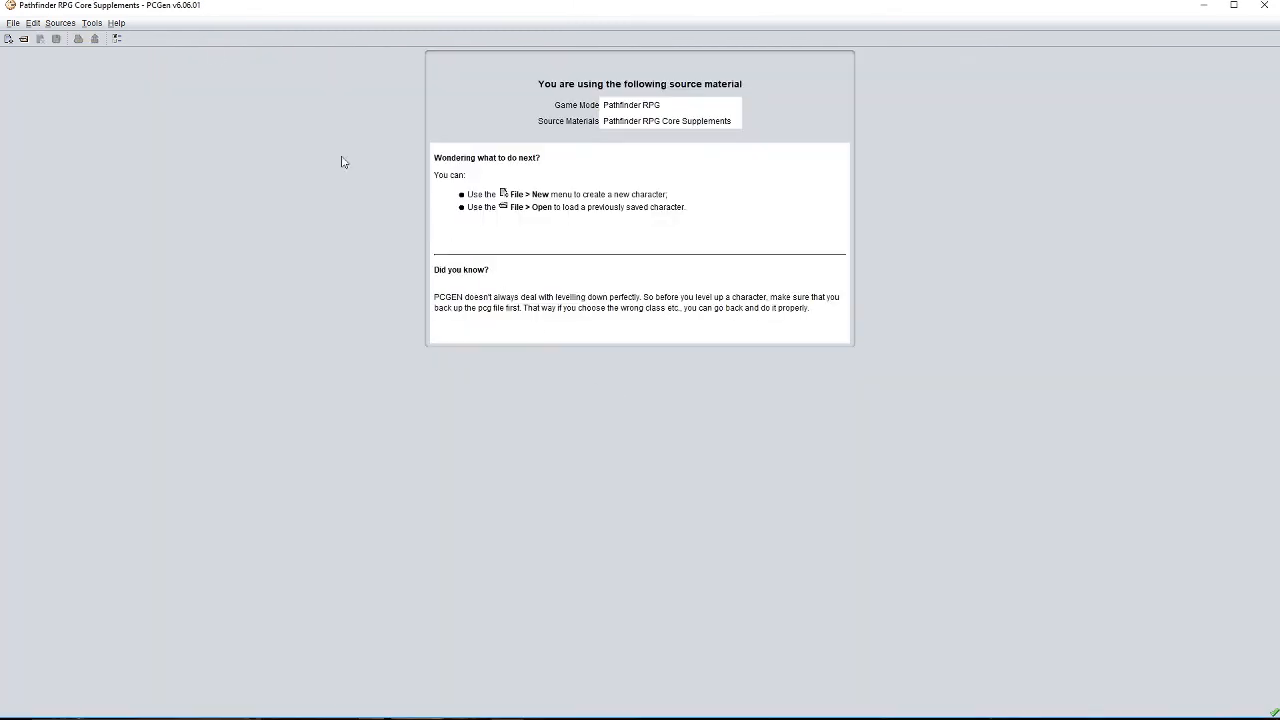
left_click(67, 23)
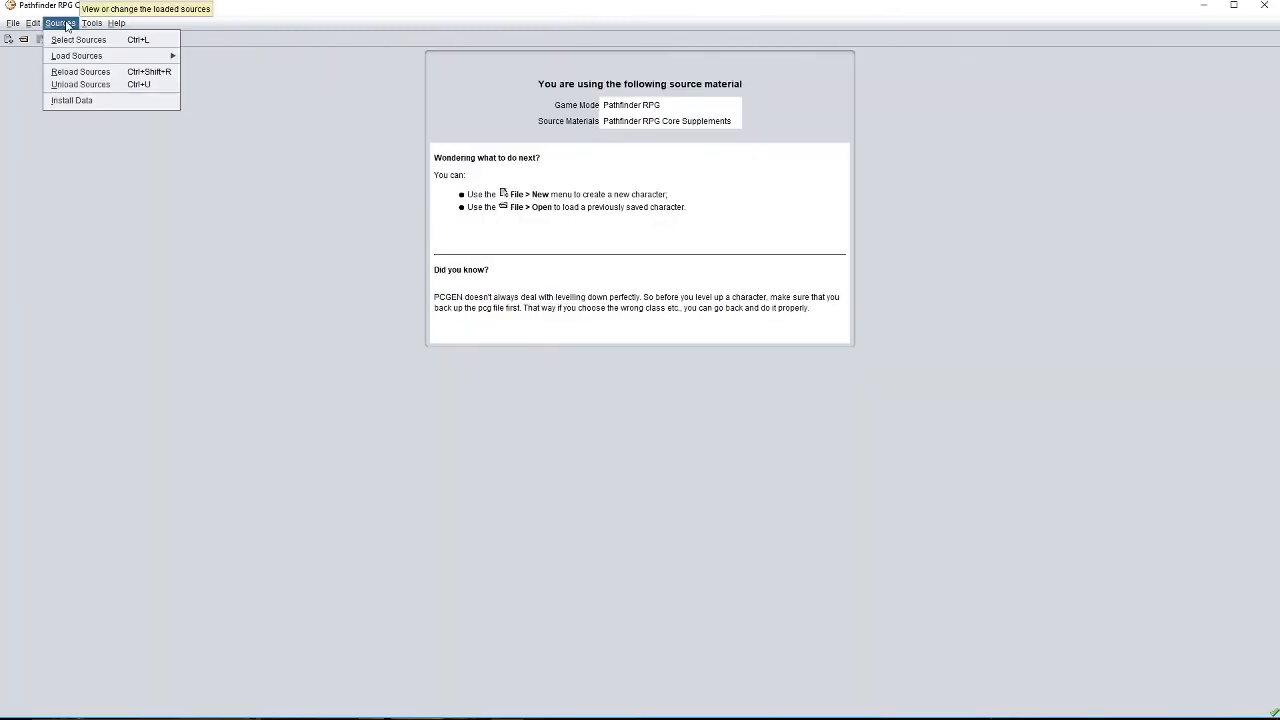
left_click(95, 42)
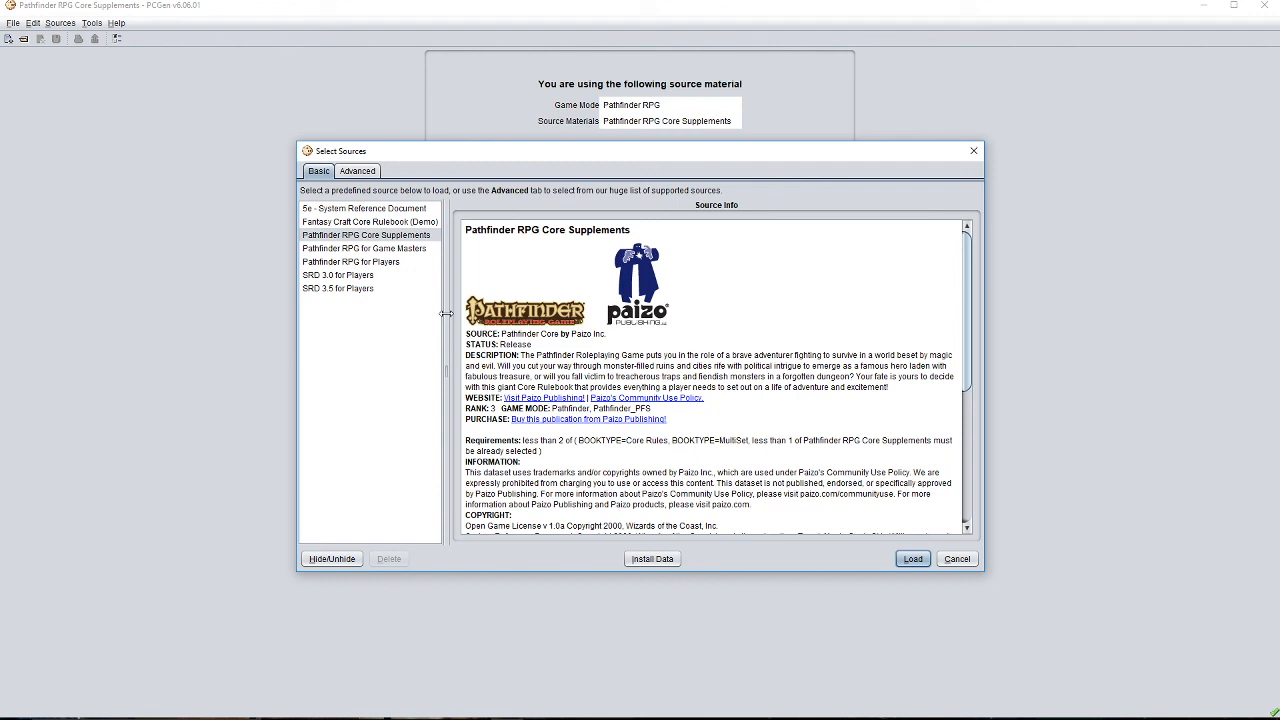
left_click(358, 171)
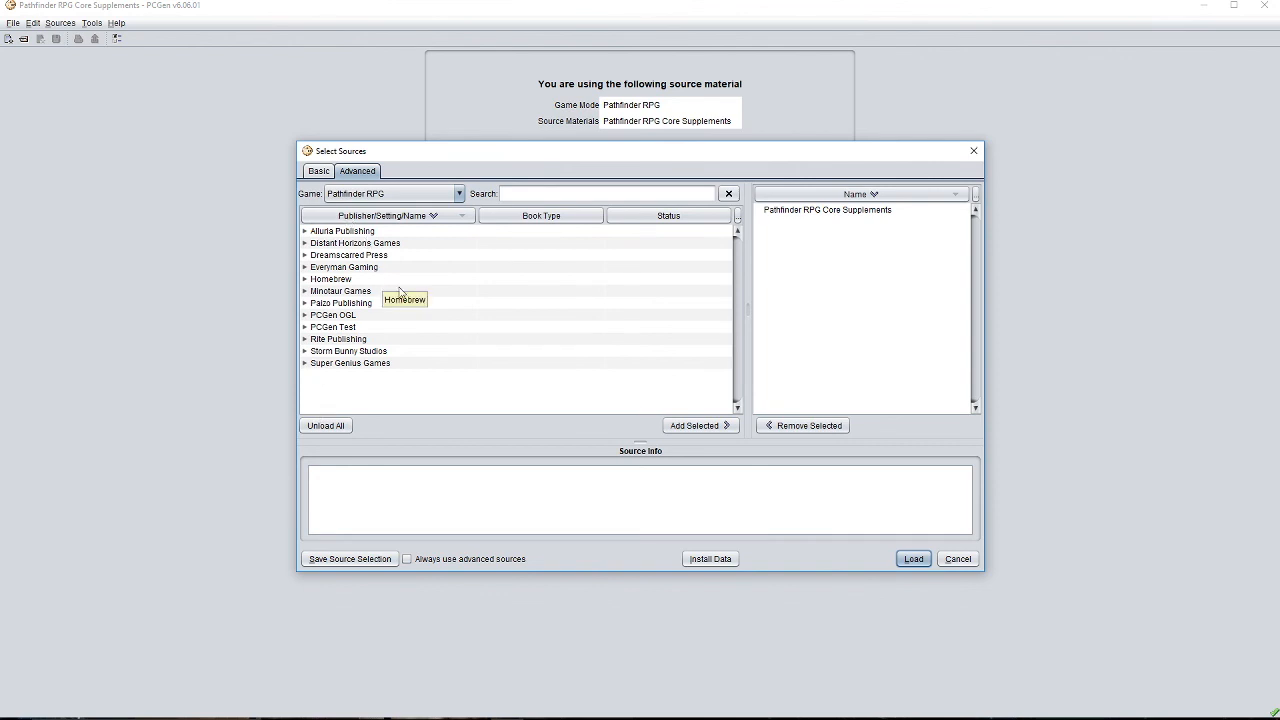
Remove Pathfinder RPG Core Supplements from the chosen sources and select Advanced Class Guide under Paizo Publishing.
left_click(866, 212)
left_click(833, 422)
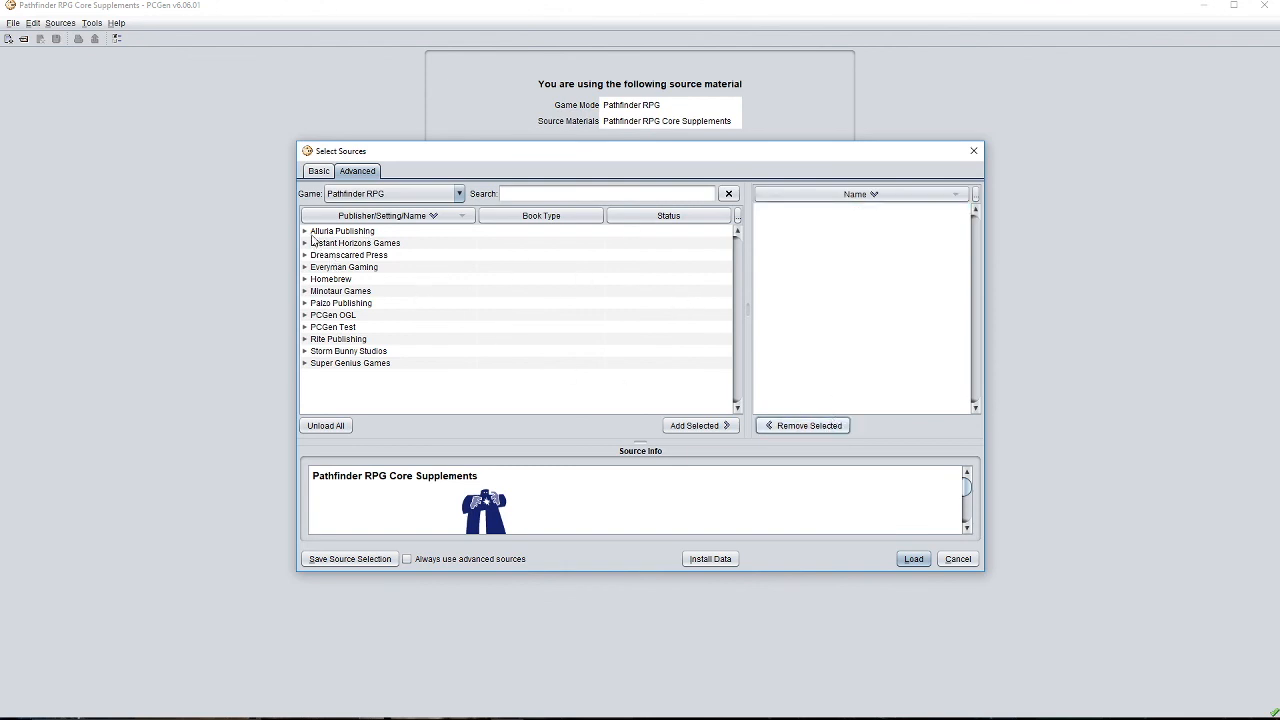
left_click(305, 304)
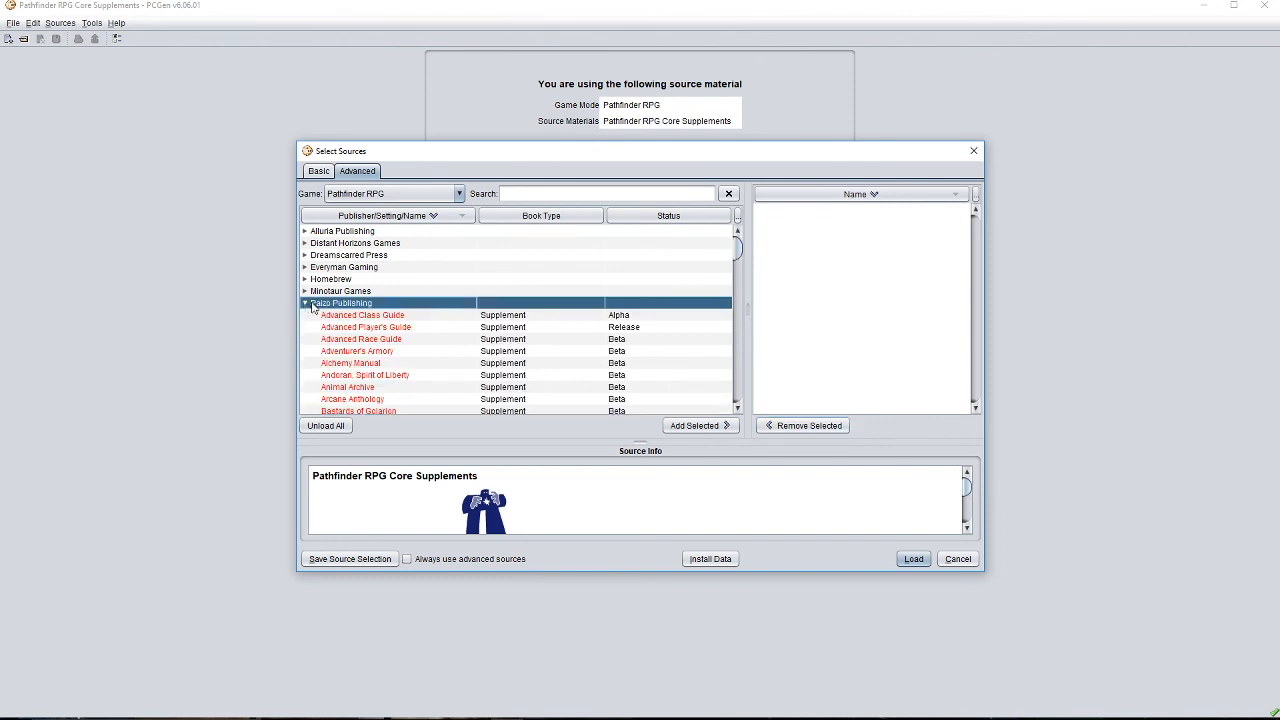
left_click(386, 316)
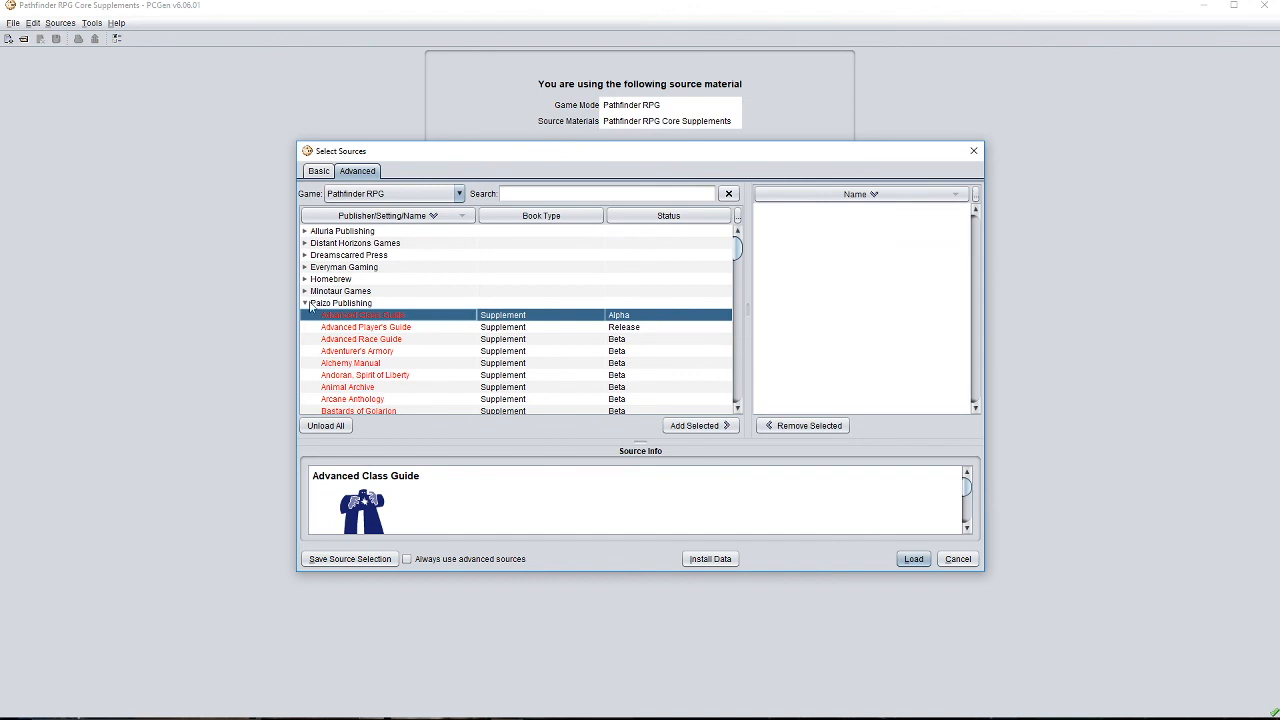
Review the Advanced Class Guide's requirements, then add Core Rulebook and Advanced Player's Guide to the chosen sources.
left_click_drag(968, 492, 975, 509)
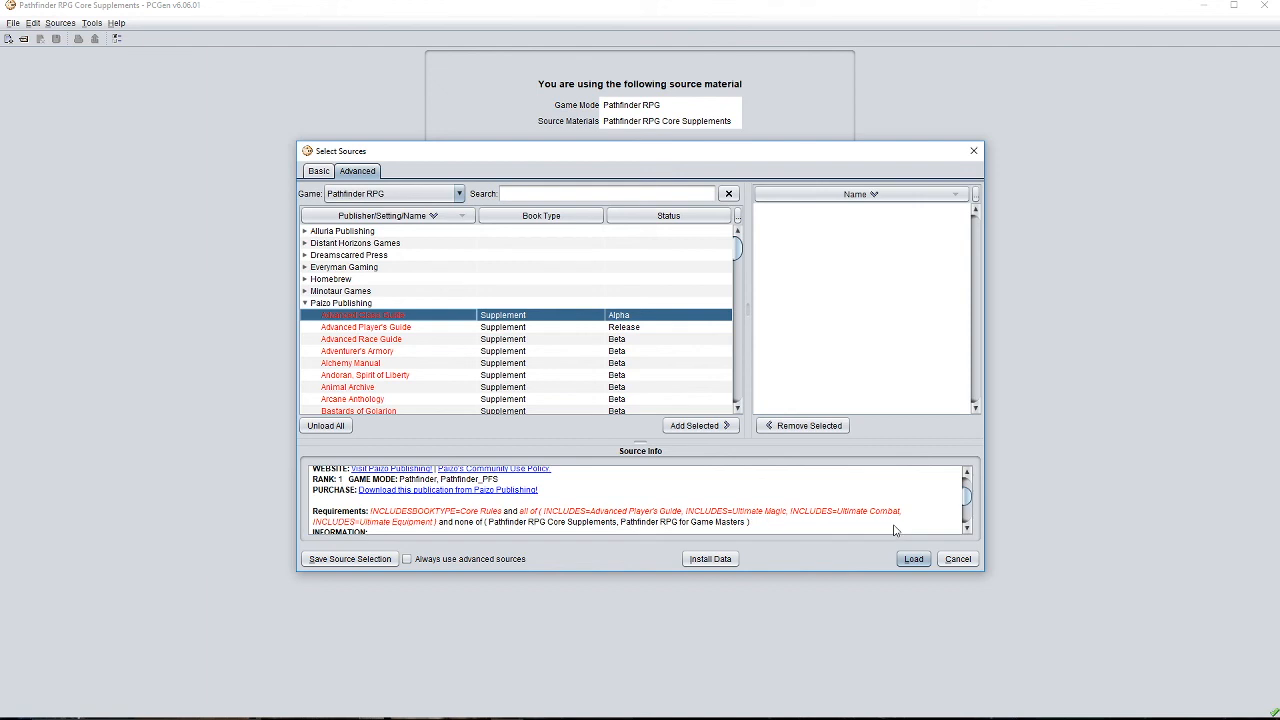
left_click_drag(735, 262, 737, 295)
left_click(391, 324)
left_click(722, 426)
left_click_drag(736, 289, 737, 248)
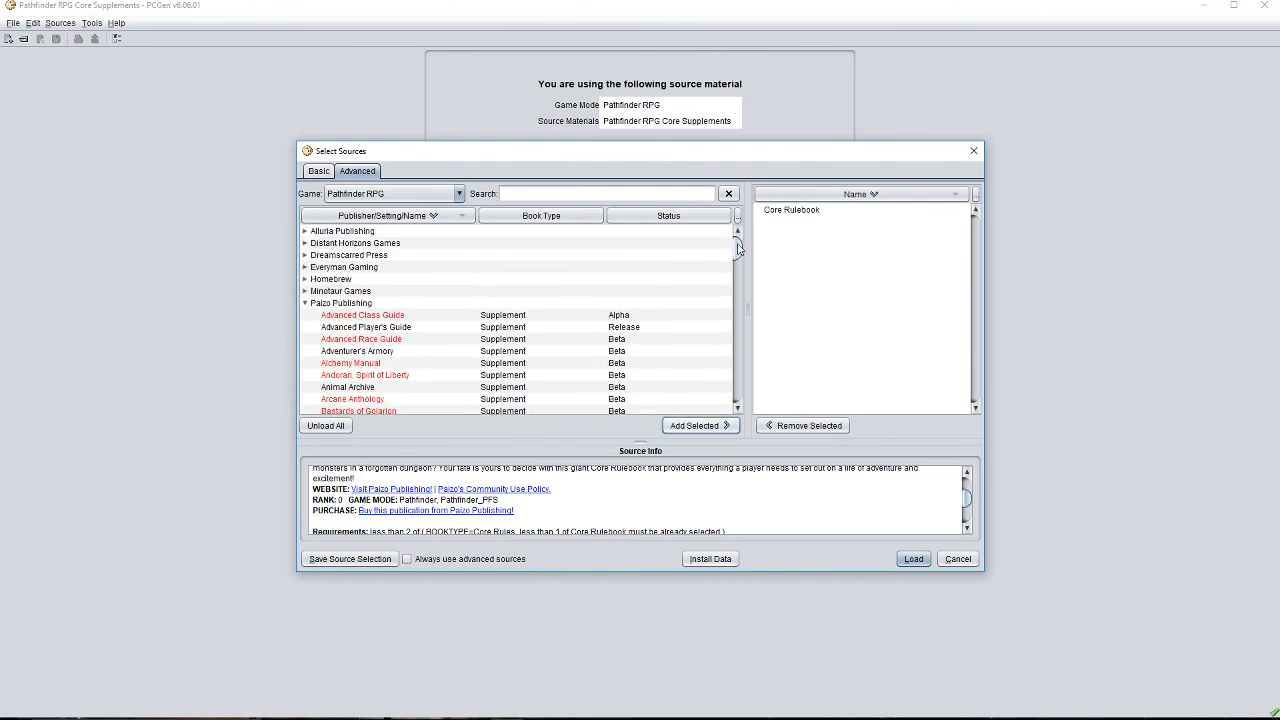
left_click(412, 327)
left_click(698, 426)
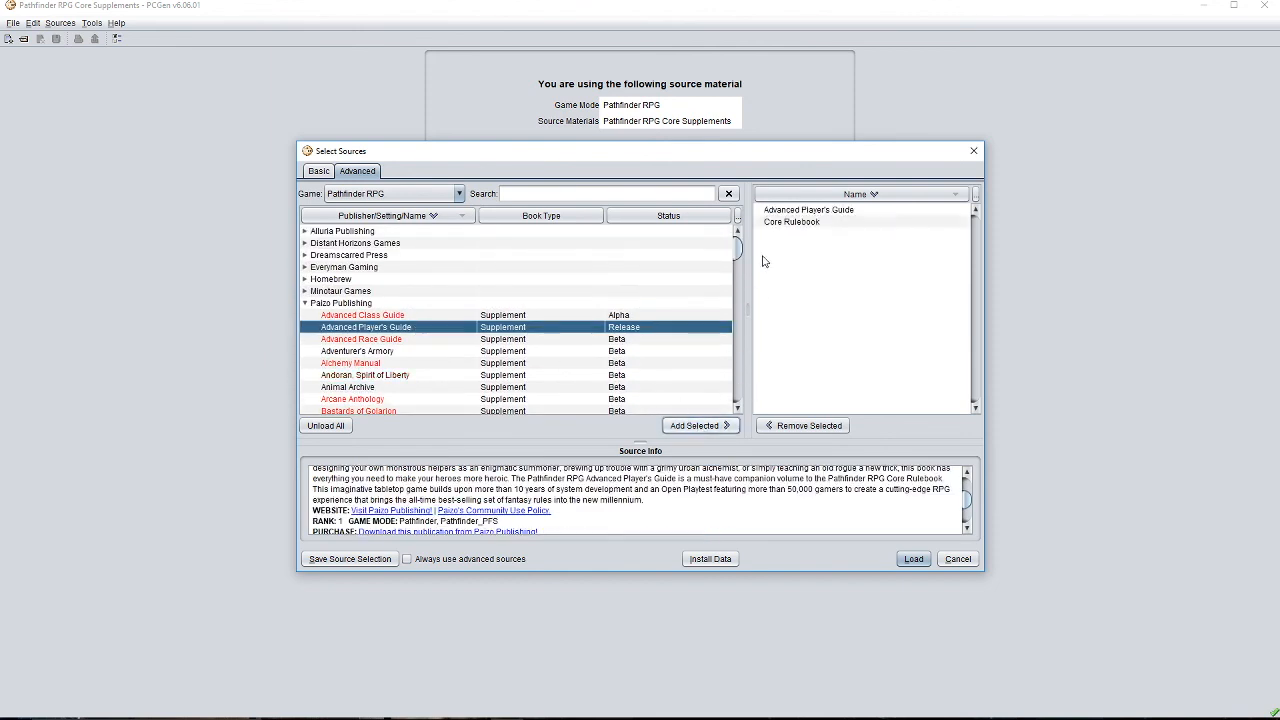
Add Ultimate Combat, Ultimate Equipment and Ultimate Magic from Paizo Publishing to the chosen sources.
left_click_drag(737, 250, 735, 388)
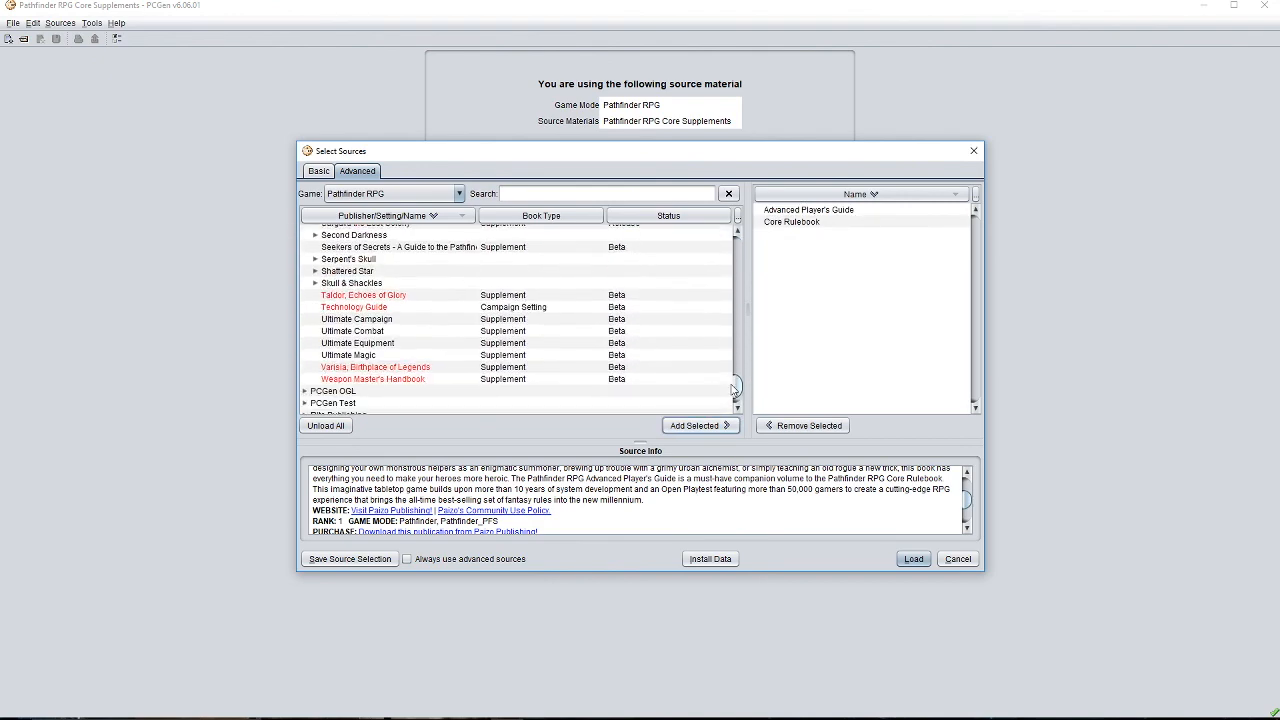
left_click(365, 331)
left_click(690, 426)
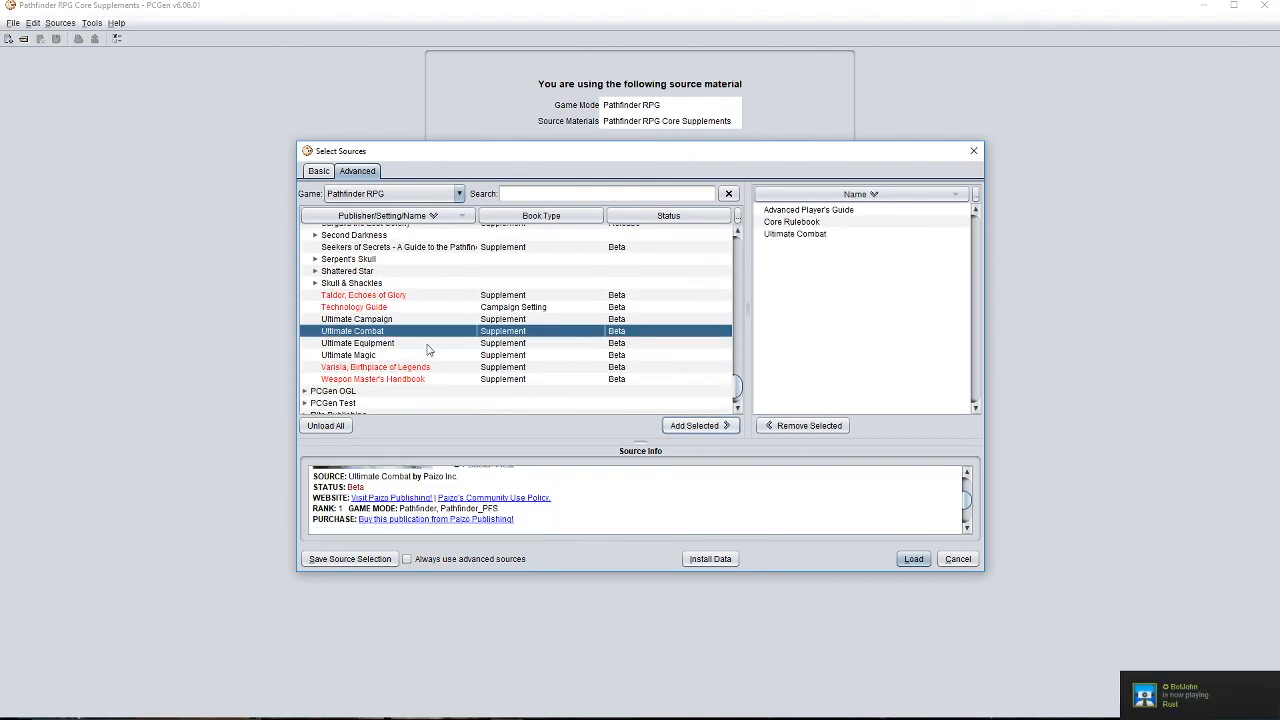
left_click(428, 343)
left_click(692, 426)
left_click(405, 355)
left_click(694, 426)
Add Advanced Class Guide from Paizo Publishing to the chosen sources.
left_click_drag(737, 388, 735, 250)
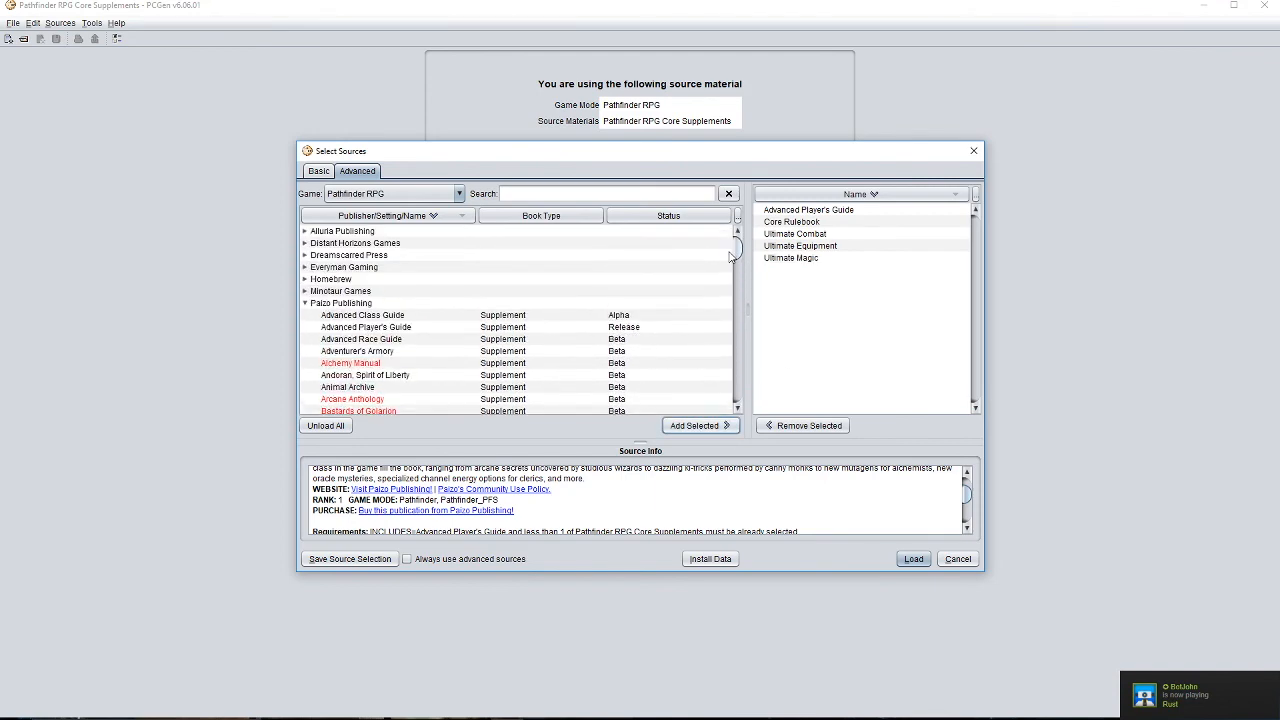
left_click(380, 315)
key("Down")
left_click(382, 316)
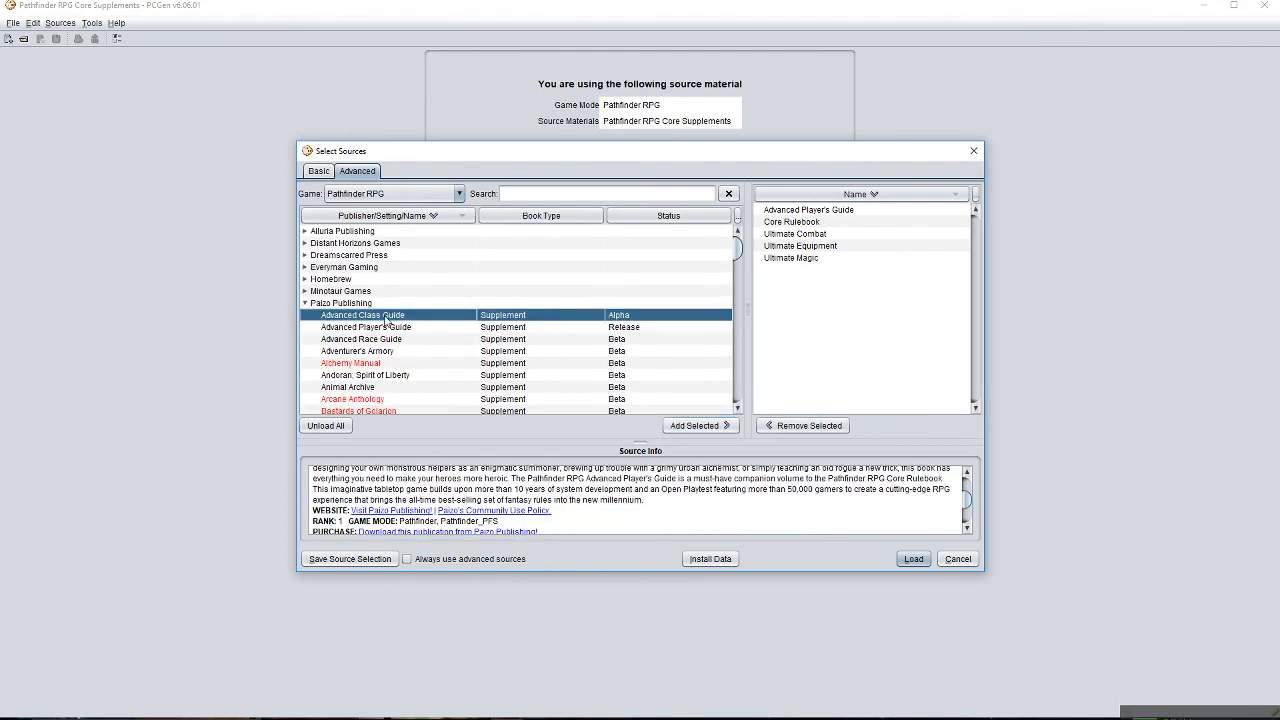
left_click(697, 426)
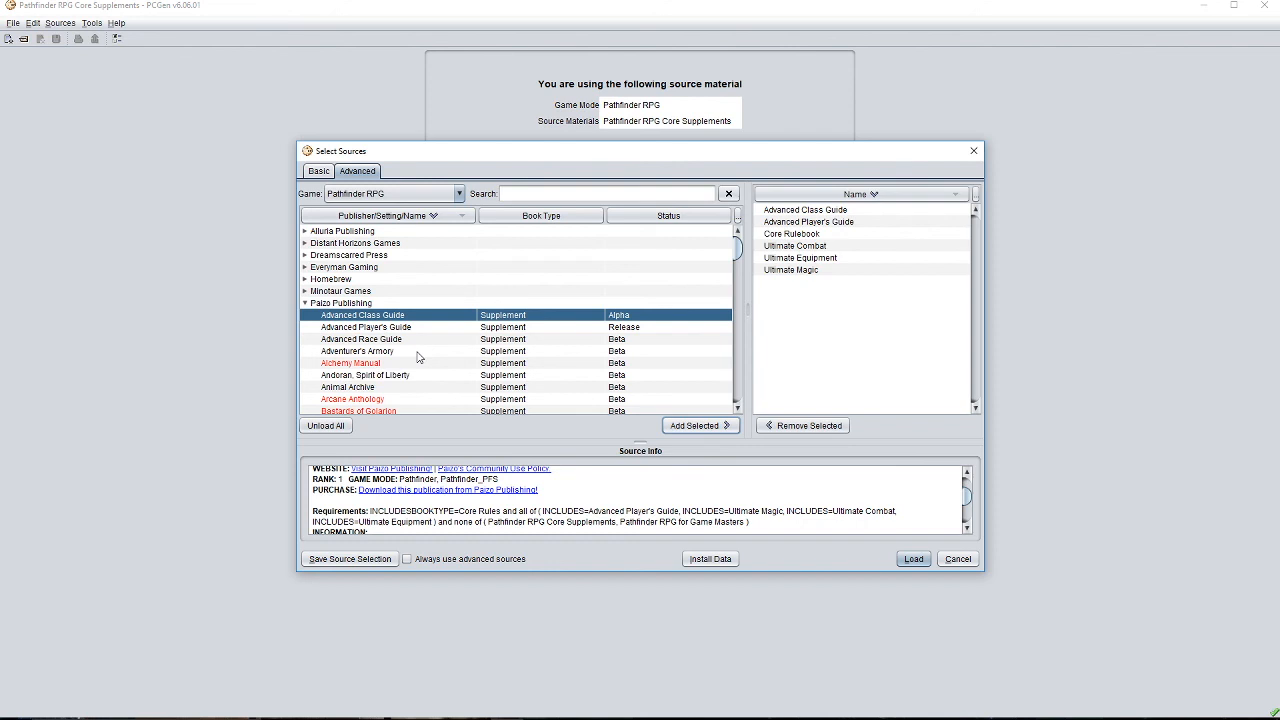
Collapse and re-expand the Paizo Publishing group, and check the requirements of the Alchemy Manual.
left_click(305, 304)
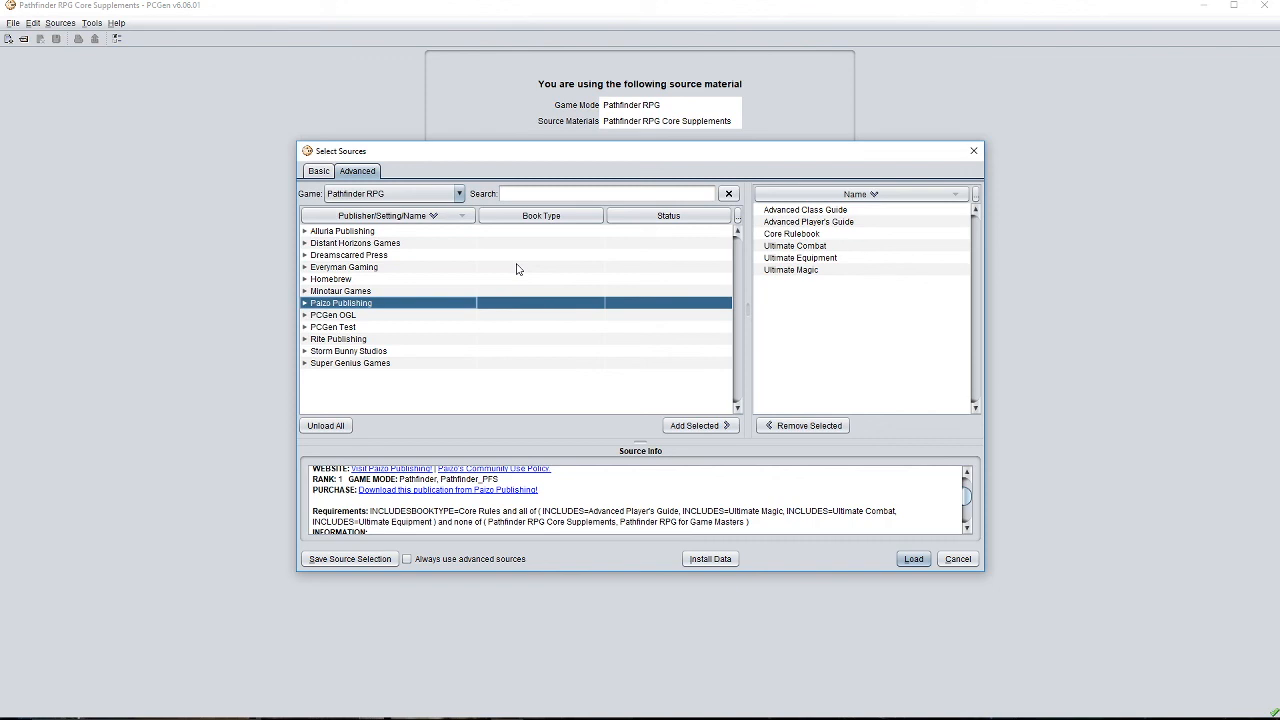
left_click(305, 303)
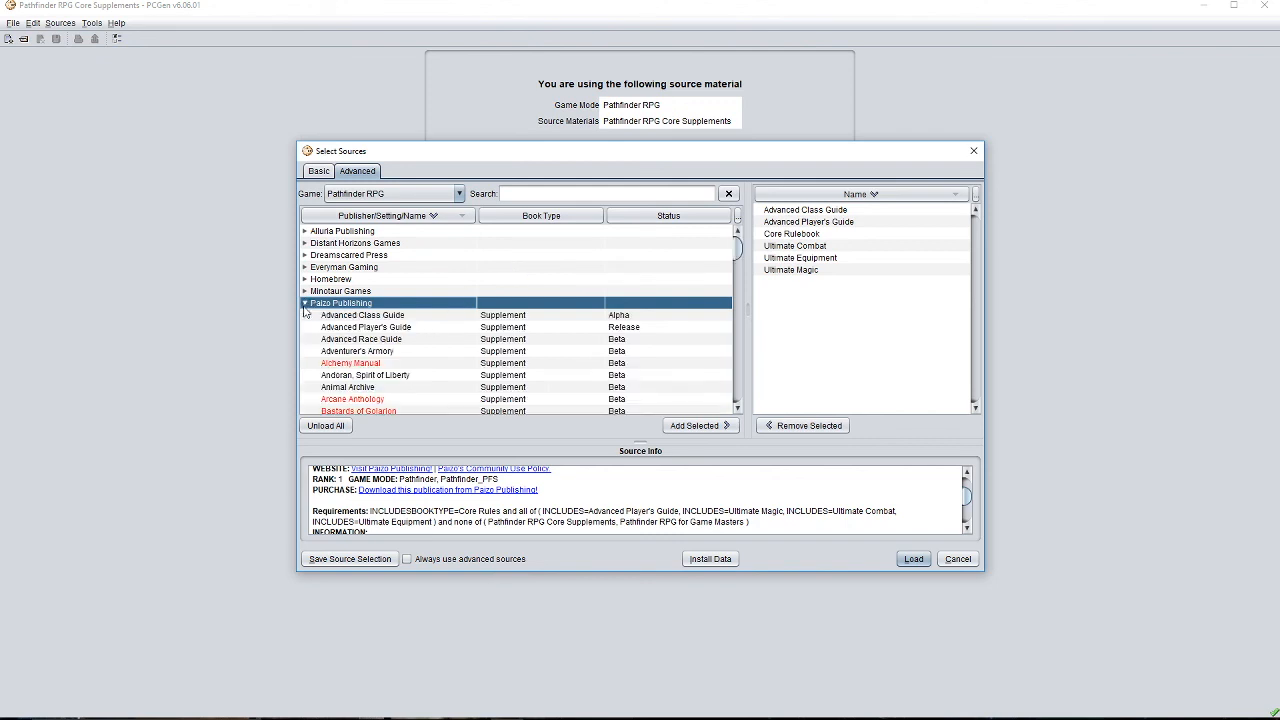
left_click(385, 364)
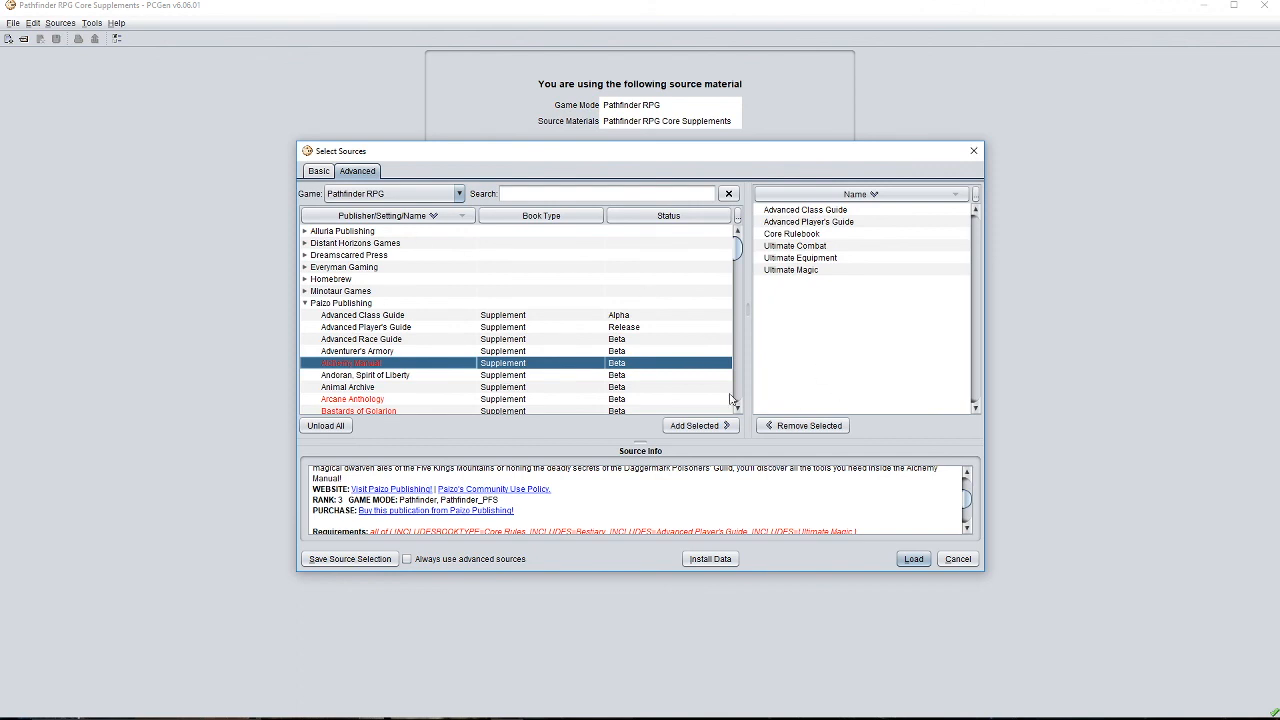
Add Remarkable Races from Alluria Publishing and Eclipse - The Codex Persona (PF) from Distant Horizons Games to the chosen sources.
left_click(306, 231)
double_click(372, 245)
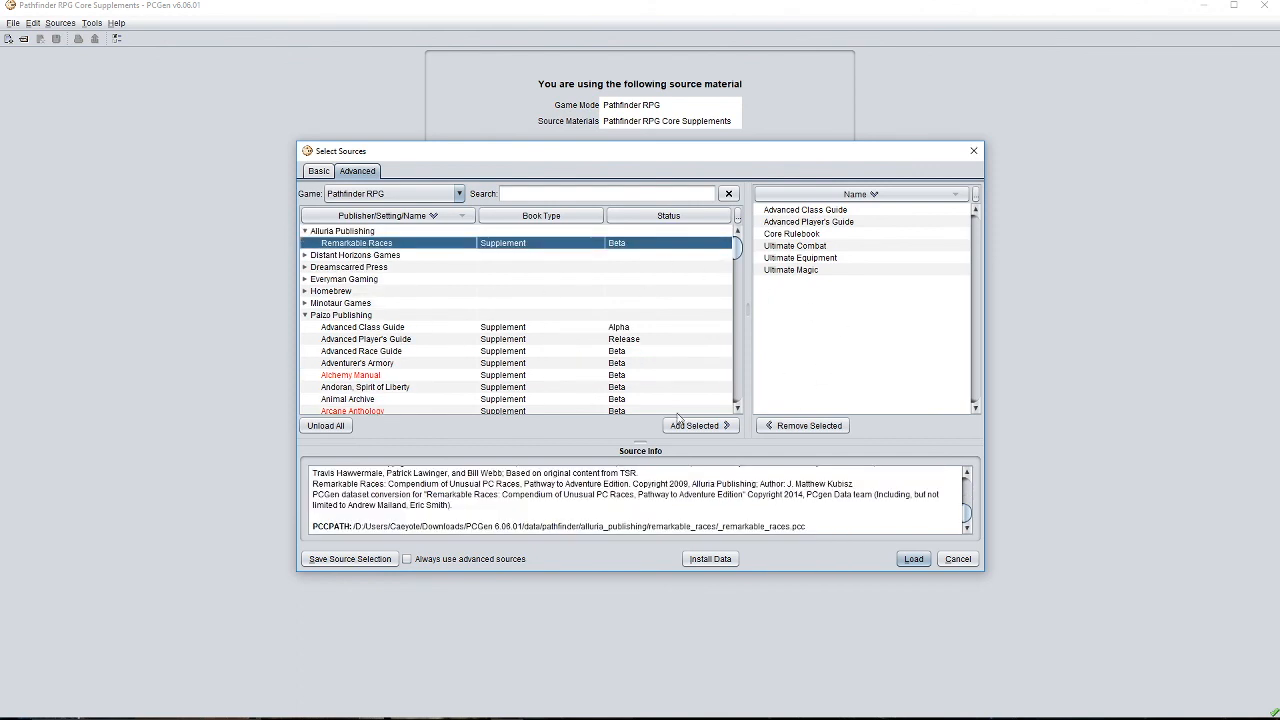
left_click(305, 255)
left_click(410, 280)
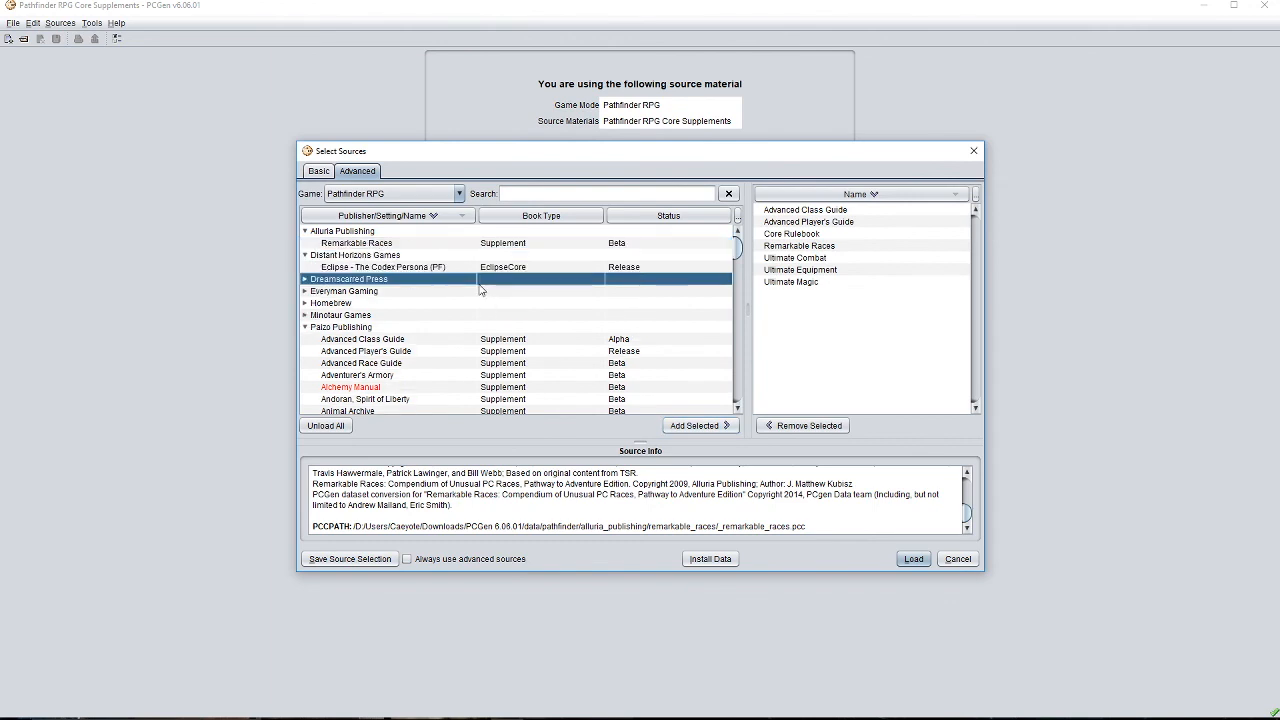
left_click(507, 273)
left_click(694, 426)
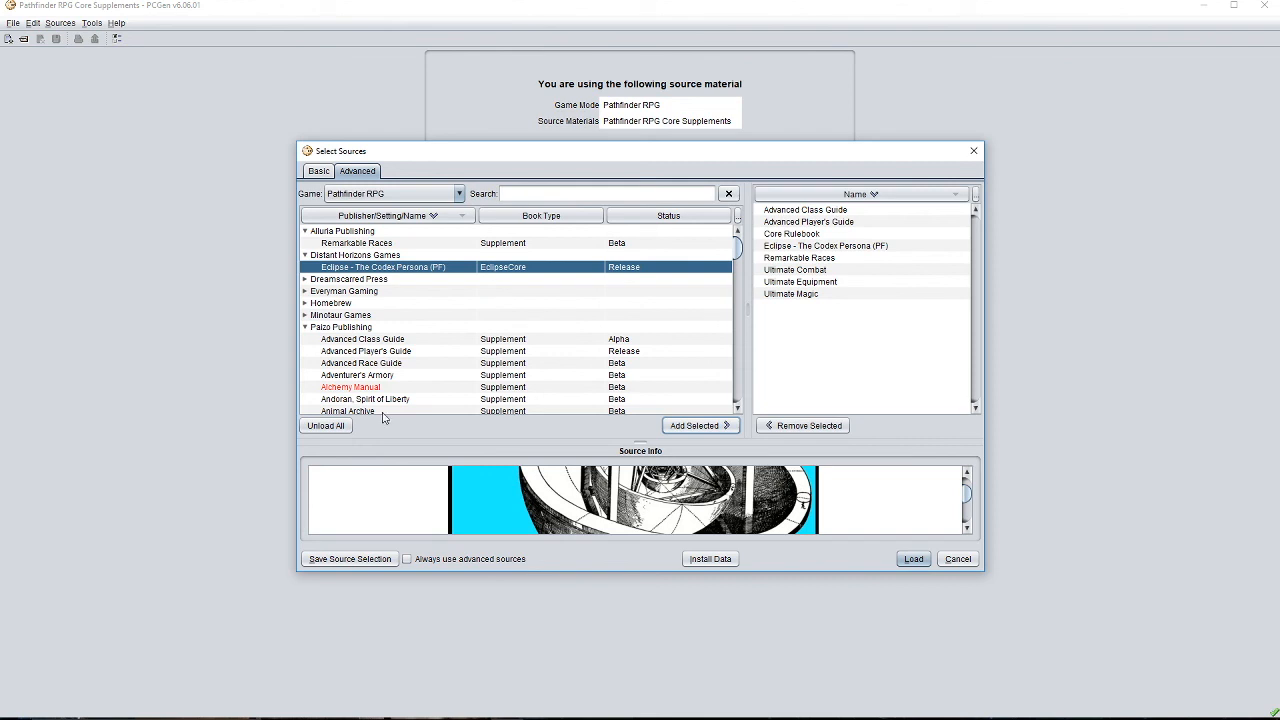
Save the current source selection under the name "PF Test".
left_click(352, 559)
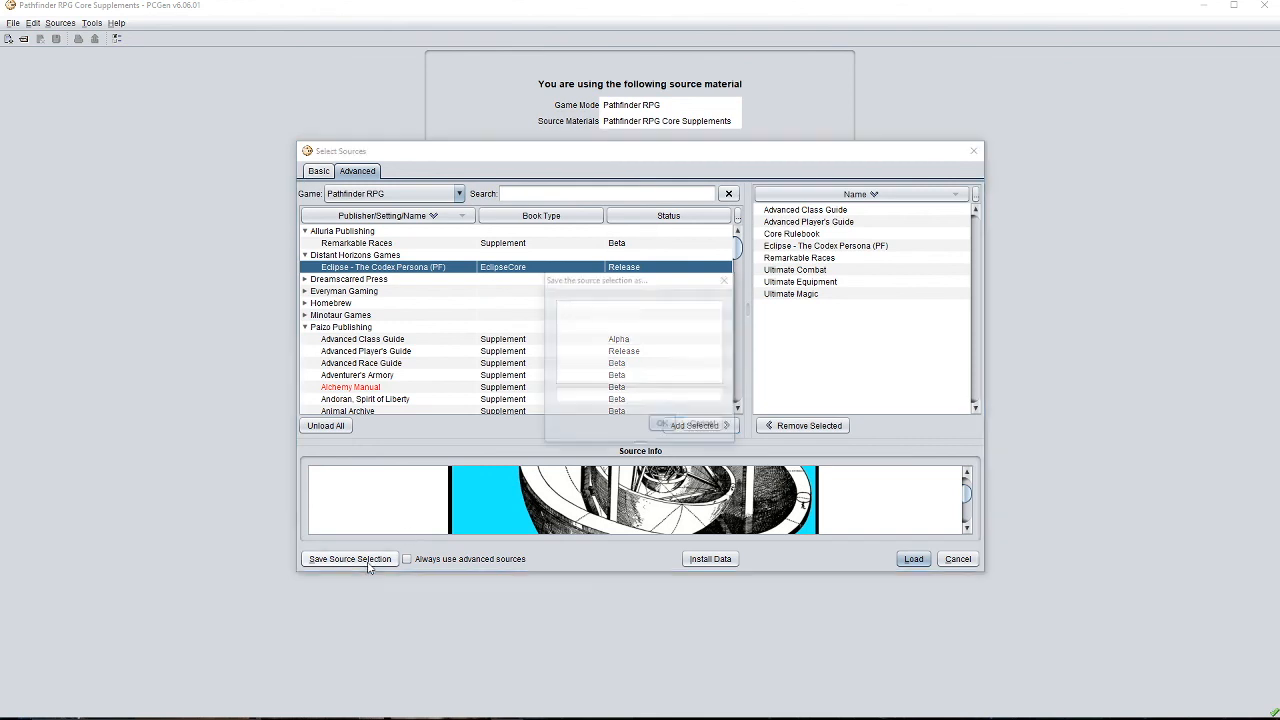
left_click(598, 394)
type("PF Test")
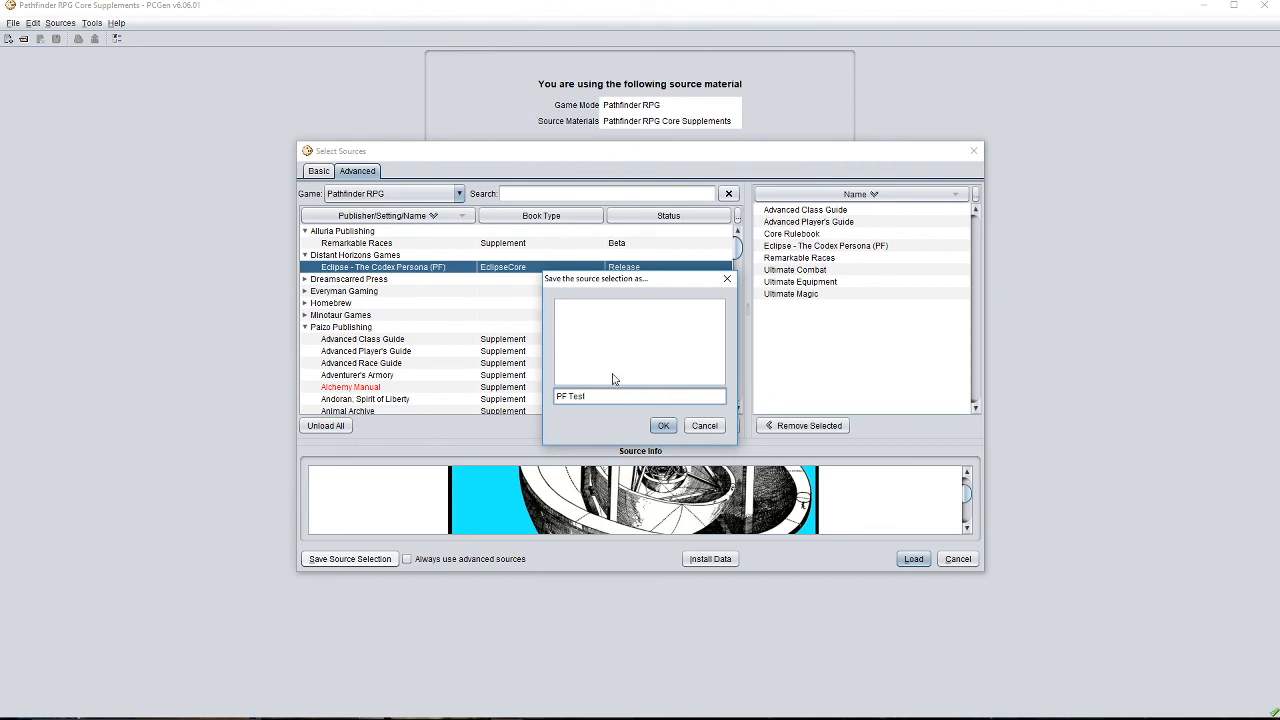
left_click(663, 425)
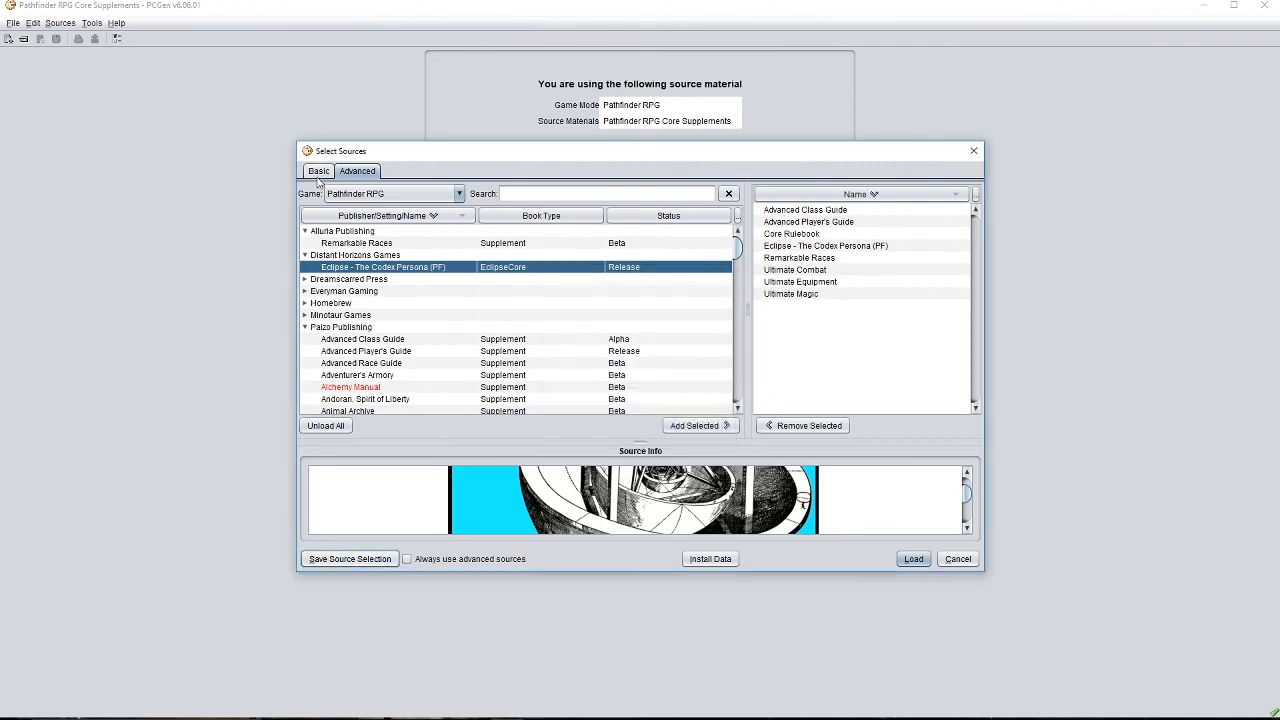
Check the PF Test entry among the predefined sources, then leave the source selection without loading anything.
left_click(318, 171)
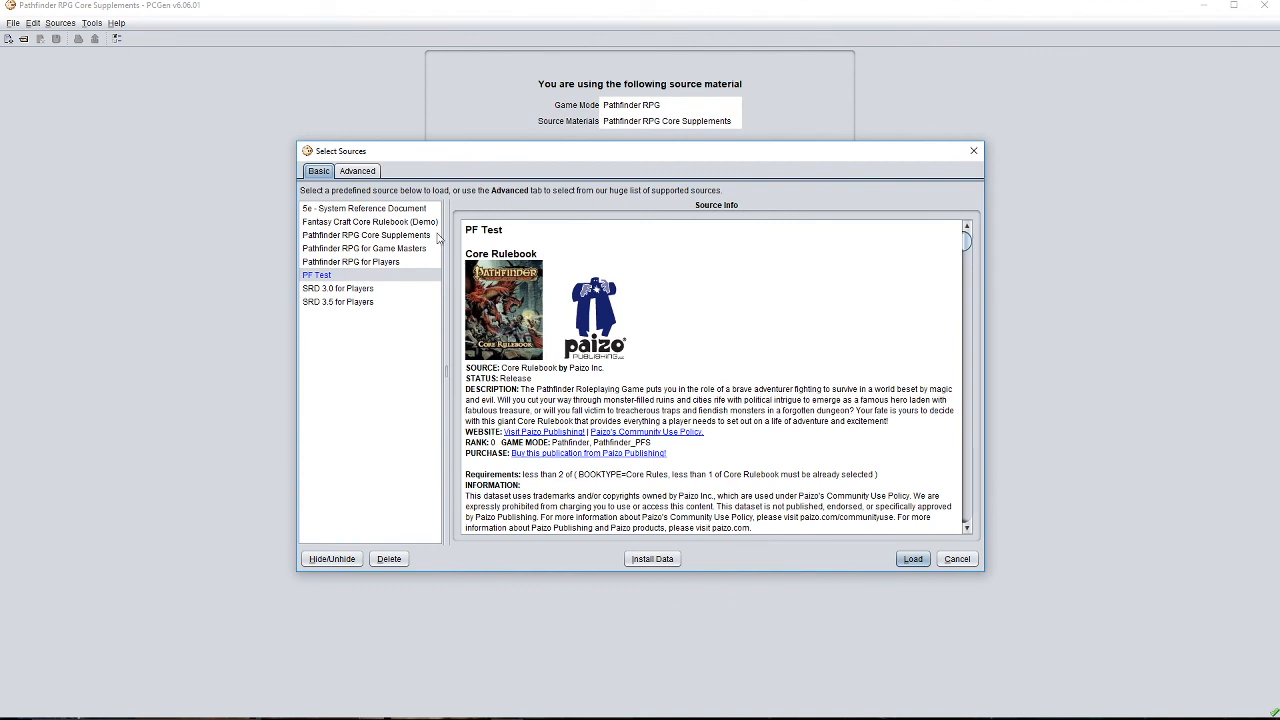
left_click(354, 175)
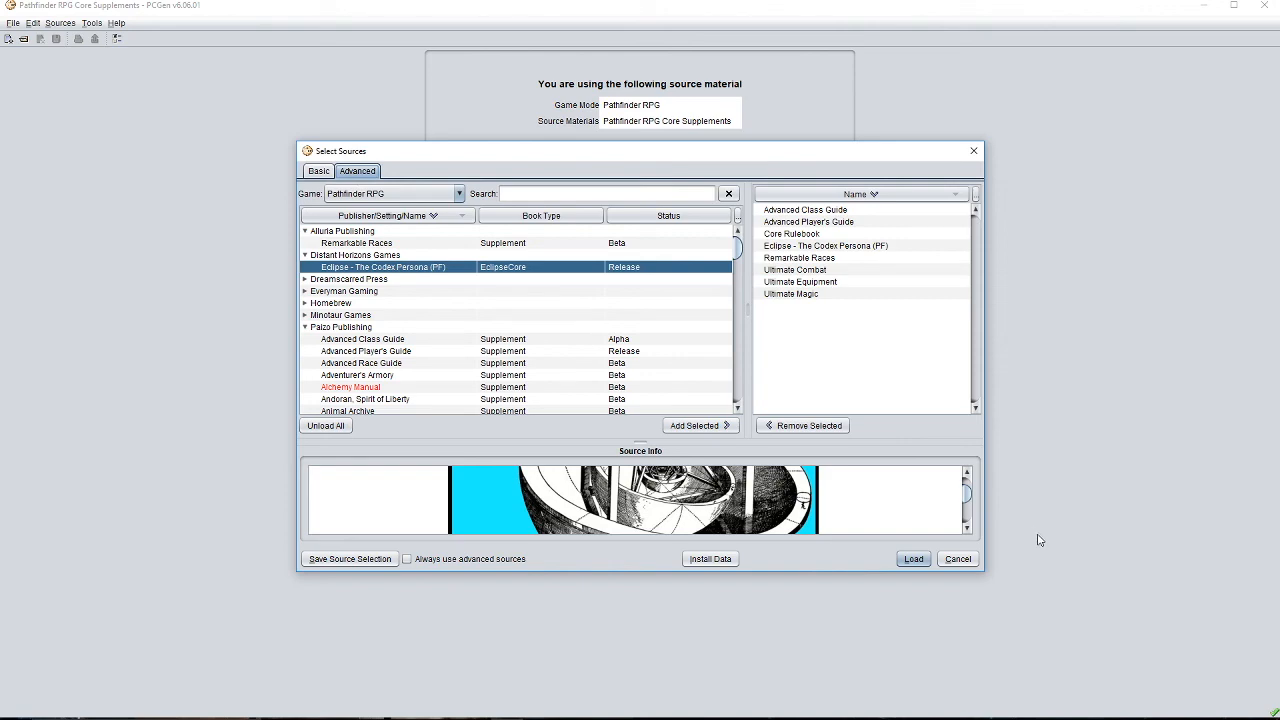
left_click(972, 566)
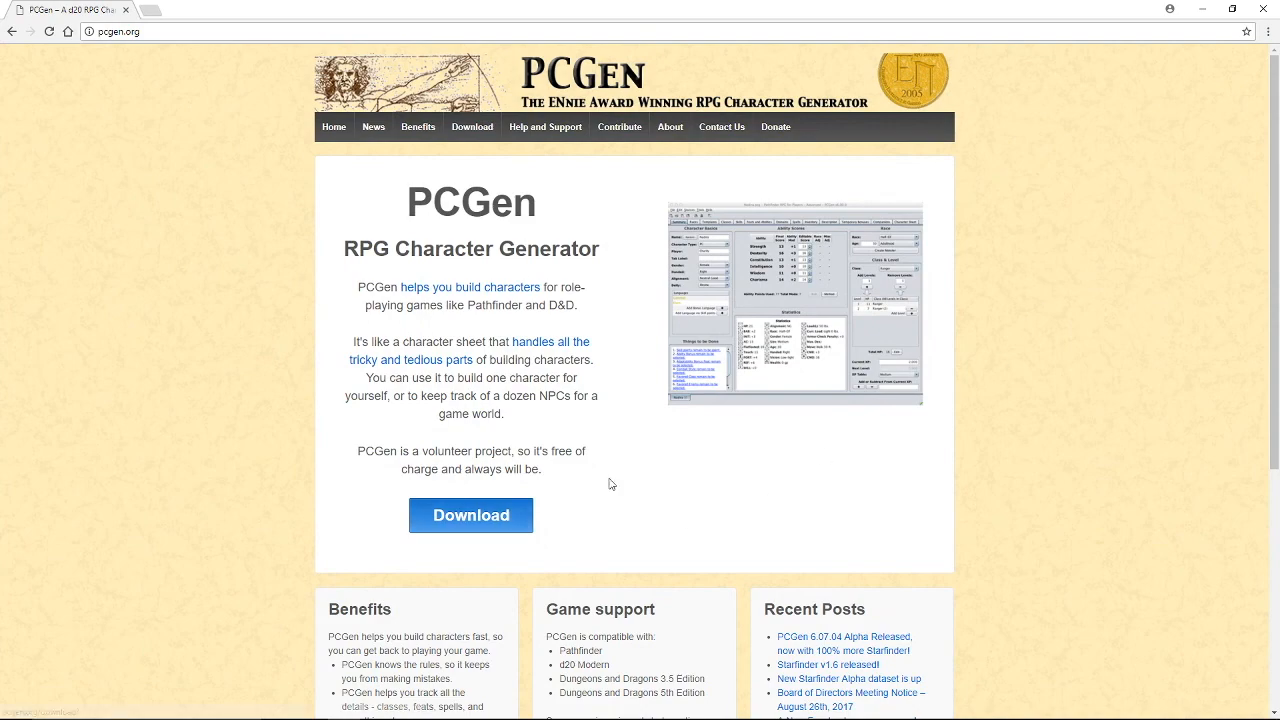
Look through the pcgen.org home page down to its footer, and switch back to PCGen.
scroll(610, 484, "down", 4)
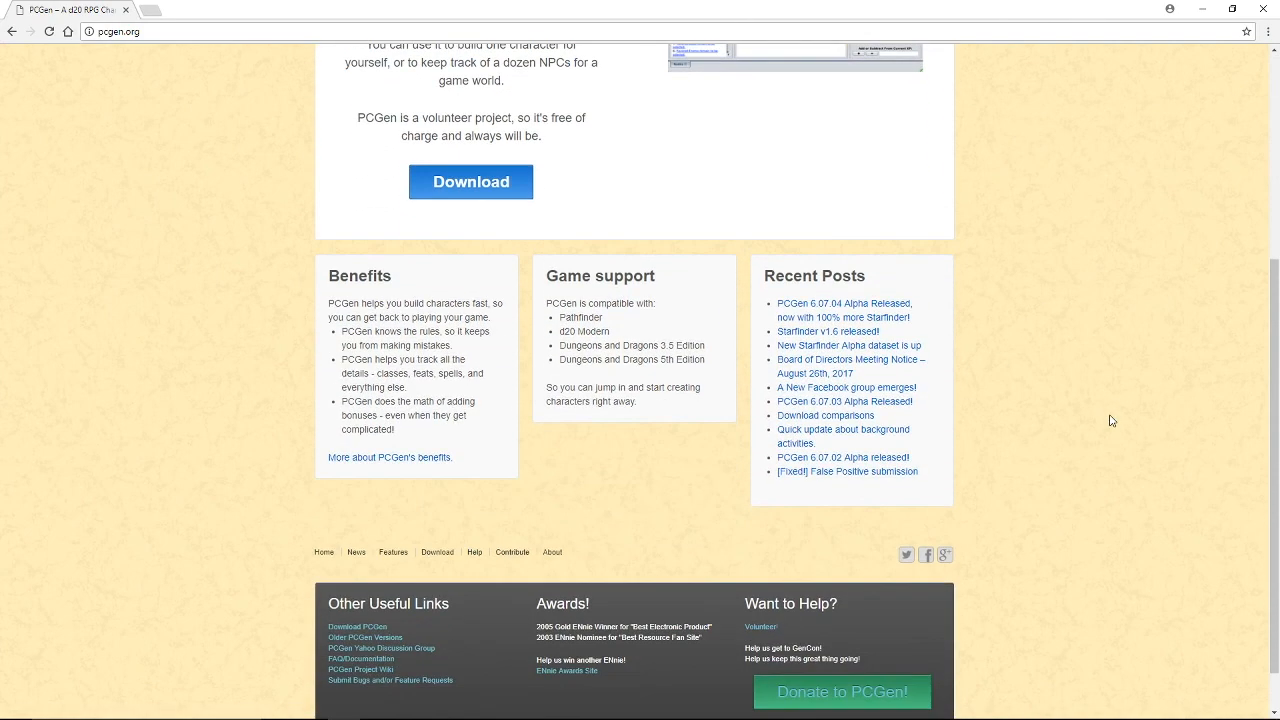
scroll(1110, 420, "down", 1)
scroll(1110, 420, "up", 4)
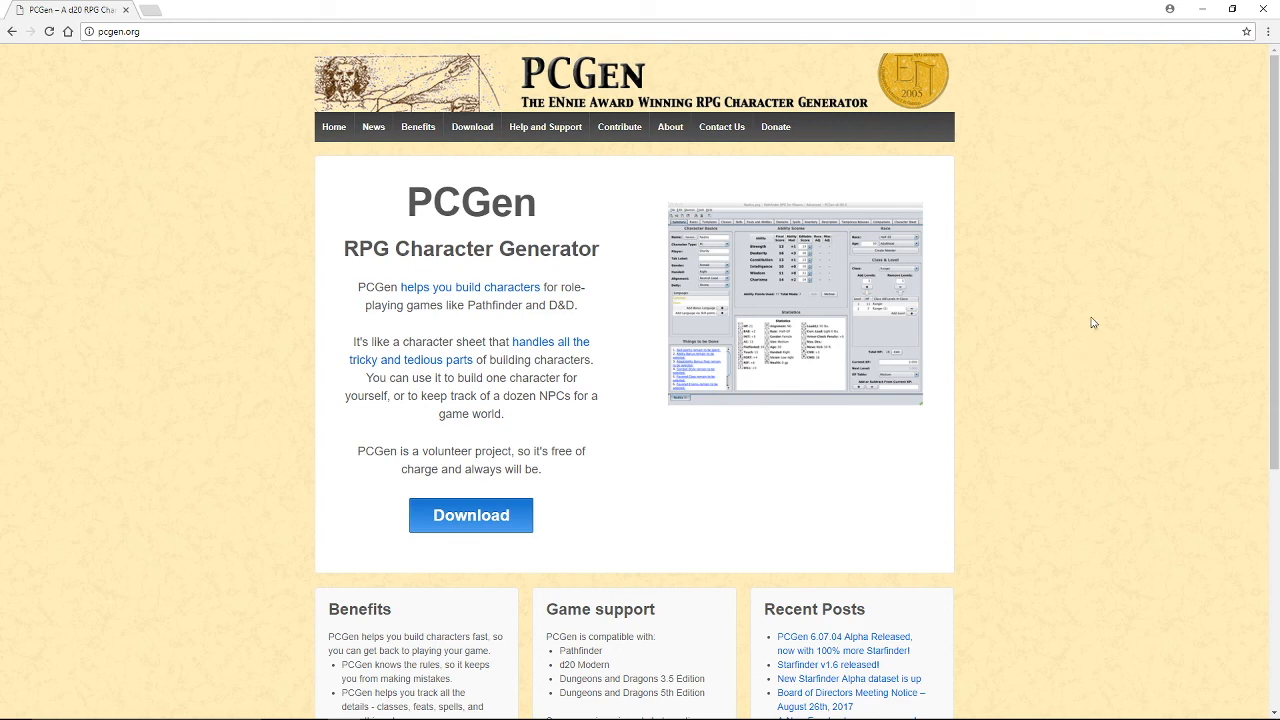
left_click(1204, 13)
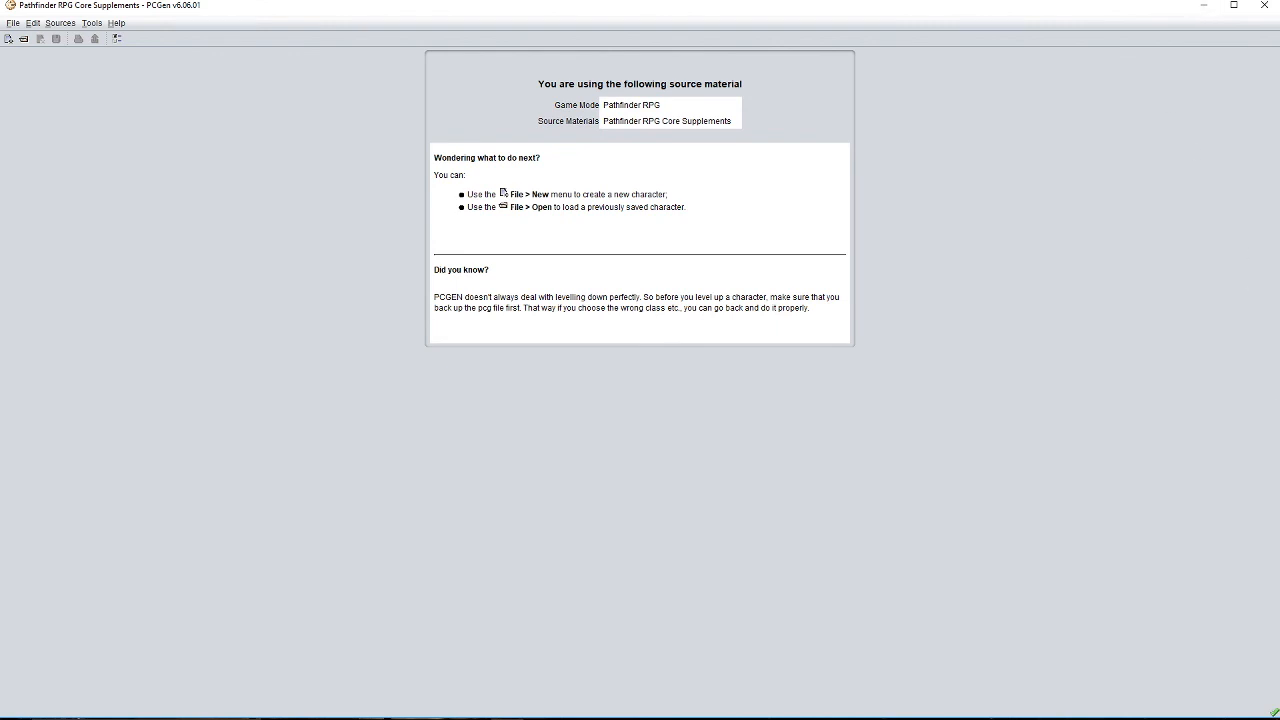